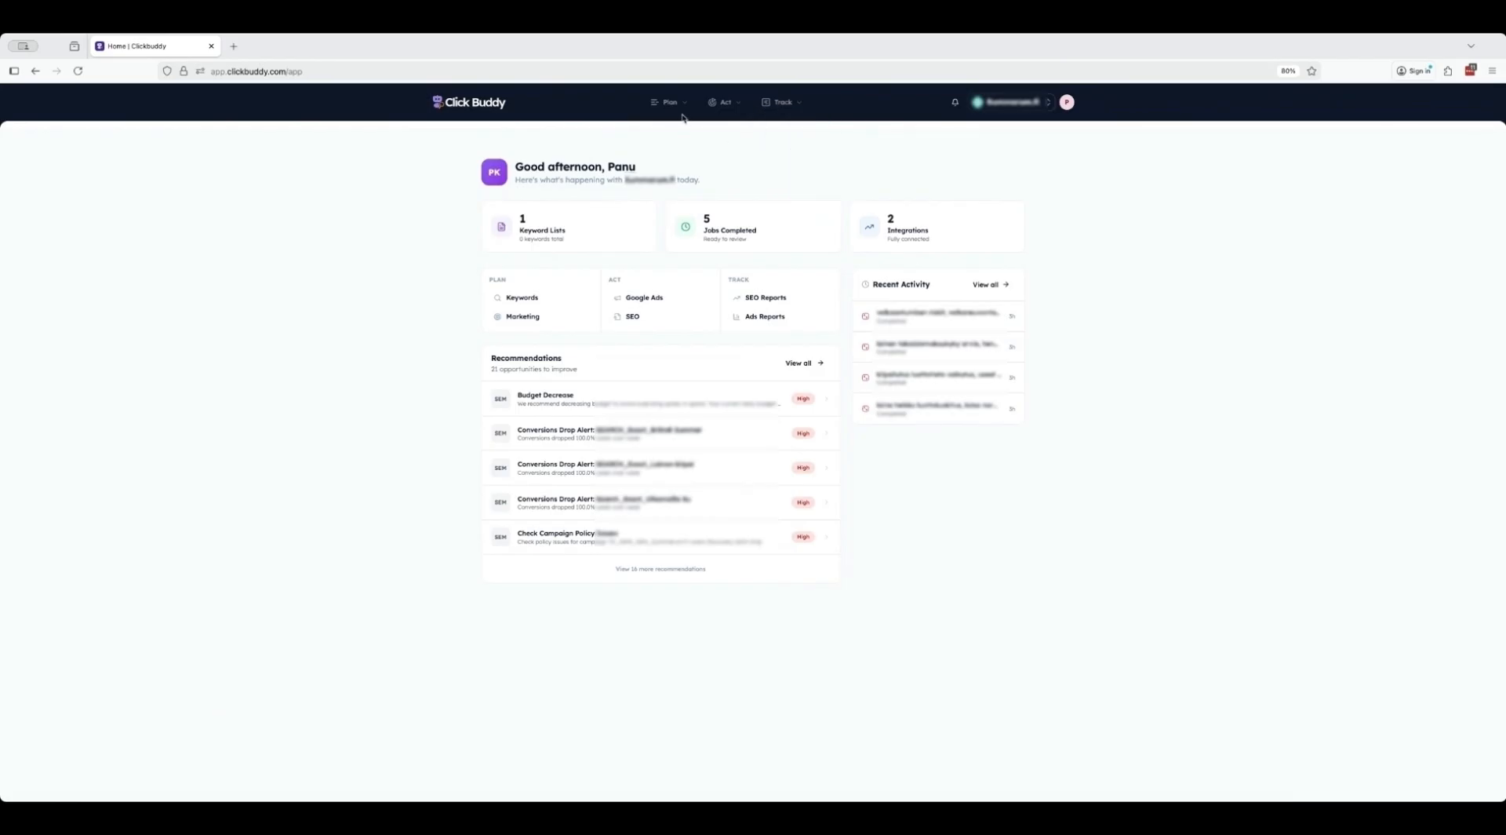
# Step: Open the marketing planning area and switch to the newly created sub-account
pyautogui.moveTo(670, 103)
pyautogui.click(675, 142)
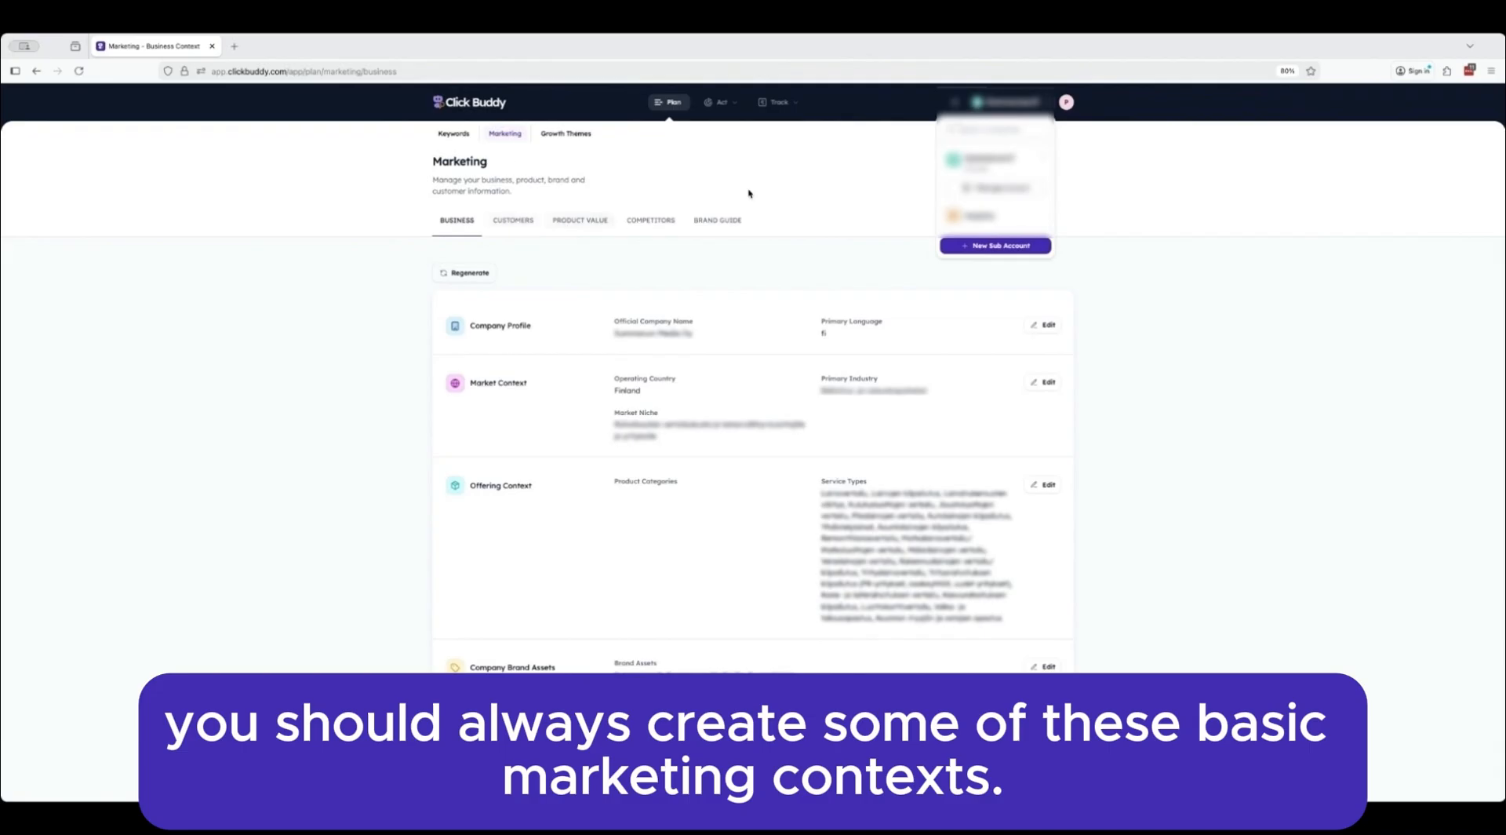
pyautogui.click(973, 217)
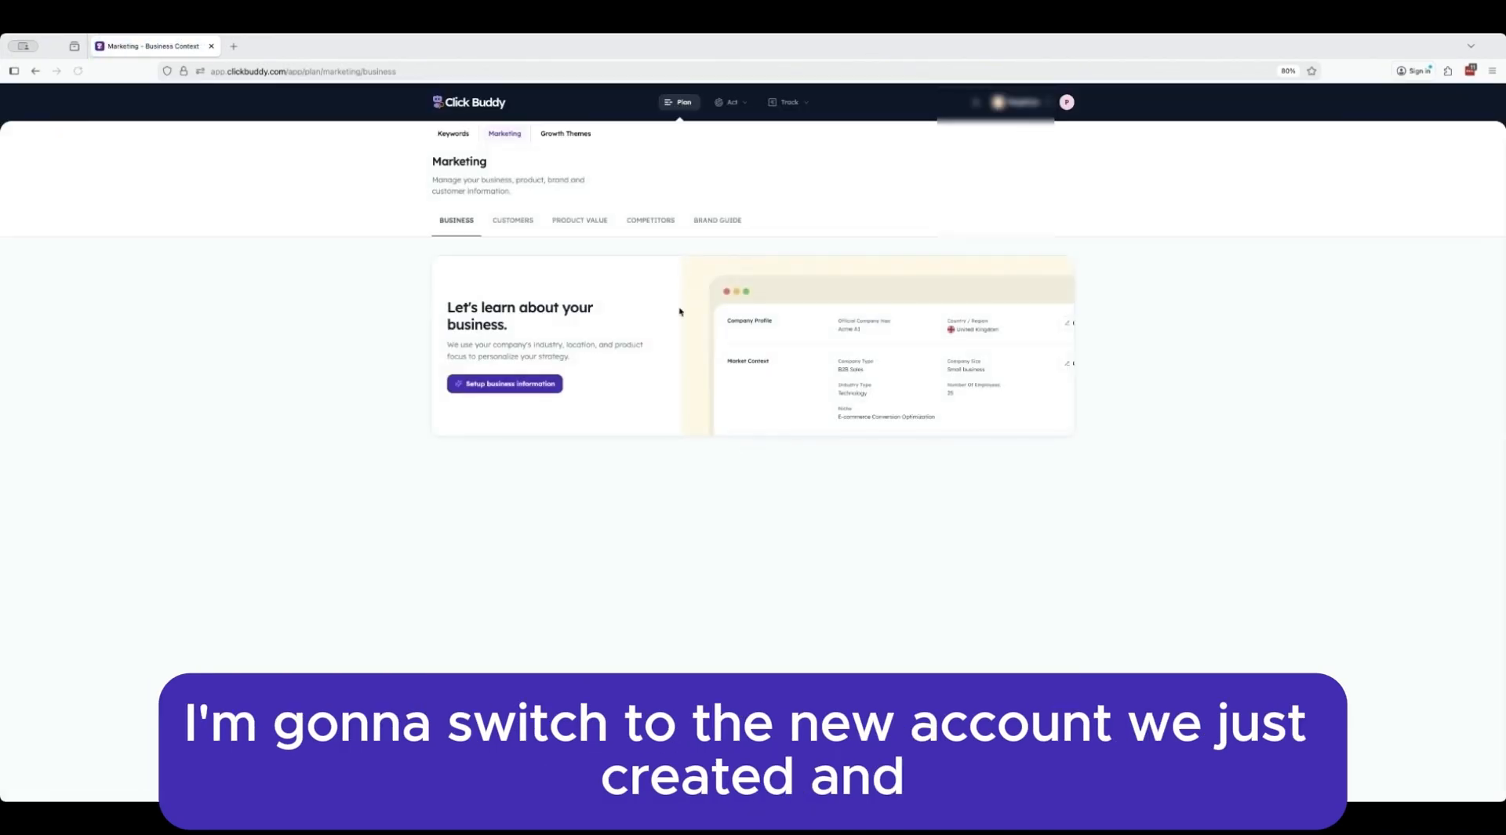
# Step: Generate the business context with language Finnish and country Finland, then save it
pyautogui.click(508, 383)
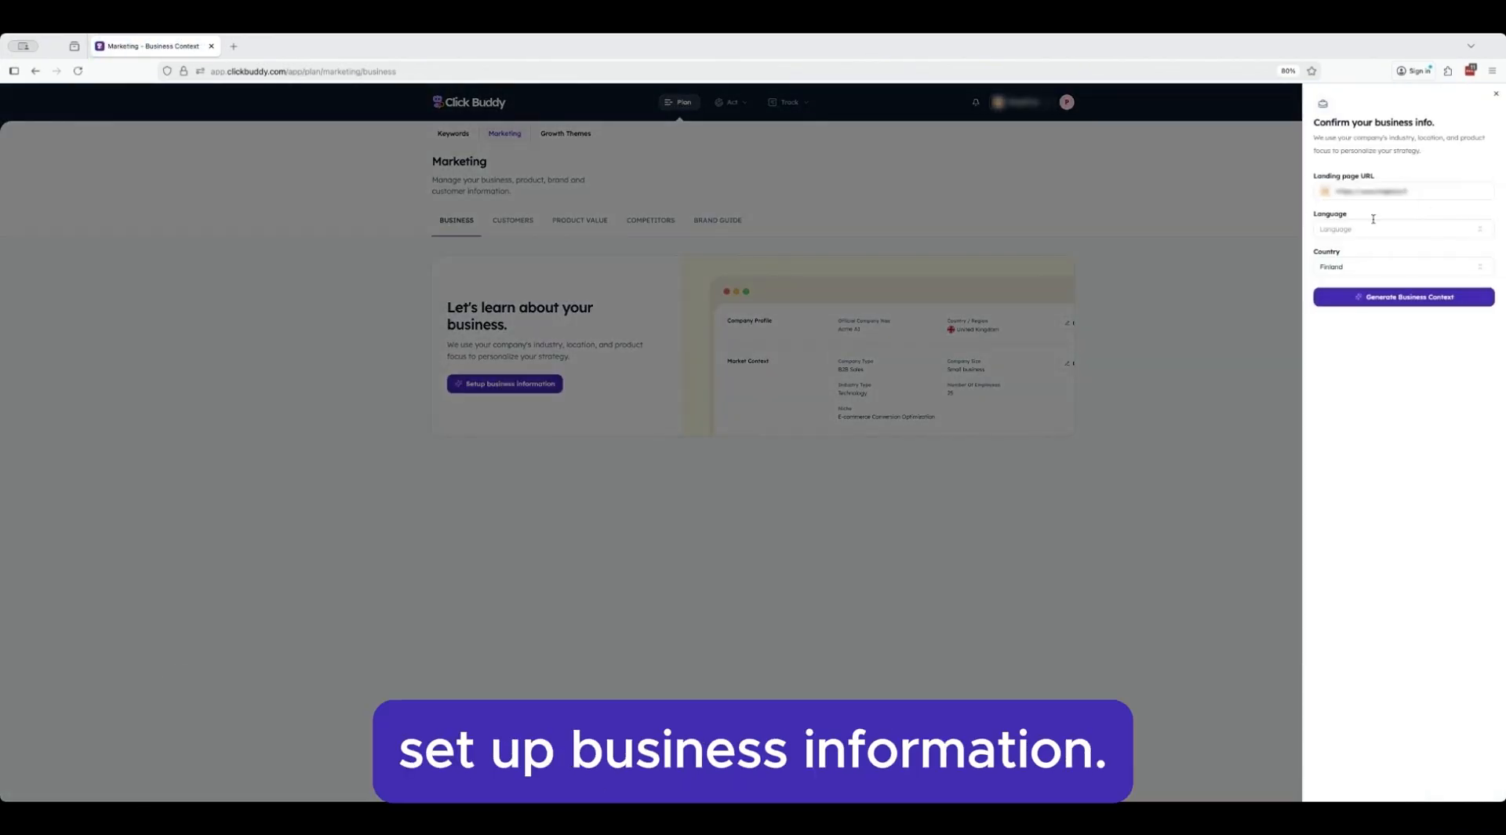
pyautogui.click(1374, 221)
pyautogui.click(1343, 256)
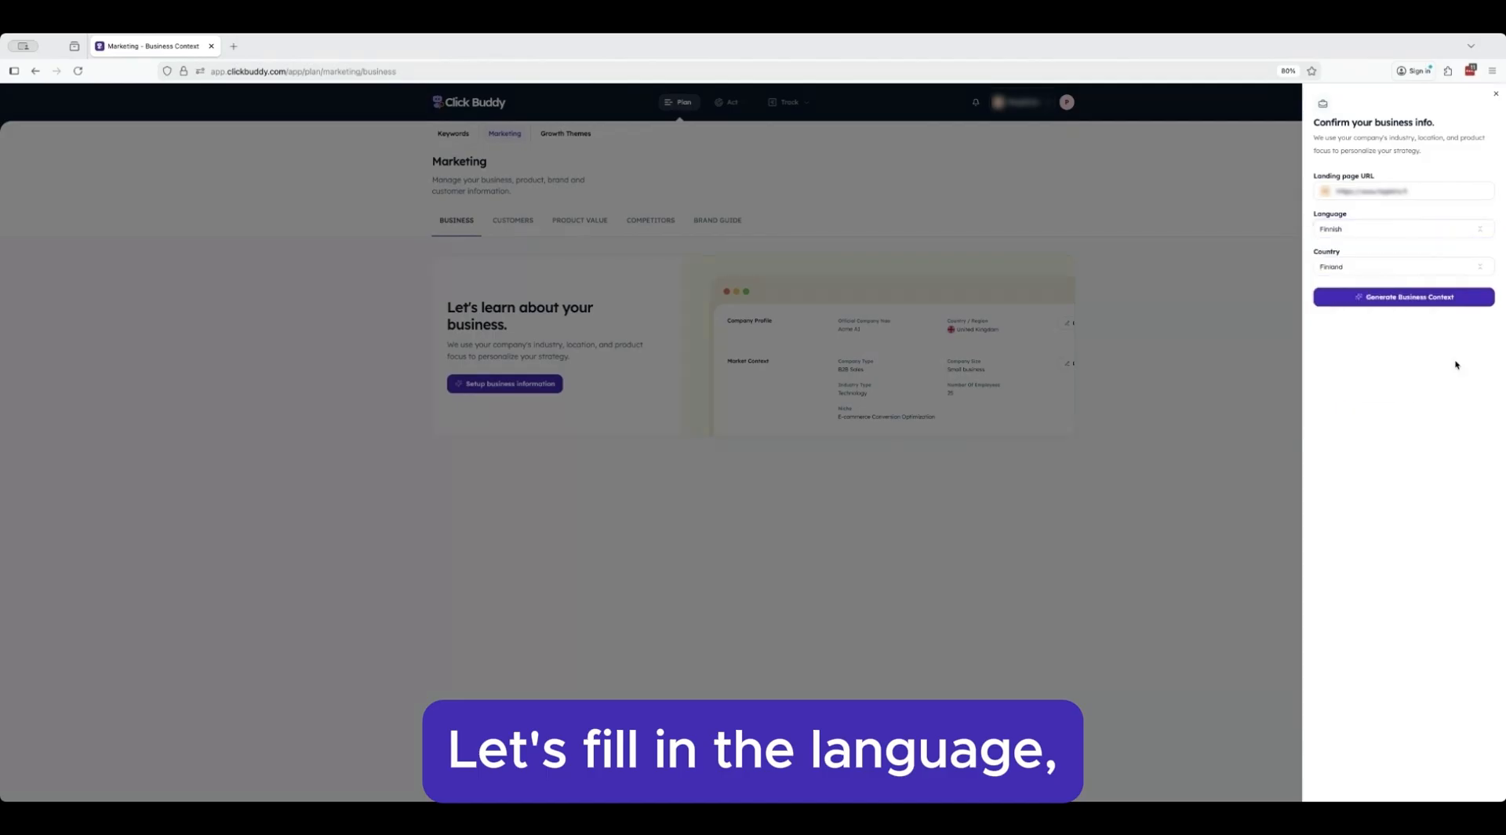
pyautogui.click(1389, 267)
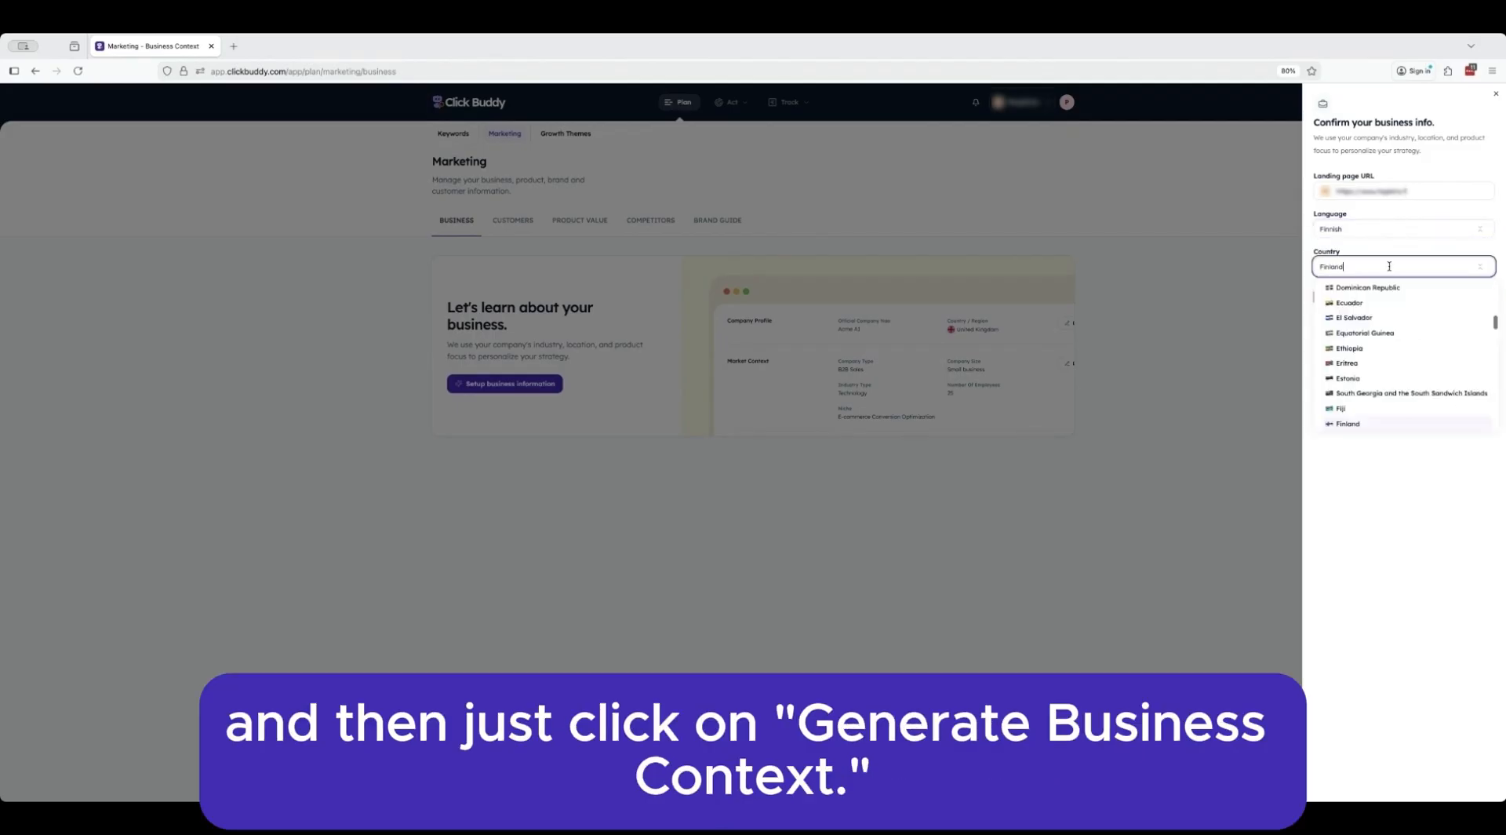
pyautogui.click(1382, 418)
pyautogui.click(1406, 298)
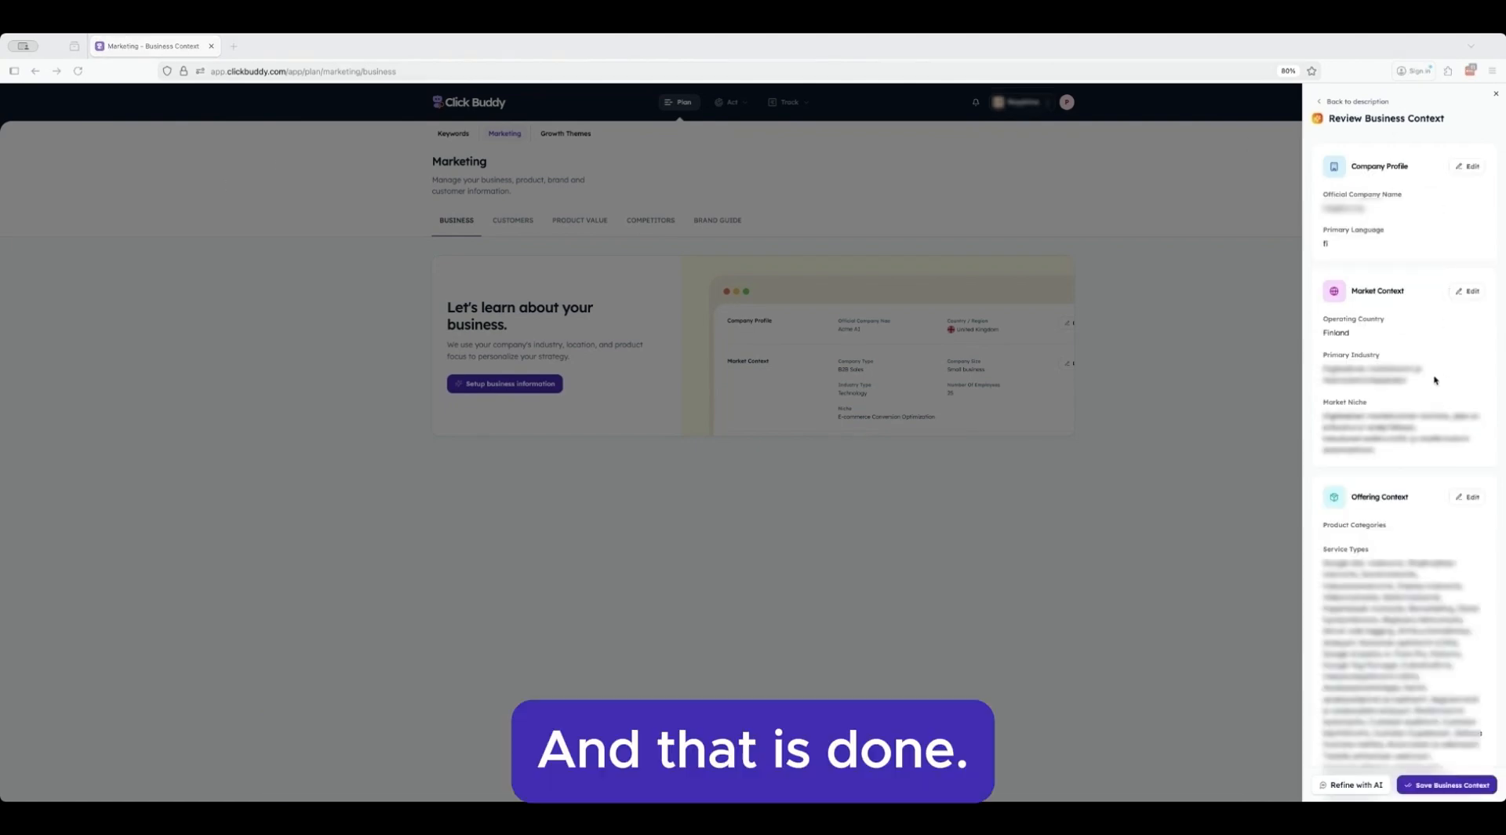
pyautogui.scroll(-3, 1480, 732)
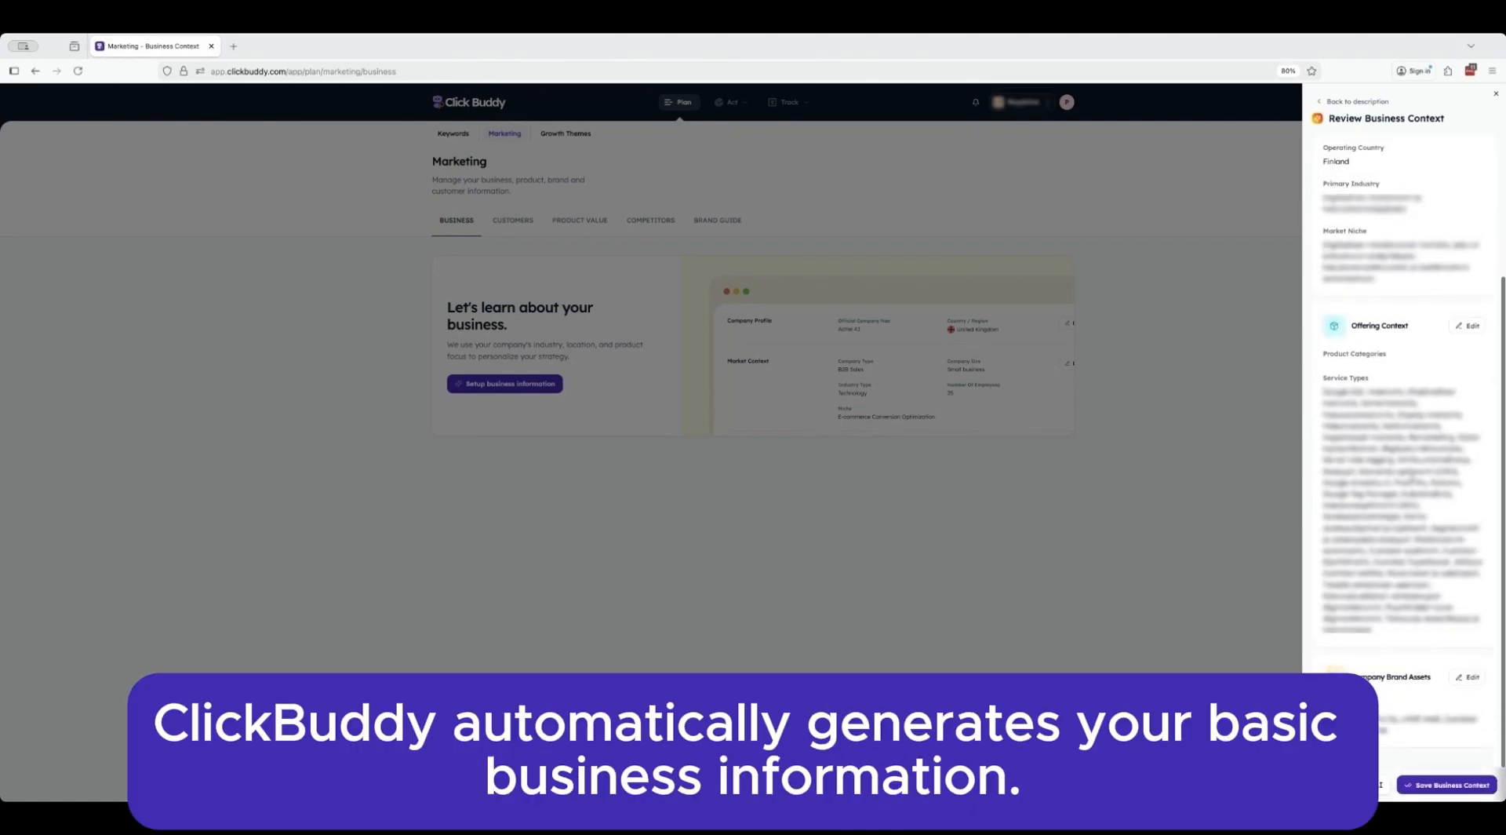
pyautogui.click(1441, 786)
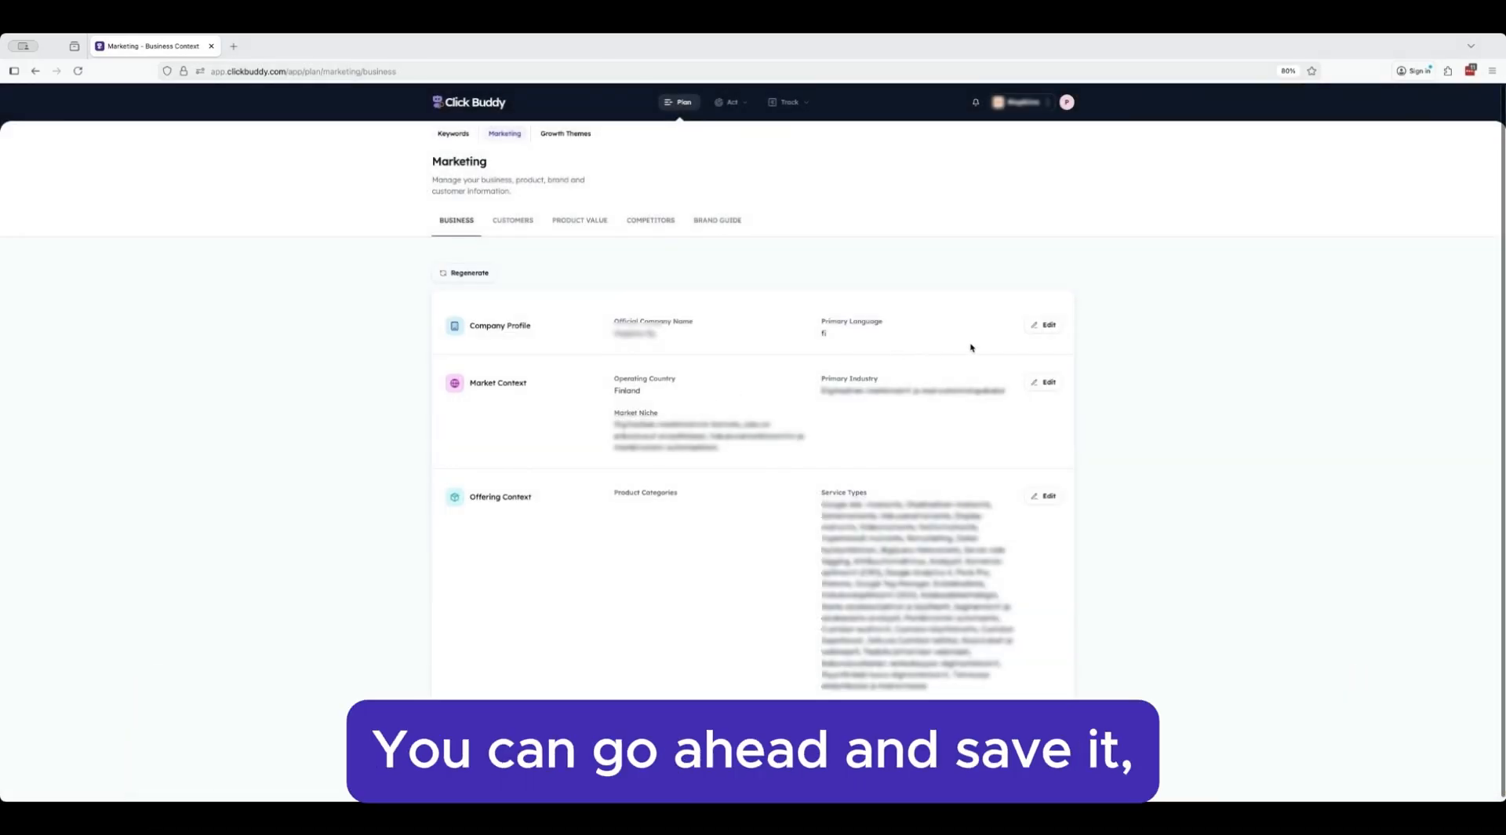
# Step: Add SEO as a product category in the Offering Context and save the section
pyautogui.click(1035, 326)
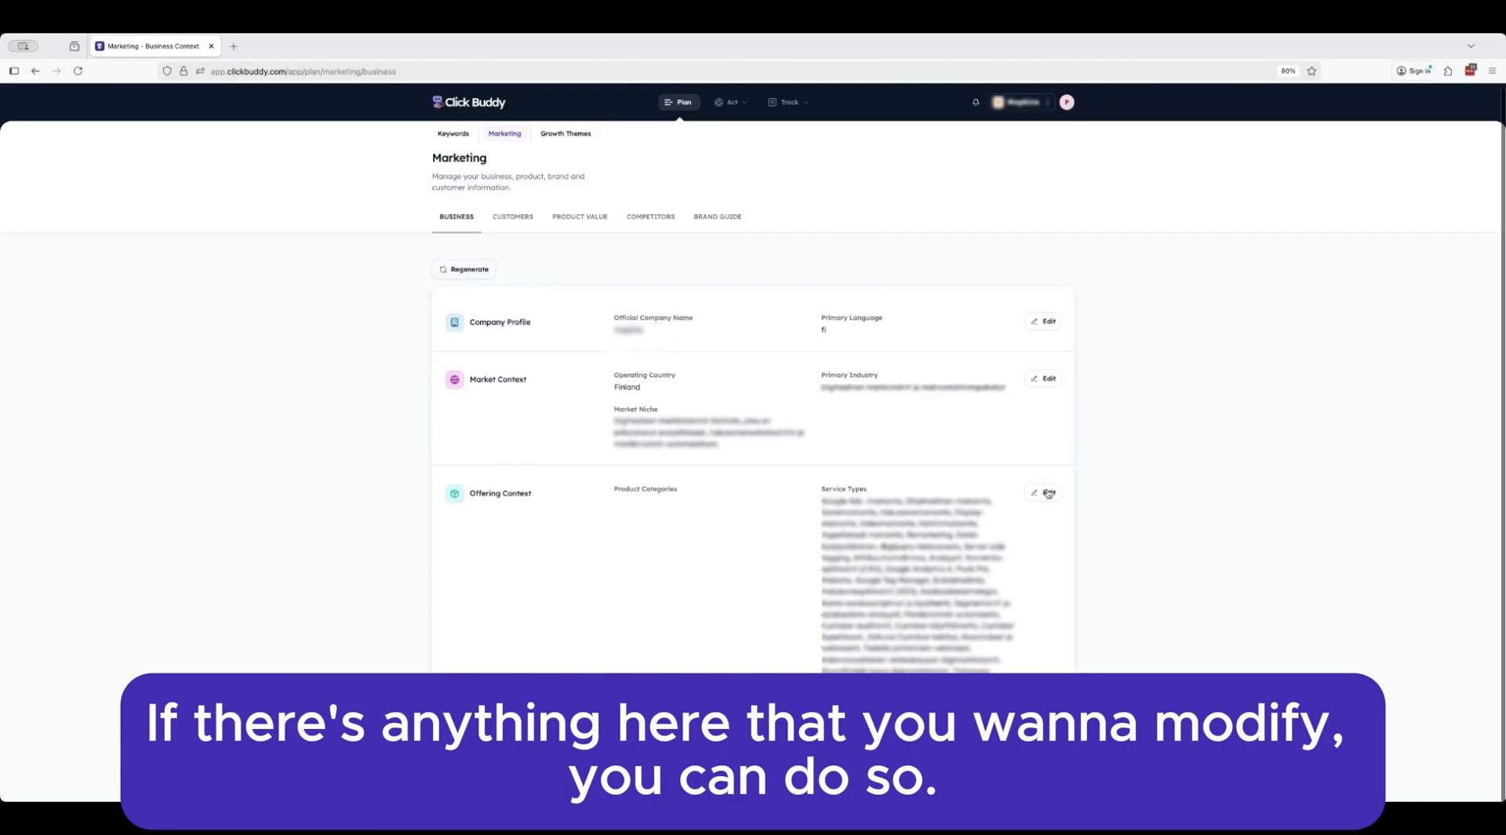
pyautogui.click(1049, 492)
pyautogui.click(709, 514)
pyautogui.write('SEO')
pyautogui.press('Return')
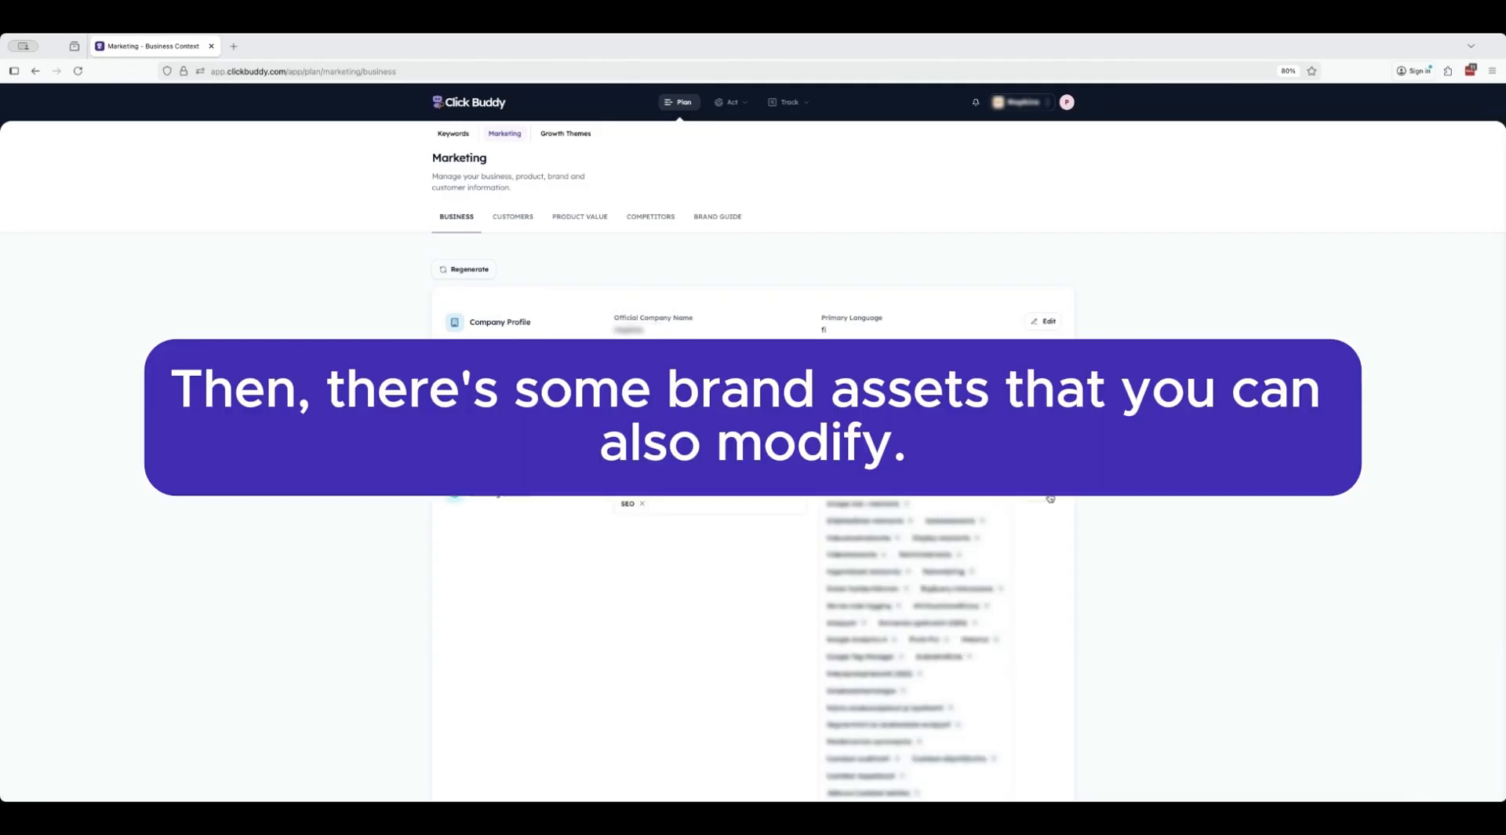
pyautogui.click(1051, 500)
pyautogui.moveTo(615, 740); pyautogui.dragTo(710, 746)
pyautogui.click(690, 753)
pyautogui.scroll(1, 738, 741)
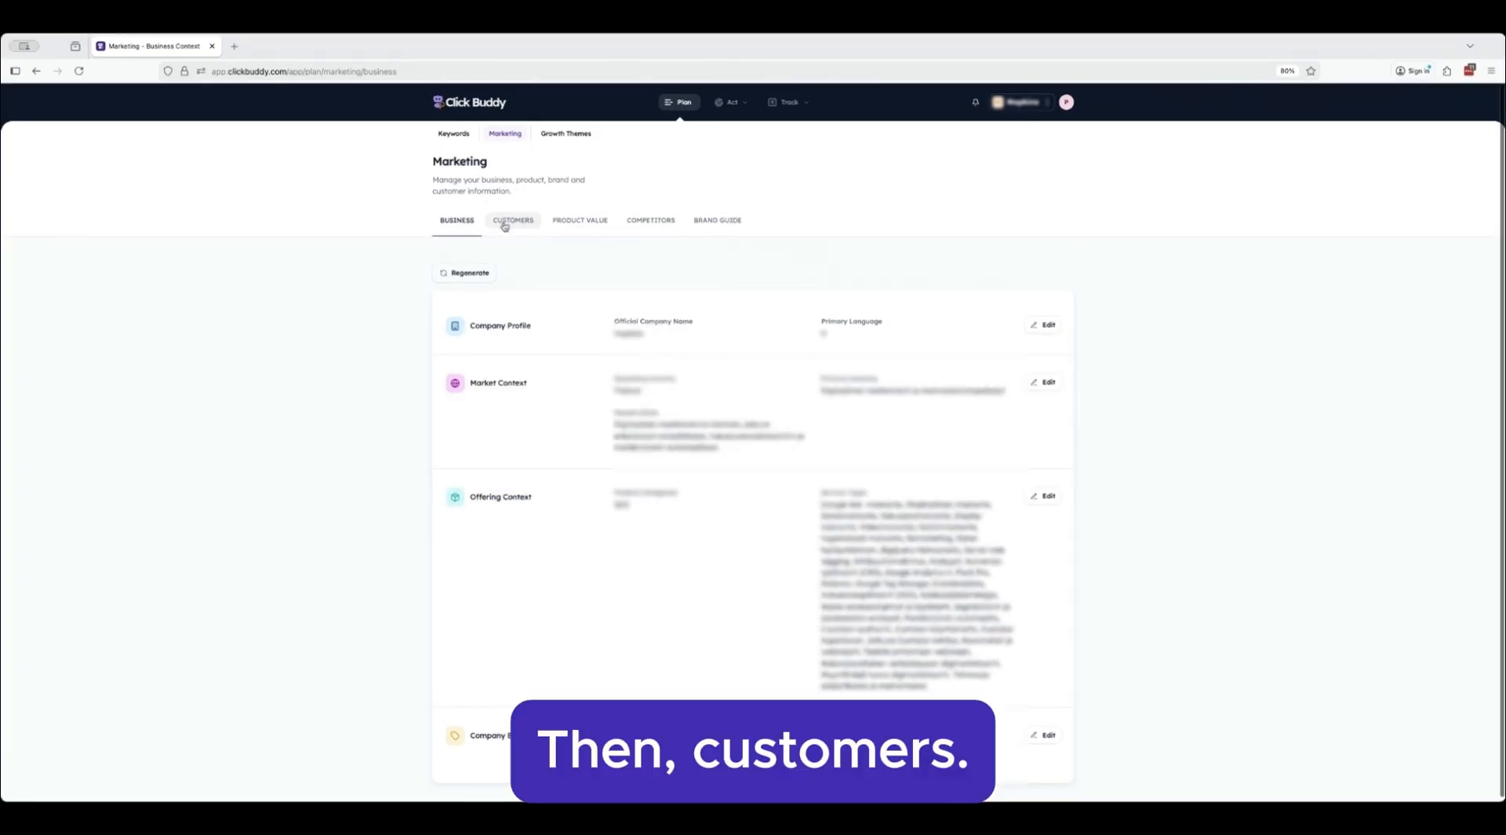
# Step: Generate and save a customer profile for marketing managers at 25-100 people organisations, described by their monthly USD spend on google ads
pyautogui.click(504, 224)
pyautogui.click(533, 394)
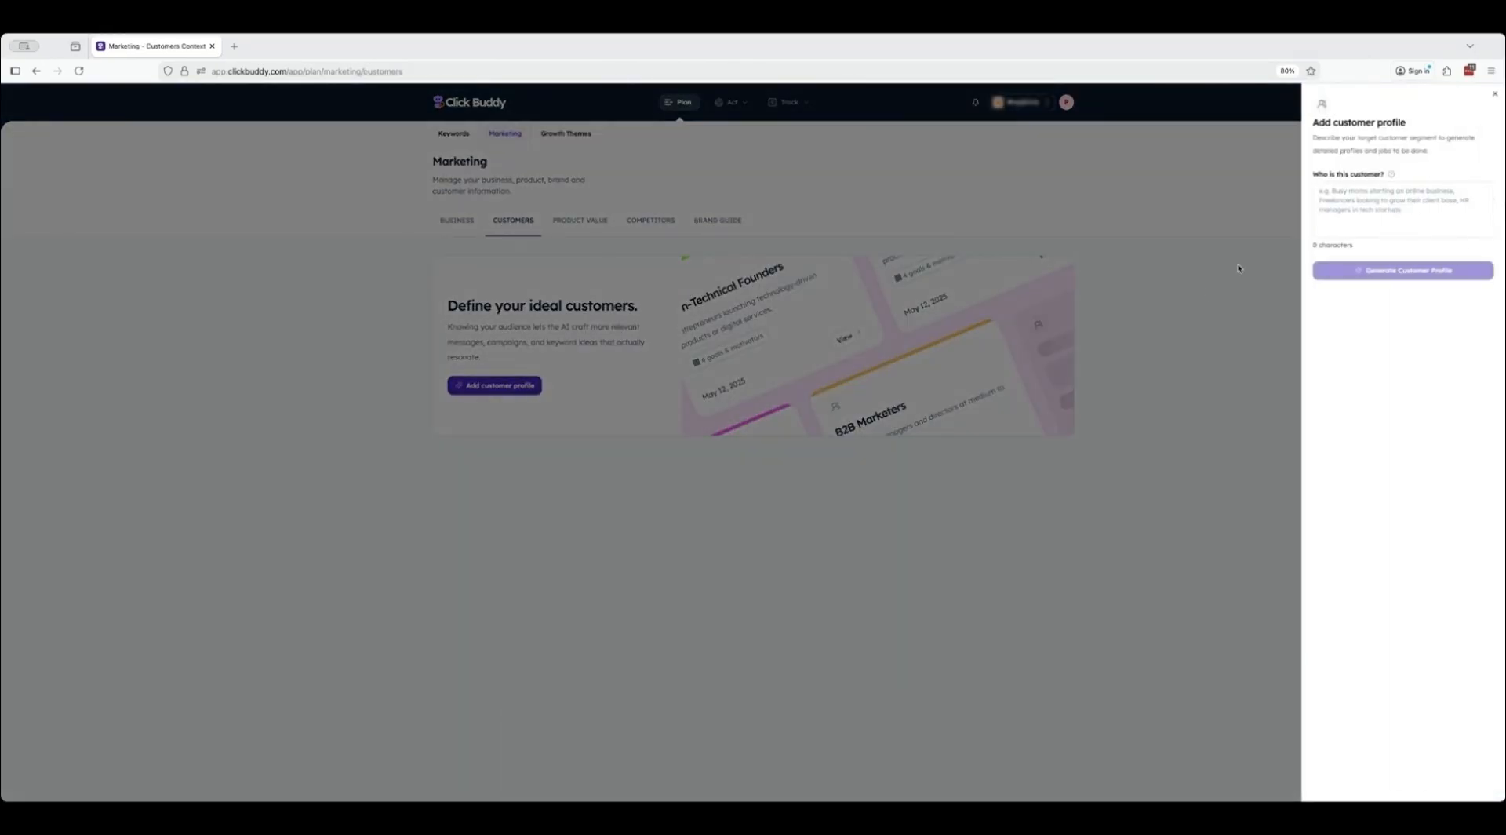
pyautogui.click(1366, 221)
pyautogui.write('Marketing')
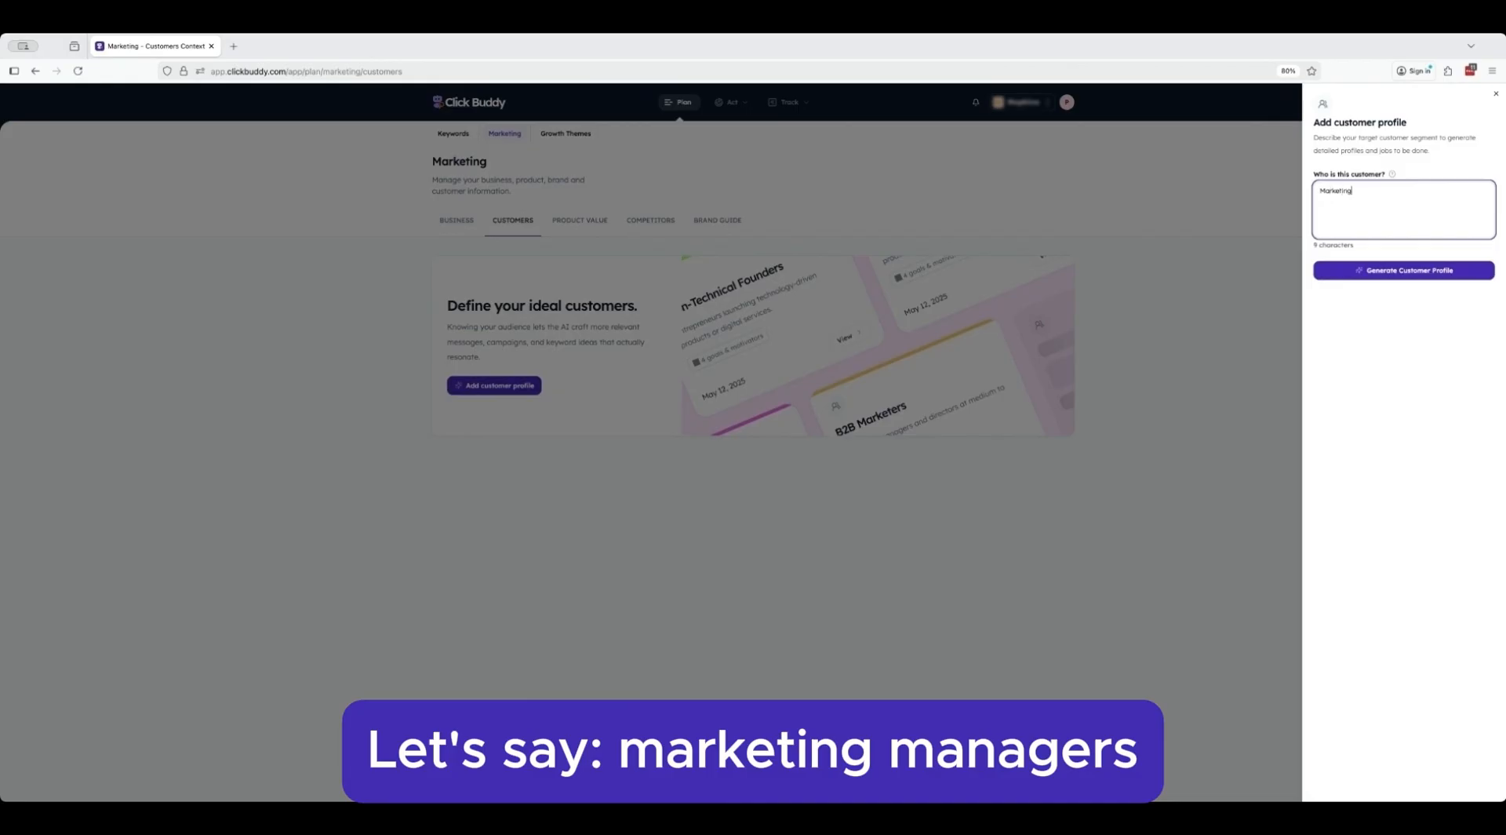
pyautogui.write(' manggers at 25-100 people organisat')
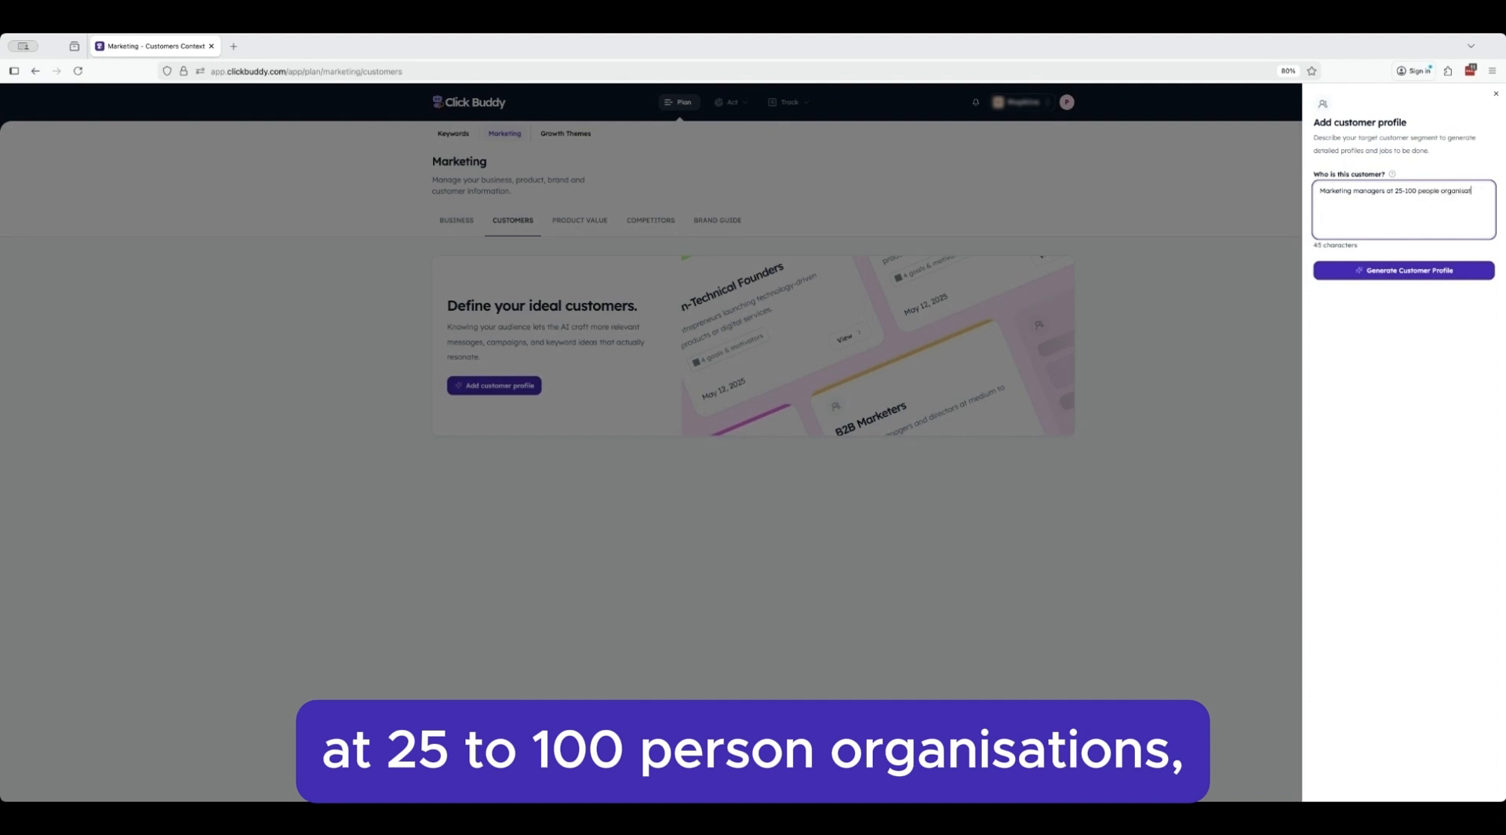
pyautogui.press('BackSpace')
pyautogui.press('BackSpace')
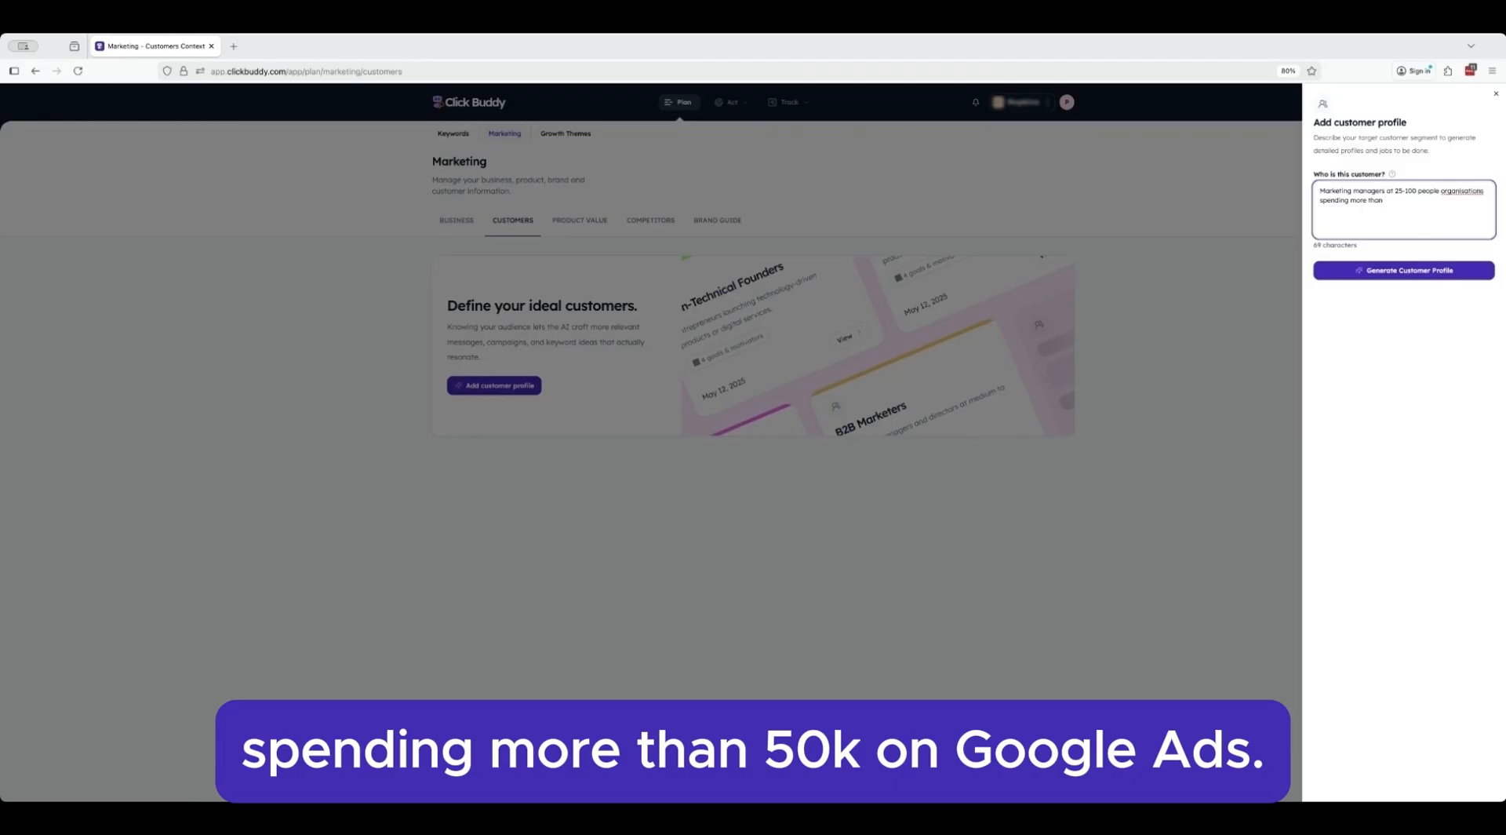
pyautogui.write('00 usd a month on google ads')
pyautogui.click(1393, 269)
pyautogui.click(1475, 785)
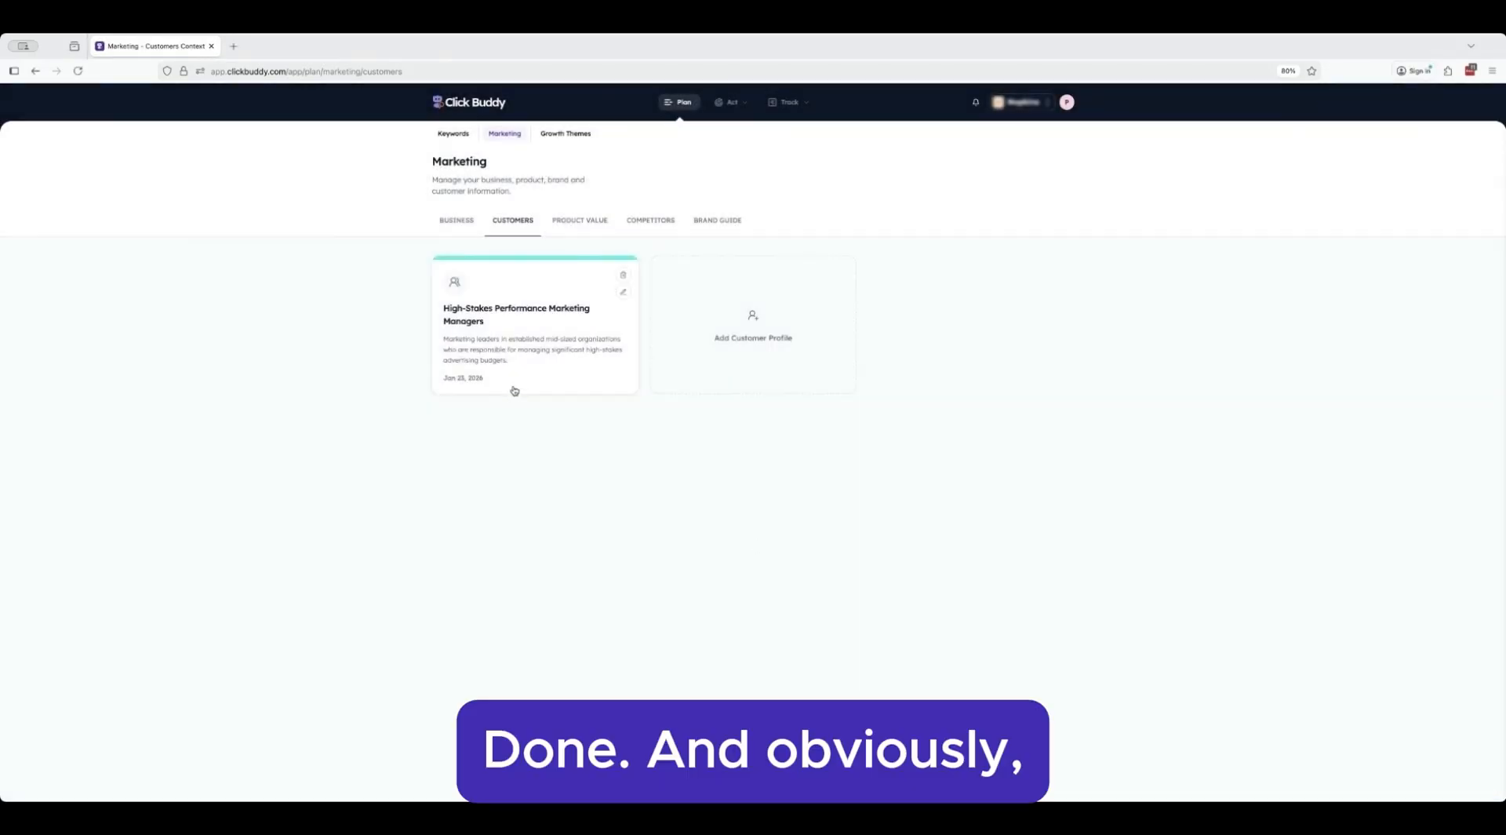
# Step: Review the marketing managers customer profile, including its editable description, and close it
pyautogui.click(516, 377)
pyautogui.click(648, 368)
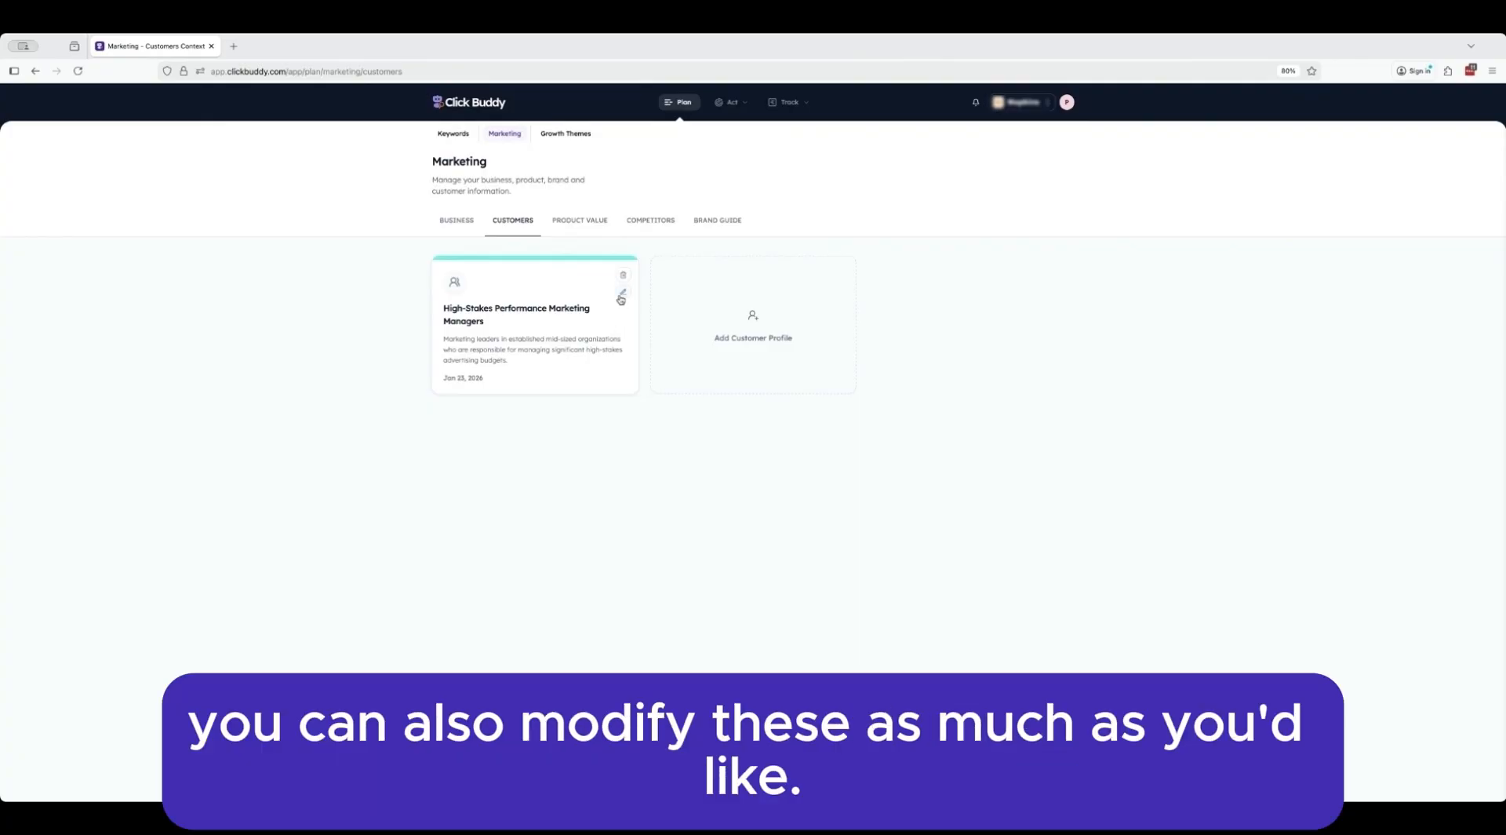
pyautogui.click(619, 295)
pyautogui.click(1199, 283)
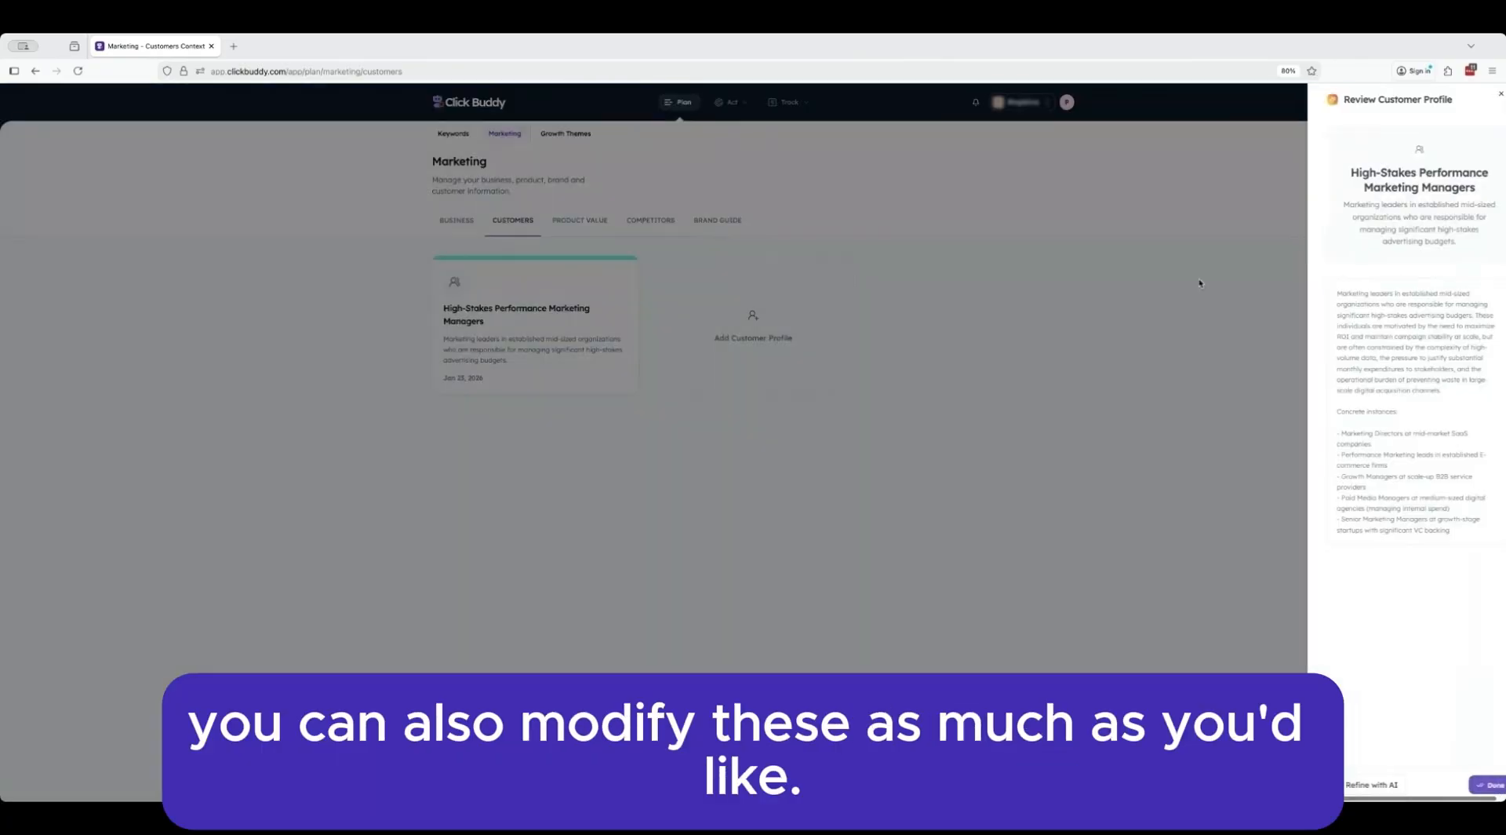
pyautogui.click(1483, 288)
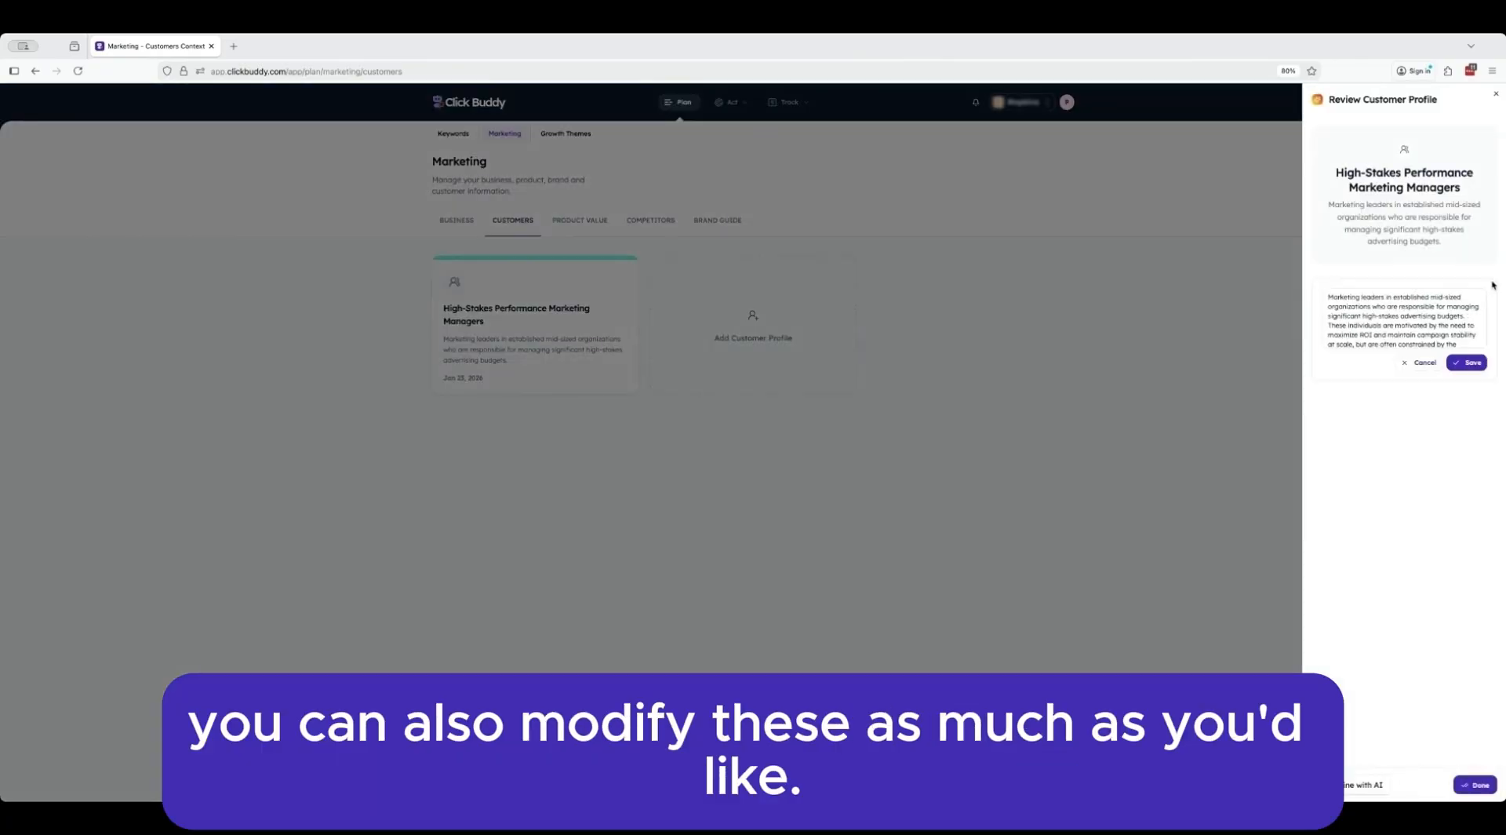
pyautogui.scroll(-5, 1441, 331)
pyautogui.click(1467, 362)
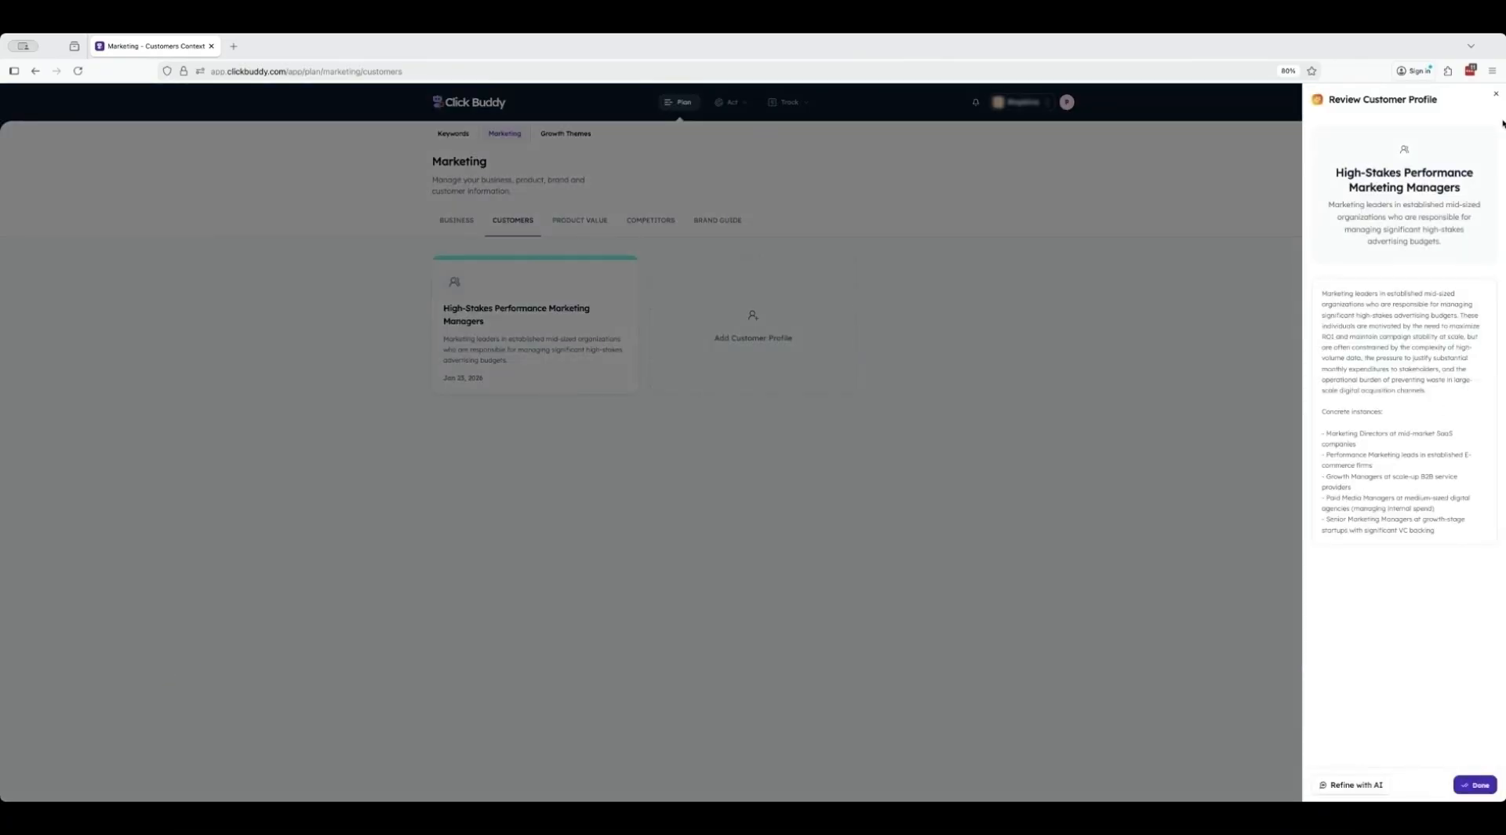
pyautogui.click(1495, 93)
# Step: Generate and save product values from the product's landing page URL, with language Finnish and country Finland
pyautogui.click(582, 221)
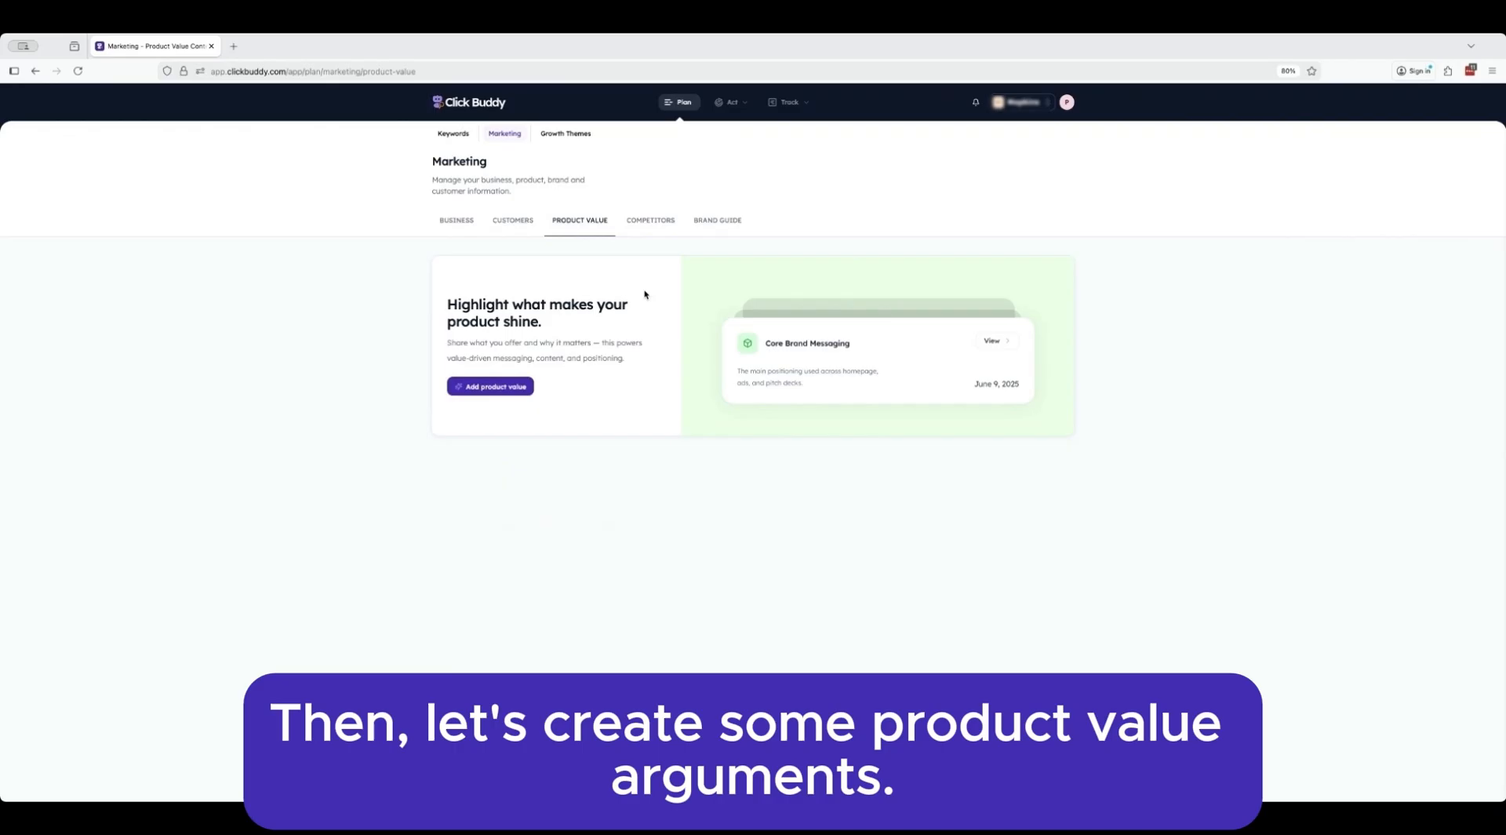
pyautogui.click(514, 390)
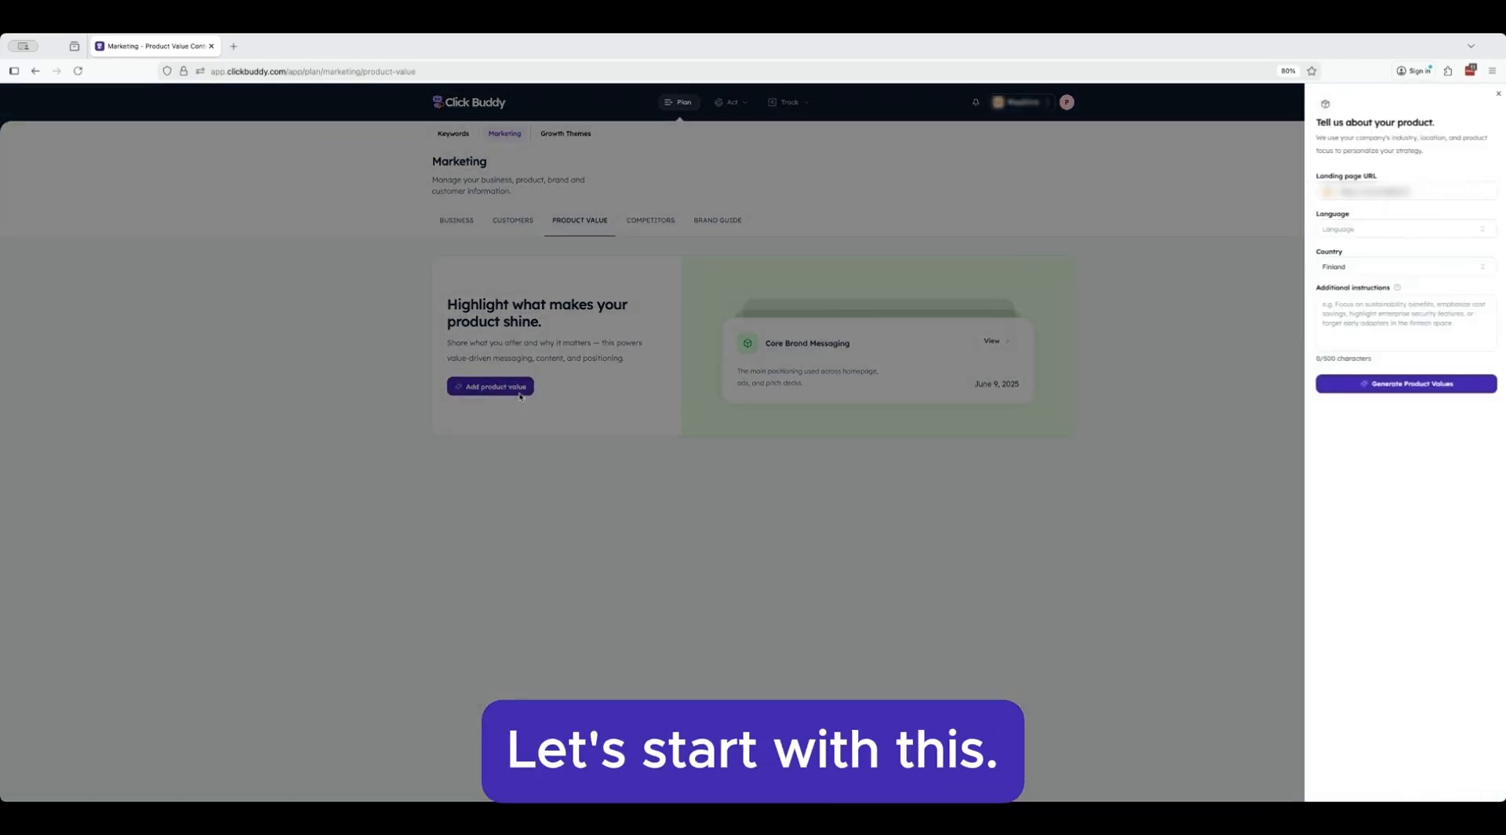
pyautogui.click(1394, 191)
pyautogui.click(1373, 229)
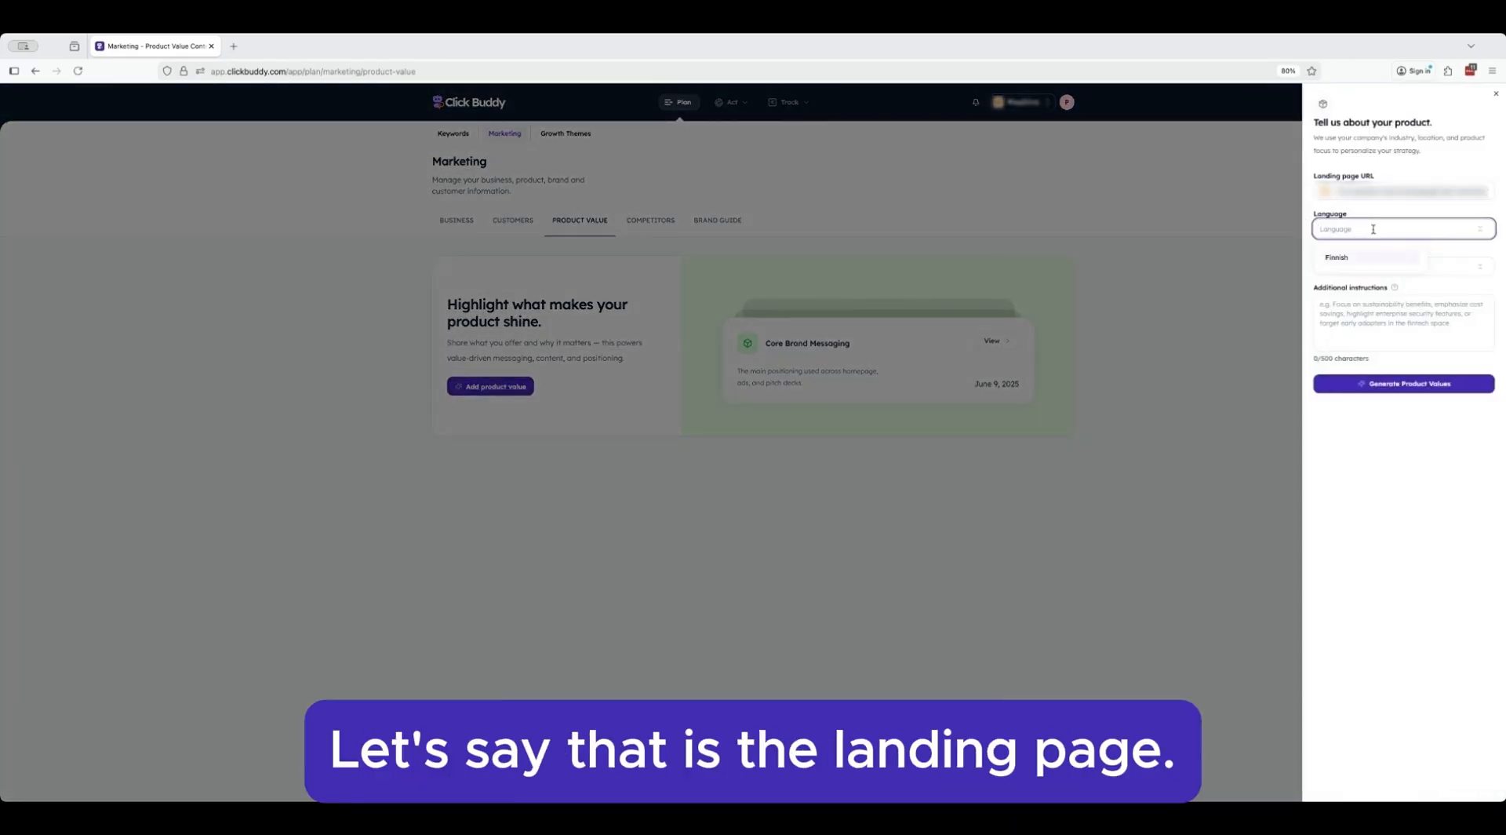
pyautogui.click(1364, 257)
pyautogui.click(1464, 268)
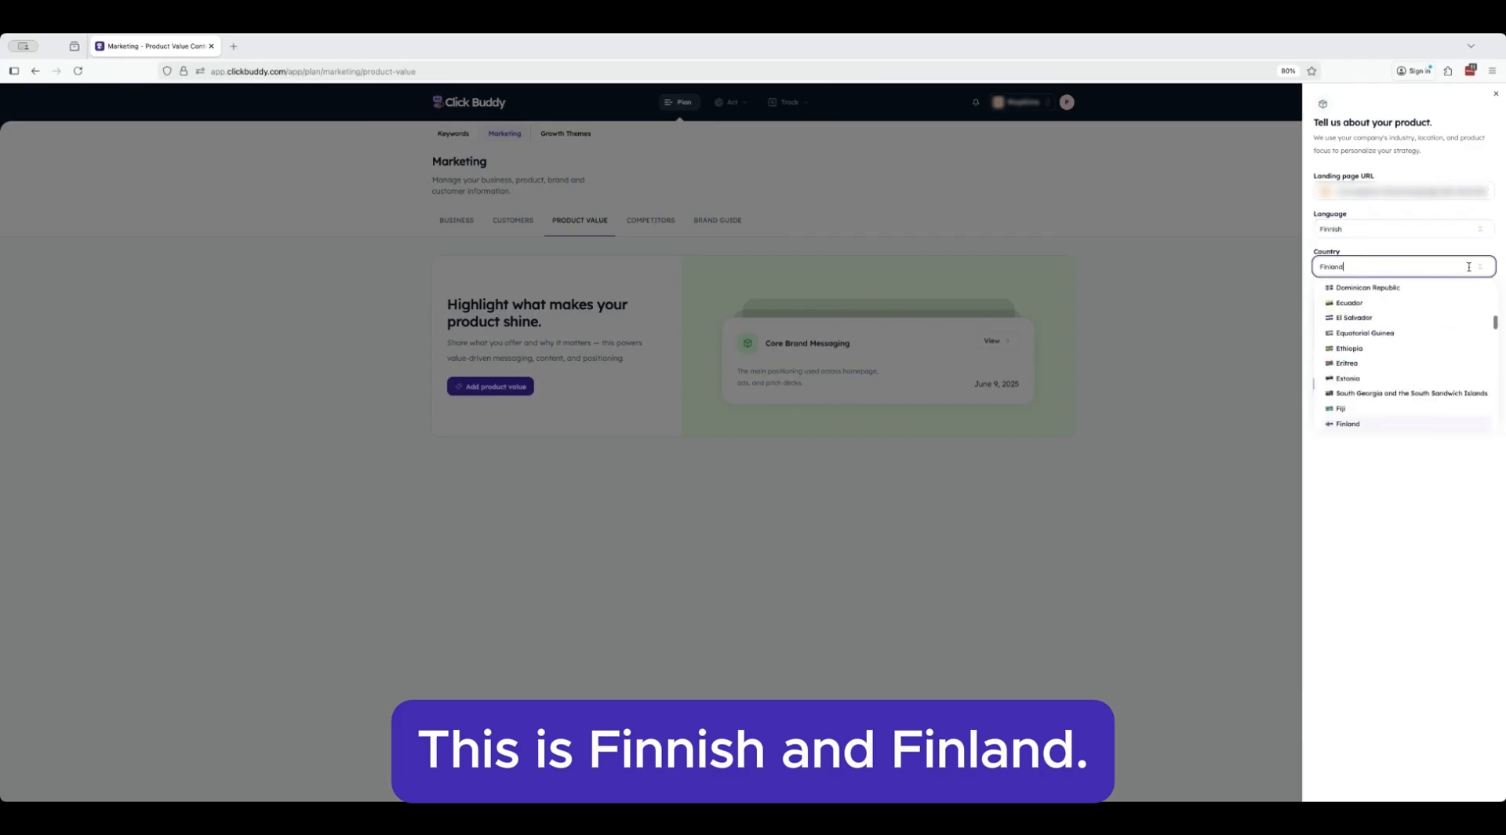
pyautogui.click(1366, 427)
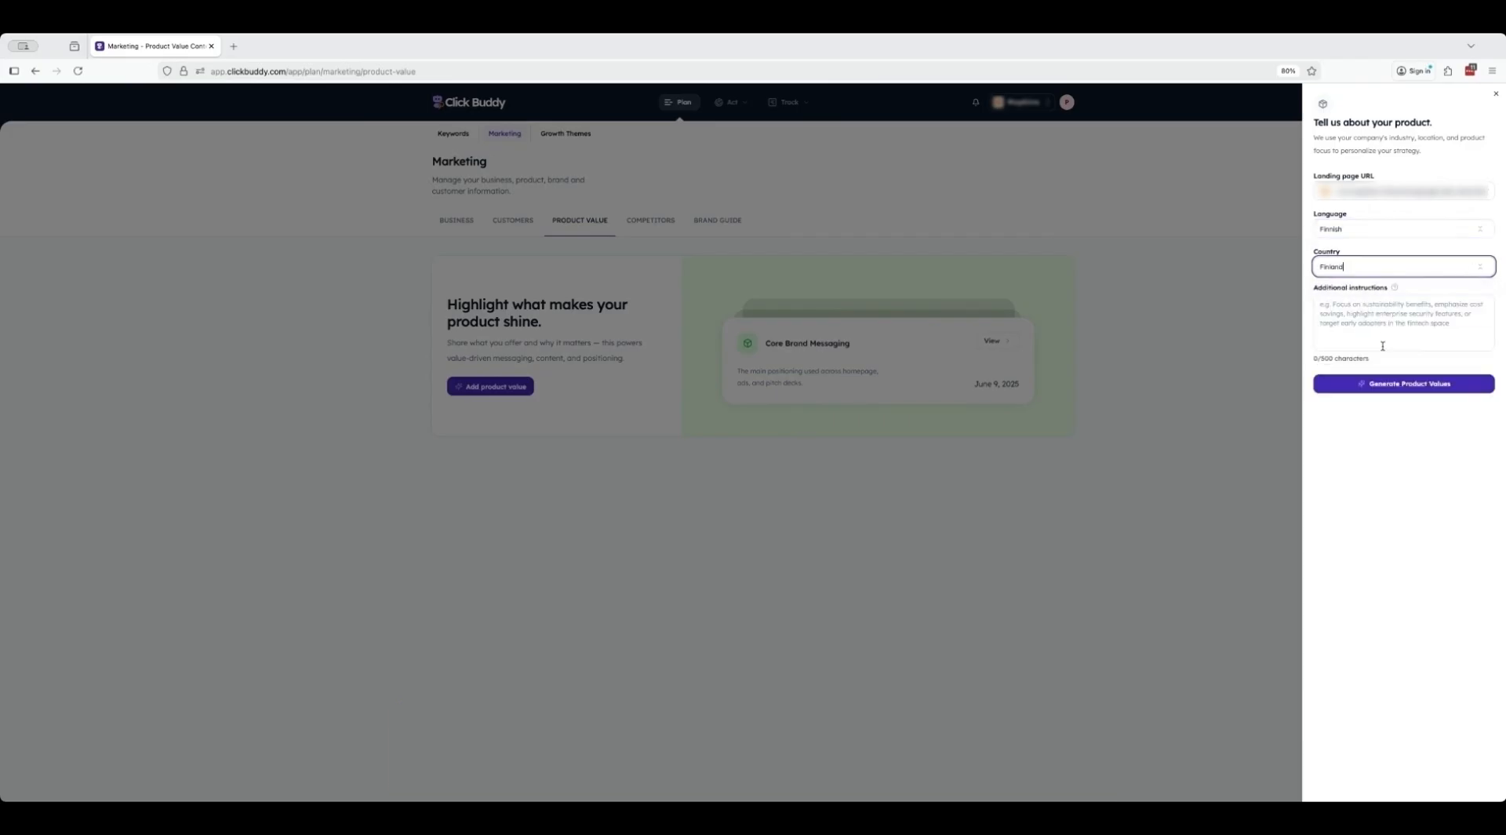
pyautogui.click(1384, 385)
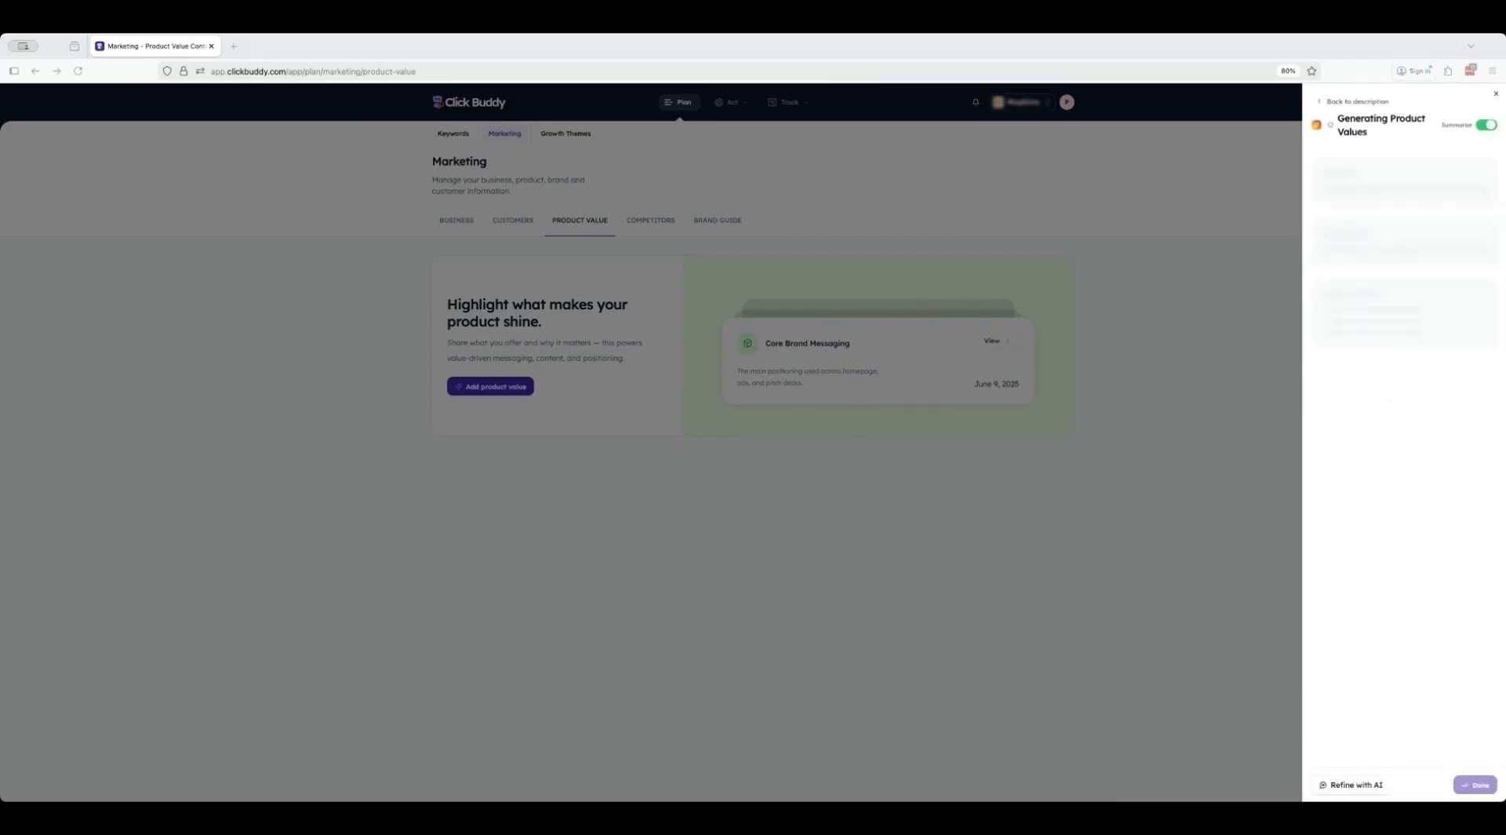
pyautogui.click(1475, 784)
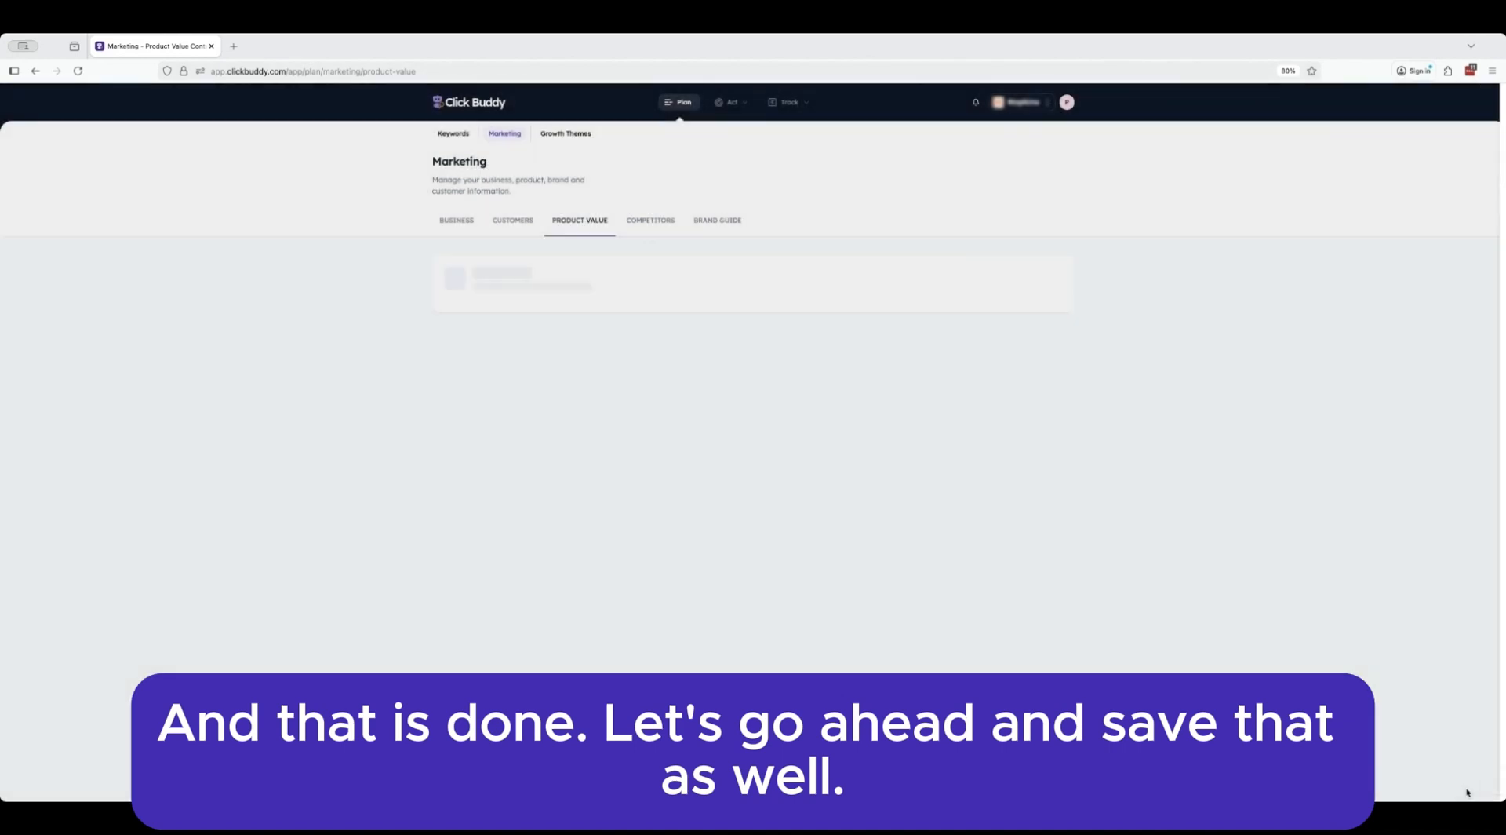
# Step: Review the full details of the Google Ads product value with Summarise turned off, then close it
pyautogui.click(1061, 291)
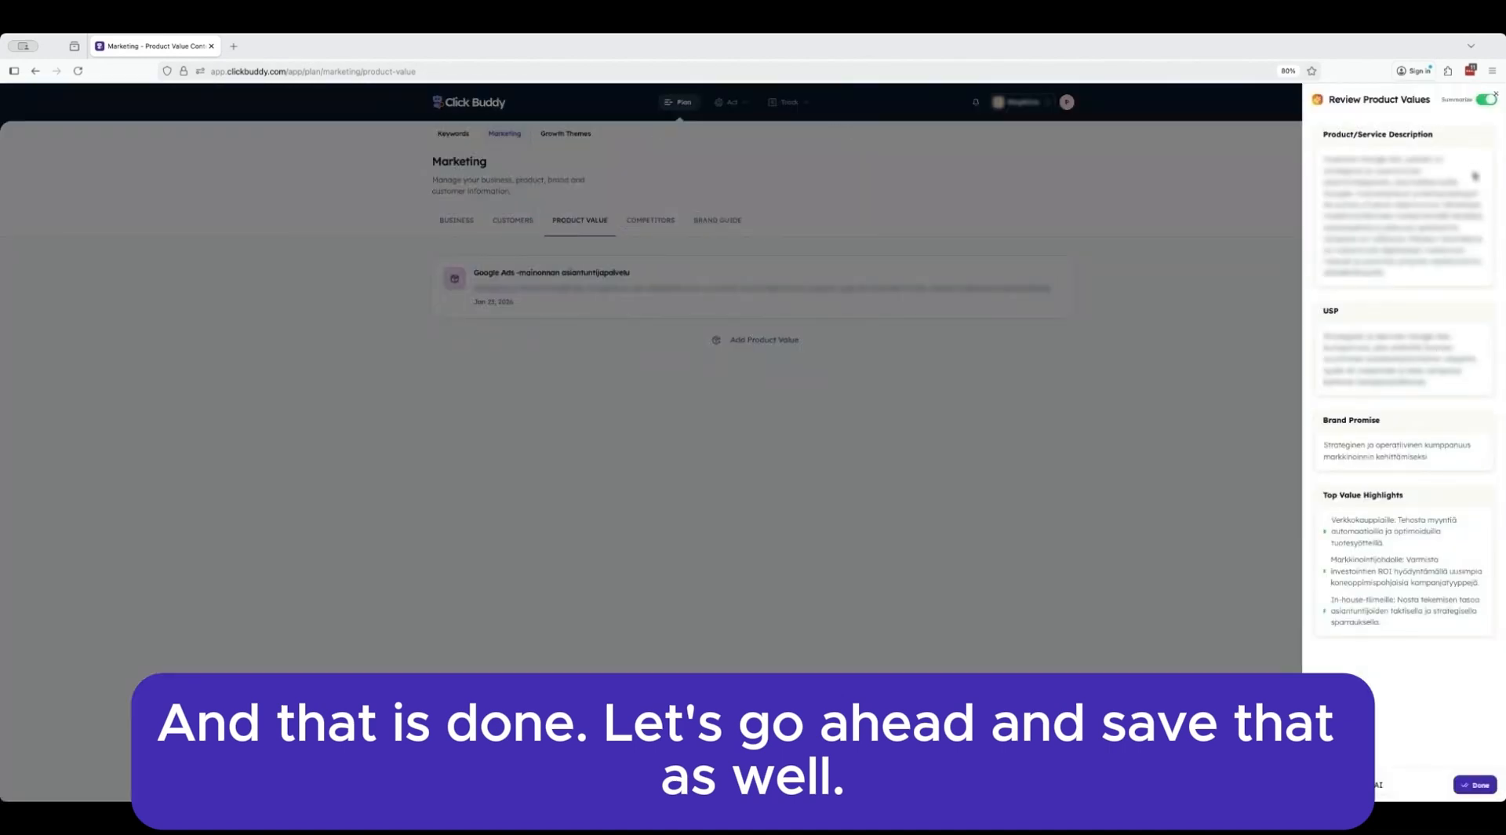
pyautogui.click(1485, 99)
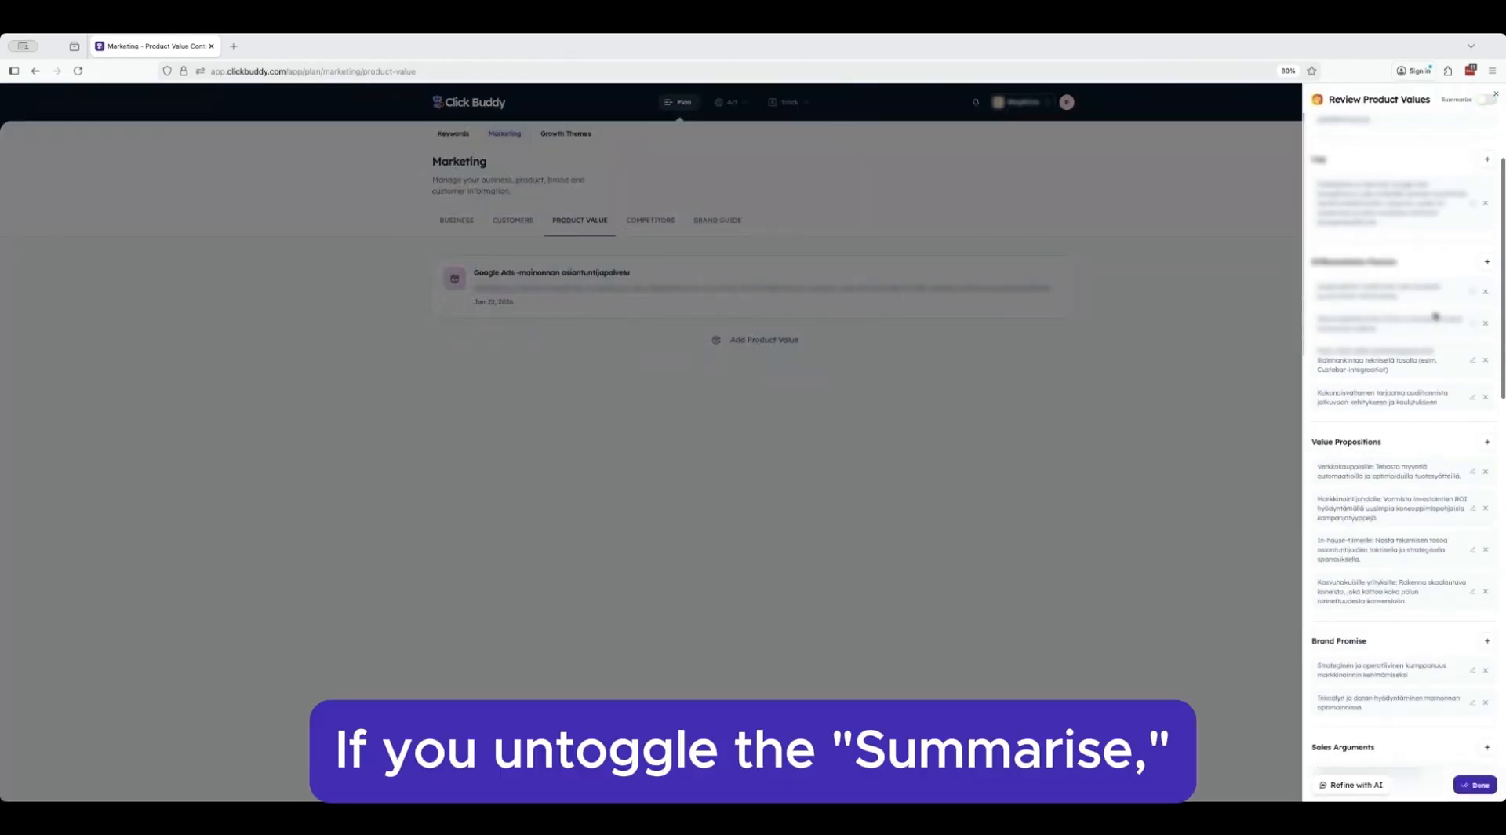
pyautogui.scroll(-10, 1412, 416)
pyautogui.scroll(5, 1377, 421)
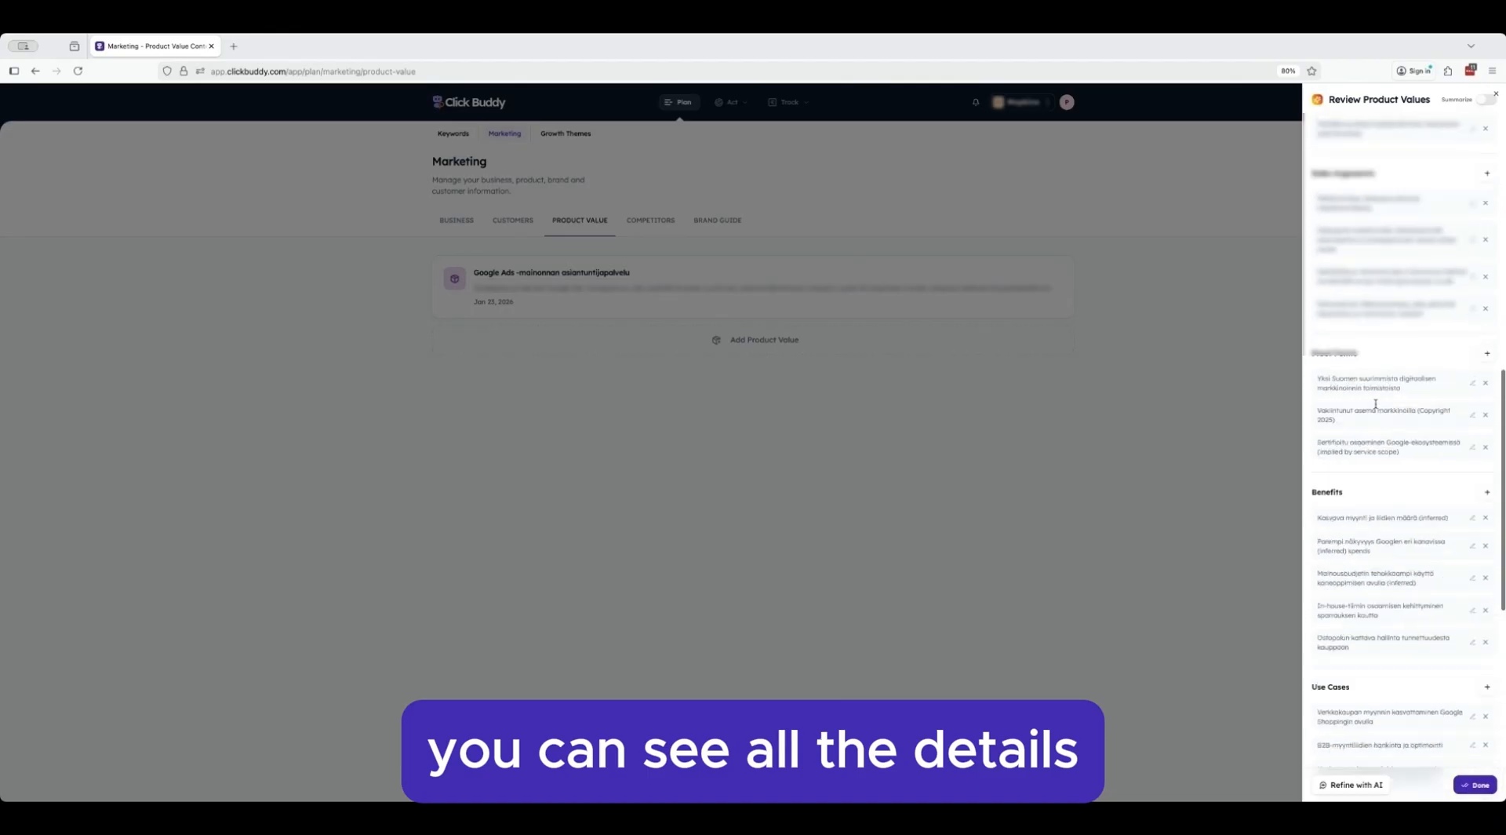
pyautogui.click(1496, 93)
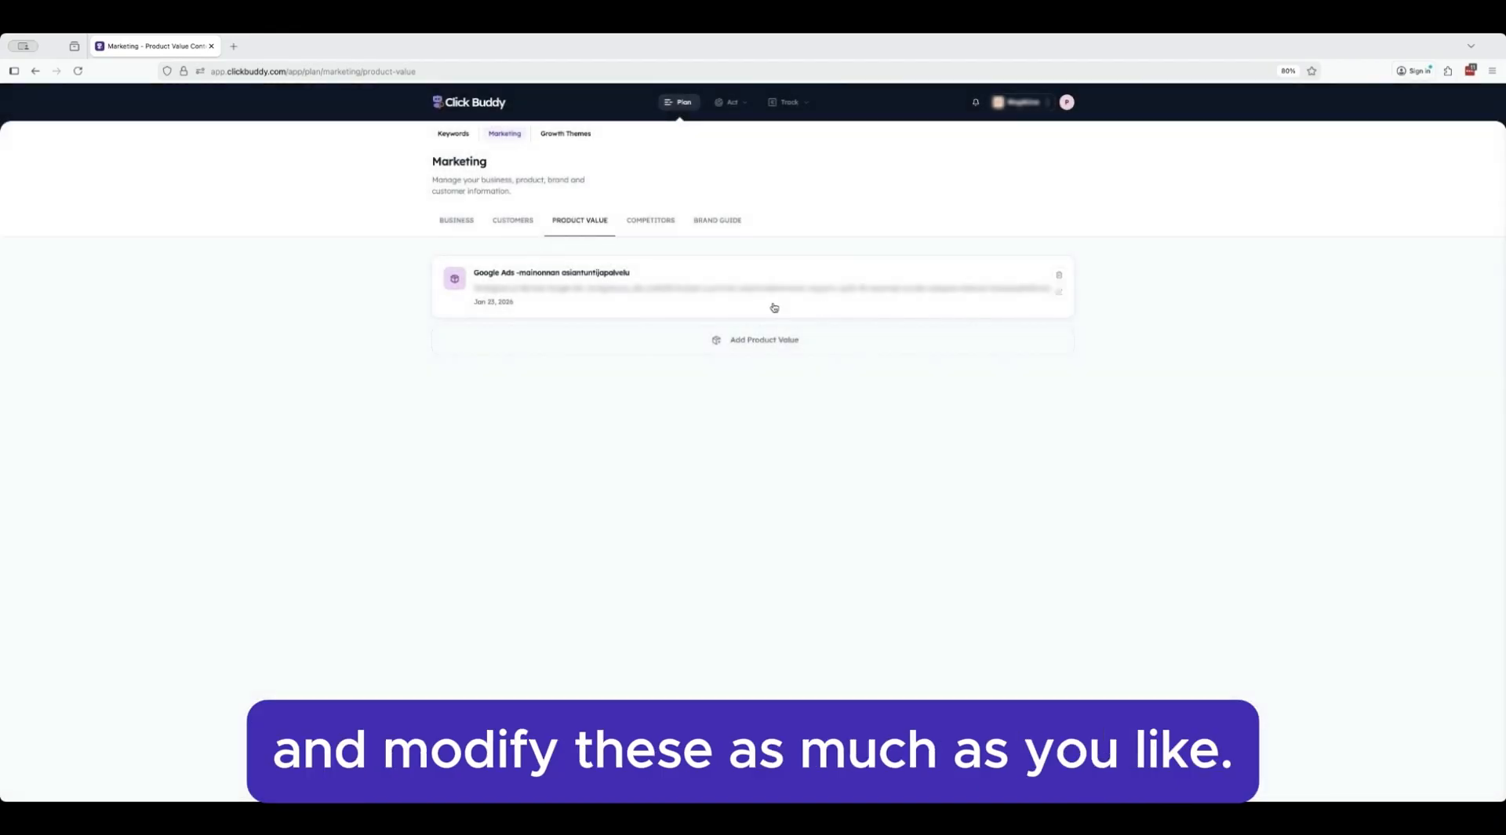
# Step: Generate and save a competitor profile from the competitor's website, with language Finnish and country Finland
pyautogui.click(641, 222)
pyautogui.click(490, 393)
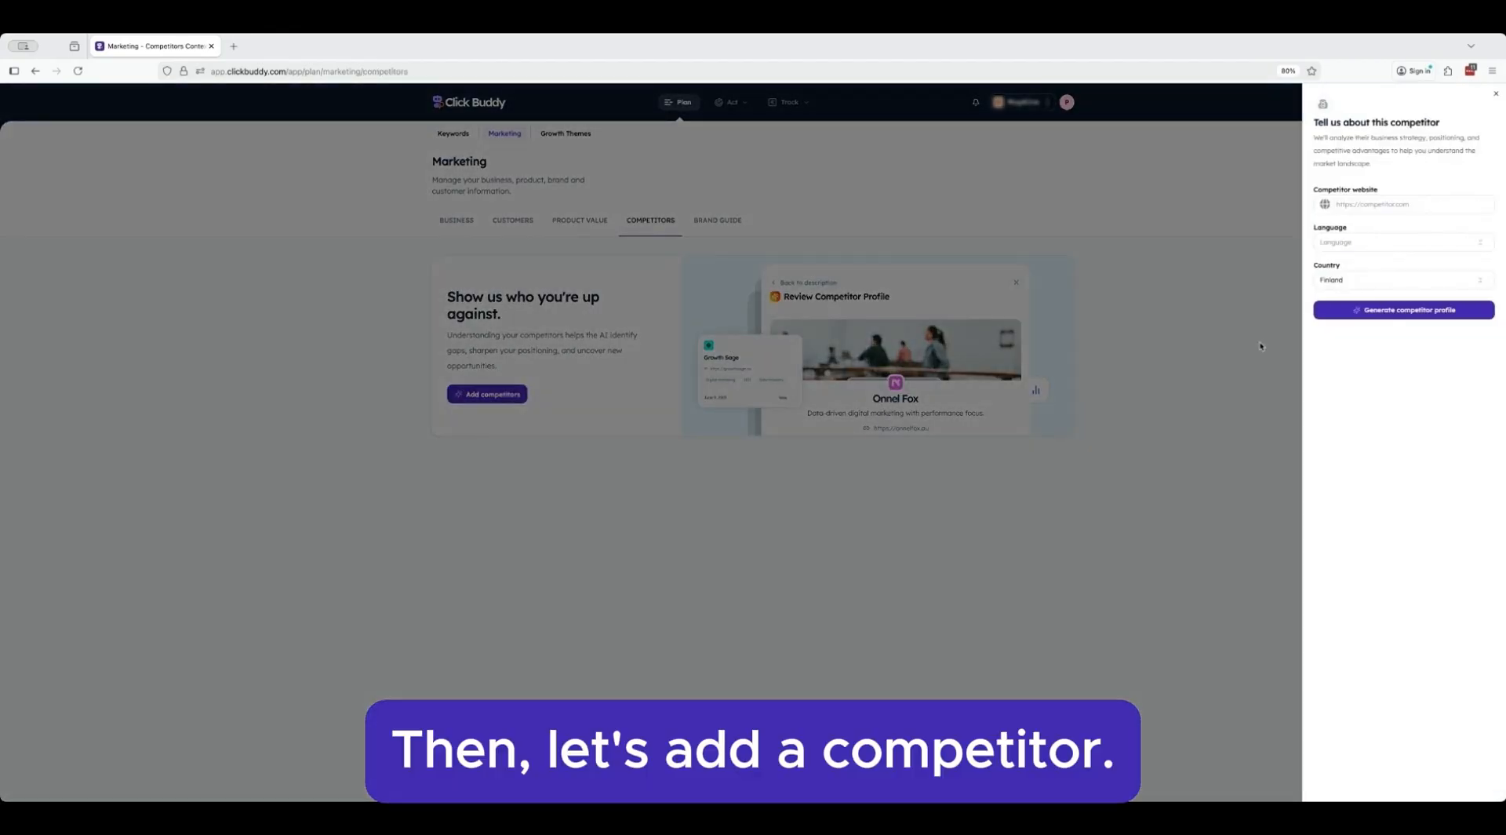
pyautogui.click(1407, 204)
pyautogui.write('https://www.dna.fi')
pyautogui.press('Tab')
pyautogui.write('finnish')
pyautogui.click(1411, 259)
pyautogui.press('Tab')
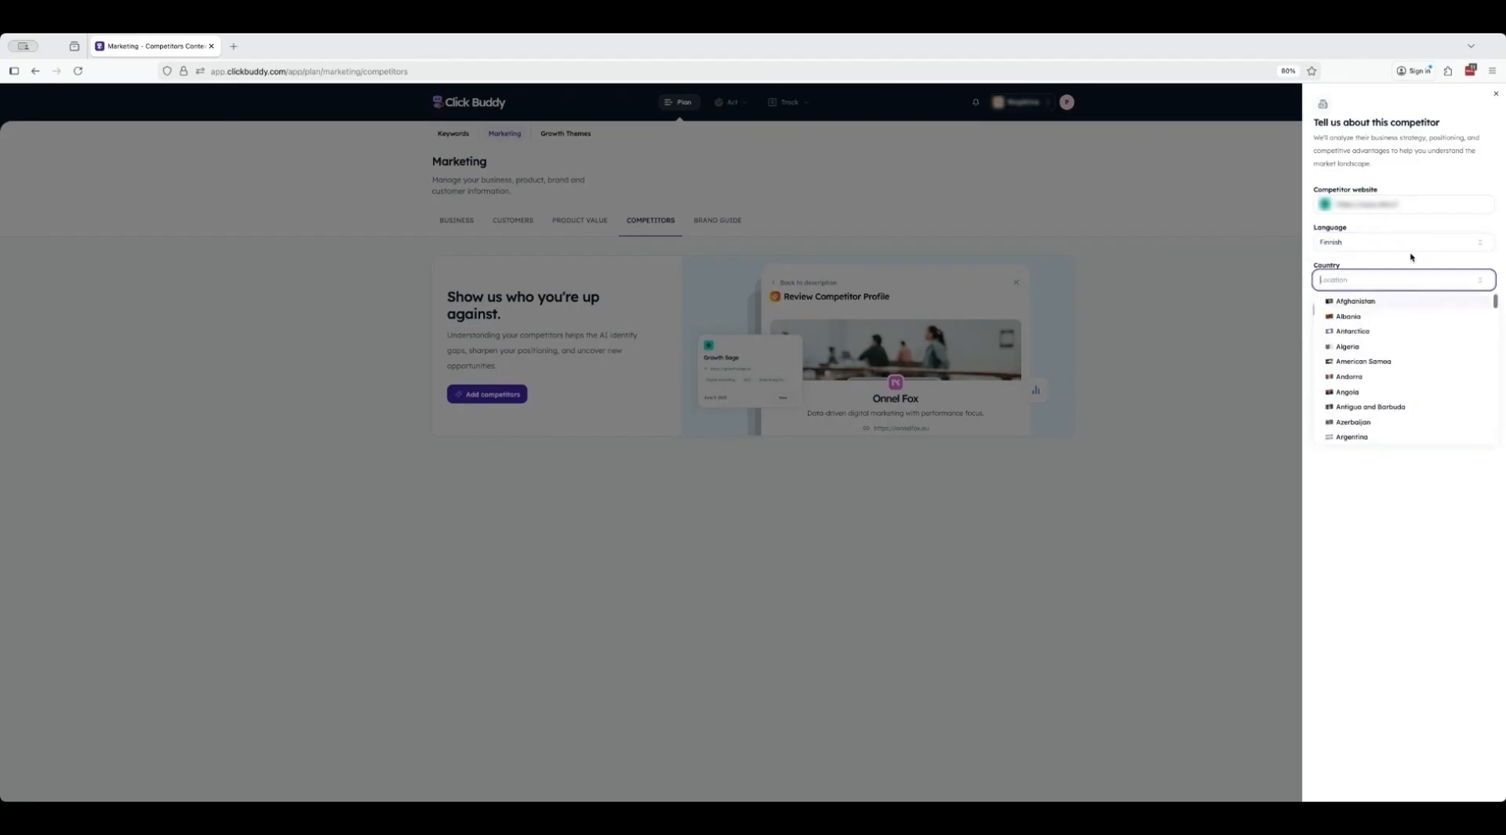
pyautogui.write('finland')
pyautogui.click(1358, 316)
pyautogui.click(1403, 310)
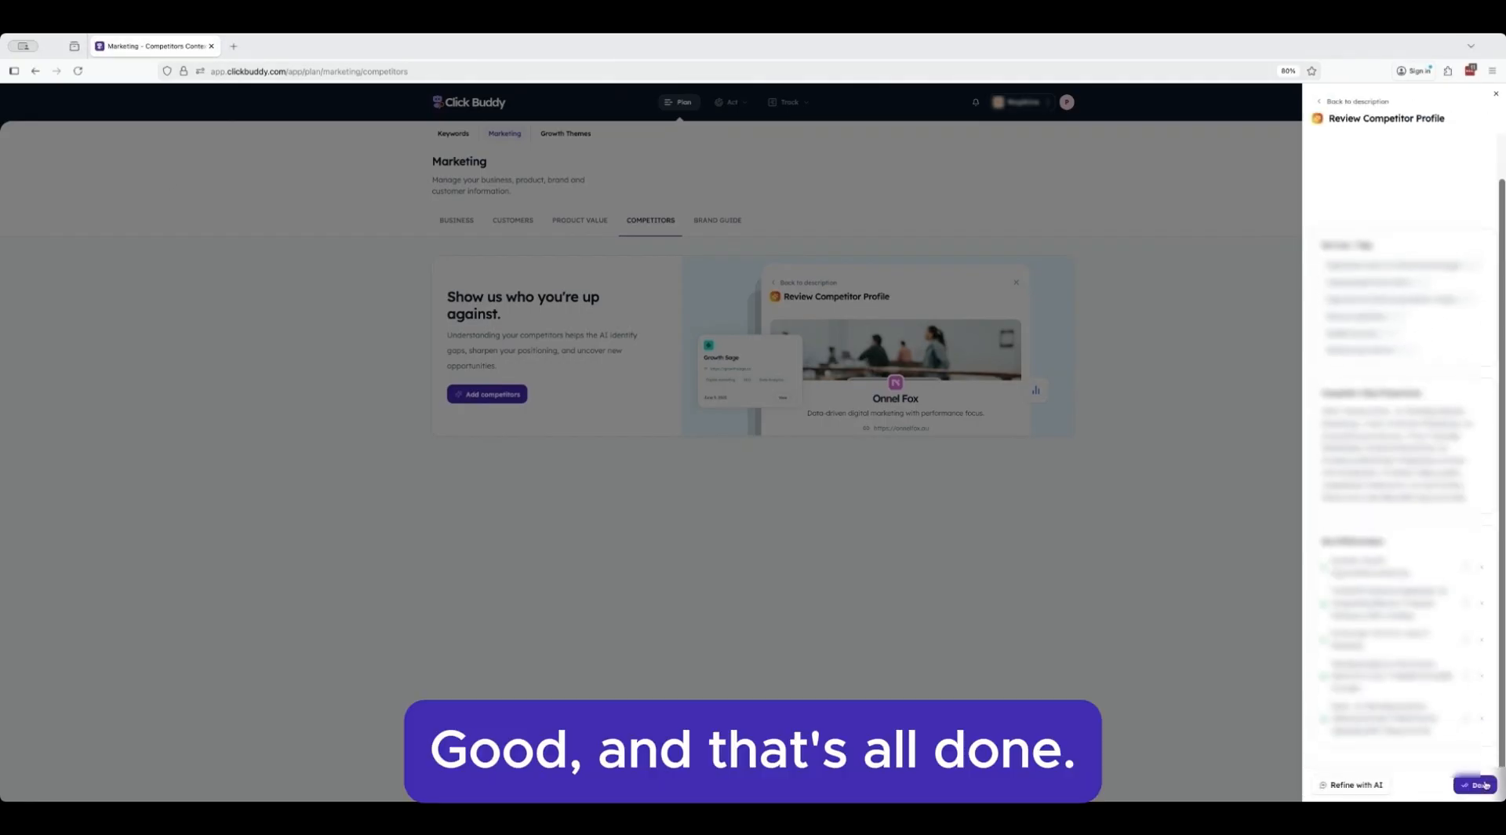
pyautogui.click(1475, 785)
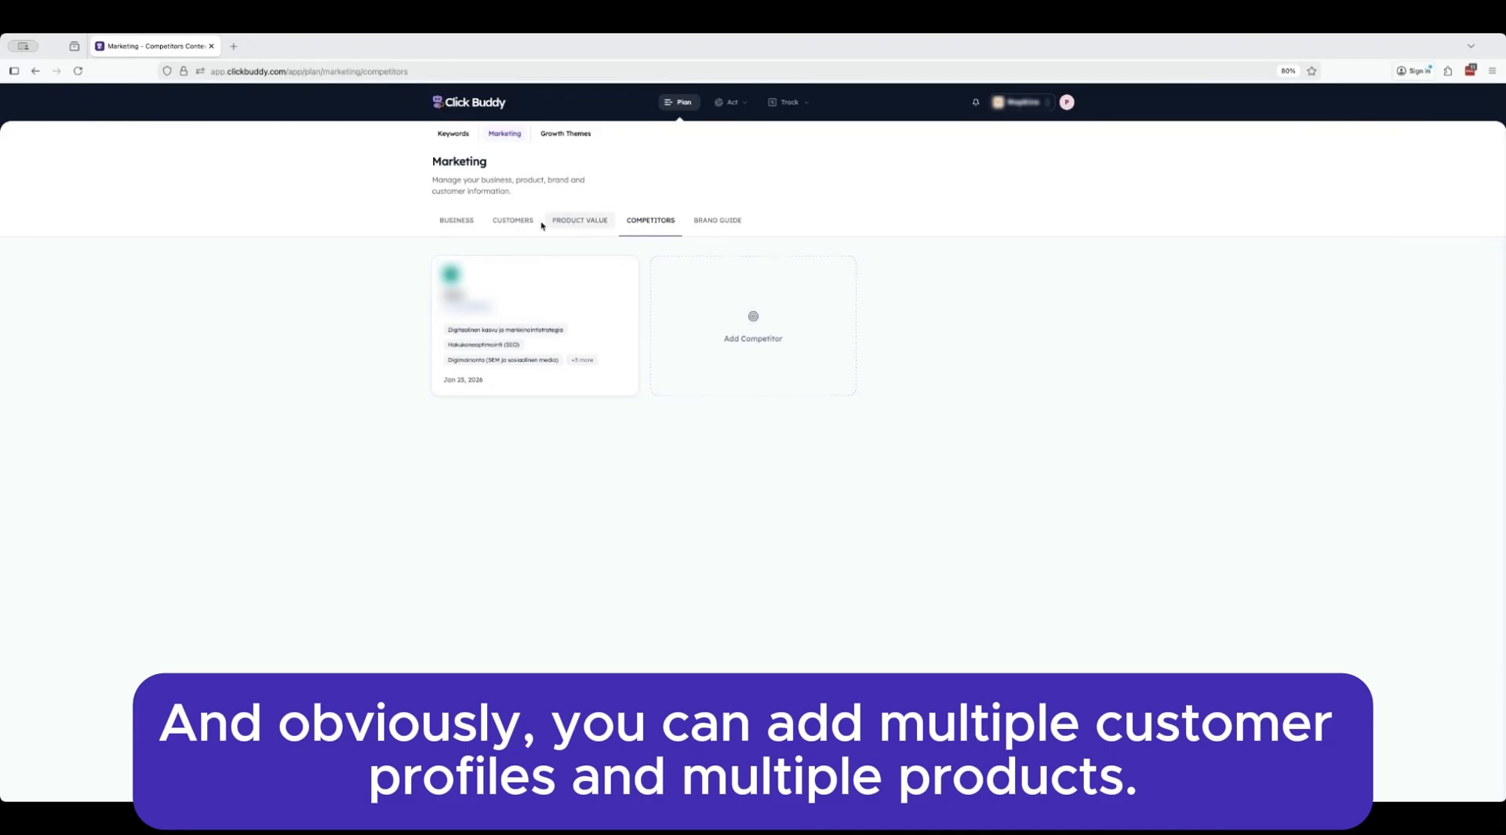
# Step: Start a new brand guide named after the company's Google Ads service and link it to the "Google Ads -mainonnan asiantuntijapalvelu" product
pyautogui.click(513, 220)
pyautogui.click(580, 220)
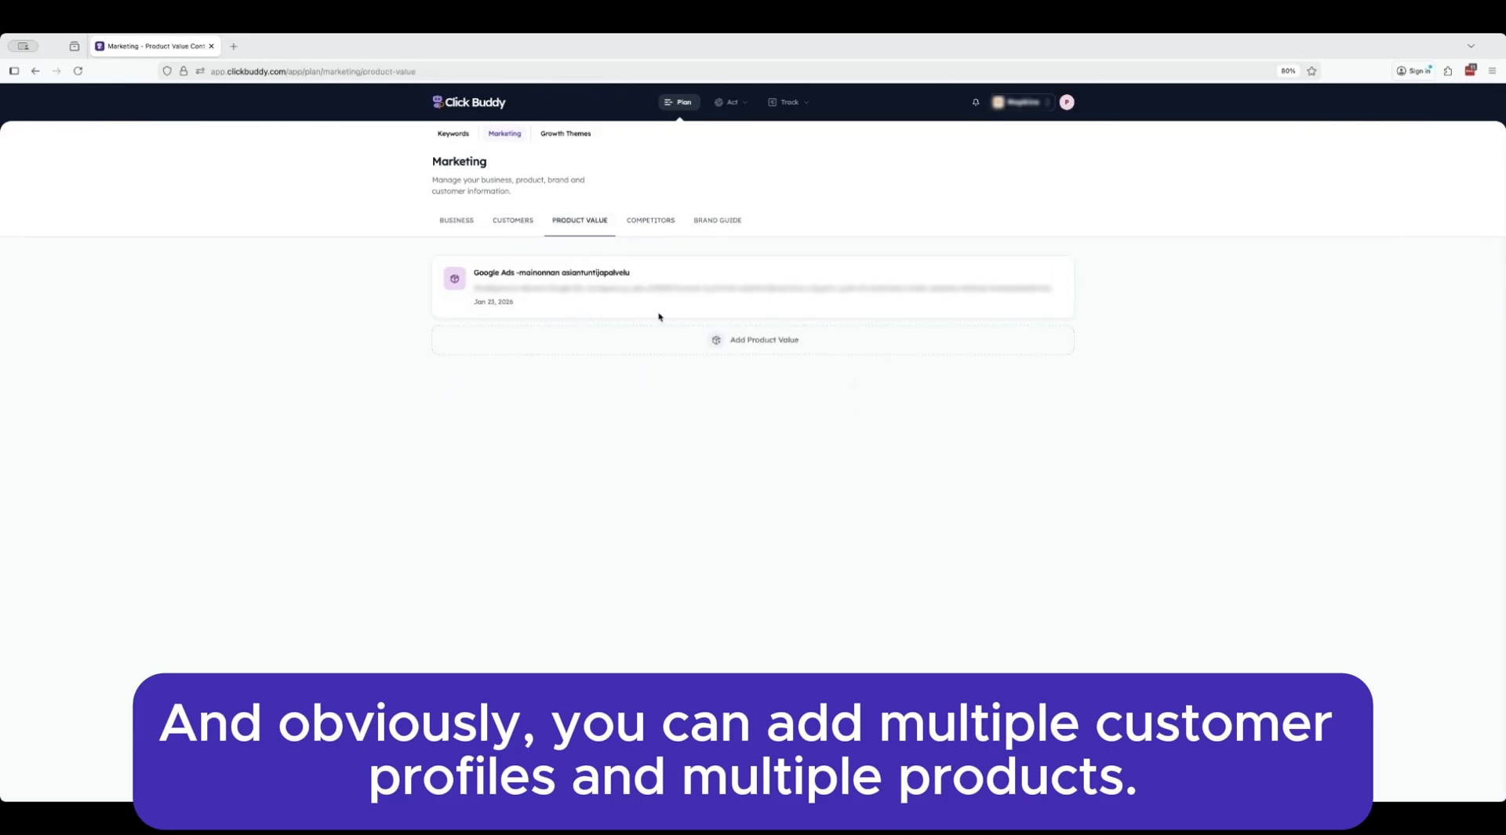
pyautogui.click(716, 219)
pyautogui.click(488, 393)
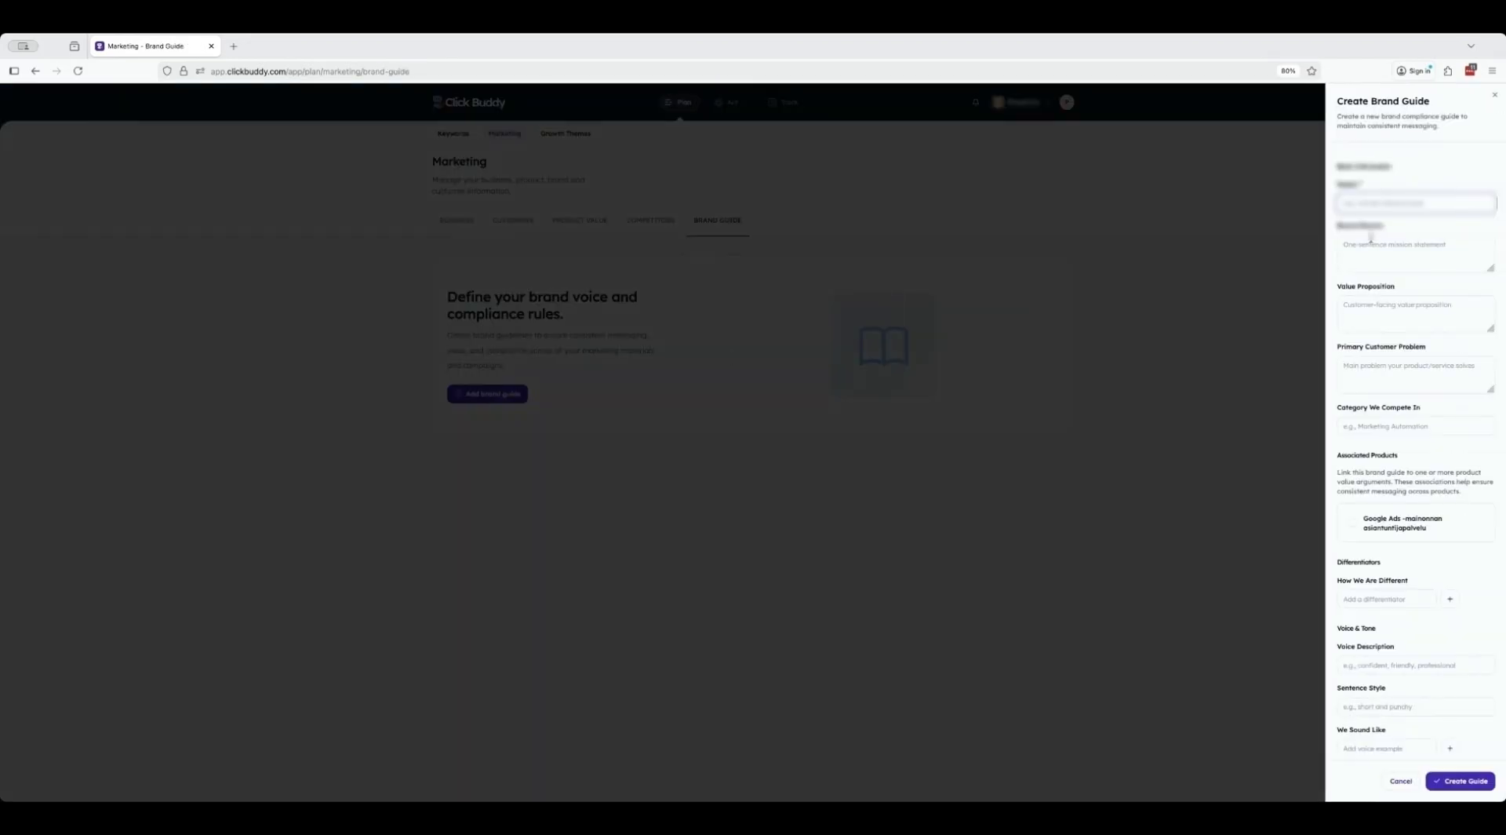
pyautogui.write('Inspiro Google Ads')
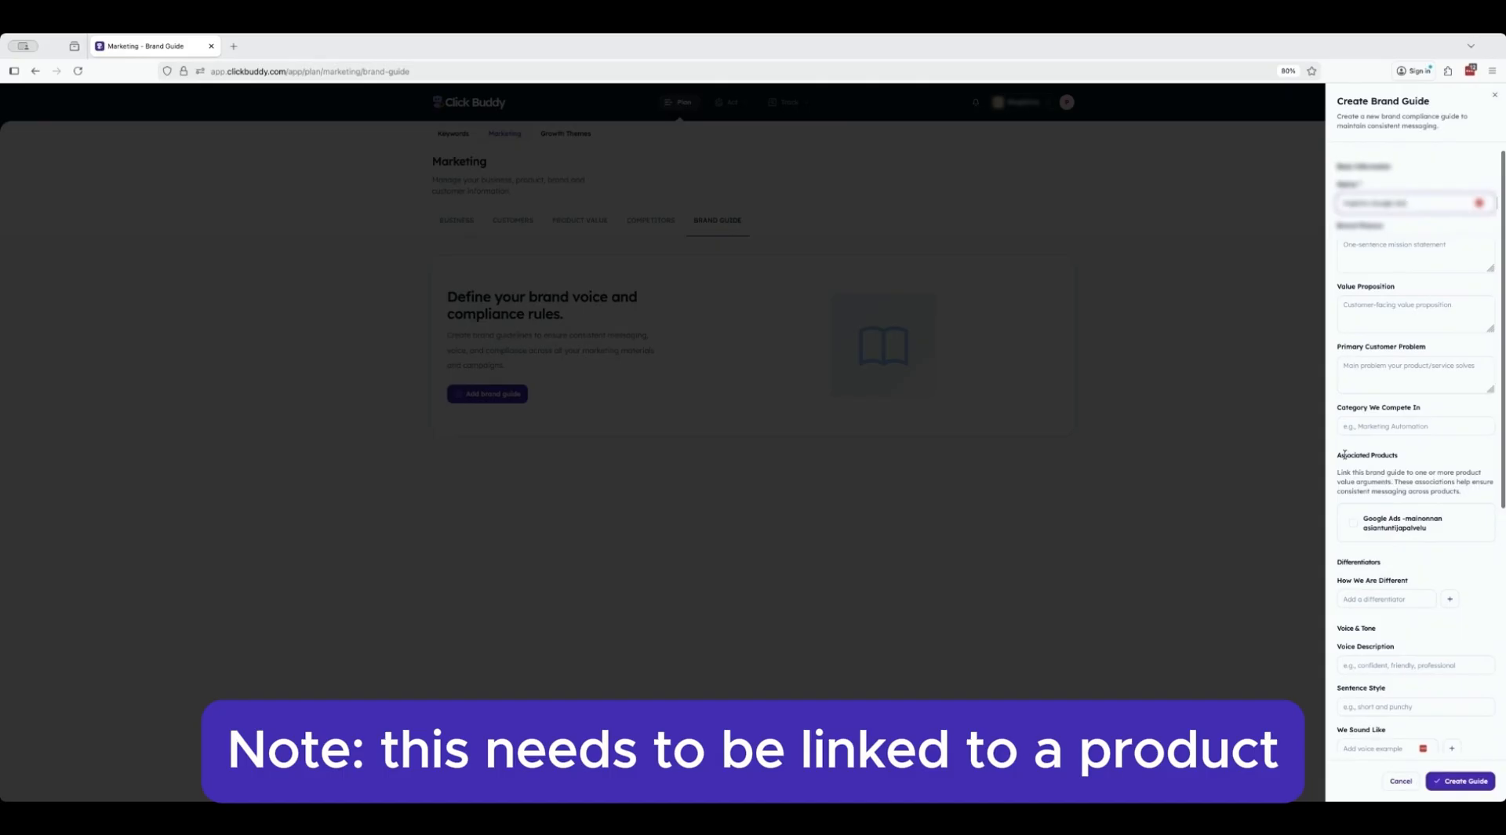
pyautogui.moveTo(1345, 454); pyautogui.dragTo(1381, 492)
pyautogui.click(1368, 526)
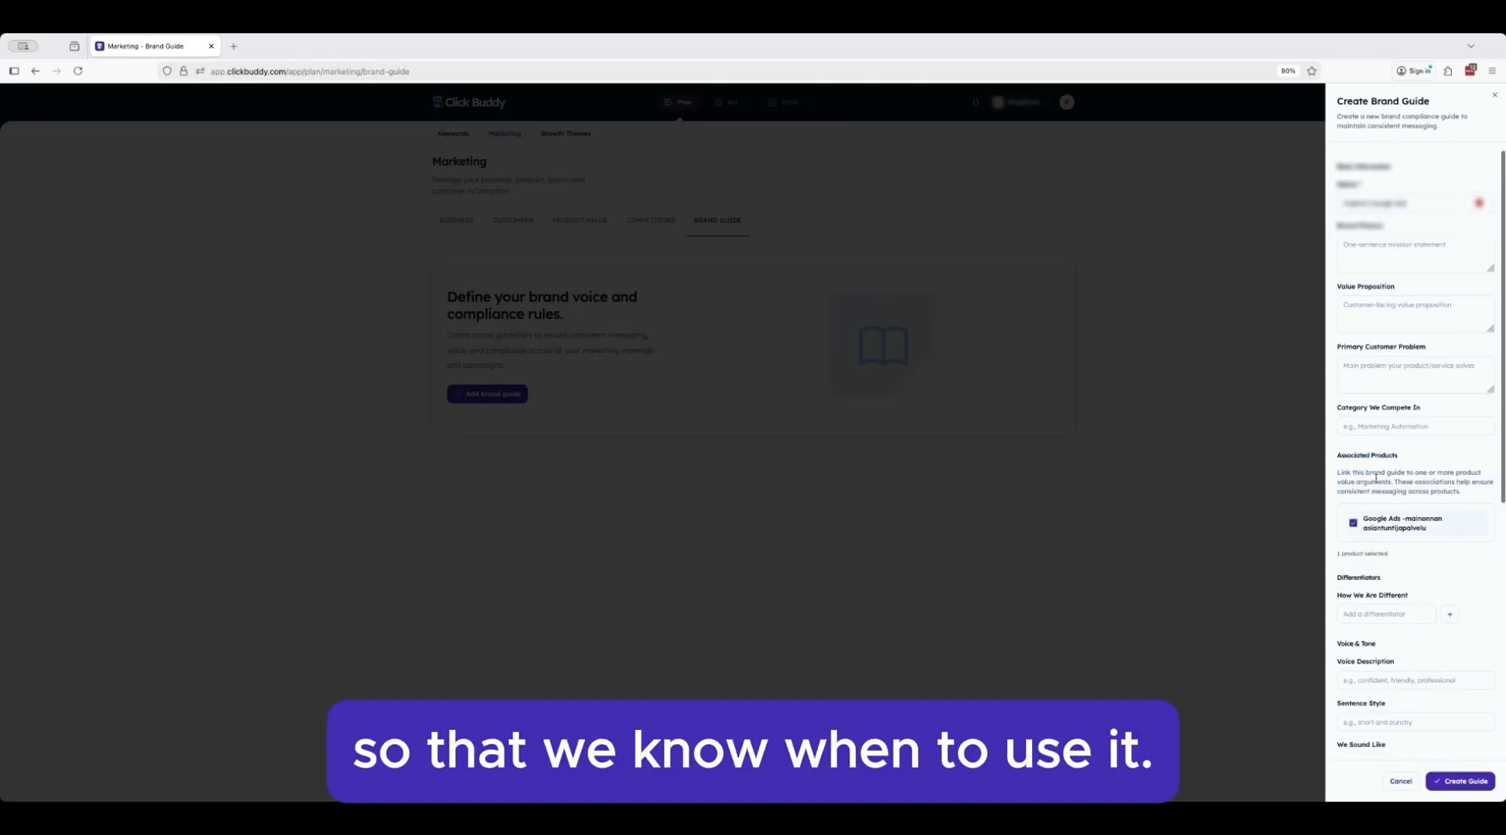
# Step: Add "free audit" to the brand guide's disallowed words in ads and create the guide
pyautogui.scroll(-10, 1376, 477)
pyautogui.click(1378, 716)
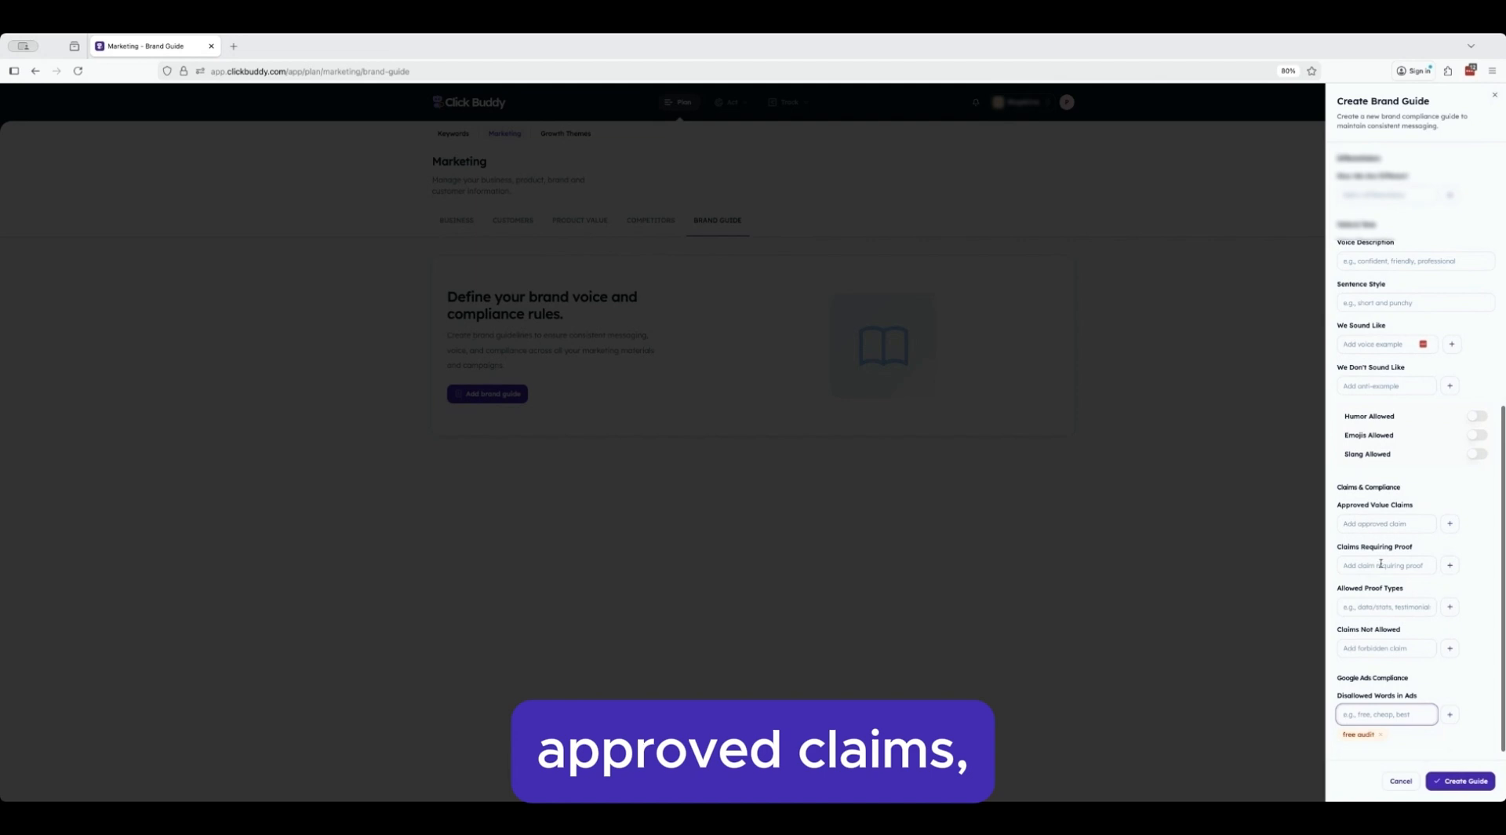
pyautogui.click(1460, 781)
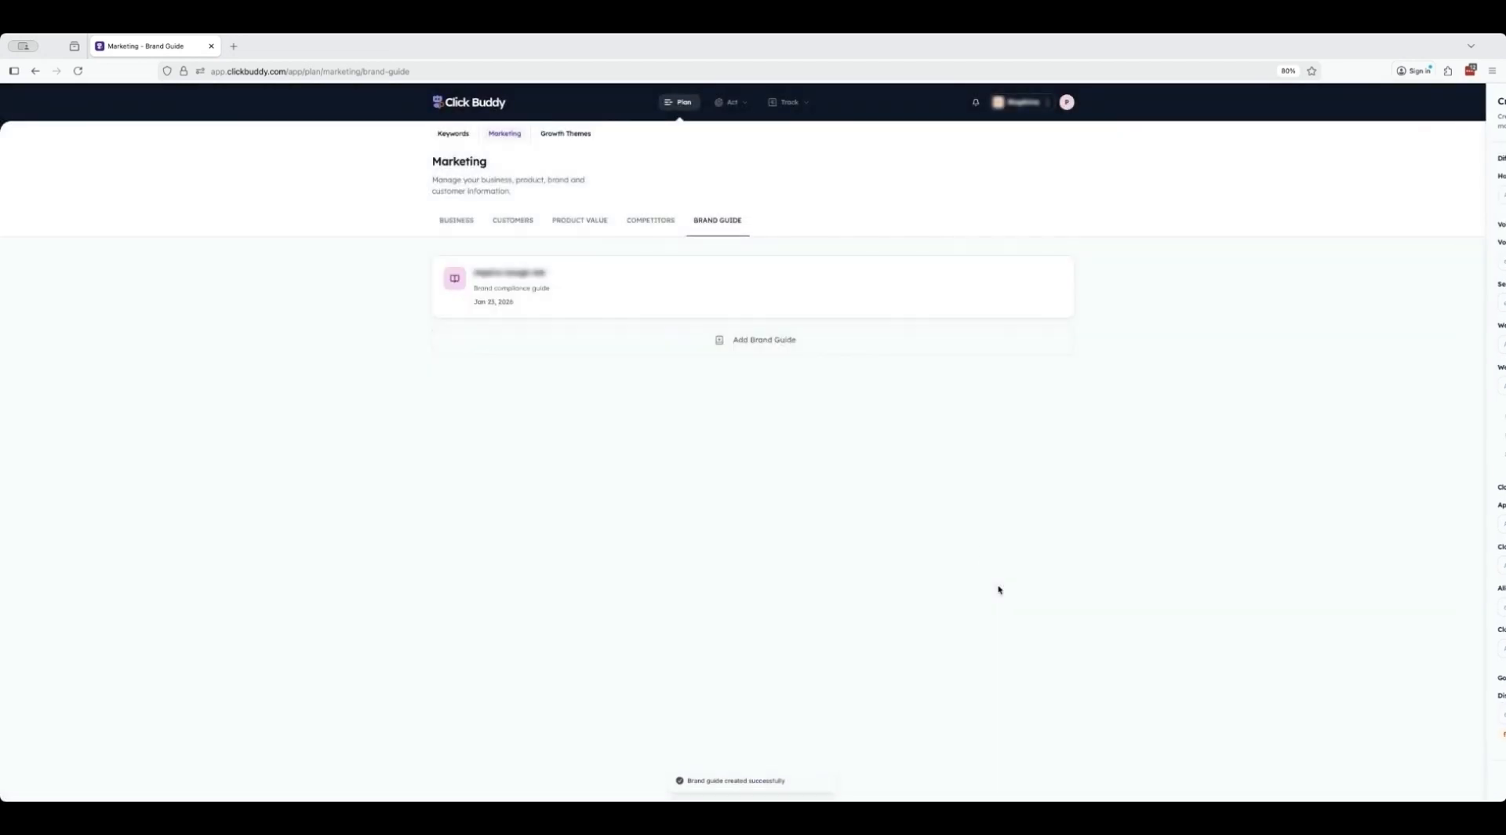
# Step: Open the sub-account's management settings and add another Google account to its integrations
pyautogui.click(1019, 102)
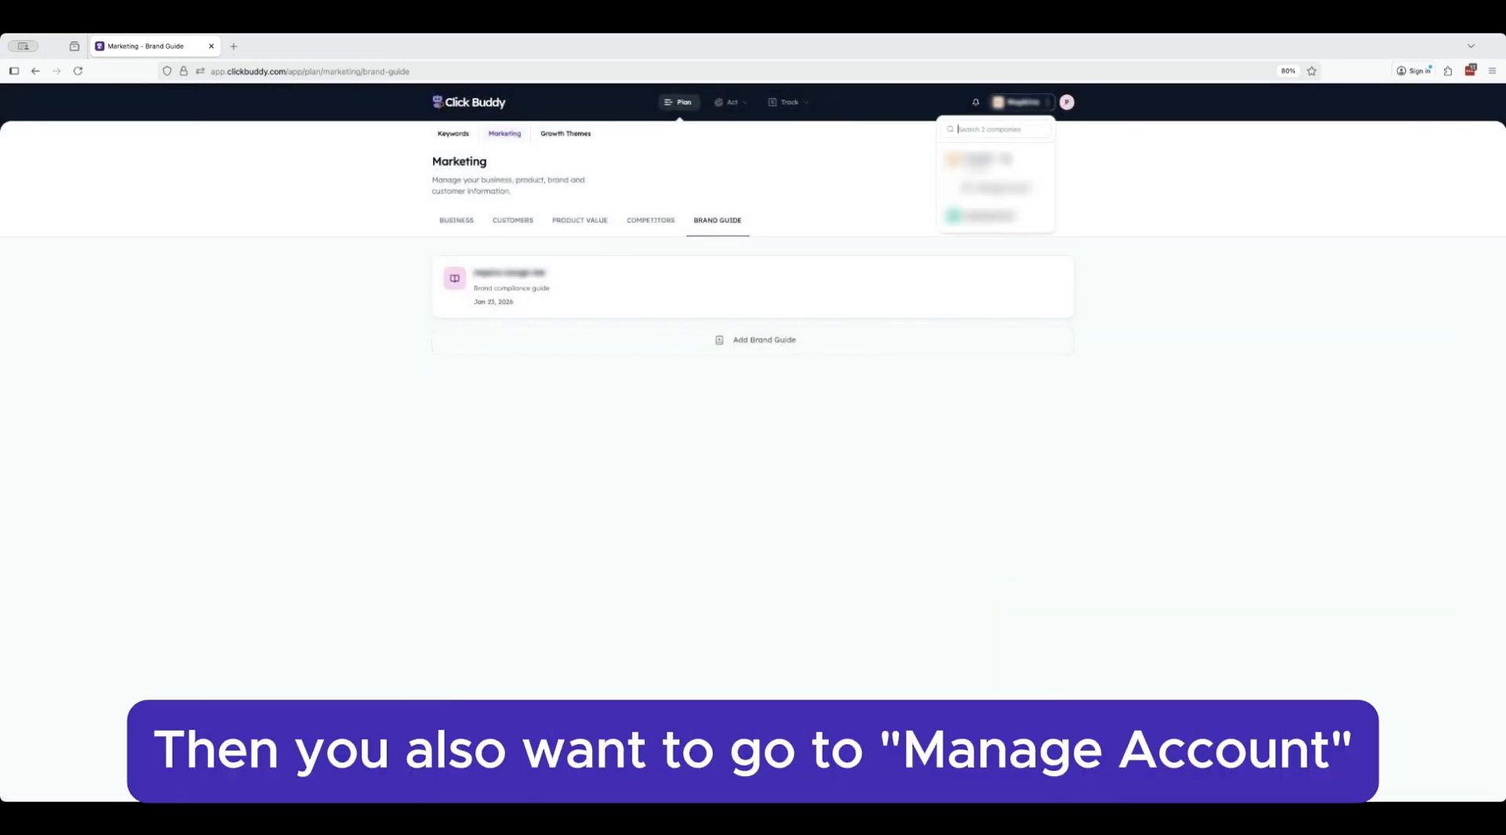
pyautogui.click(996, 196)
pyautogui.click(926, 515)
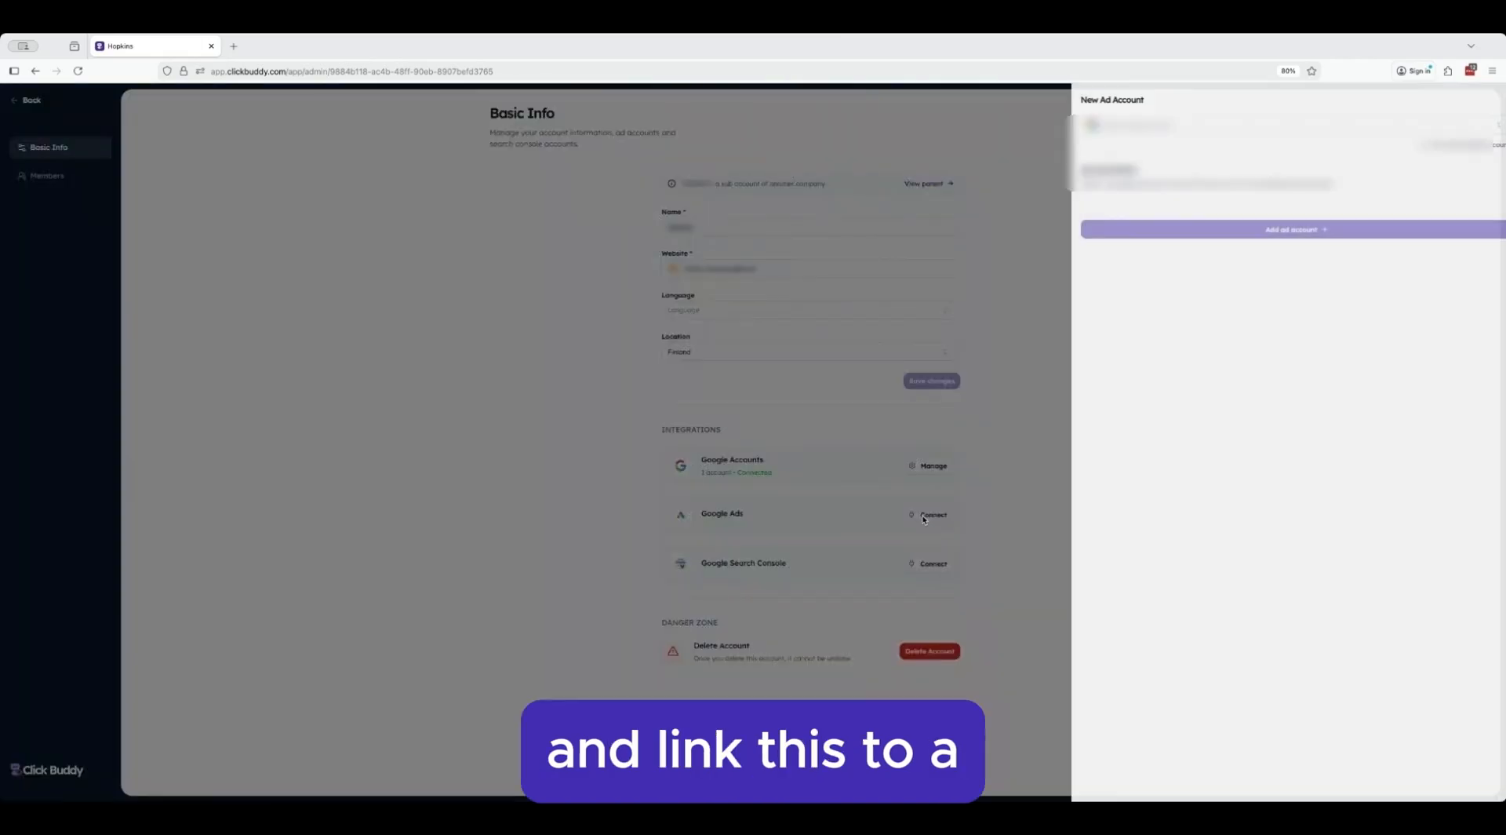
pyautogui.click(964, 277)
pyautogui.click(940, 471)
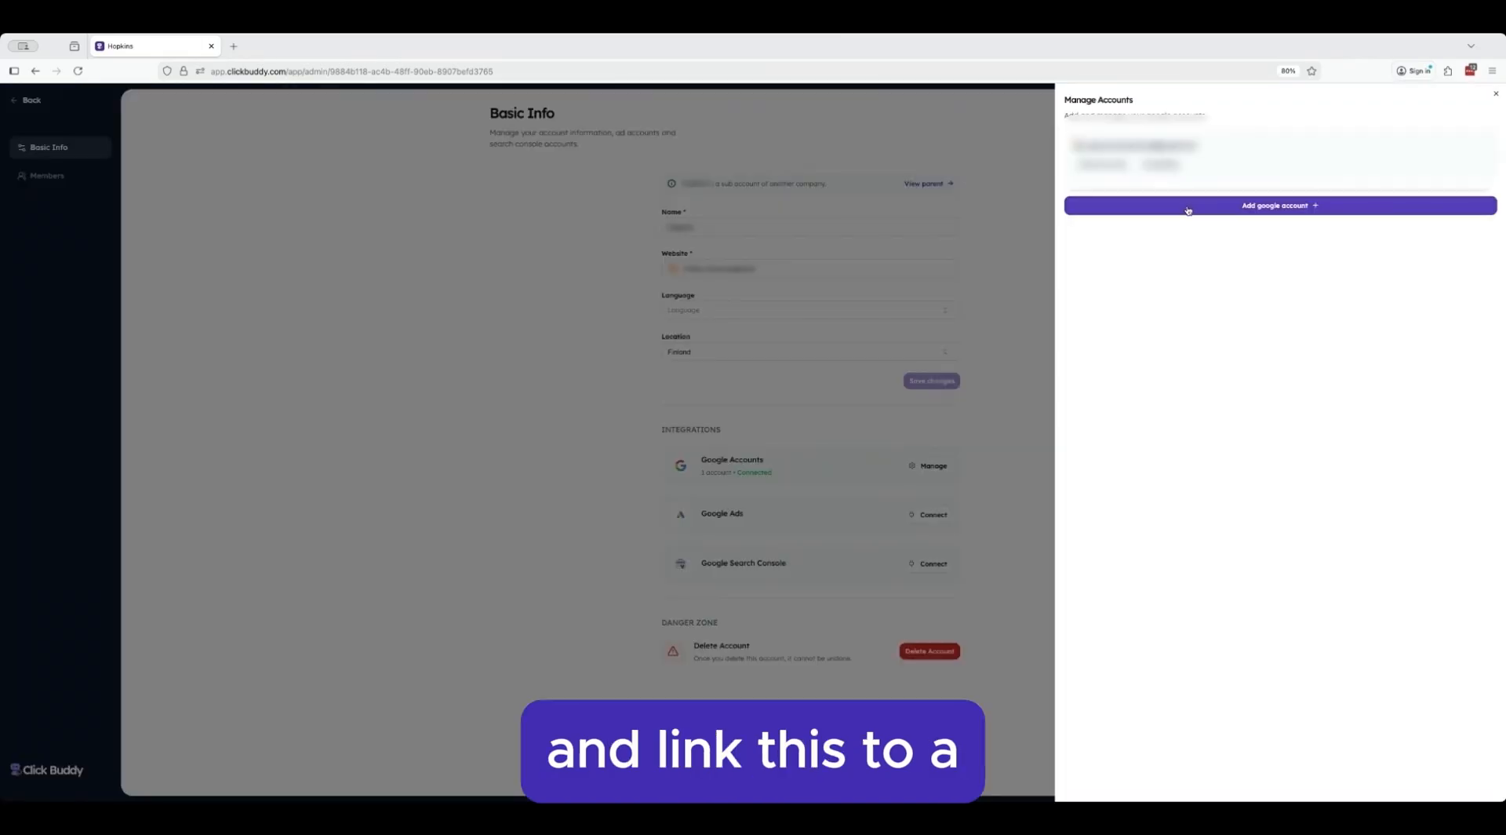
pyautogui.click(1187, 205)
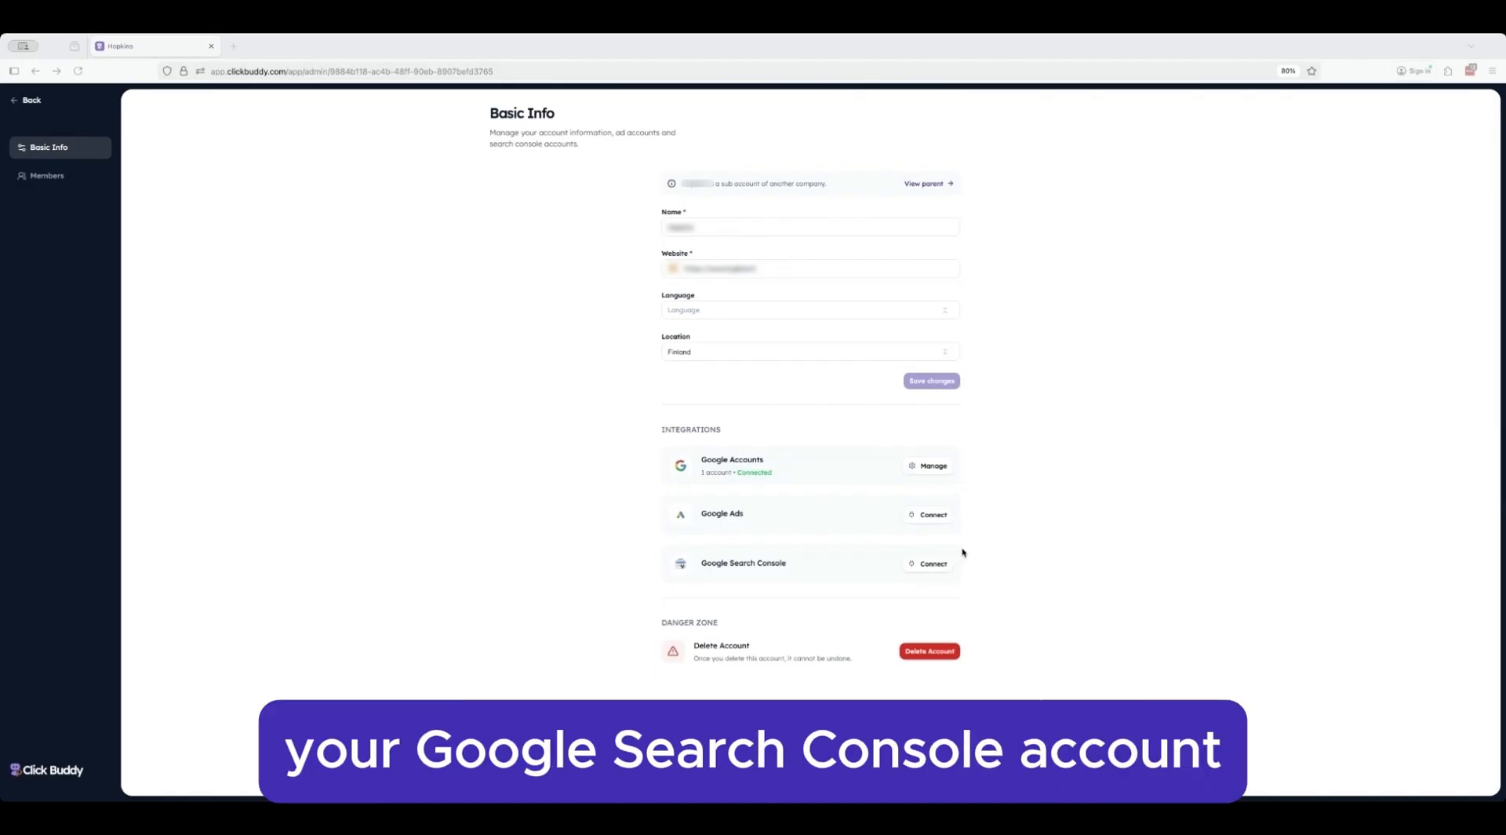
# Step: Connect Google Ads through the newly added Google account, searching the ad accounts for "hop" and adding the company's own advertising account
pyautogui.click(935, 514)
pyautogui.click(1211, 134)
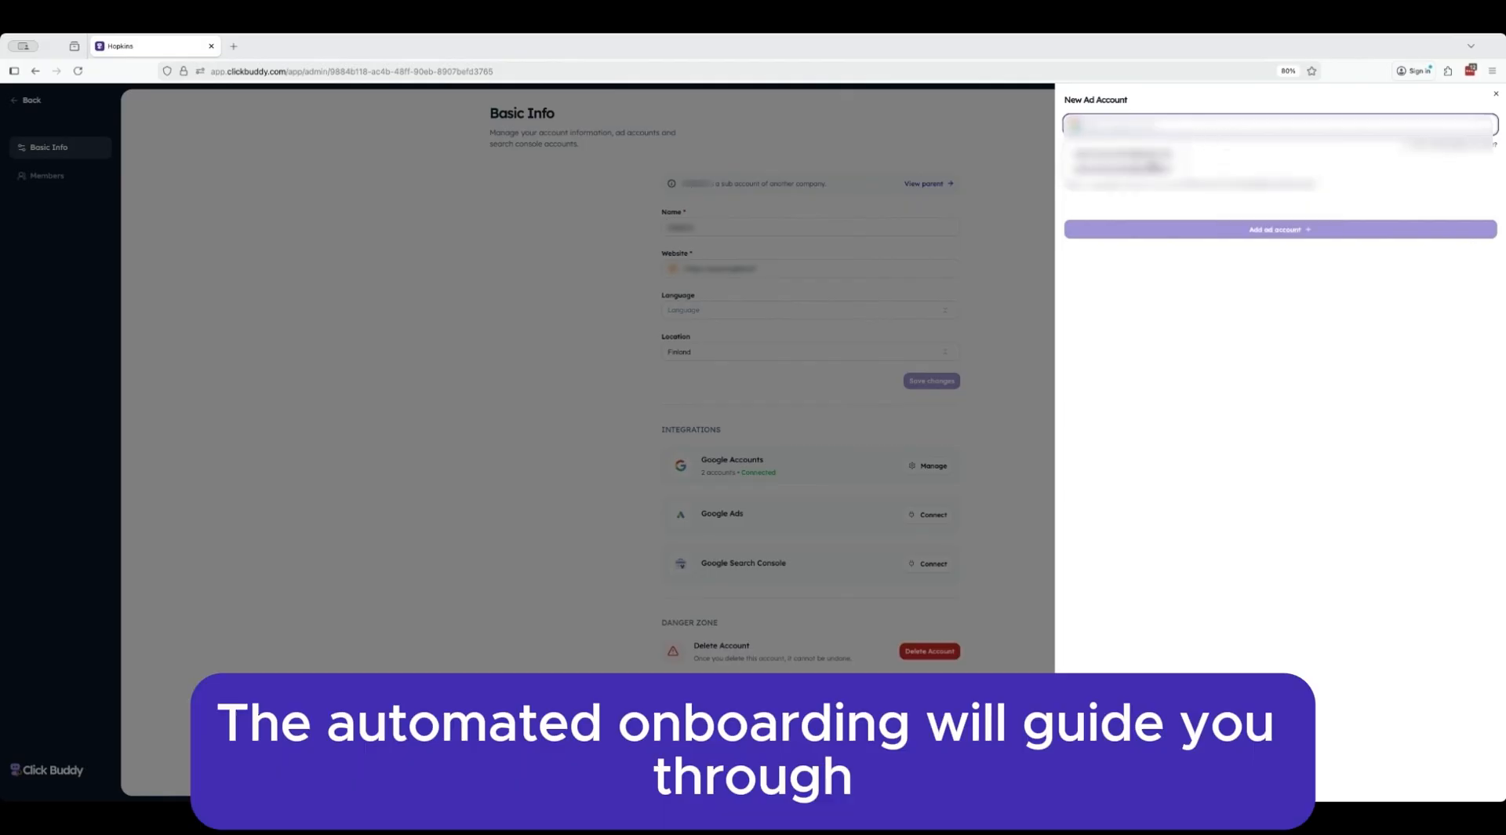
pyautogui.click(1157, 155)
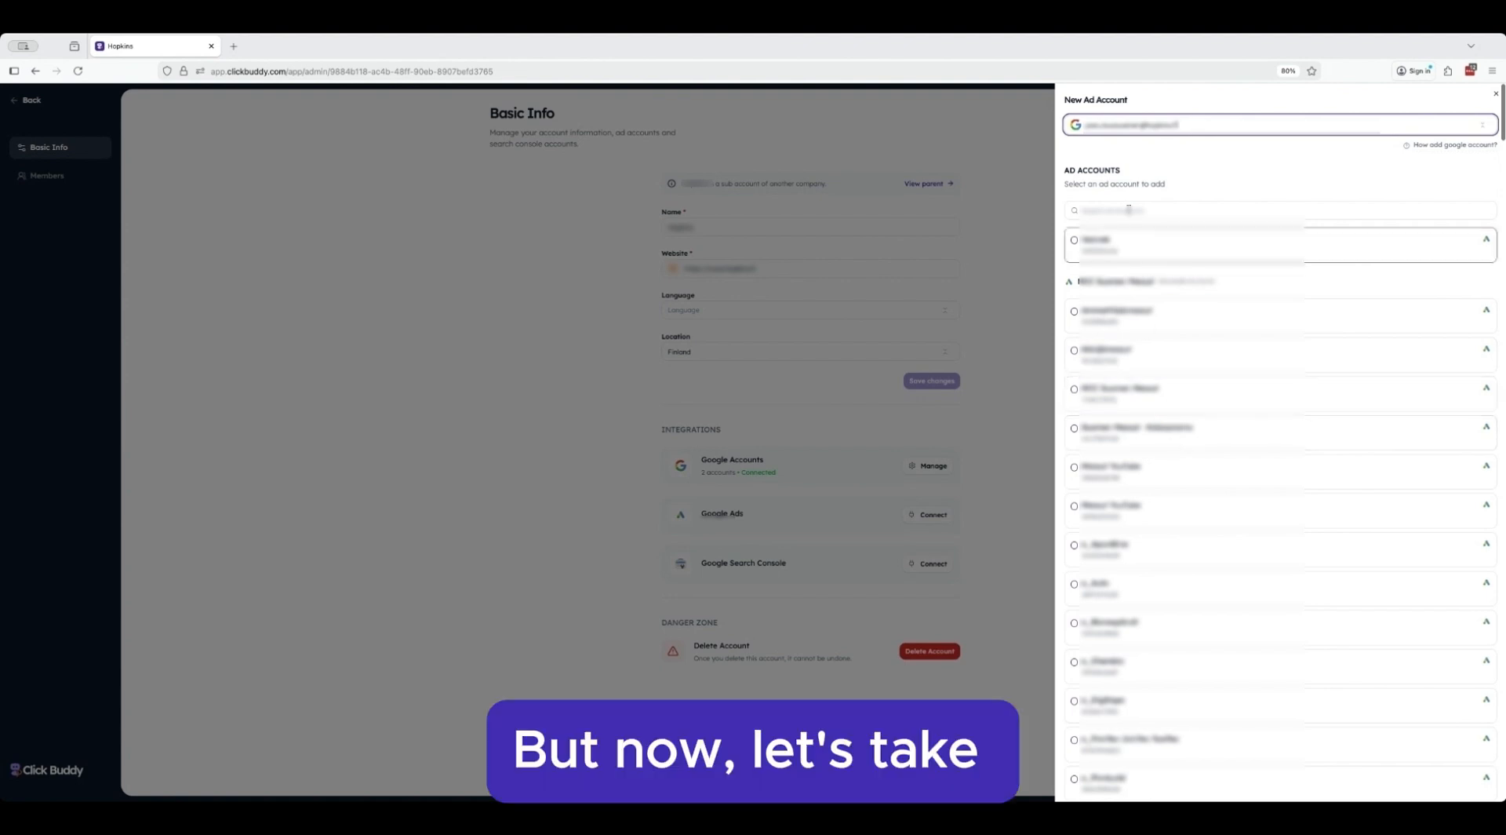
pyautogui.click(1128, 210)
pyautogui.write('hop')
pyautogui.click(1130, 310)
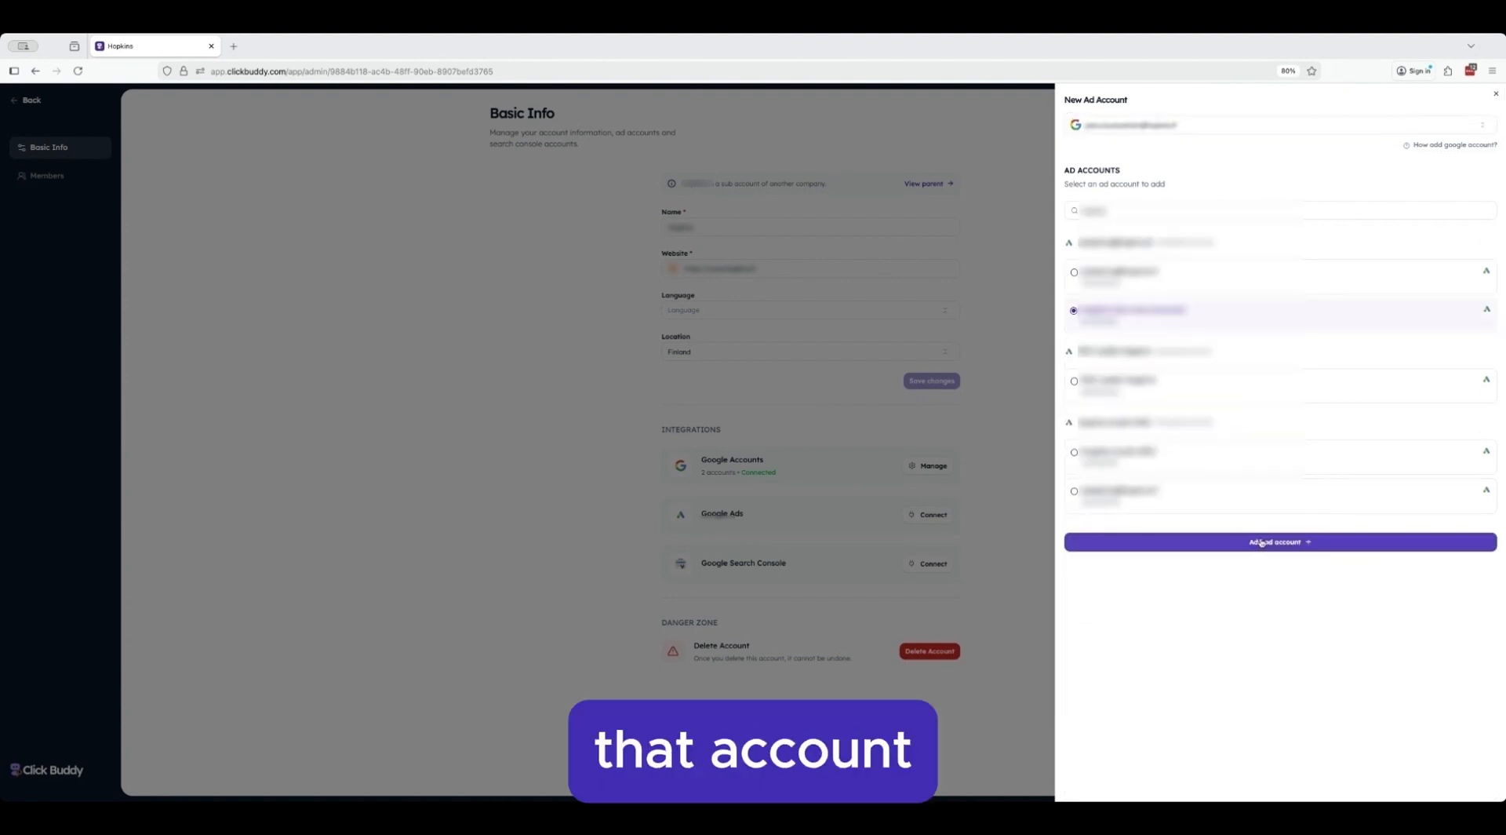
pyautogui.click(1280, 543)
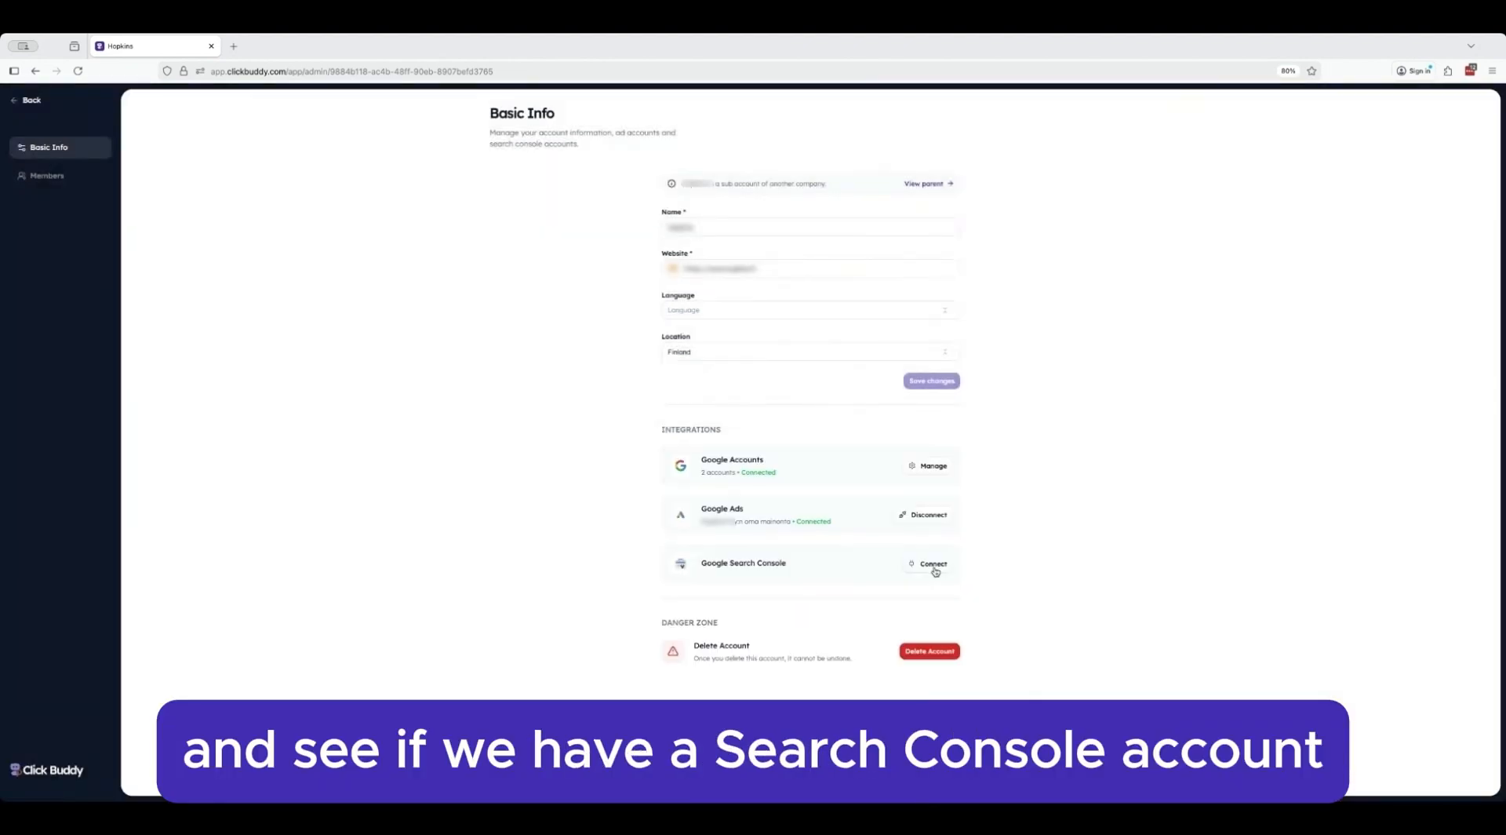
# Step: Connect Google Search Console through the same Google account, searching the properties for "hop" and adding the company's website
pyautogui.click(934, 564)
pyautogui.click(1178, 134)
pyautogui.click(1152, 169)
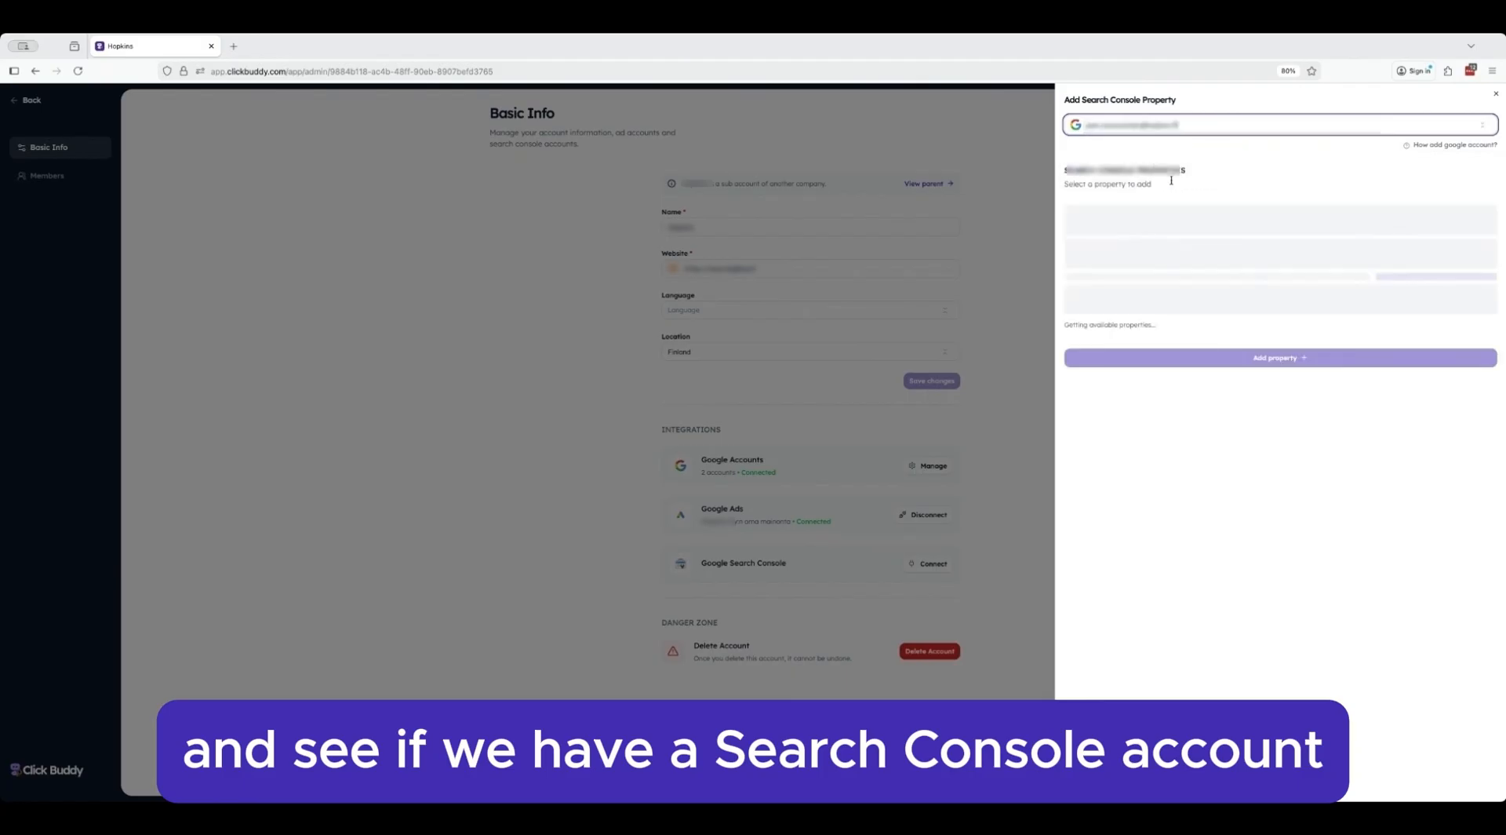
pyautogui.click(1168, 212)
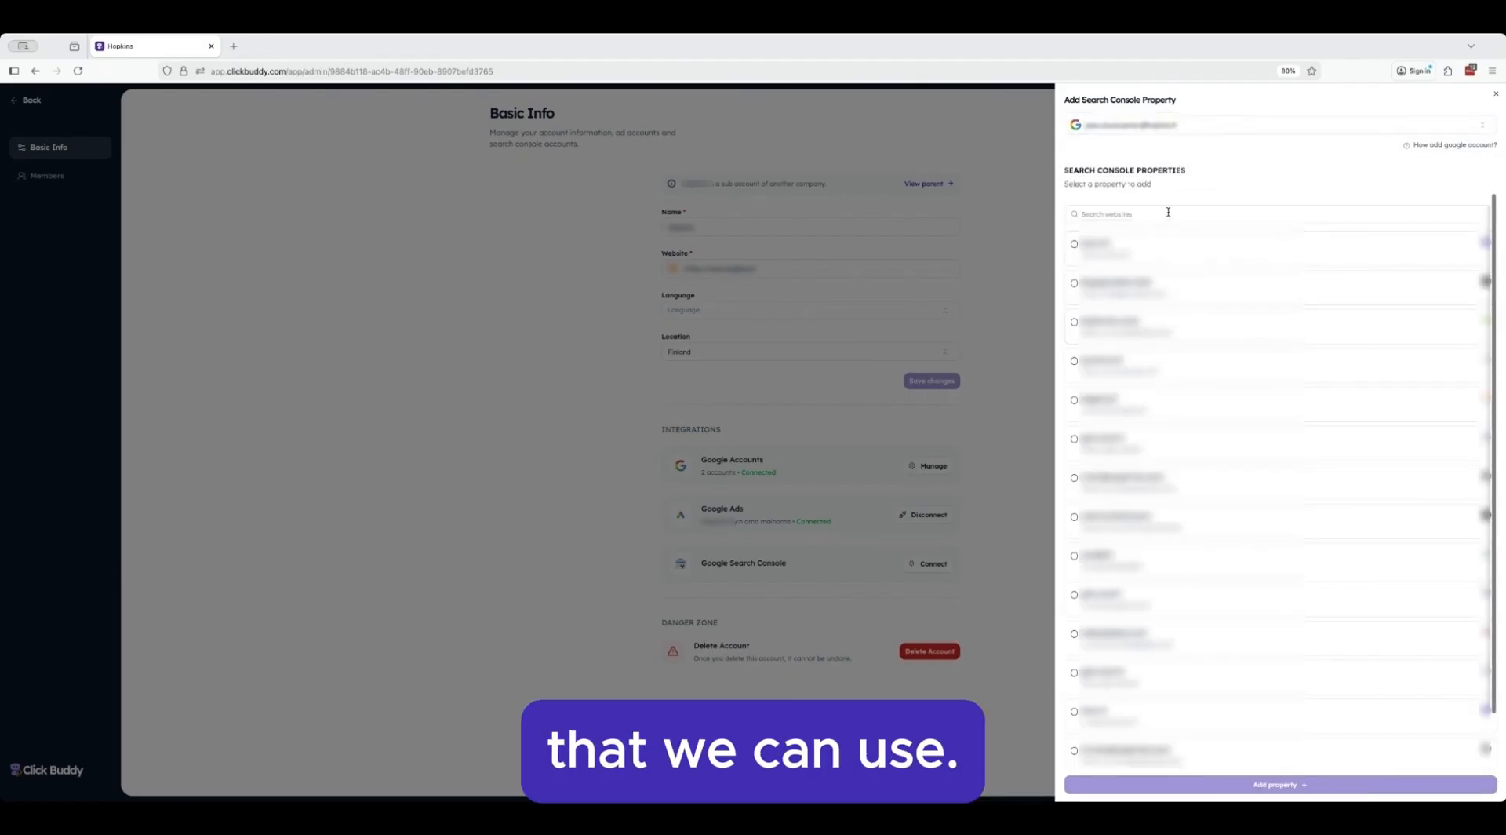
pyautogui.write('hop')
pyautogui.click(1171, 246)
pyautogui.click(1215, 290)
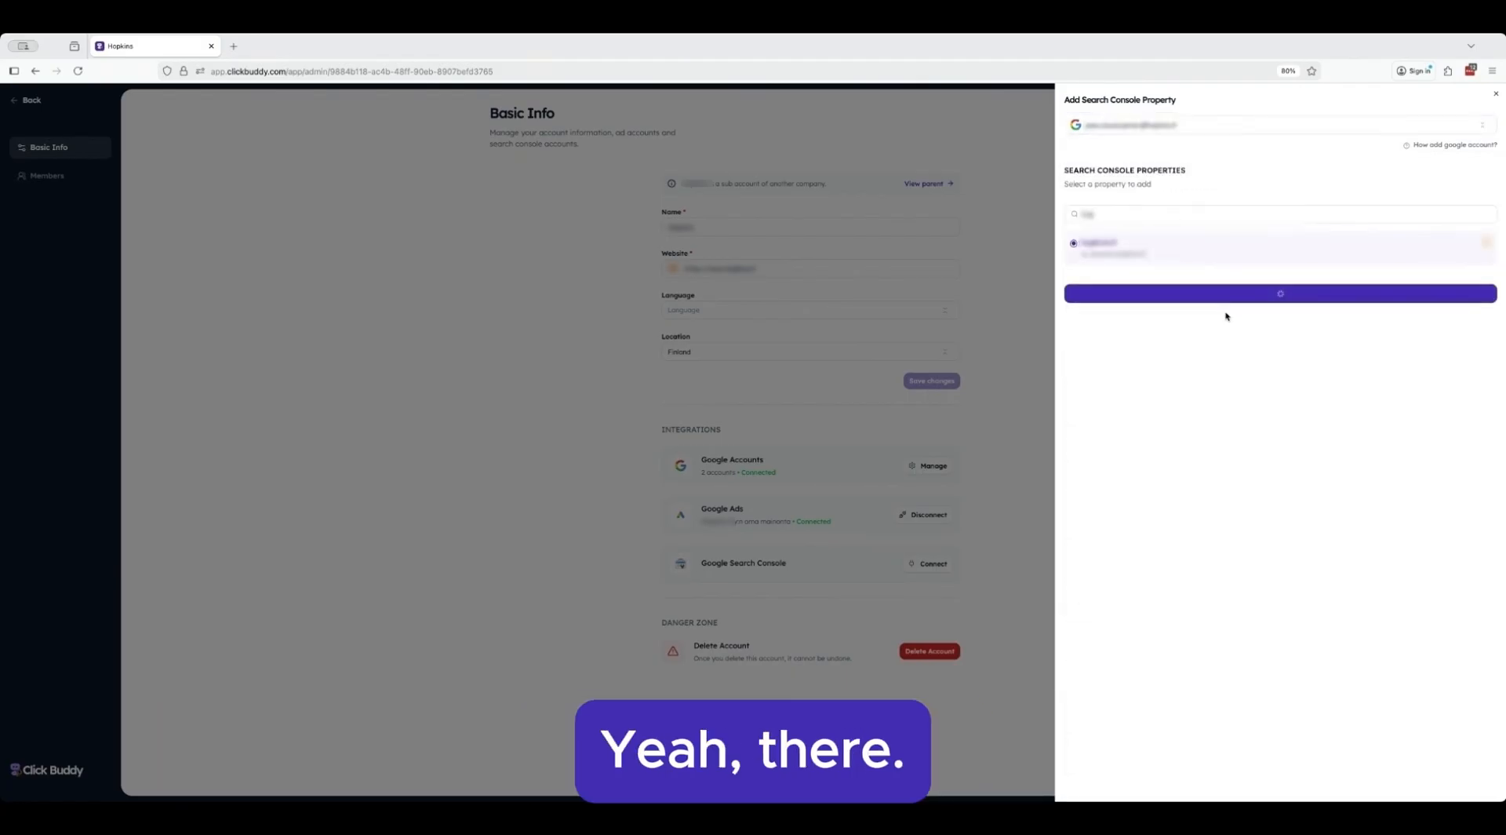
pyautogui.click(753, 511)
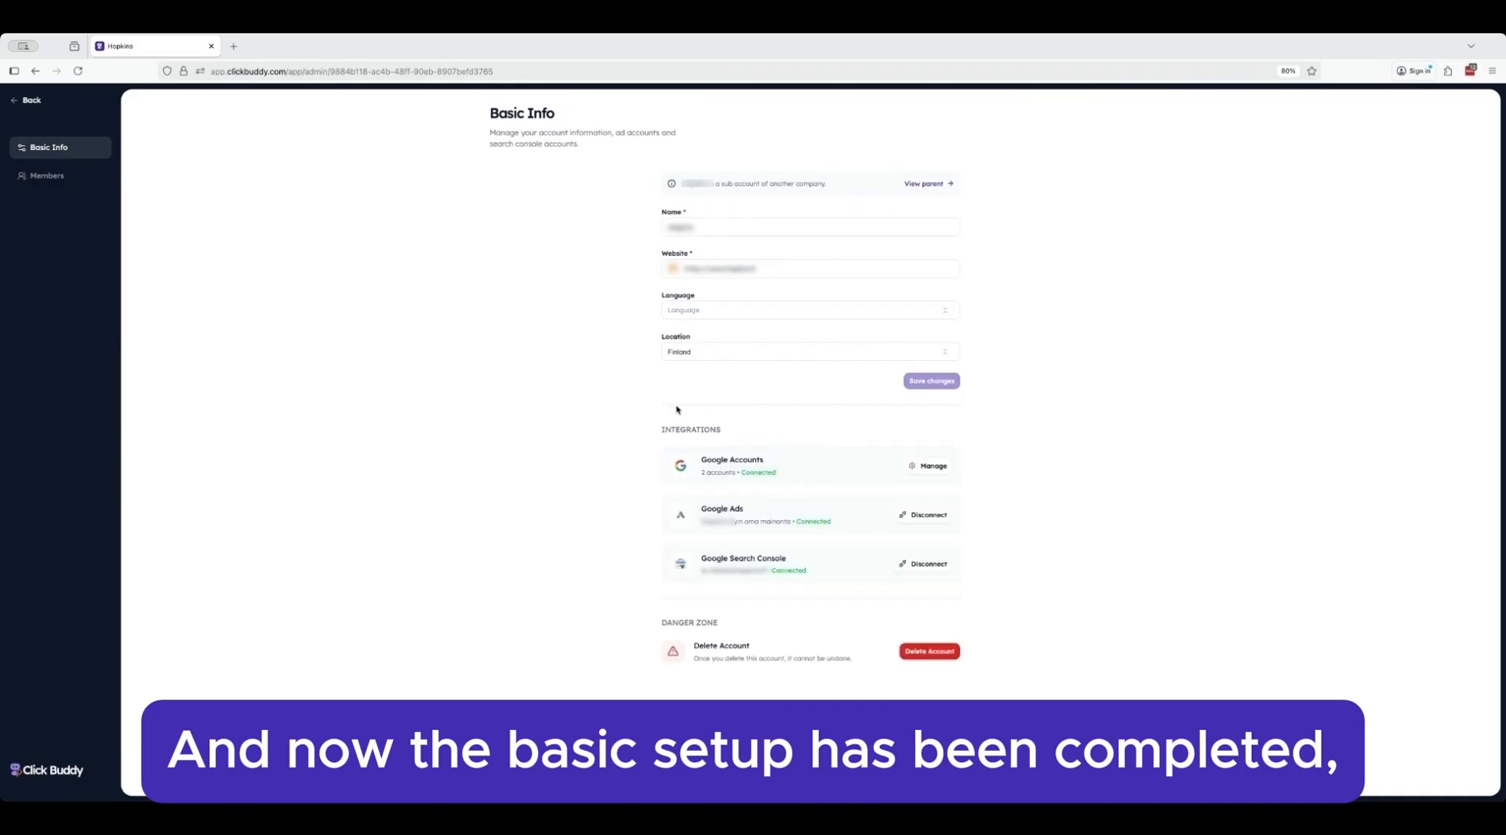
# Step: Leave account management and name a new keyword list for Finland "Google Ads Palvelut"
pyautogui.click(29, 100)
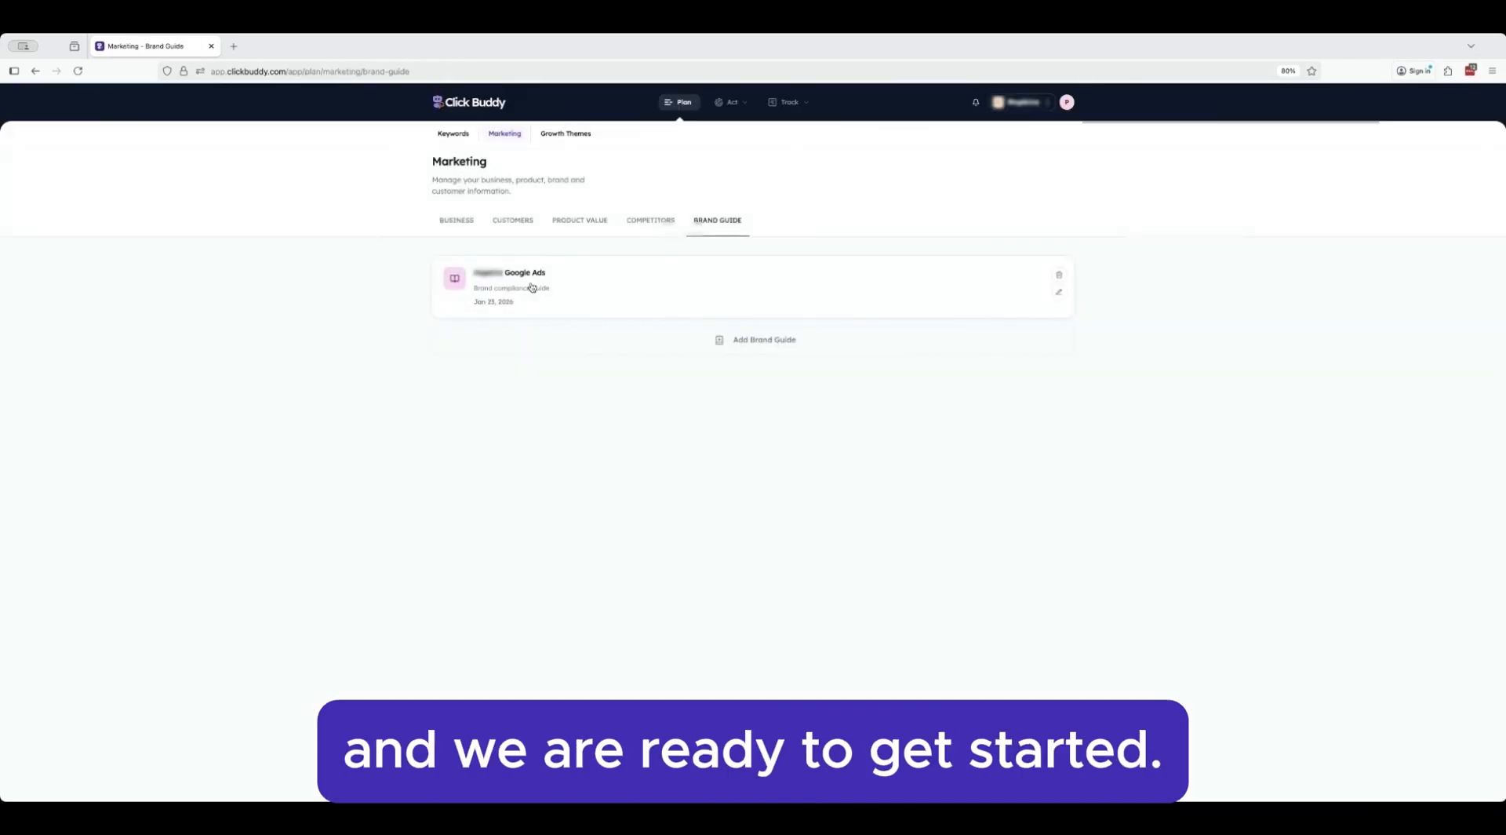
pyautogui.click(455, 135)
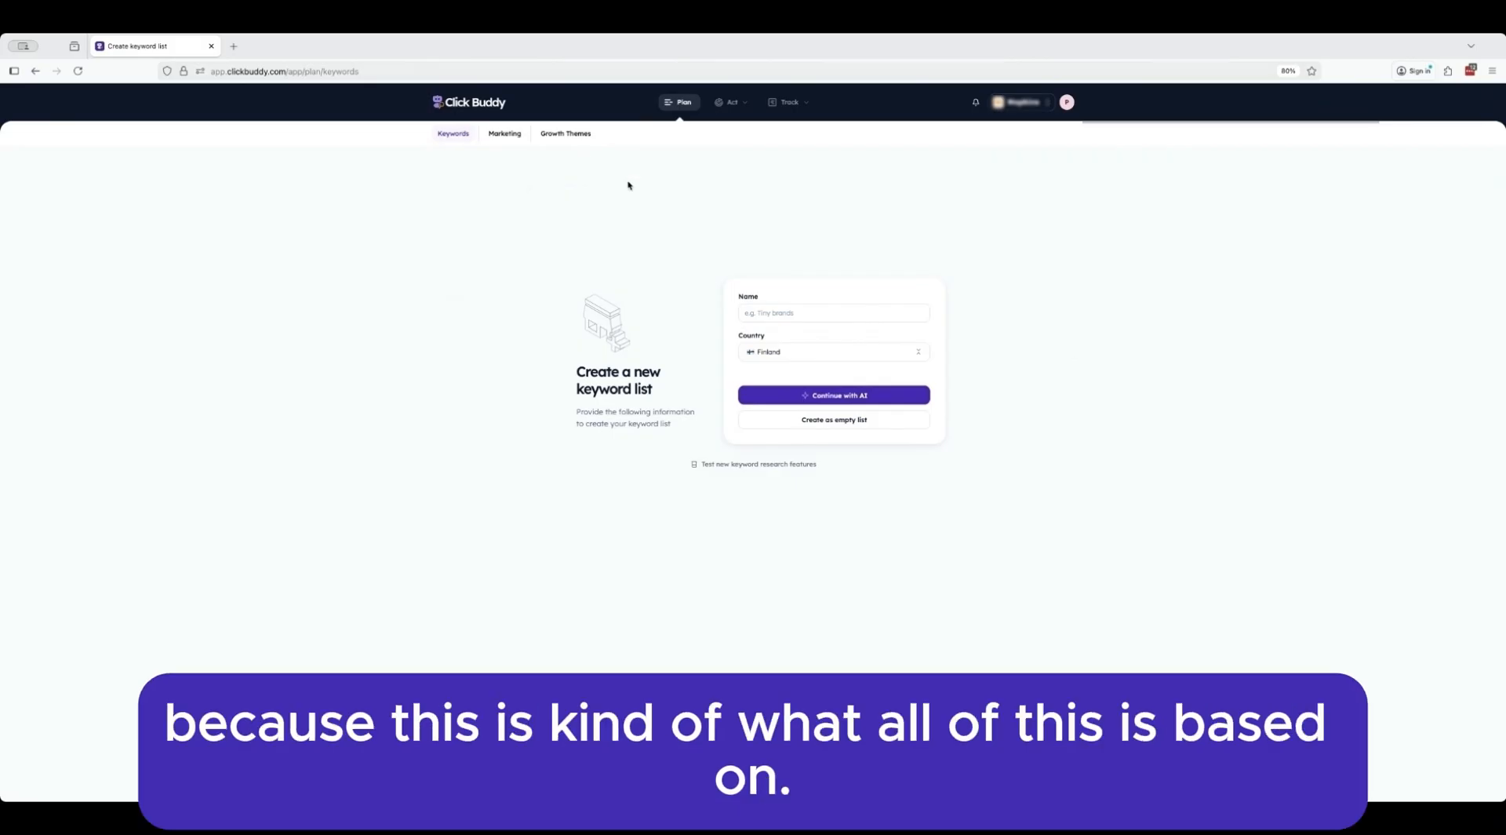
pyautogui.click(840, 315)
pyautogui.write('Google Ads Palvelut')
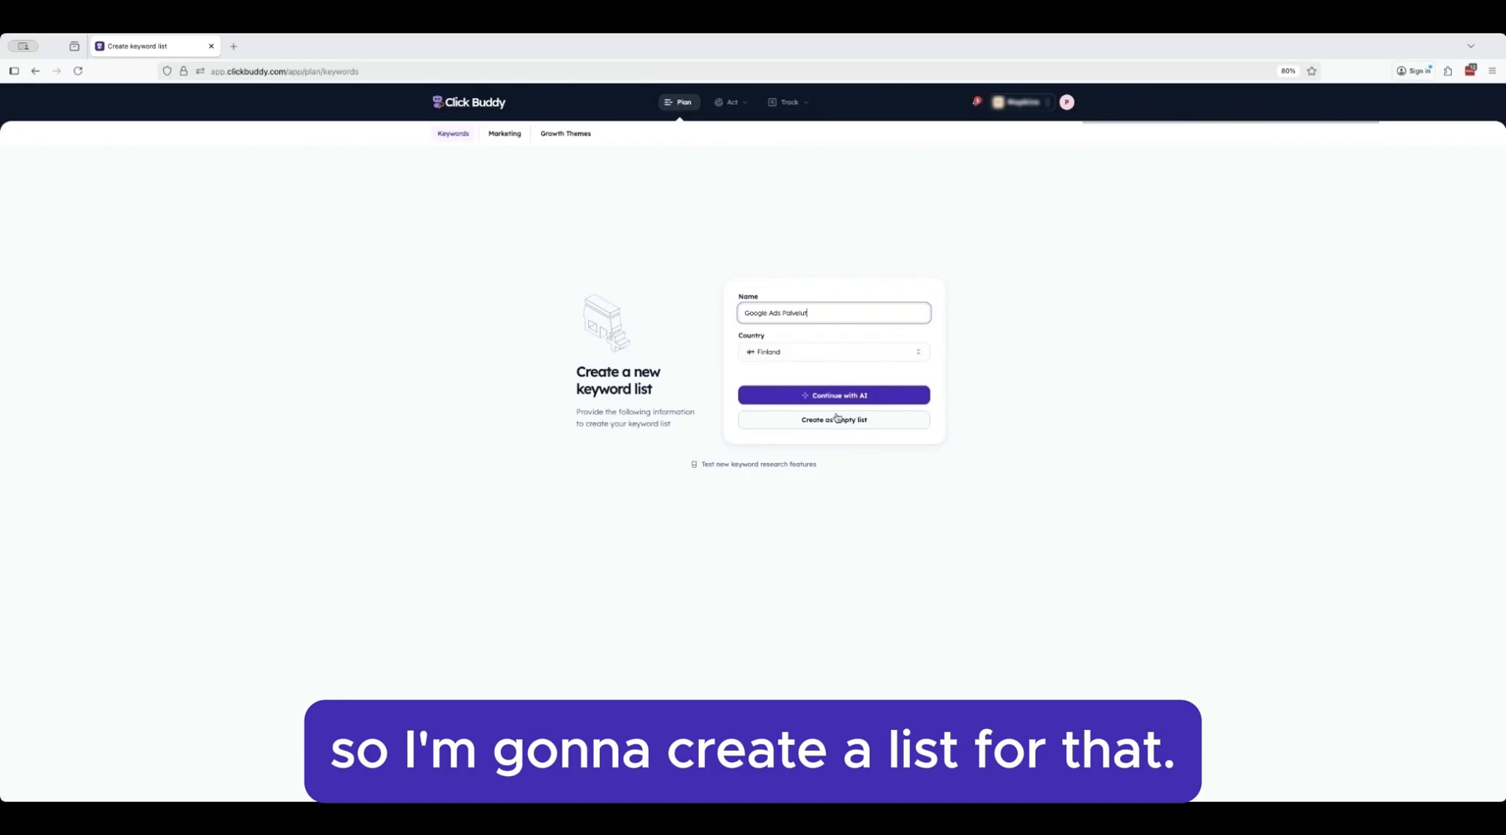
pyautogui.tripleClick(817, 313)
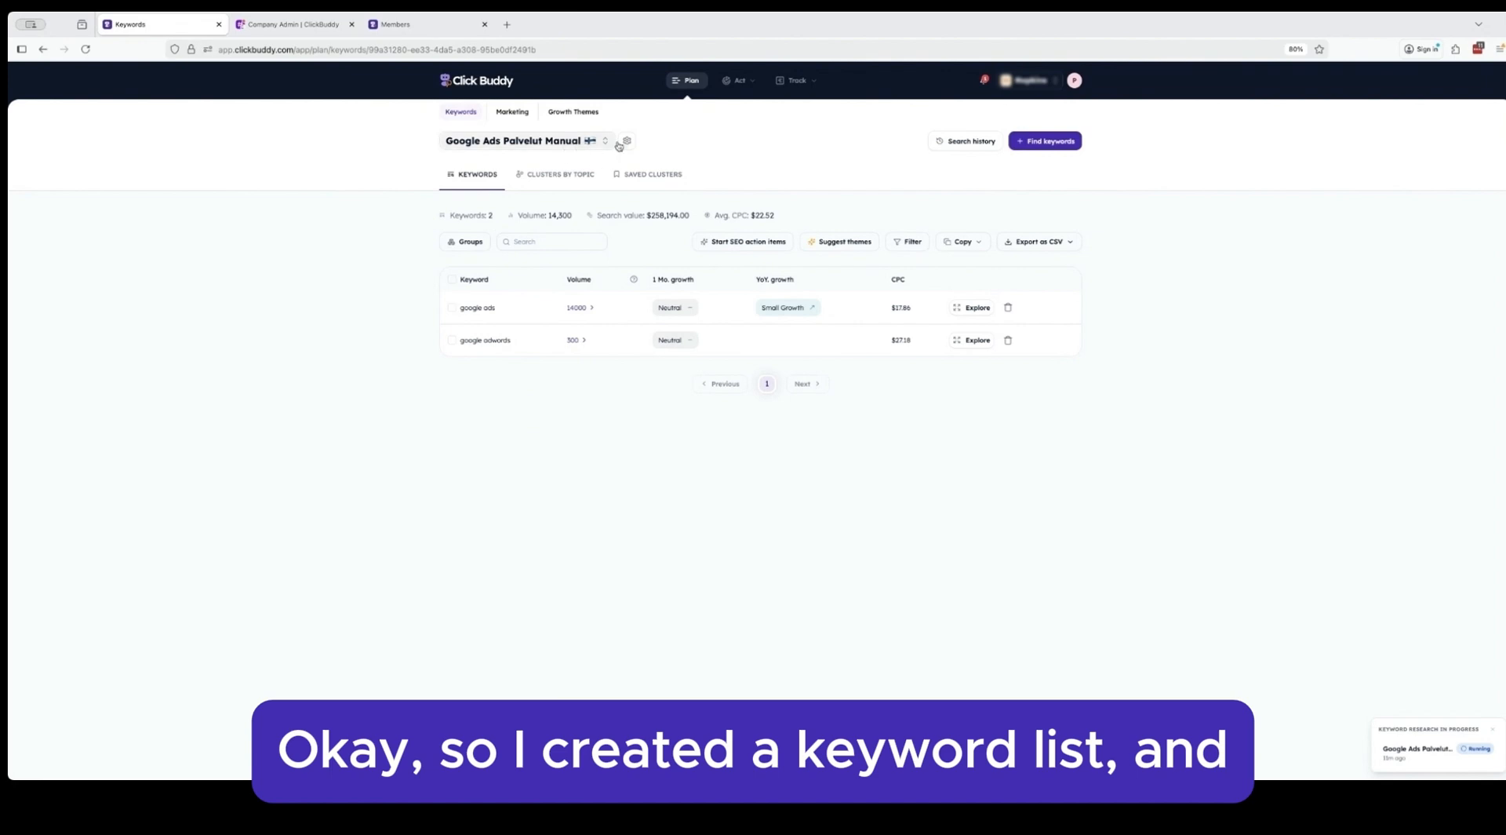
# Step: Review the Commercial Research agent's description among the keyword discovery methods, then close it without launching
pyautogui.click(1045, 140)
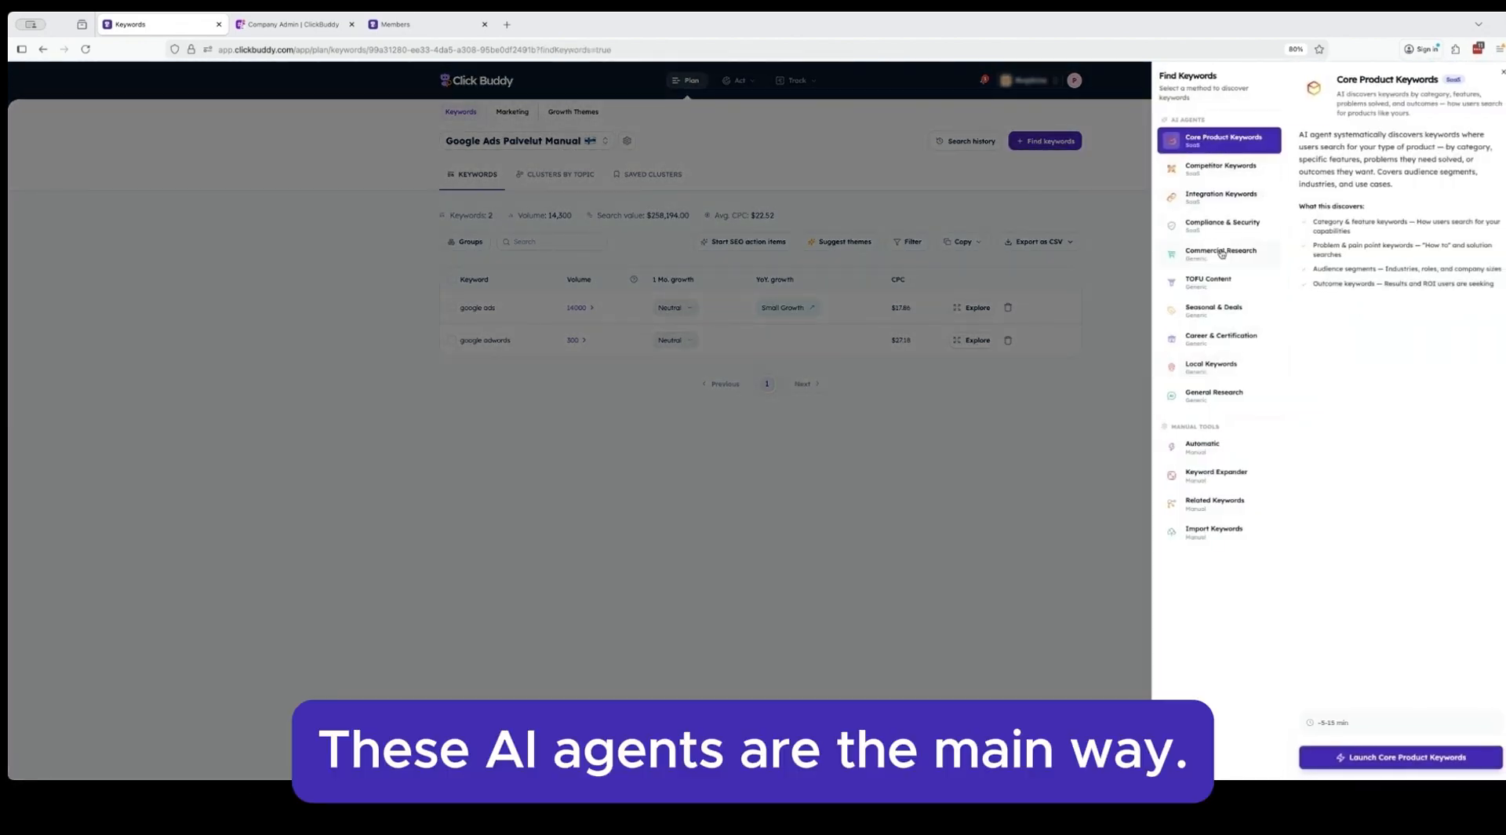
pyautogui.click(1257, 260)
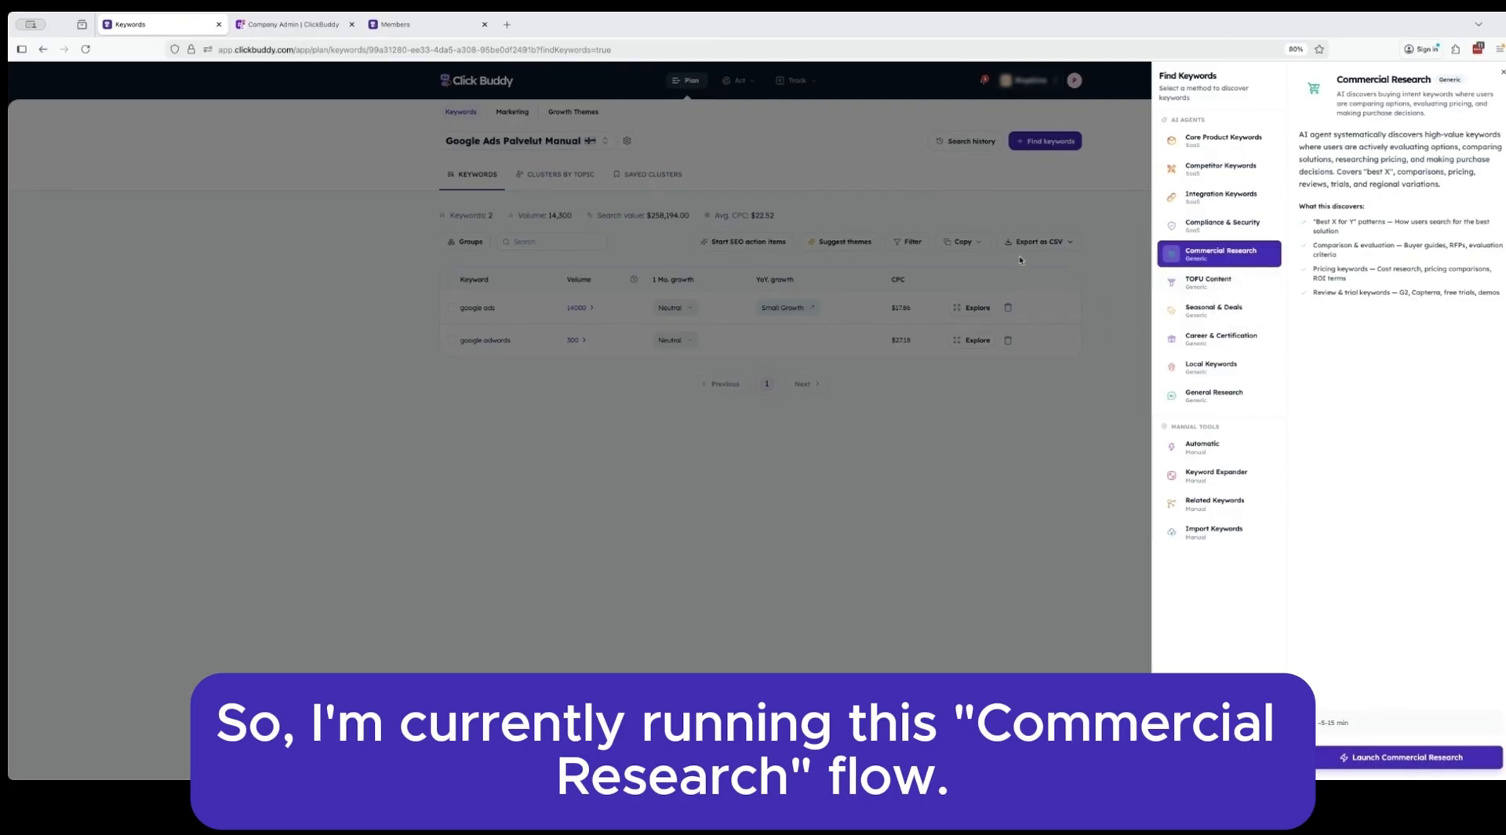
pyautogui.click(1024, 292)
# Step: Open the Commercial Research results from the search history and examine the keywords found
pyautogui.click(970, 140)
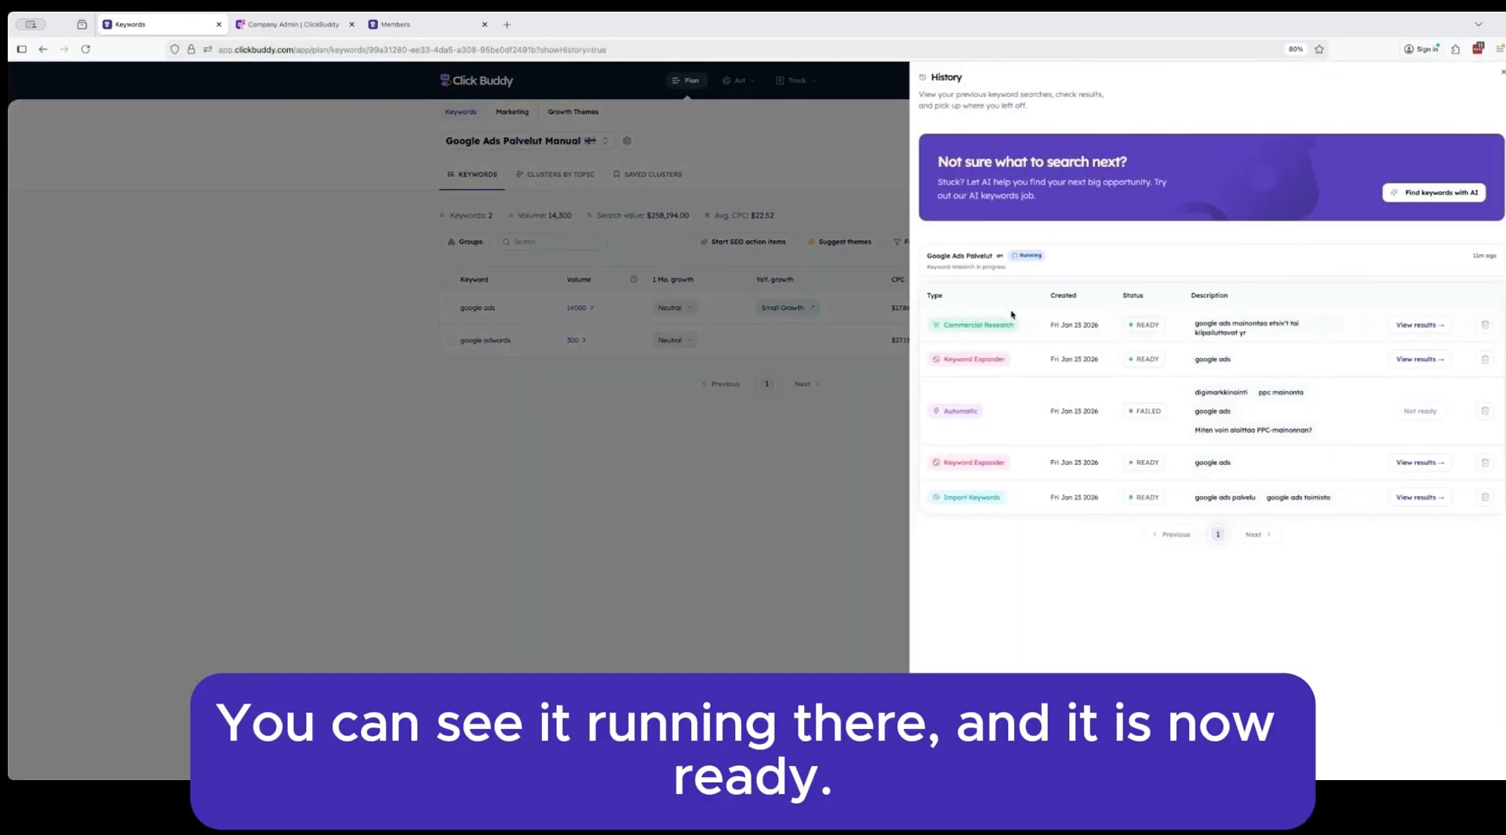
pyautogui.click(1253, 330)
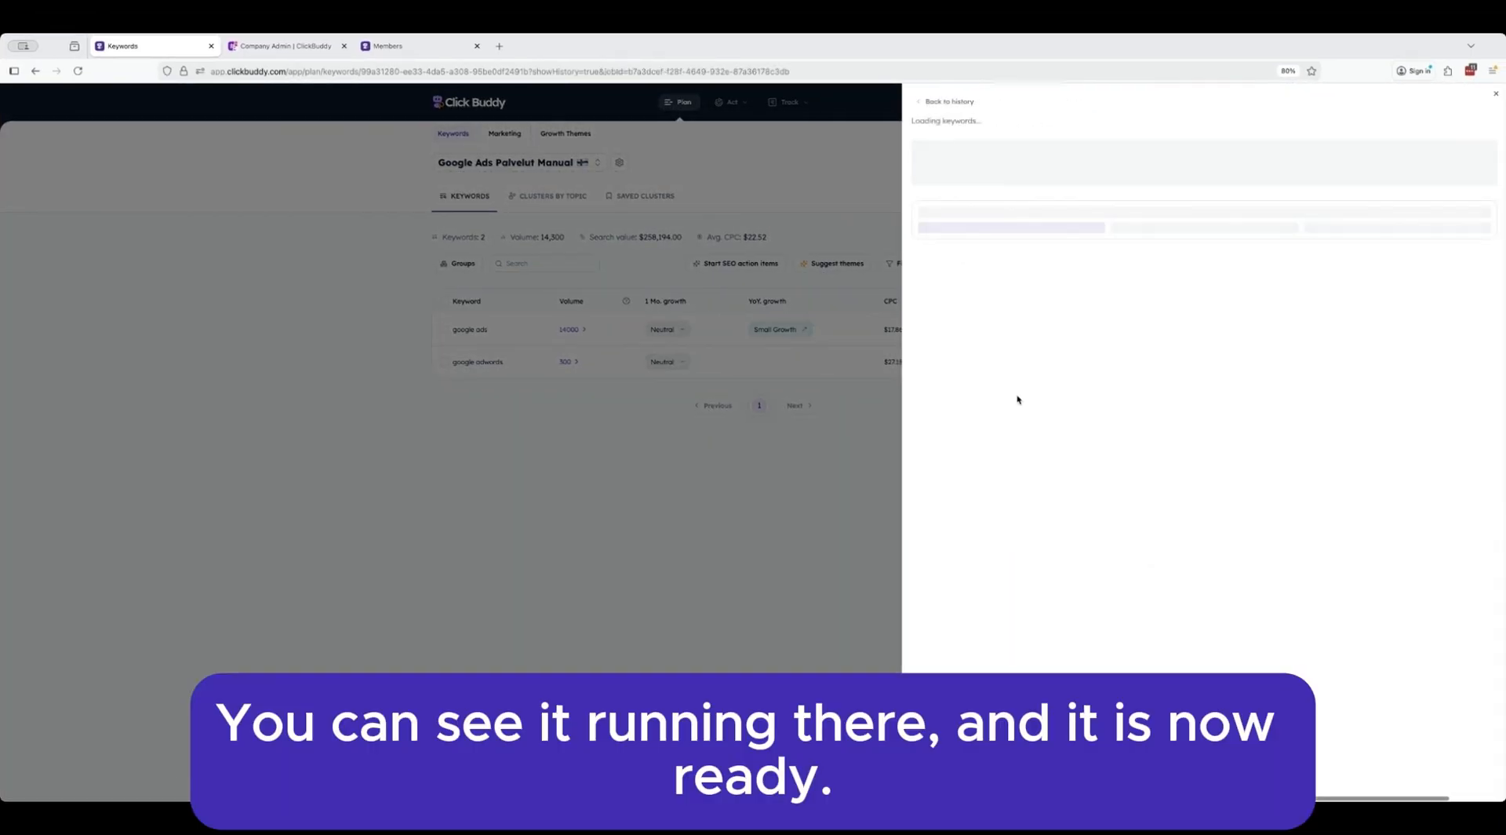
pyautogui.scroll(-20, 1034, 380)
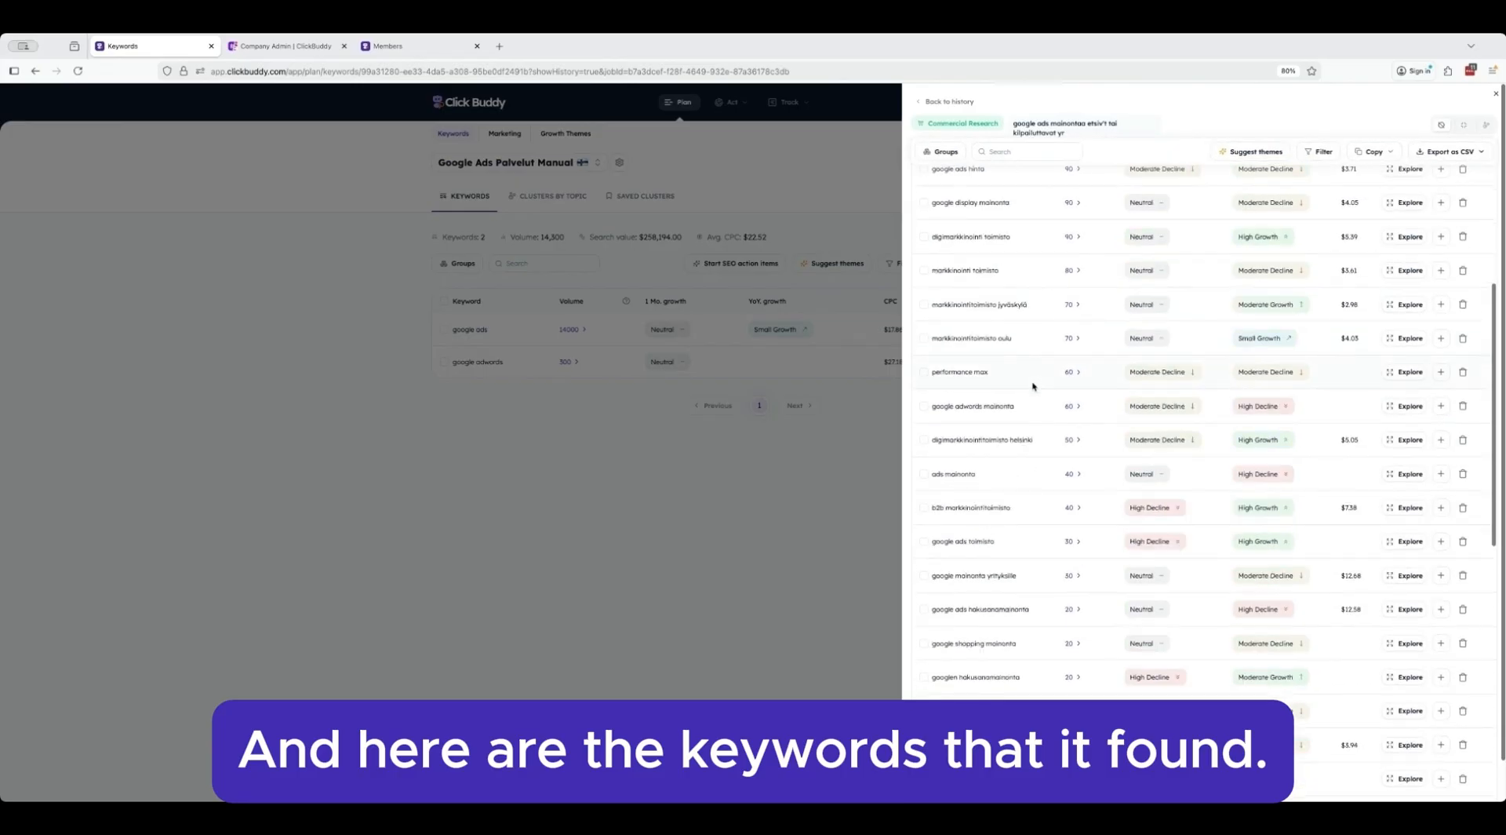
pyautogui.scroll(20, 1008, 669)
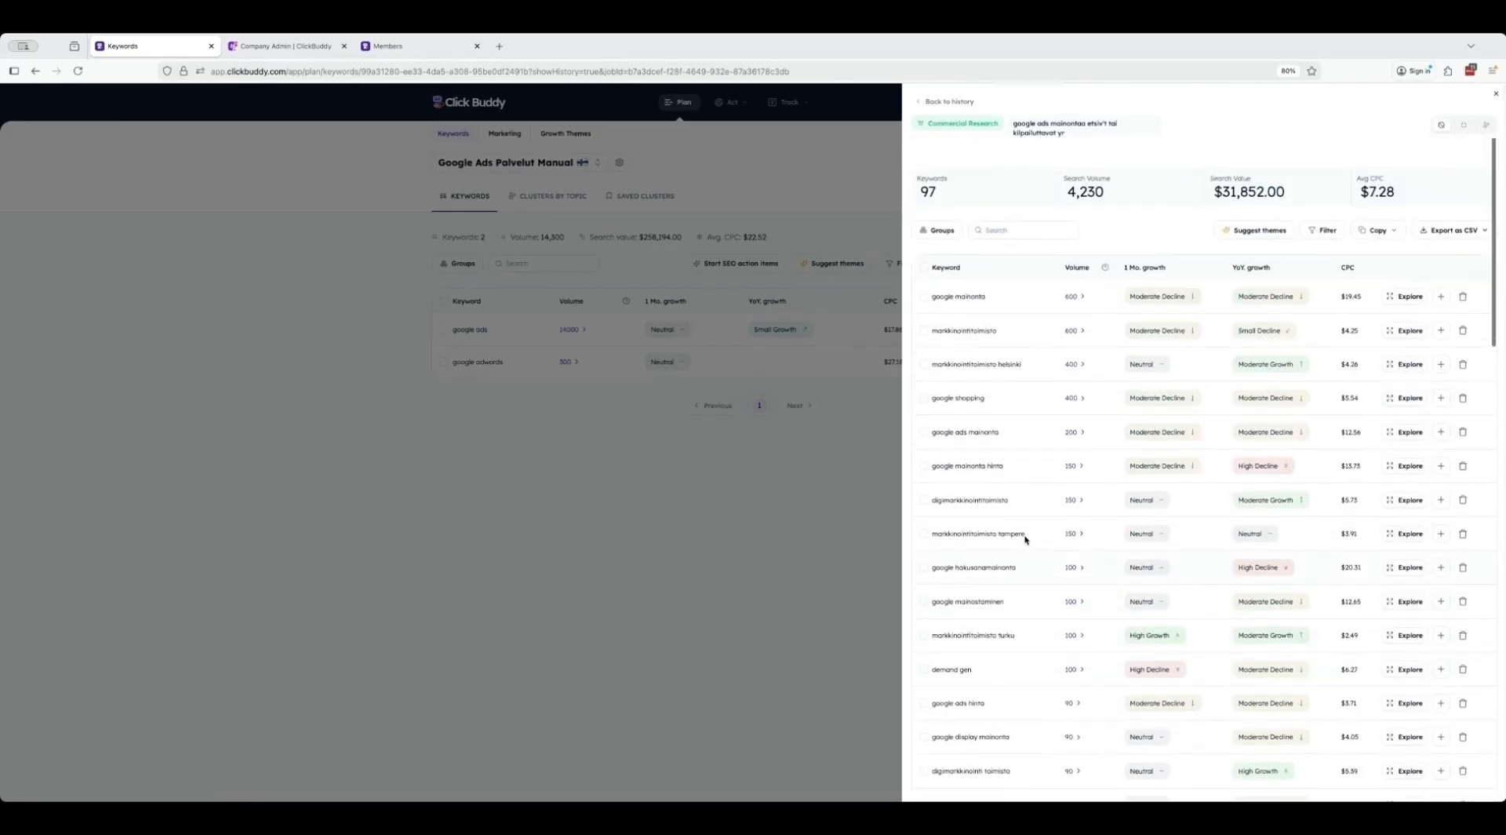
# Step: Select all keywords in the Commercial Research results, save them to the Google Ads Palvelut Manual list and close the results
pyautogui.click(924, 247)
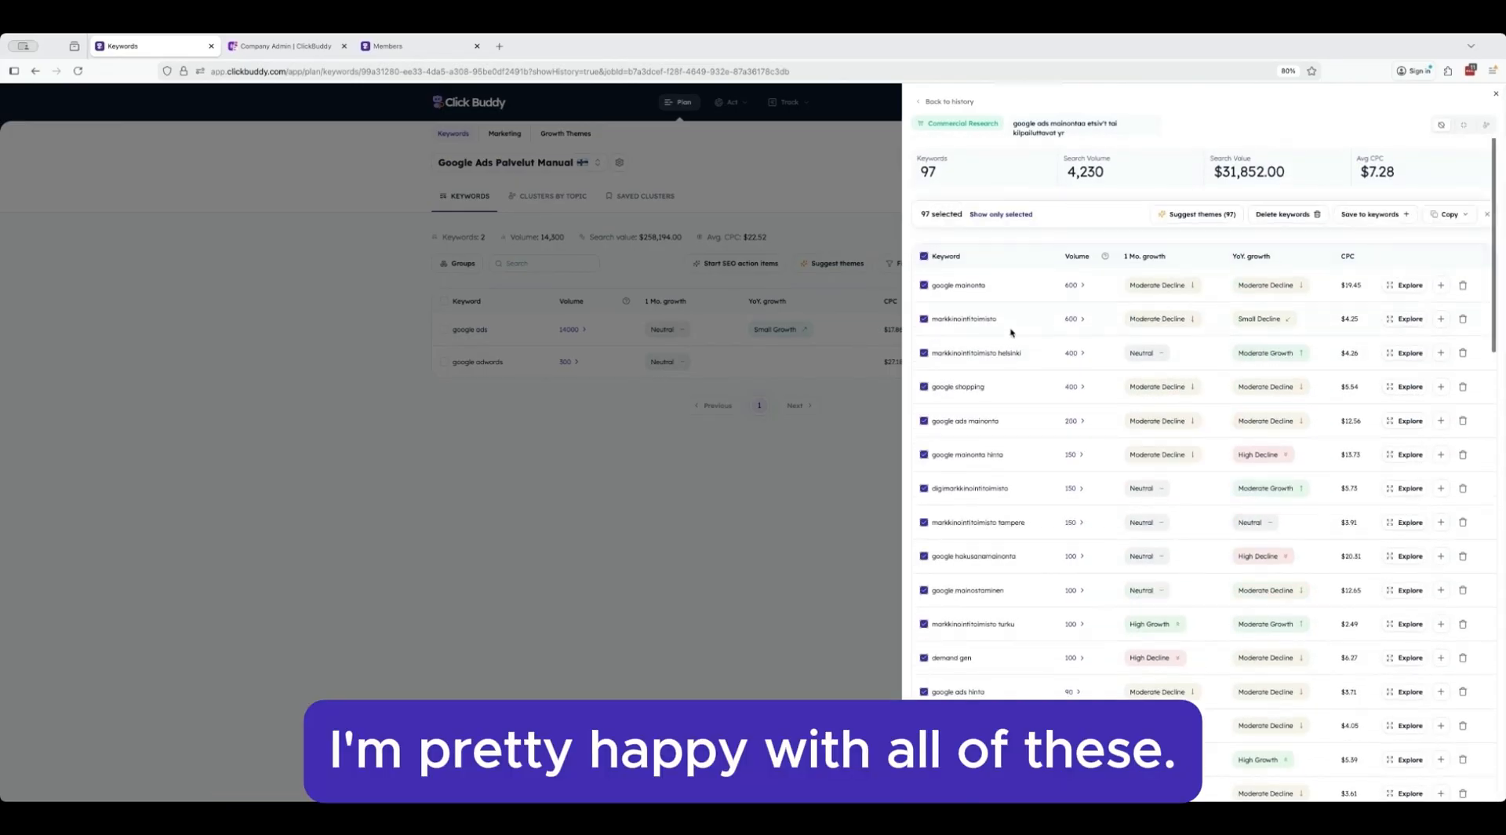
pyautogui.scroll(-1, 1073, 299)
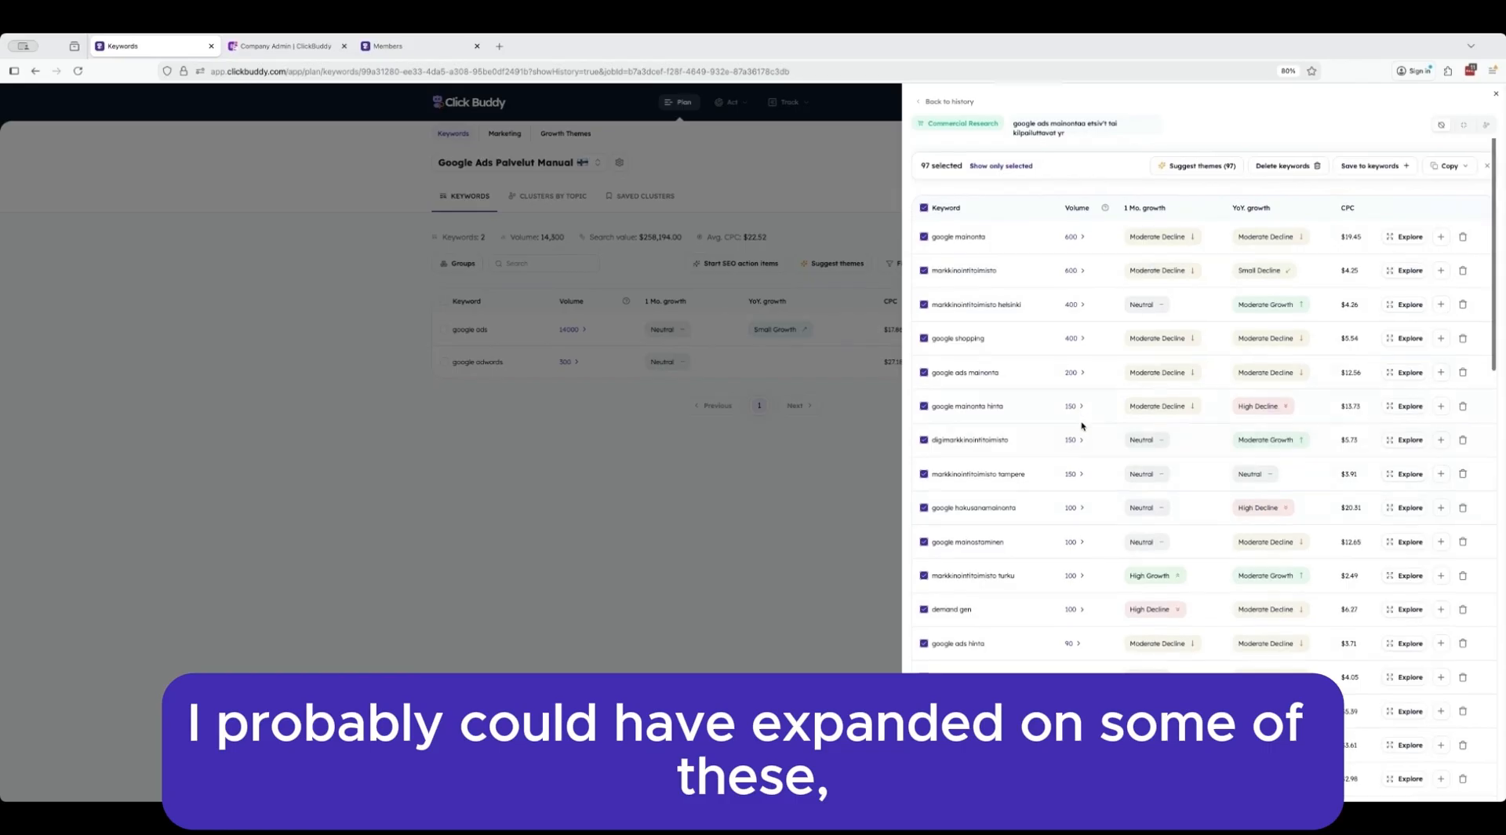
pyautogui.scroll(-3, 1082, 424)
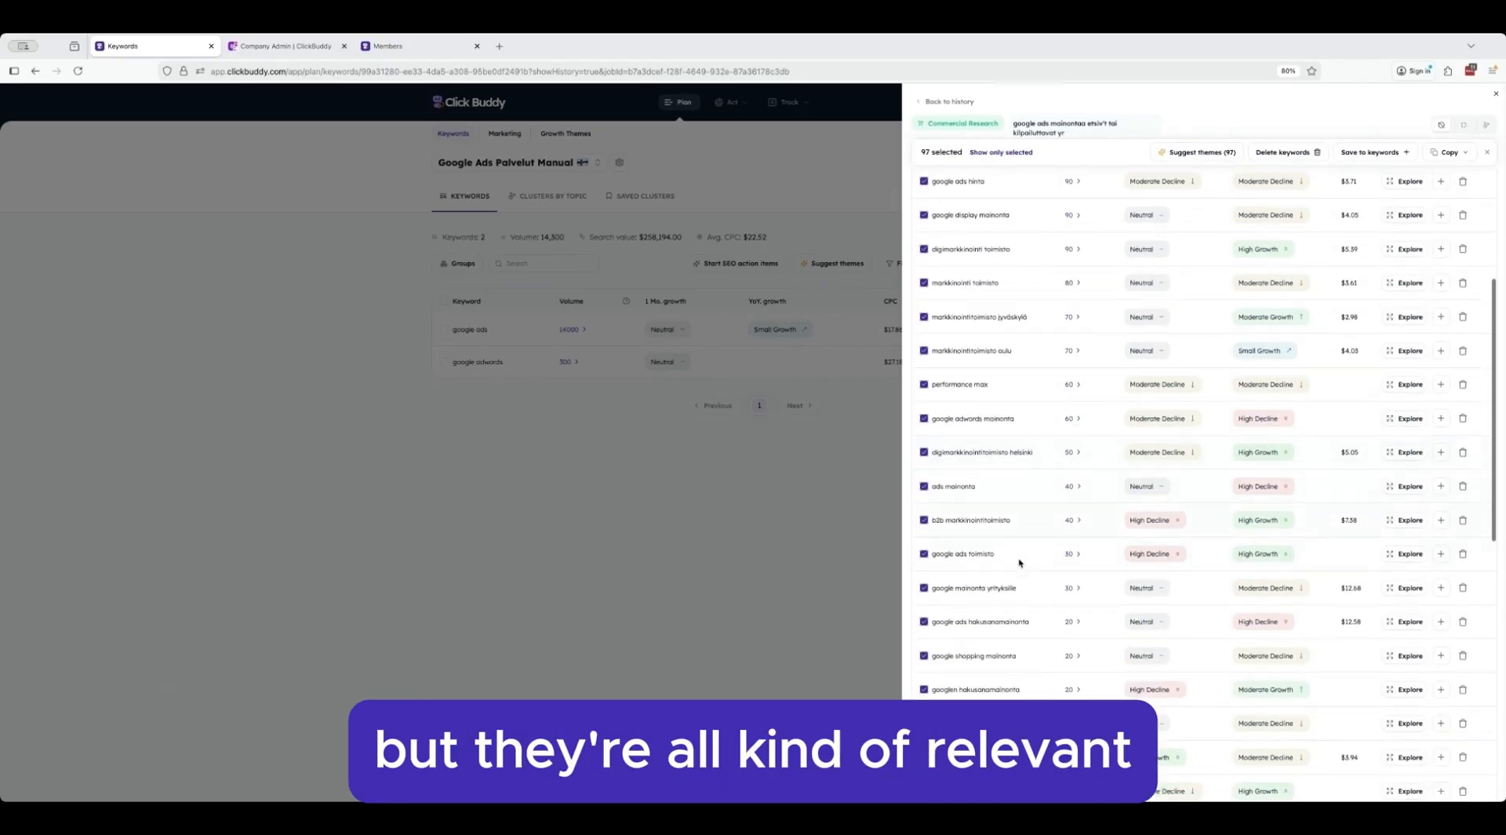
pyautogui.scroll(5, 1124, 558)
pyautogui.scroll(-1, 1123, 559)
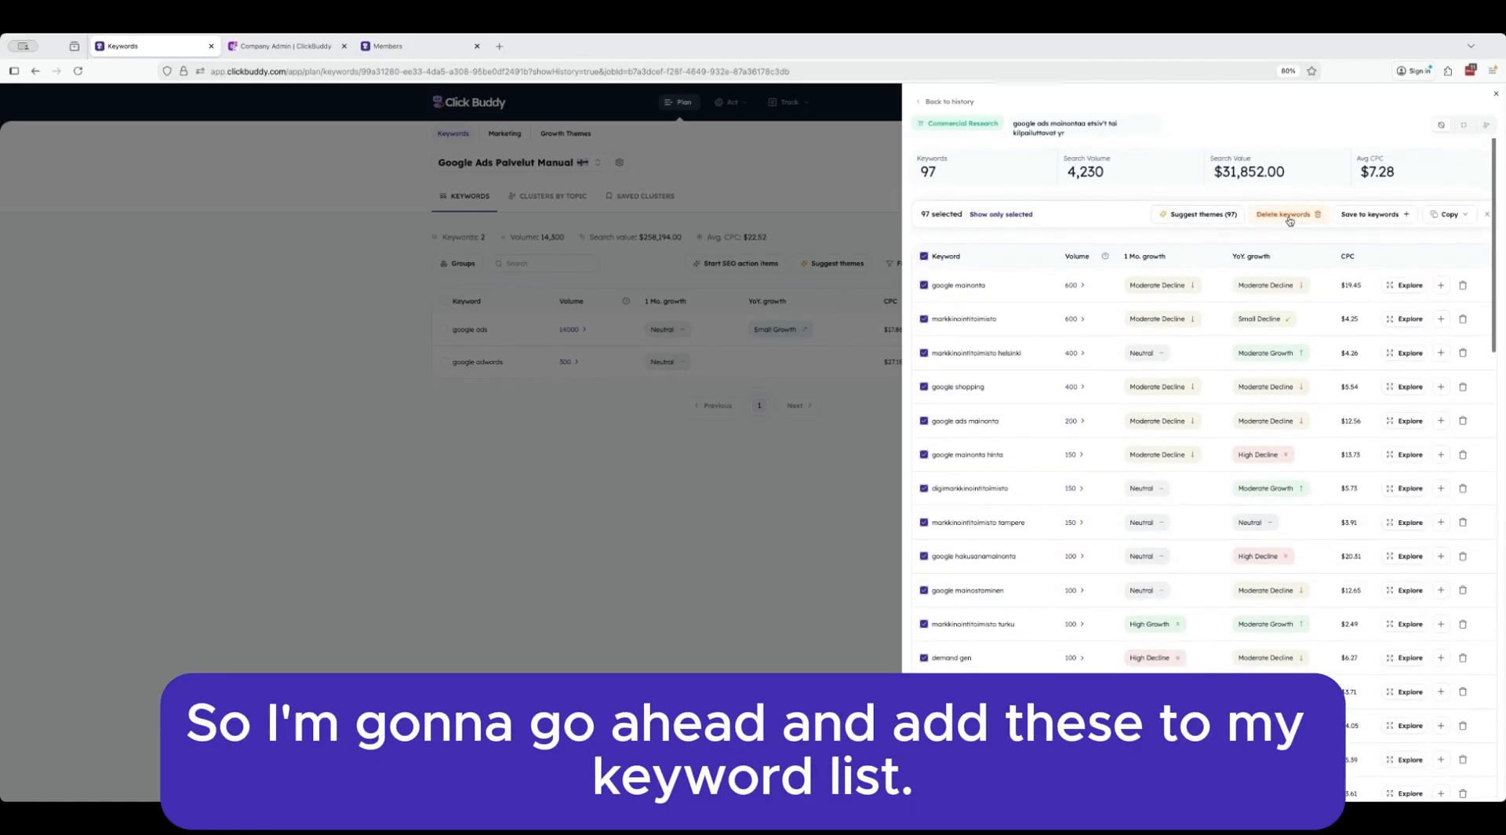
pyautogui.click(1371, 214)
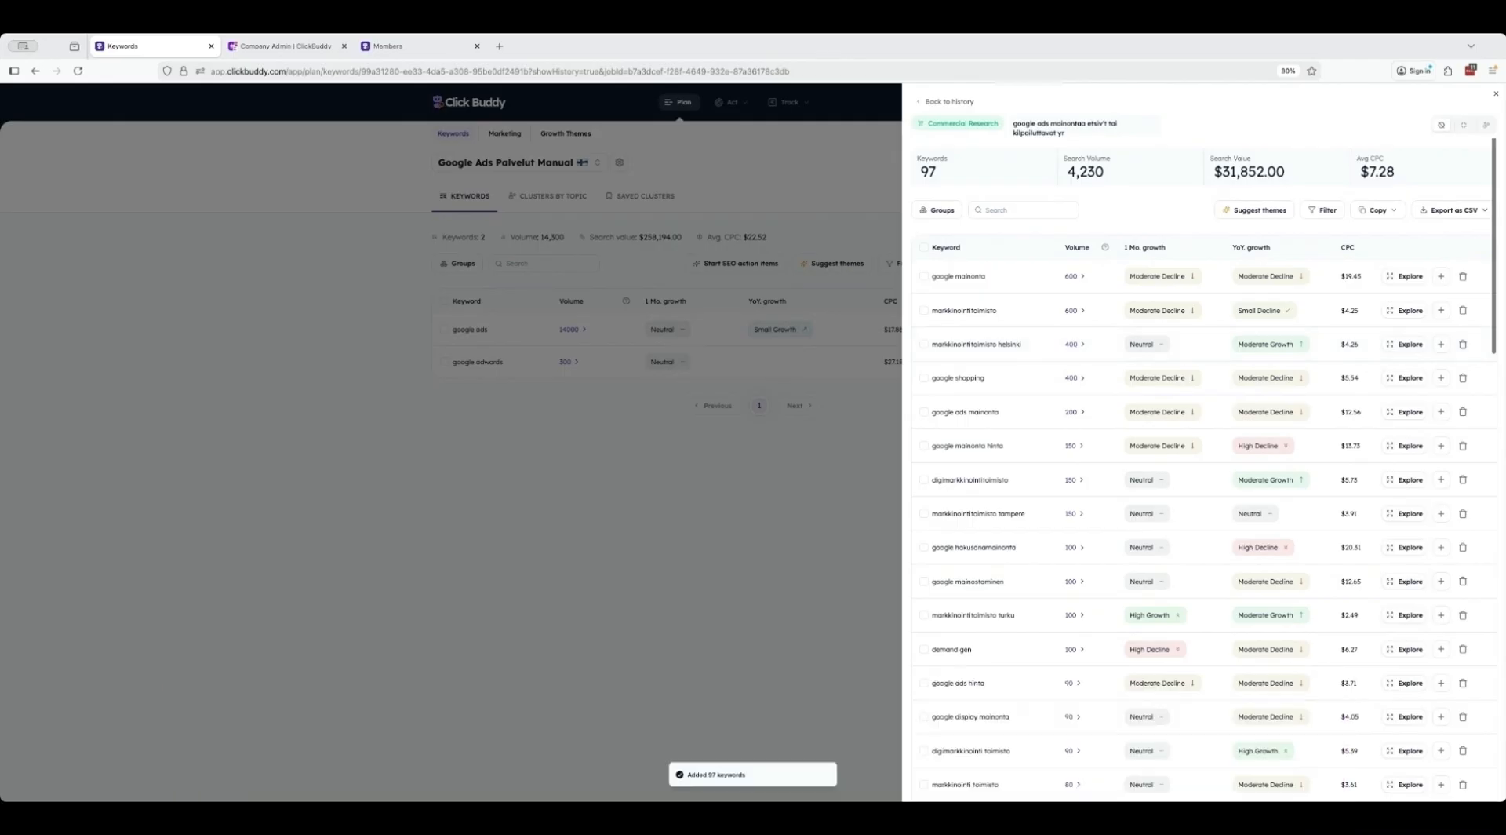
pyautogui.click(647, 435)
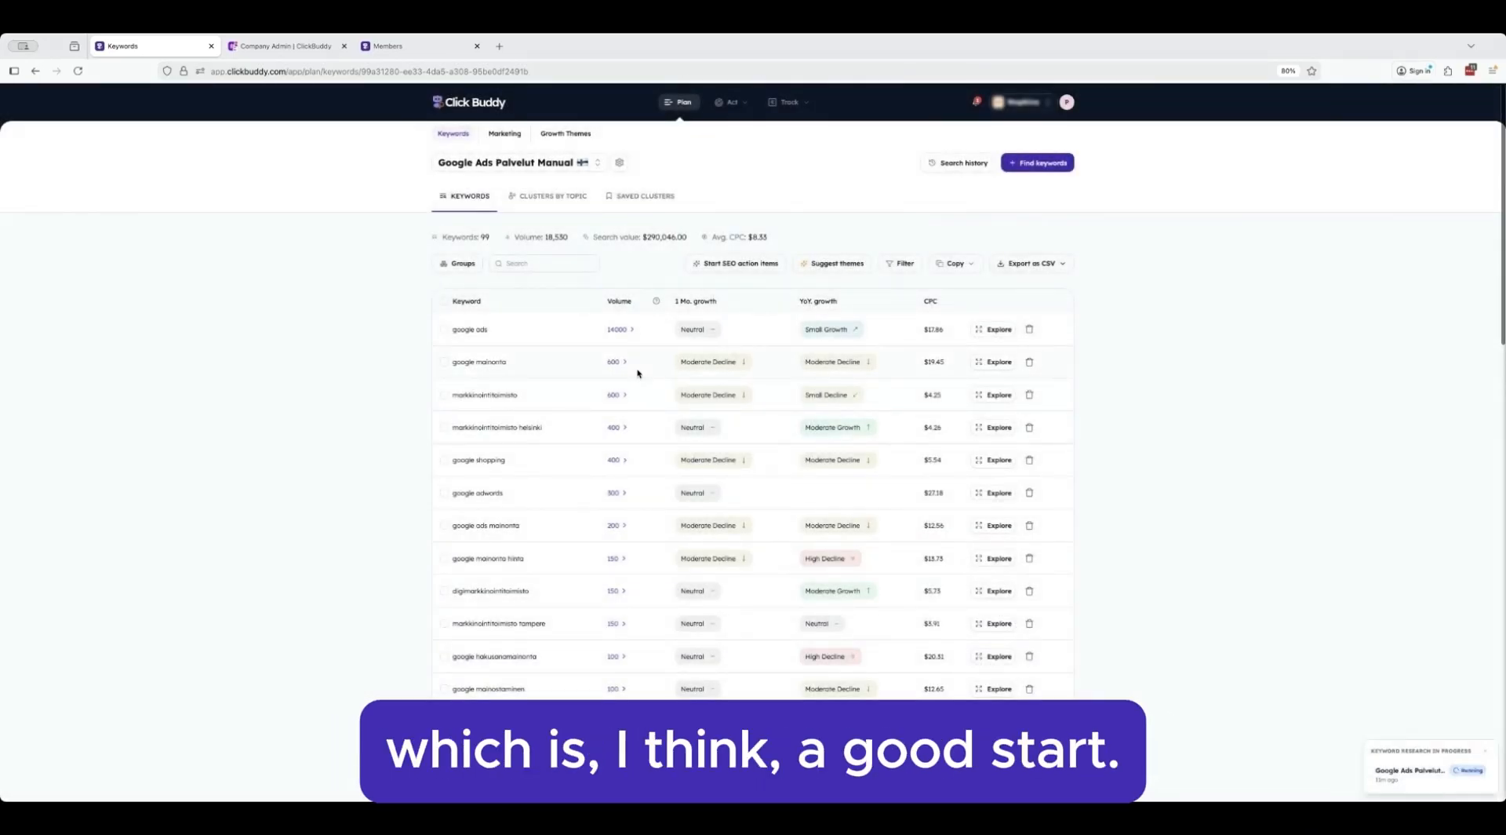
# Step: Generate growth theme suggestions from all listed keywords for the High-Stakes Performance Marketing Managers segment and the "Google Ads -mainonnan asiantuntijapalvelu" product value
pyautogui.click(444, 301)
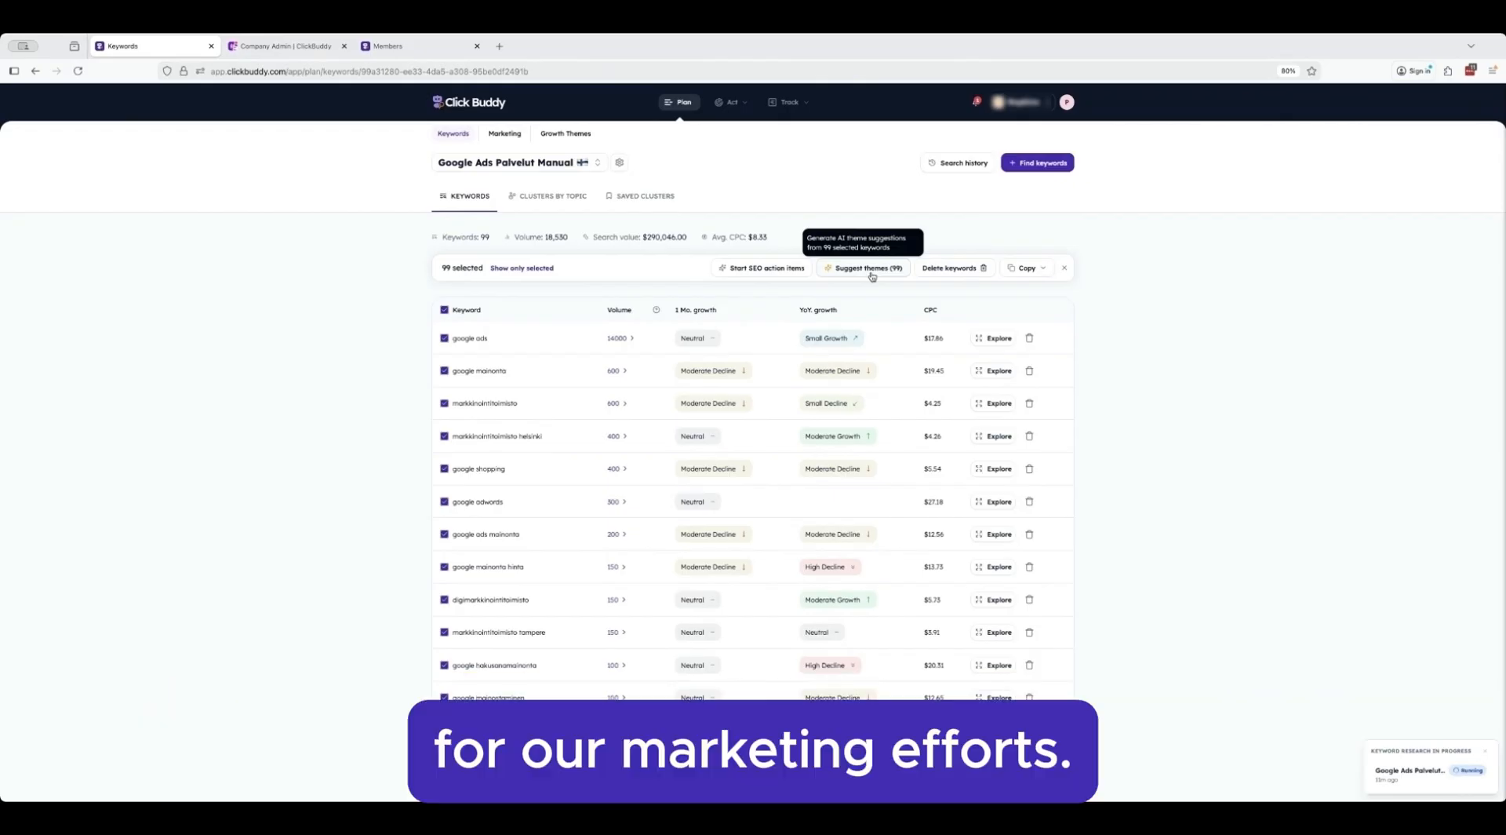
pyautogui.click(869, 267)
pyautogui.click(749, 423)
pyautogui.click(745, 441)
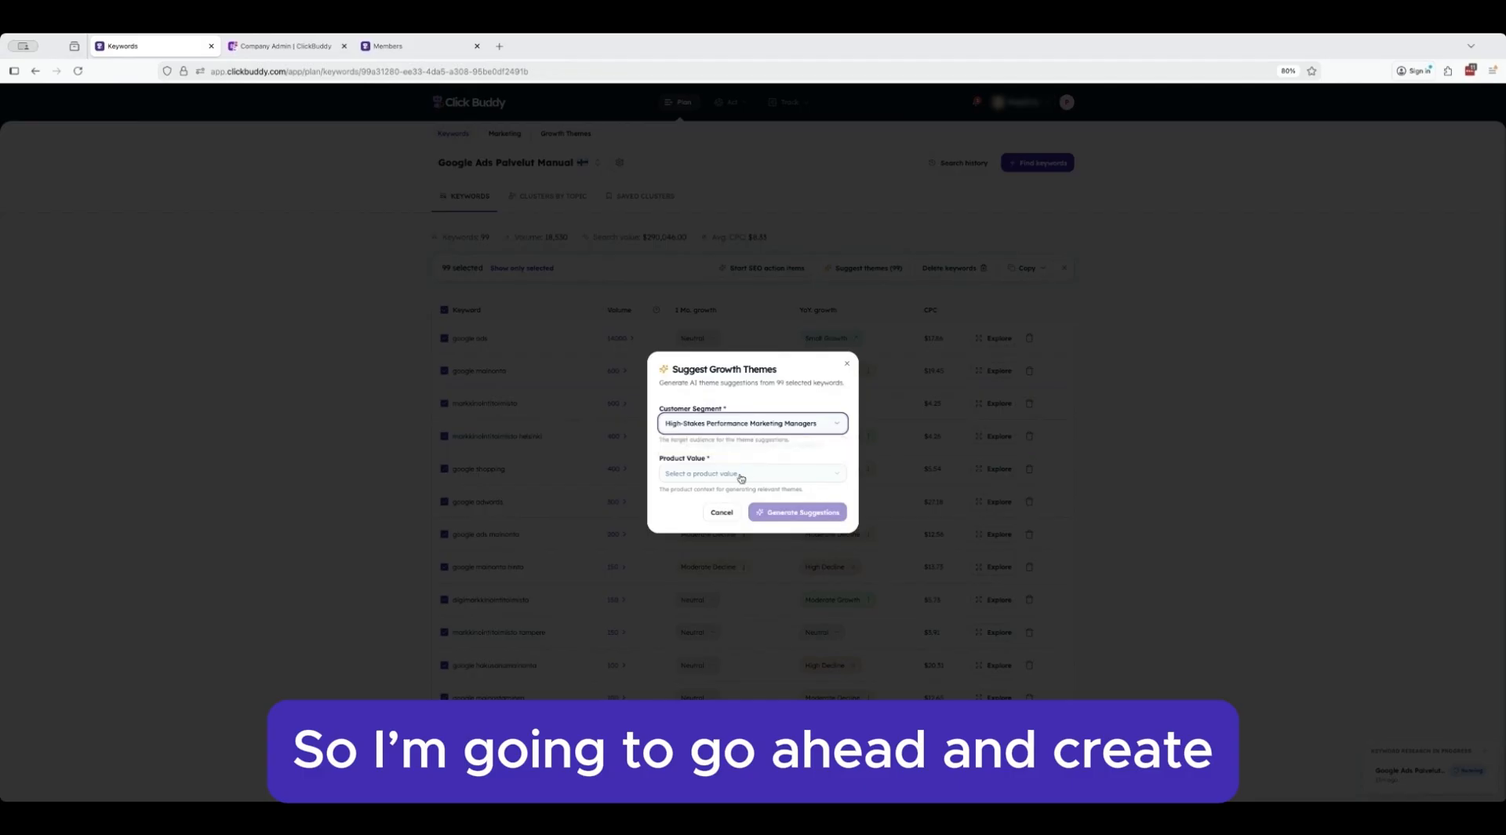
pyautogui.click(741, 474)
pyautogui.click(738, 496)
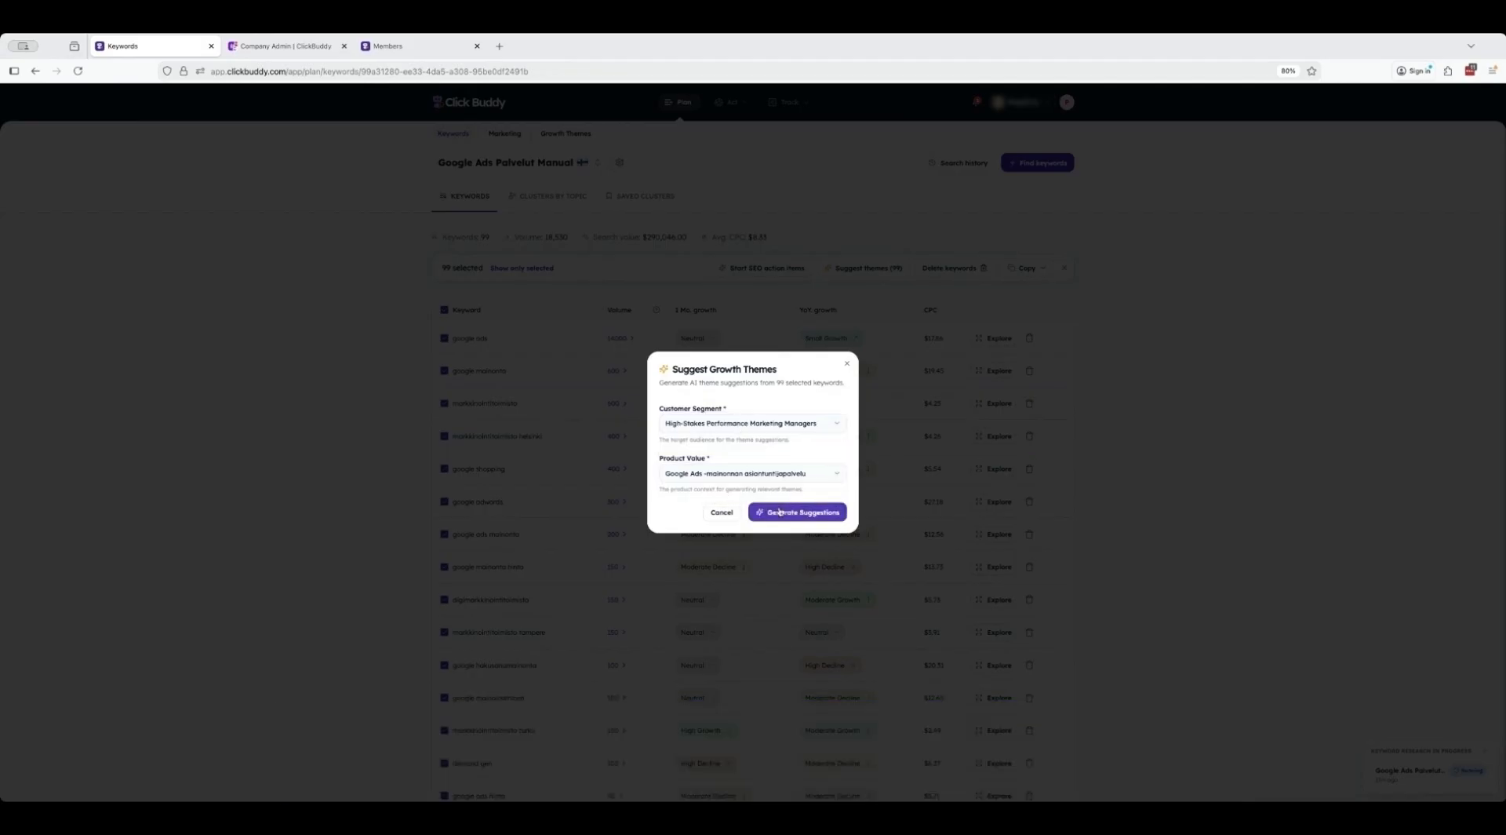
pyautogui.click(780, 511)
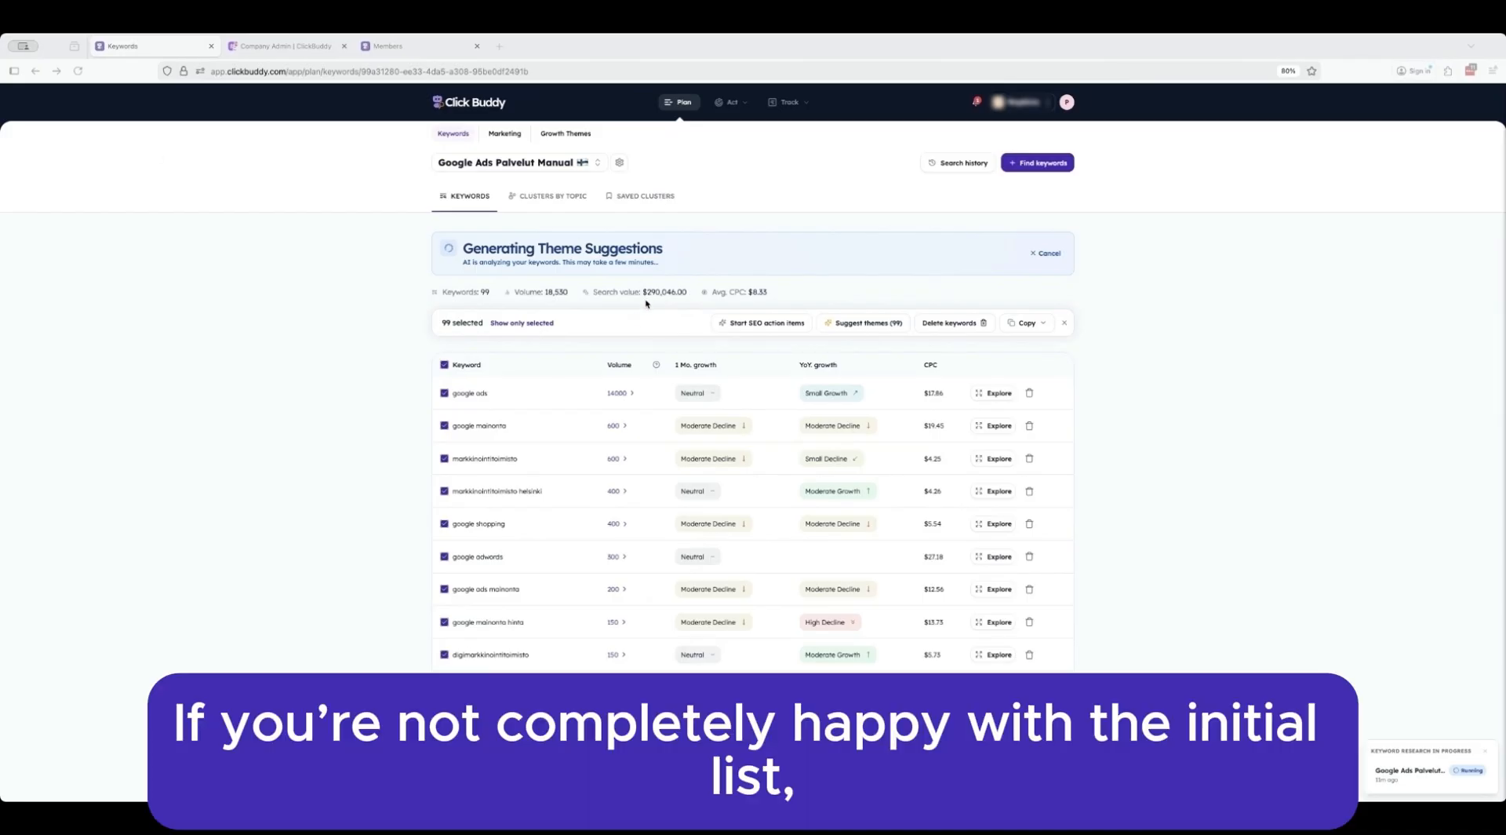
# Step: Look through the keyword list, clear the selection, and check the explore and removal options of the google shopping keyword
pyautogui.scroll(-6, 621, 459)
pyautogui.scroll(6, 621, 459)
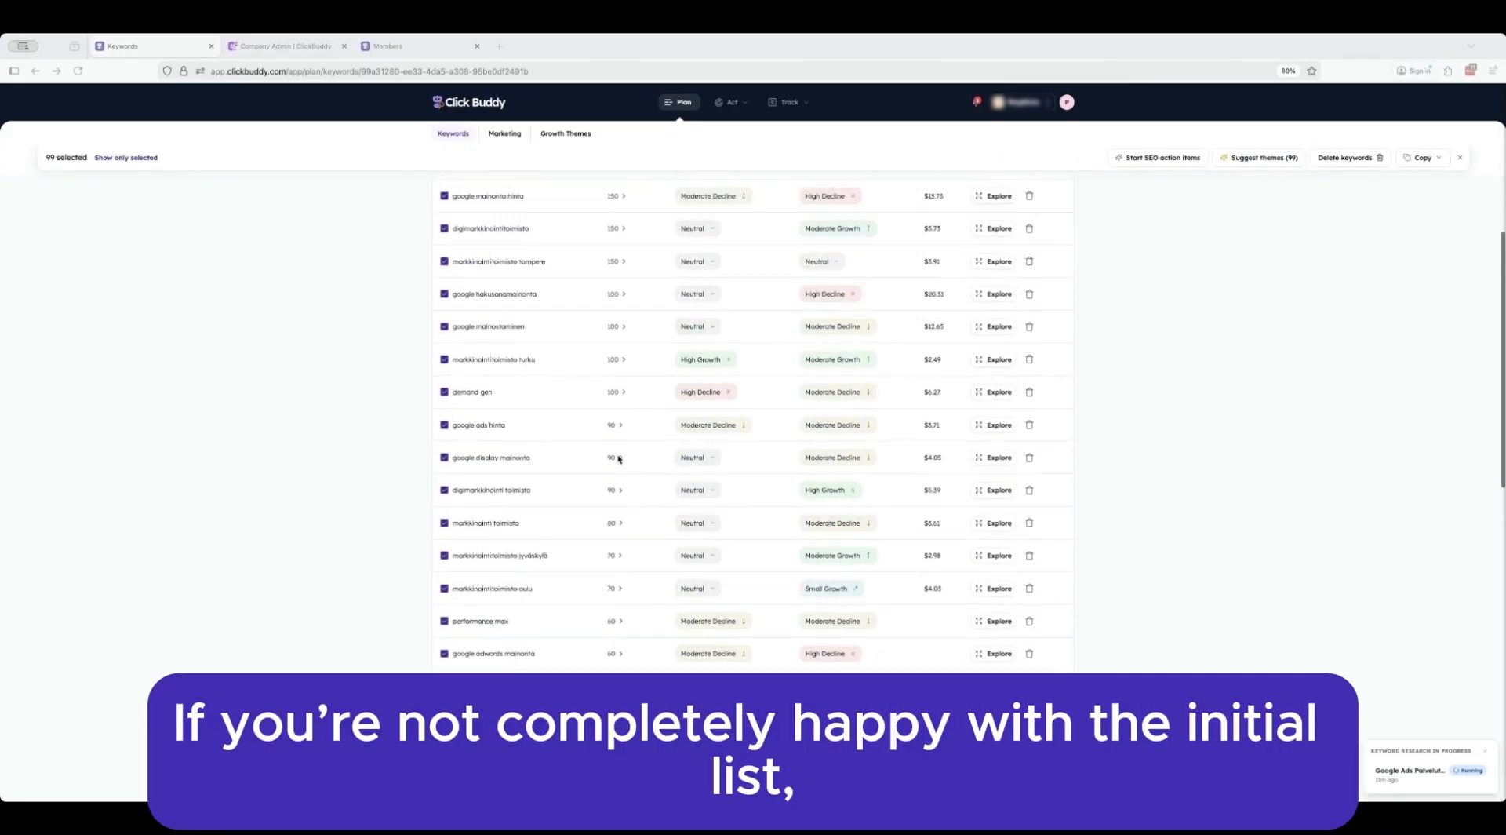
pyautogui.click(445, 367)
pyautogui.click(995, 516)
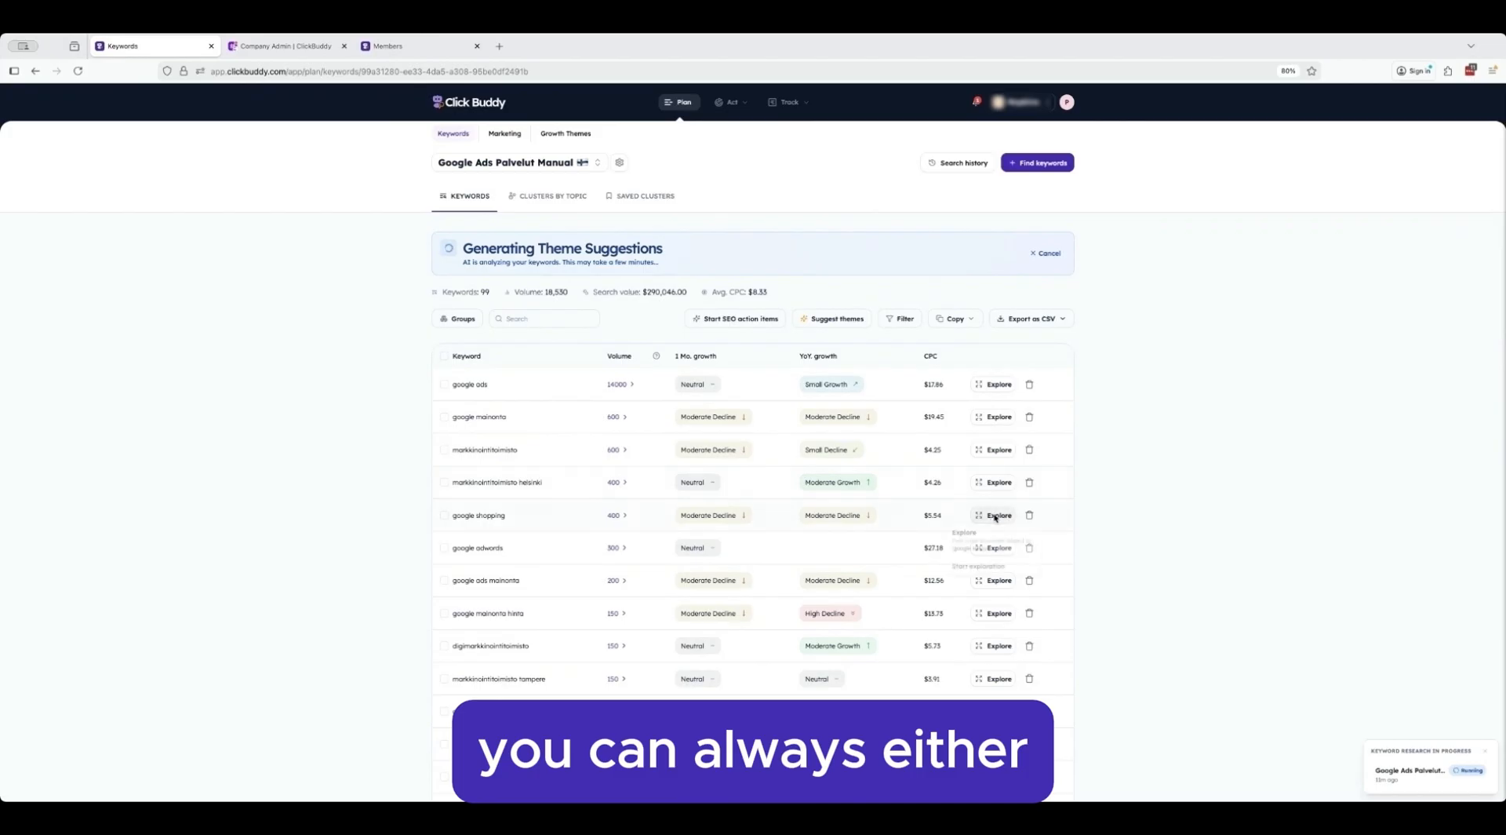
pyautogui.click(968, 525)
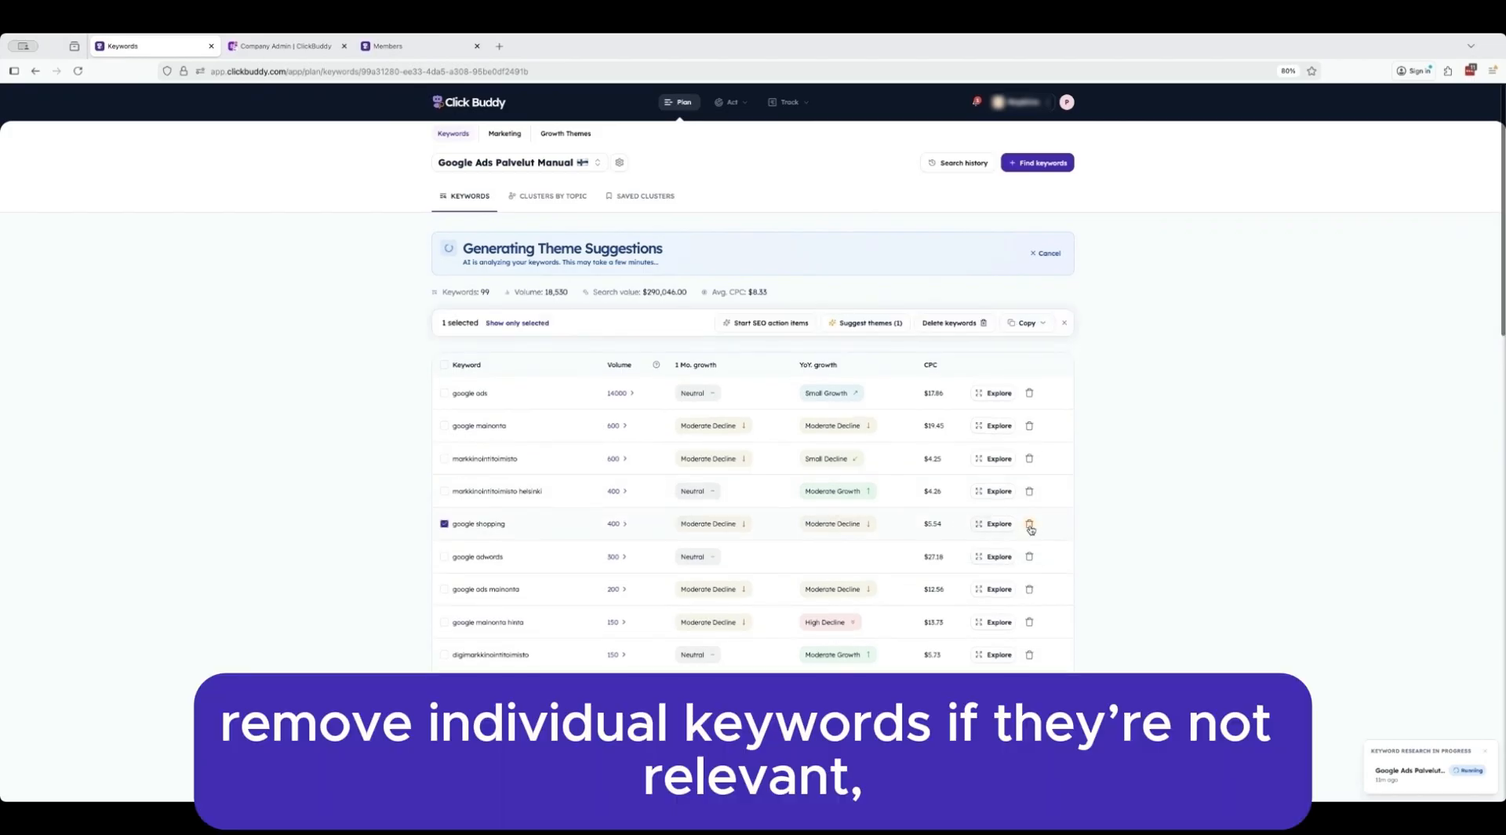
pyautogui.click(445, 523)
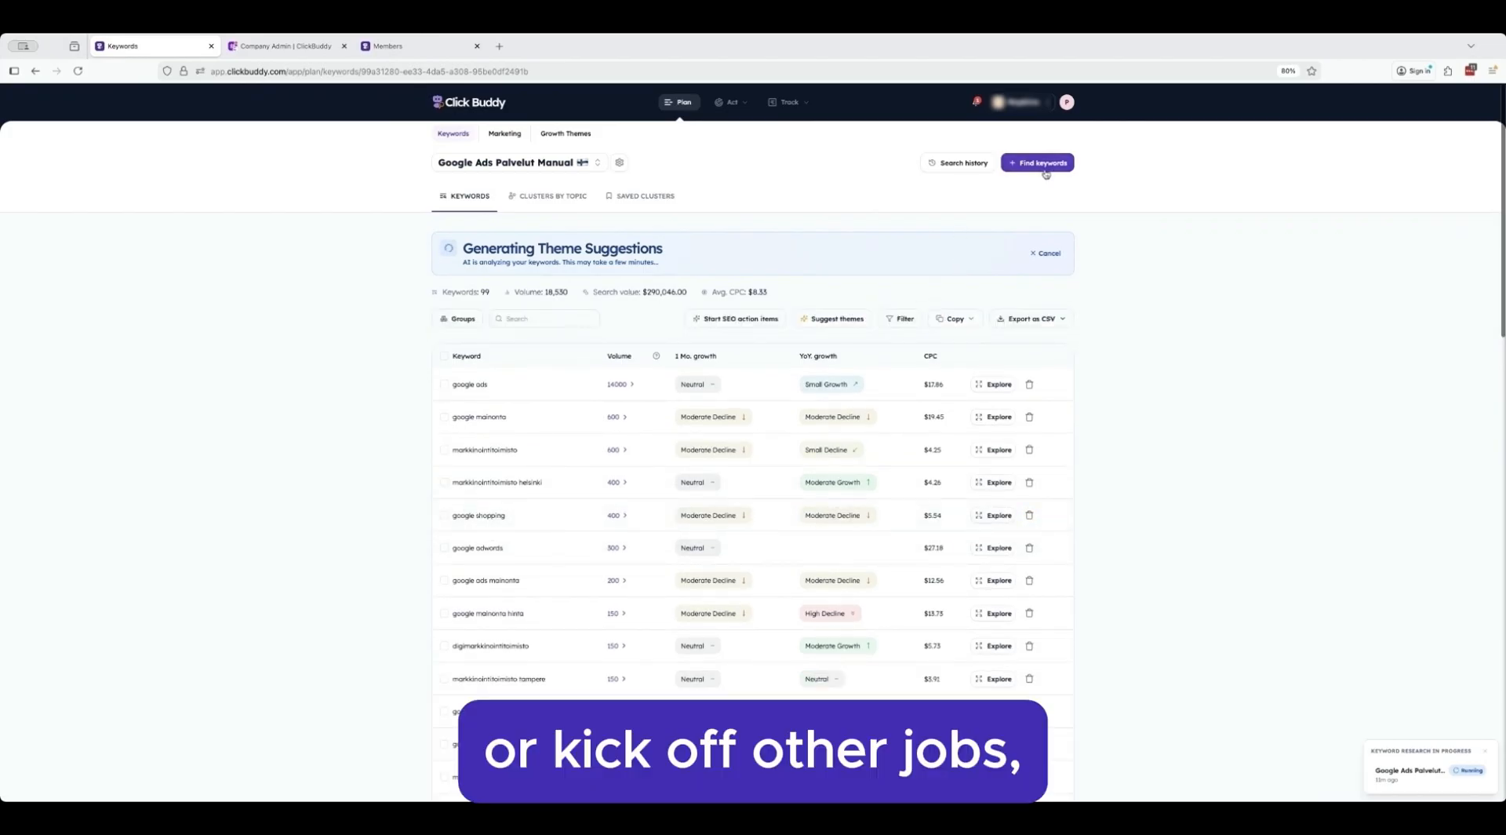
# Step: Review the Competitor, Core Product, Integration and General Research agent descriptions among the keyword discovery methods, then close them without launching any
pyautogui.click(1037, 163)
pyautogui.click(1223, 189)
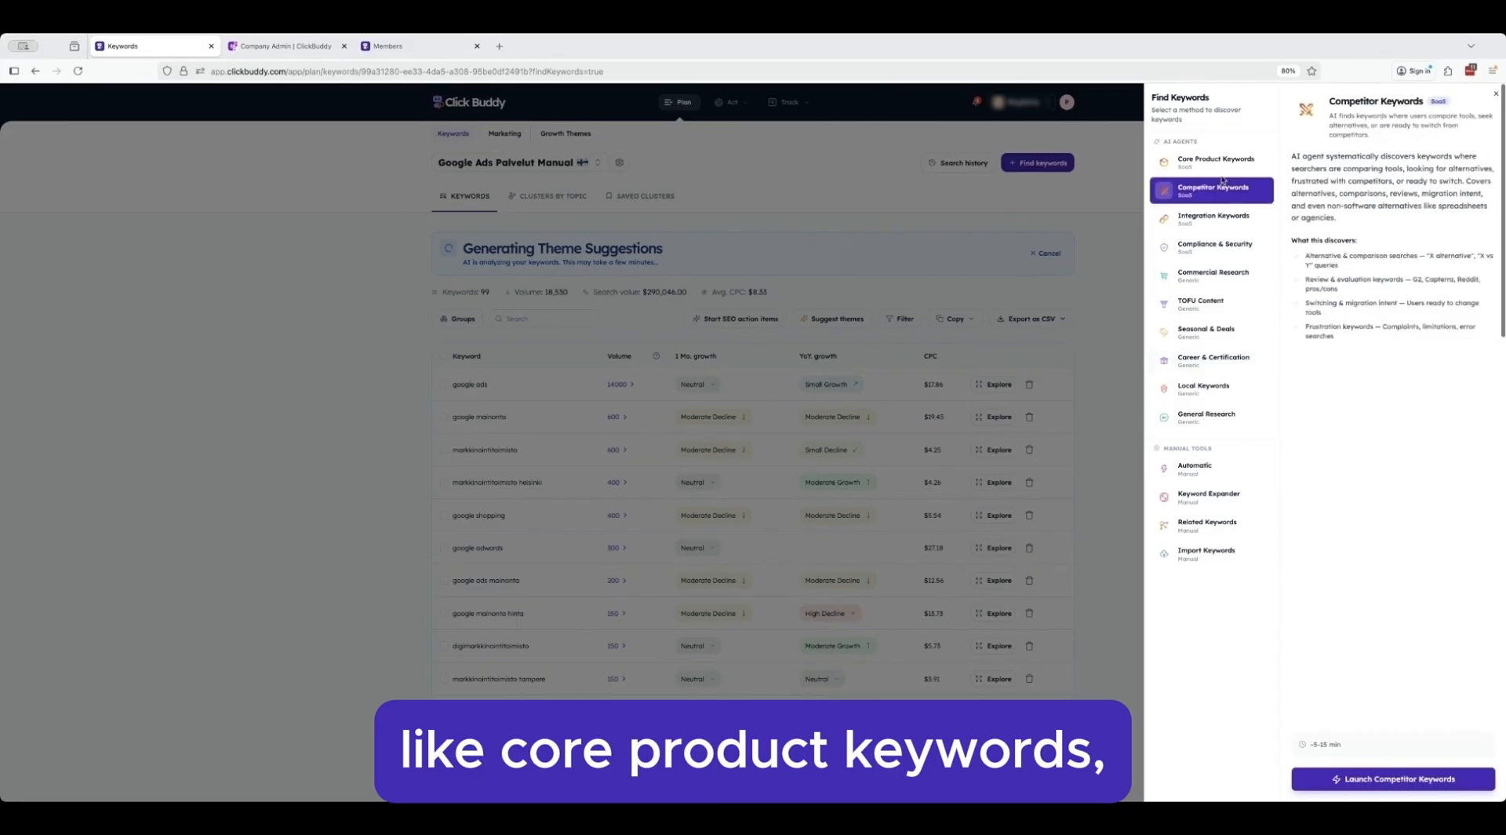
pyautogui.click(1227, 163)
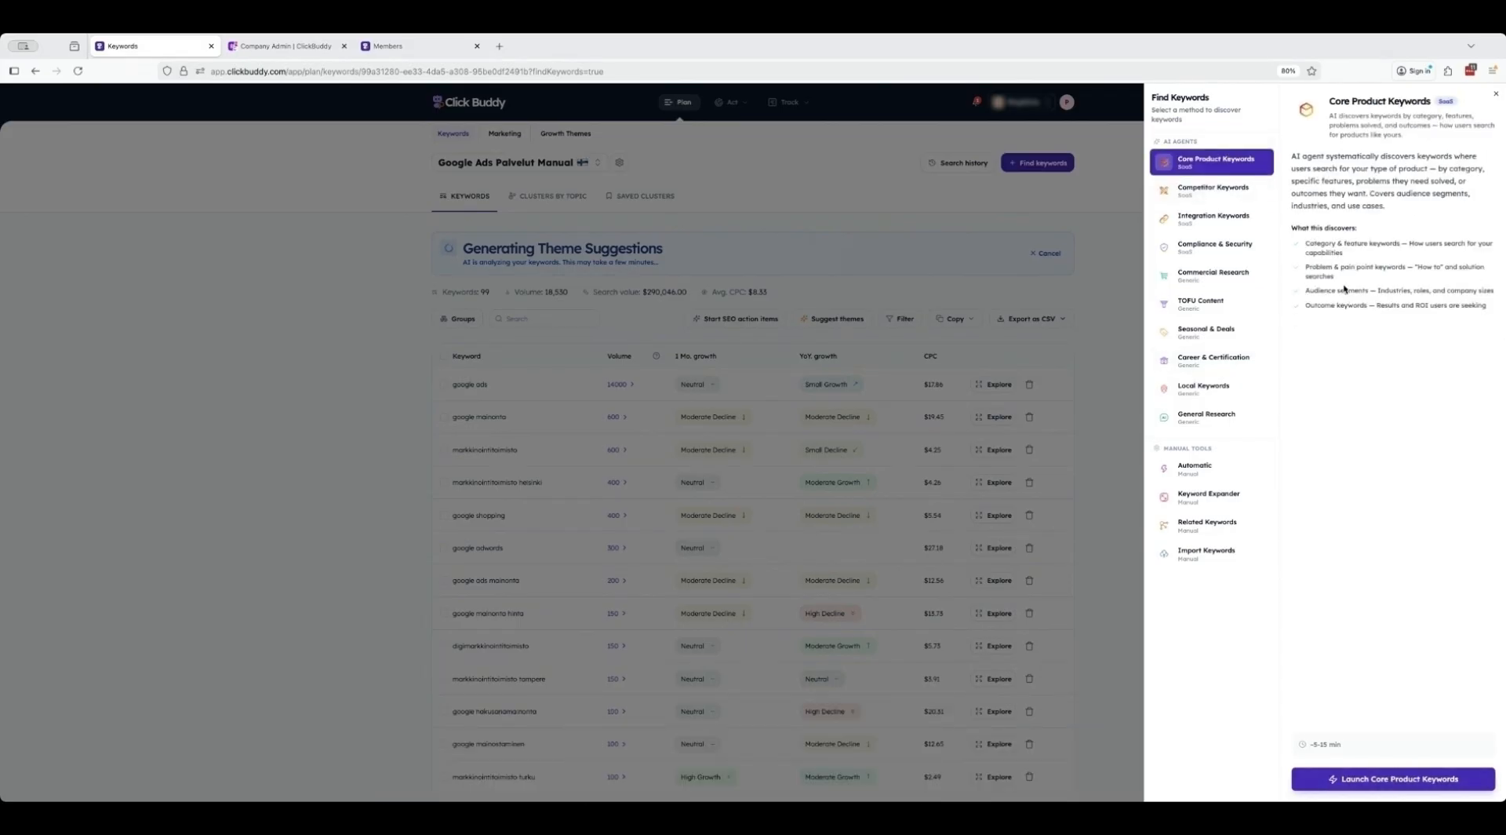
pyautogui.click(1230, 228)
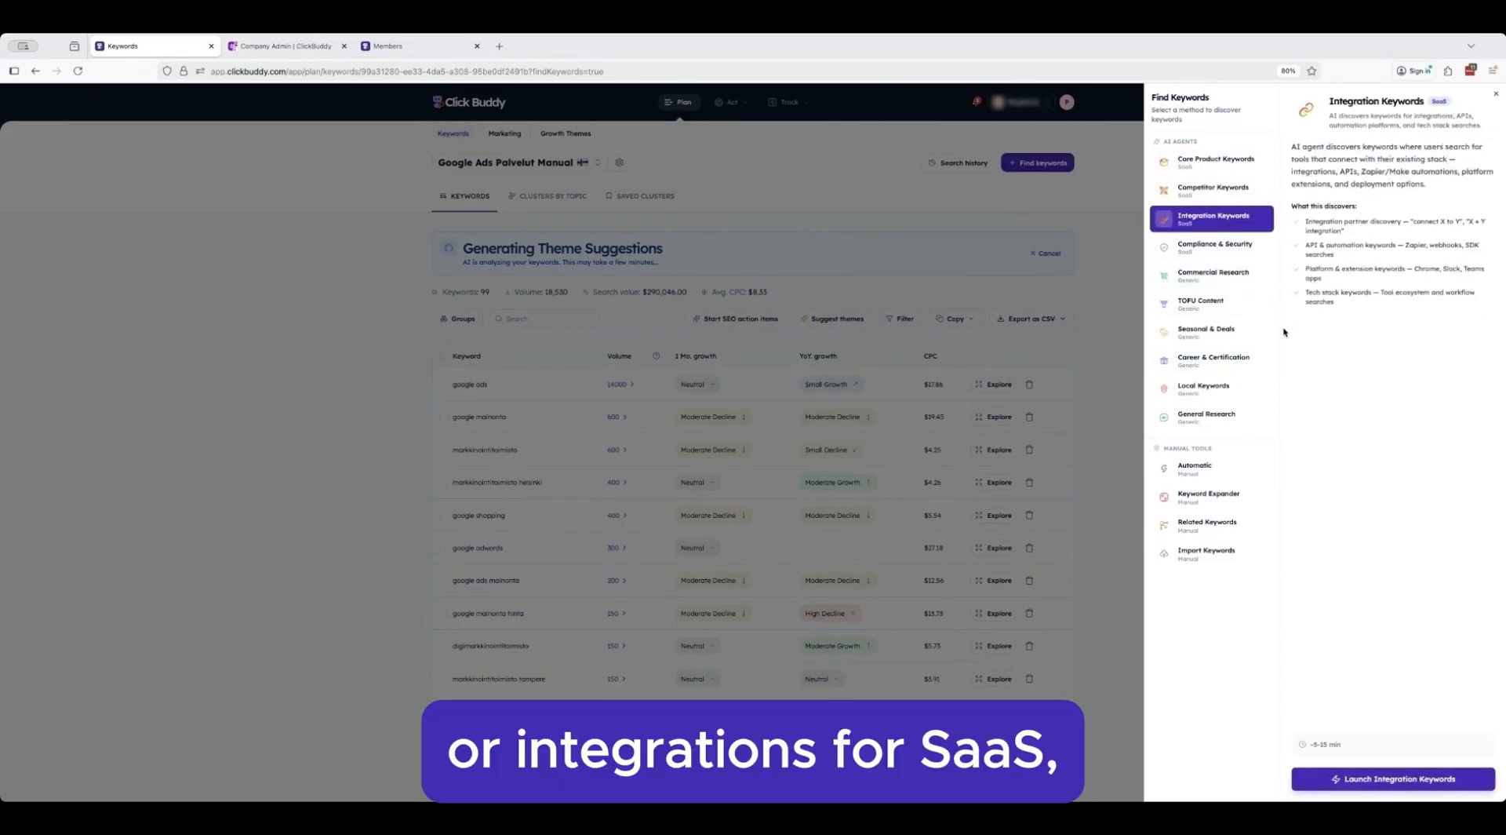
pyautogui.click(1222, 417)
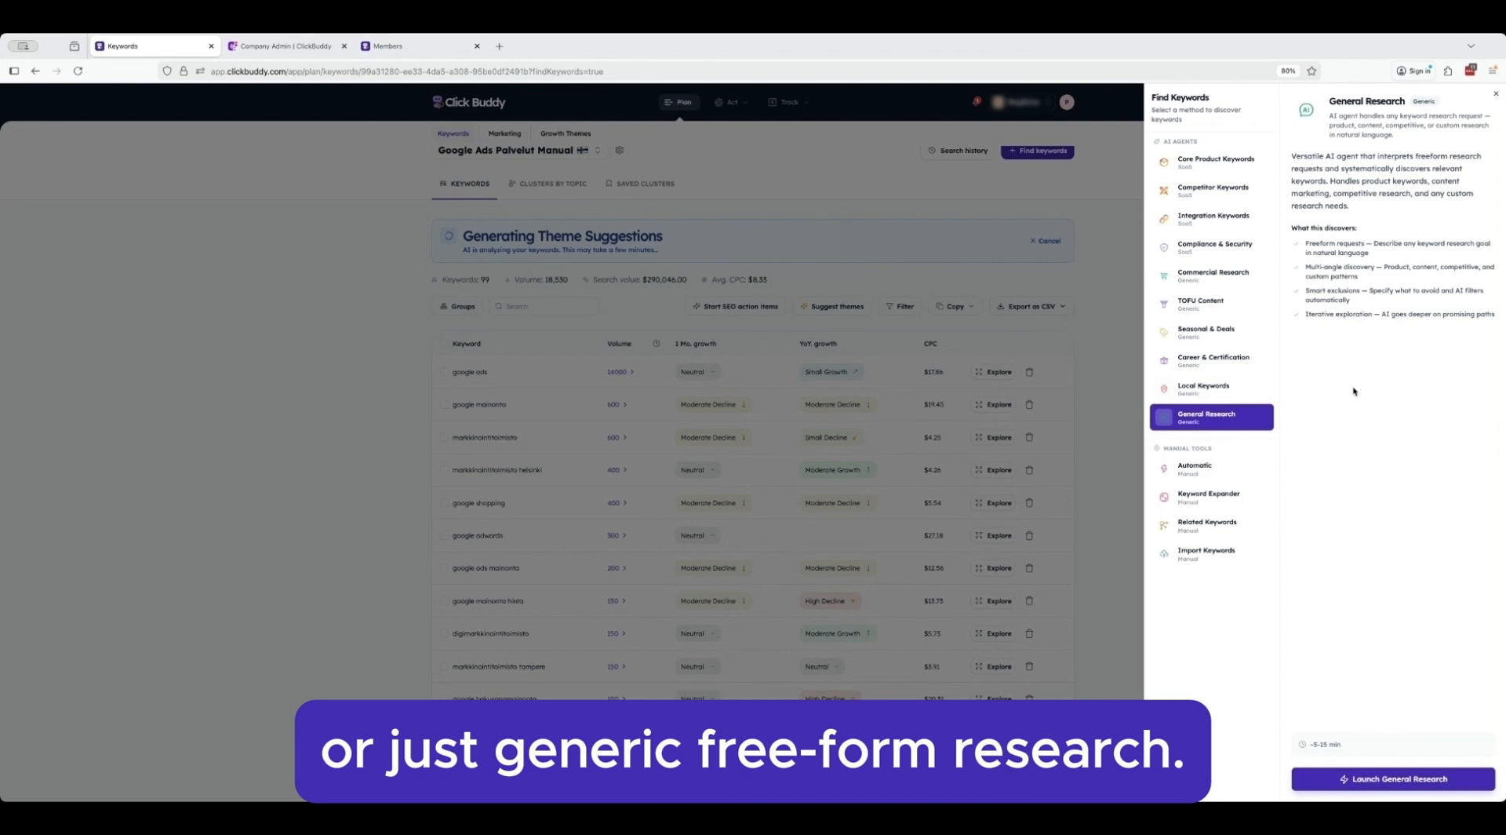
pyautogui.click(1092, 247)
pyautogui.scroll(1, 978, 206)
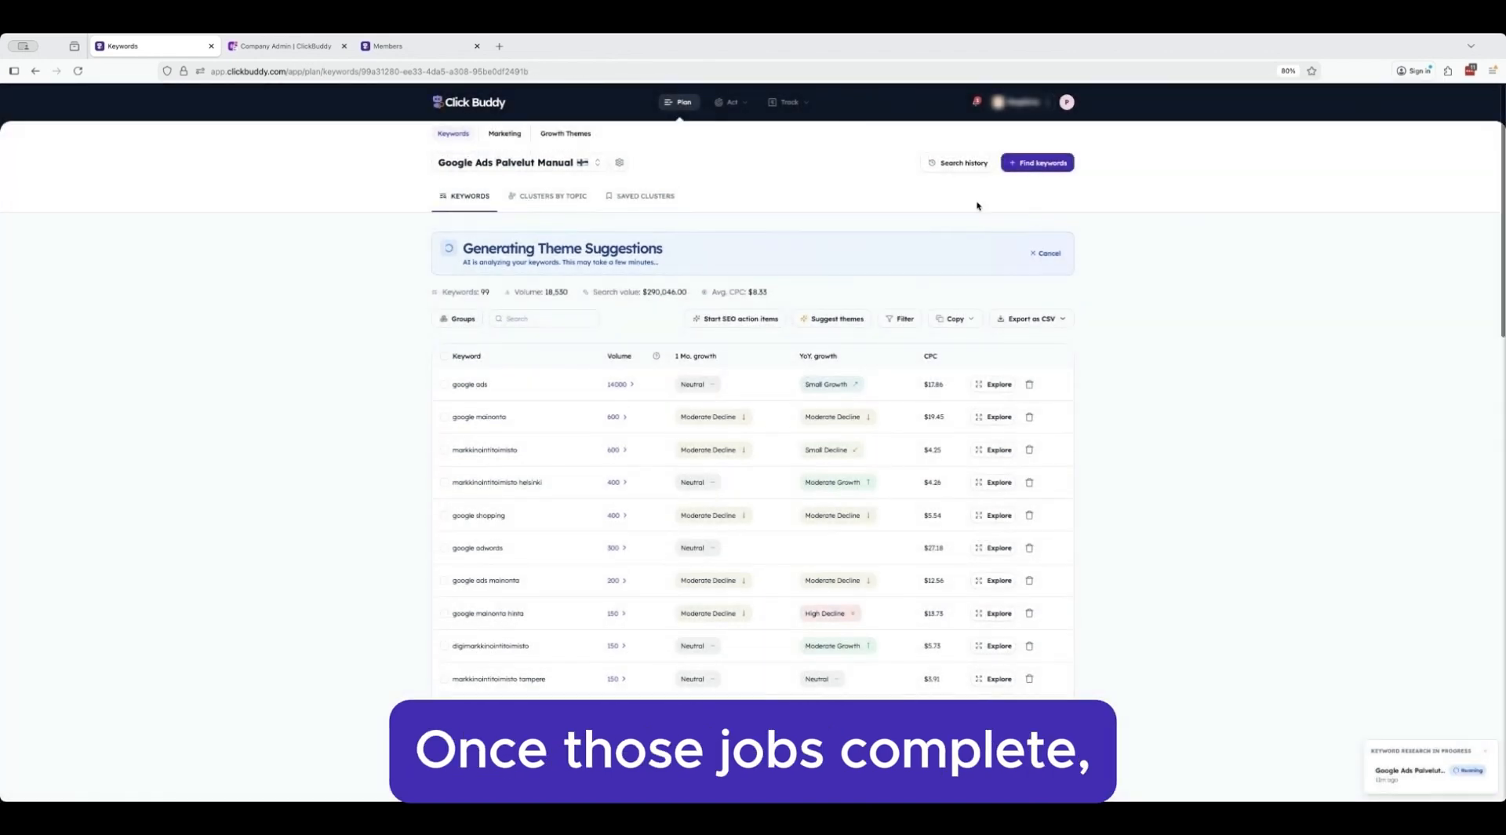
# Step: Reopen the Commercial Research results from the search history, check their filter options, and return to the keyword list
pyautogui.click(965, 166)
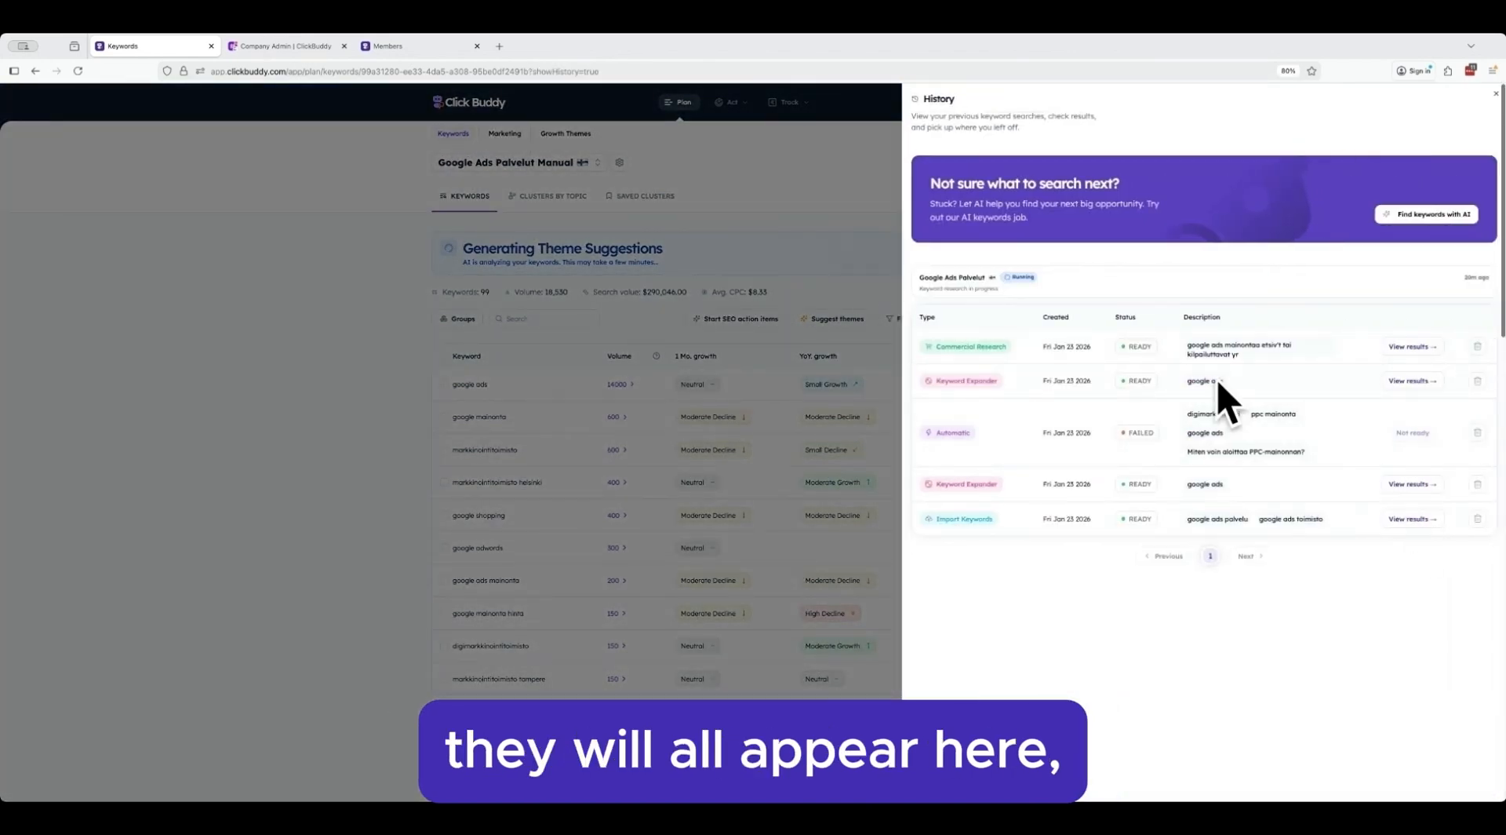
pyautogui.click(1200, 346)
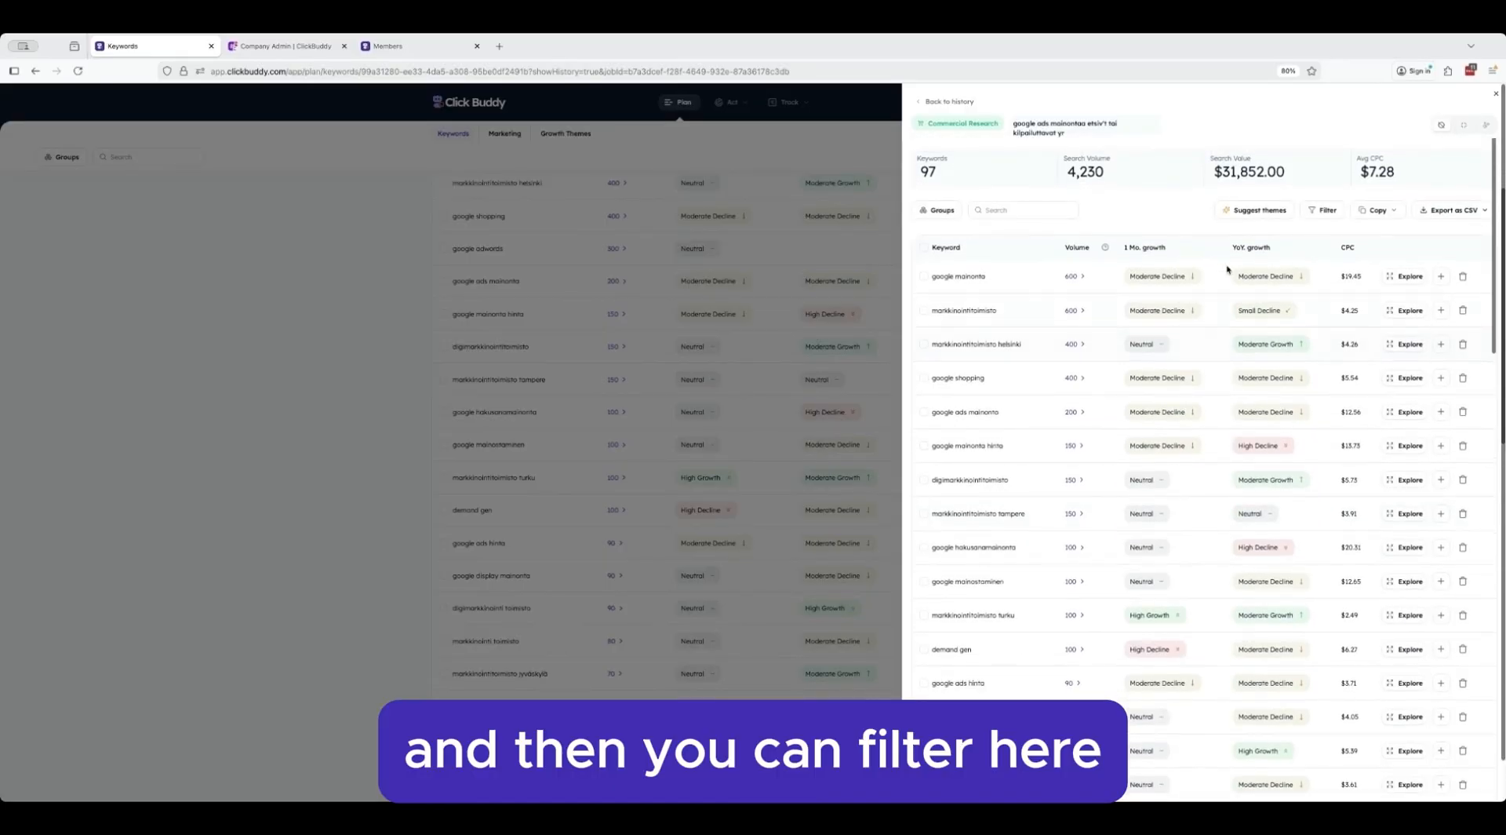
pyautogui.click(1323, 209)
pyautogui.click(1114, 223)
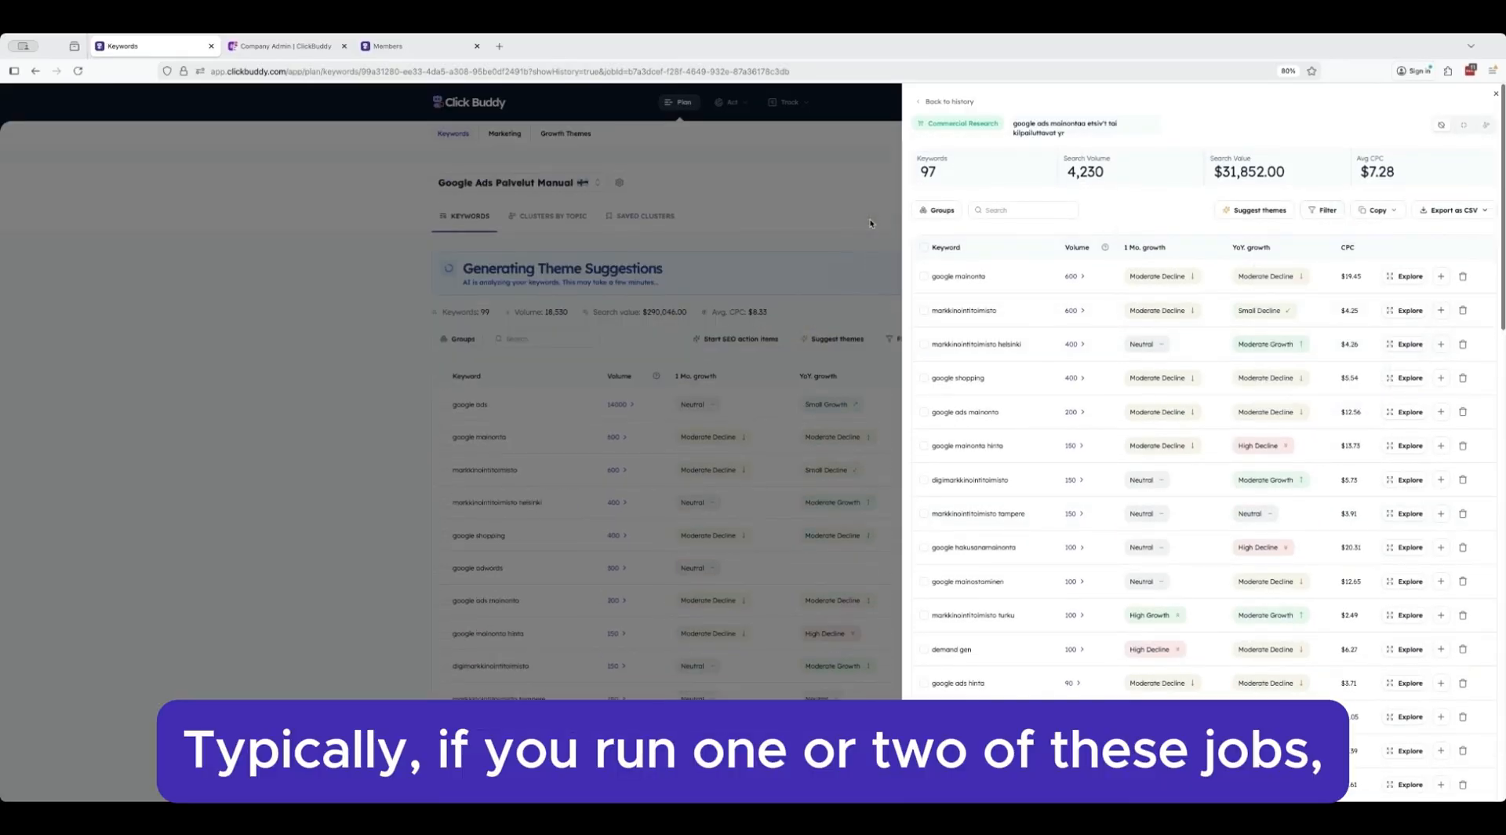
pyautogui.click(818, 265)
pyautogui.scroll(-3, 628, 430)
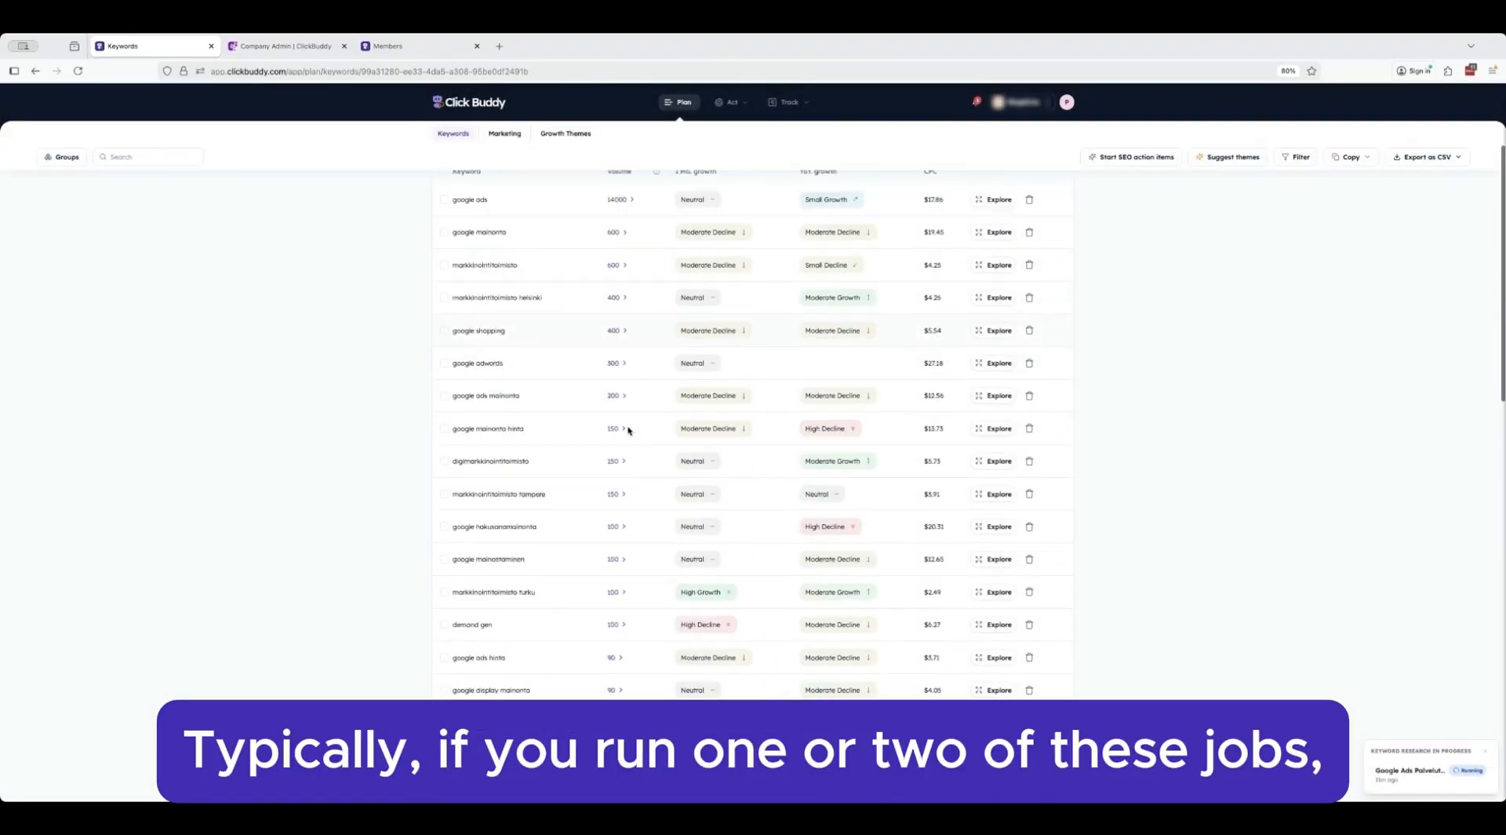
pyautogui.scroll(3, 631, 424)
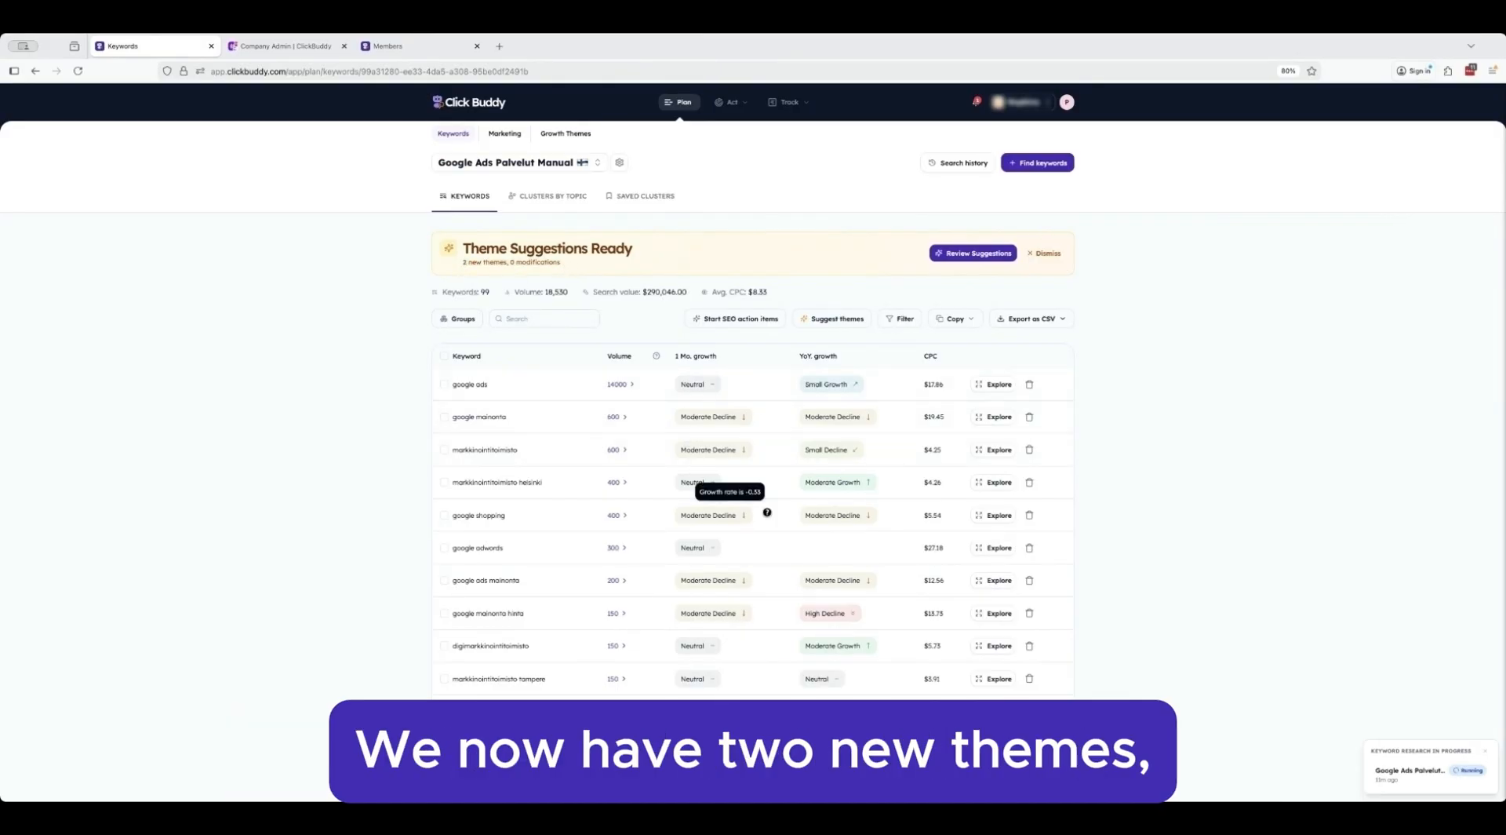
# Step: Open the generated theme suggestions and examine the descriptions and keyword clusters of both new themes
pyautogui.scroll(-3, 776, 510)
pyautogui.scroll(3, 780, 506)
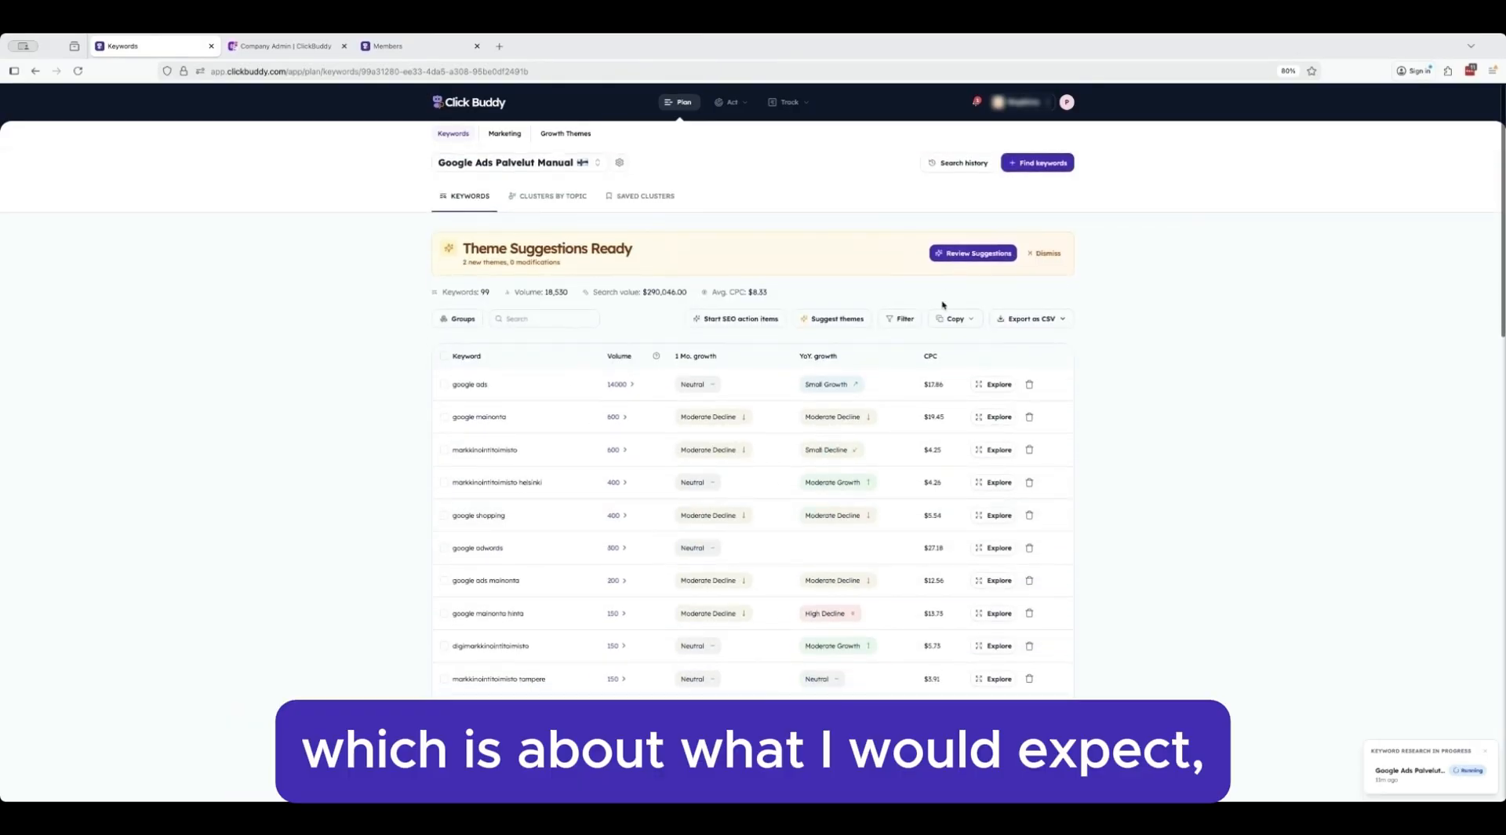
pyautogui.click(973, 253)
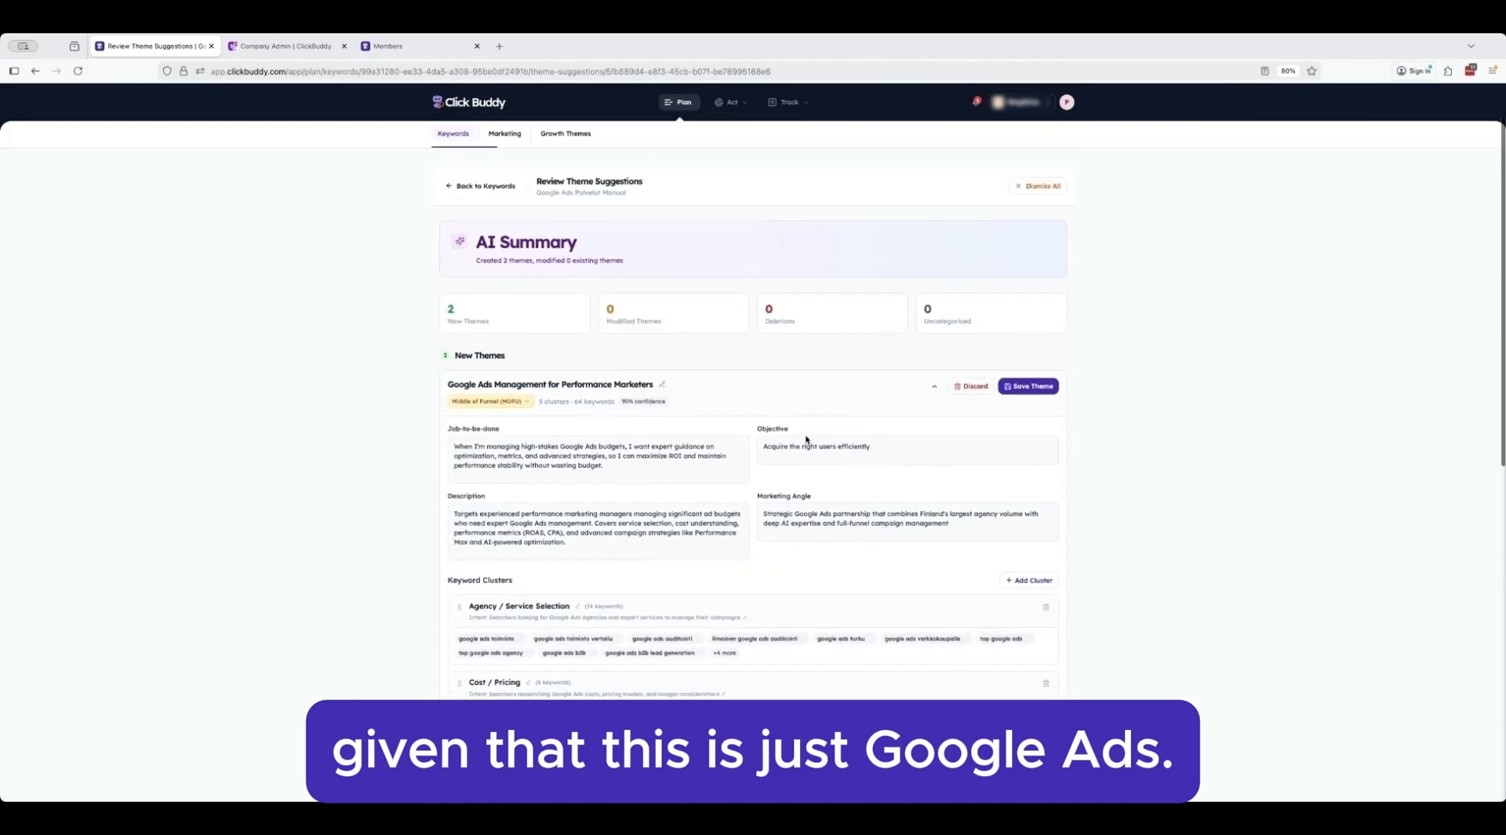
pyautogui.scroll(-1, 601, 434)
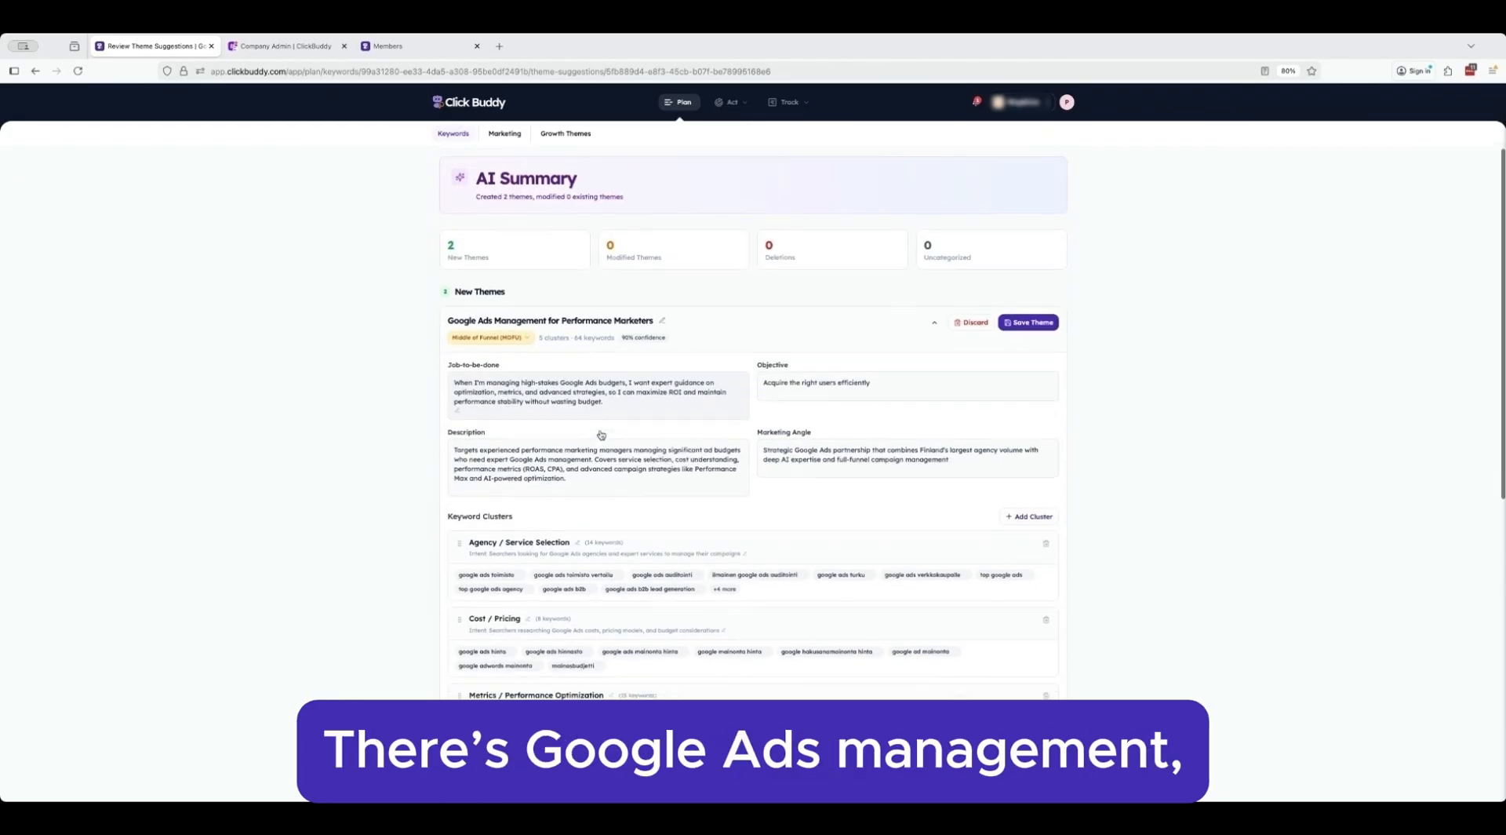
pyautogui.scroll(-1, 600, 528)
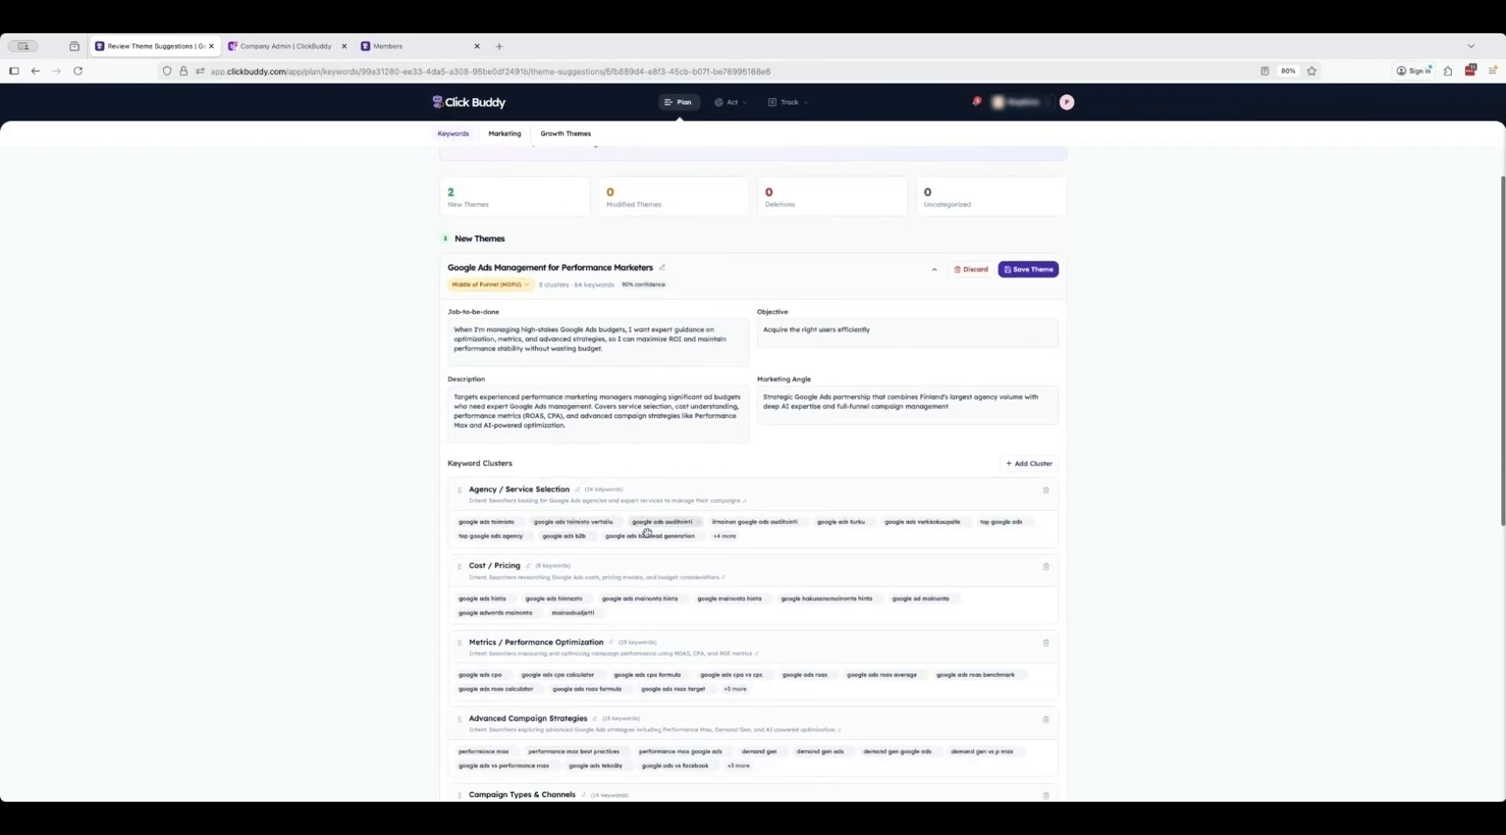
pyautogui.scroll(-3, 596, 486)
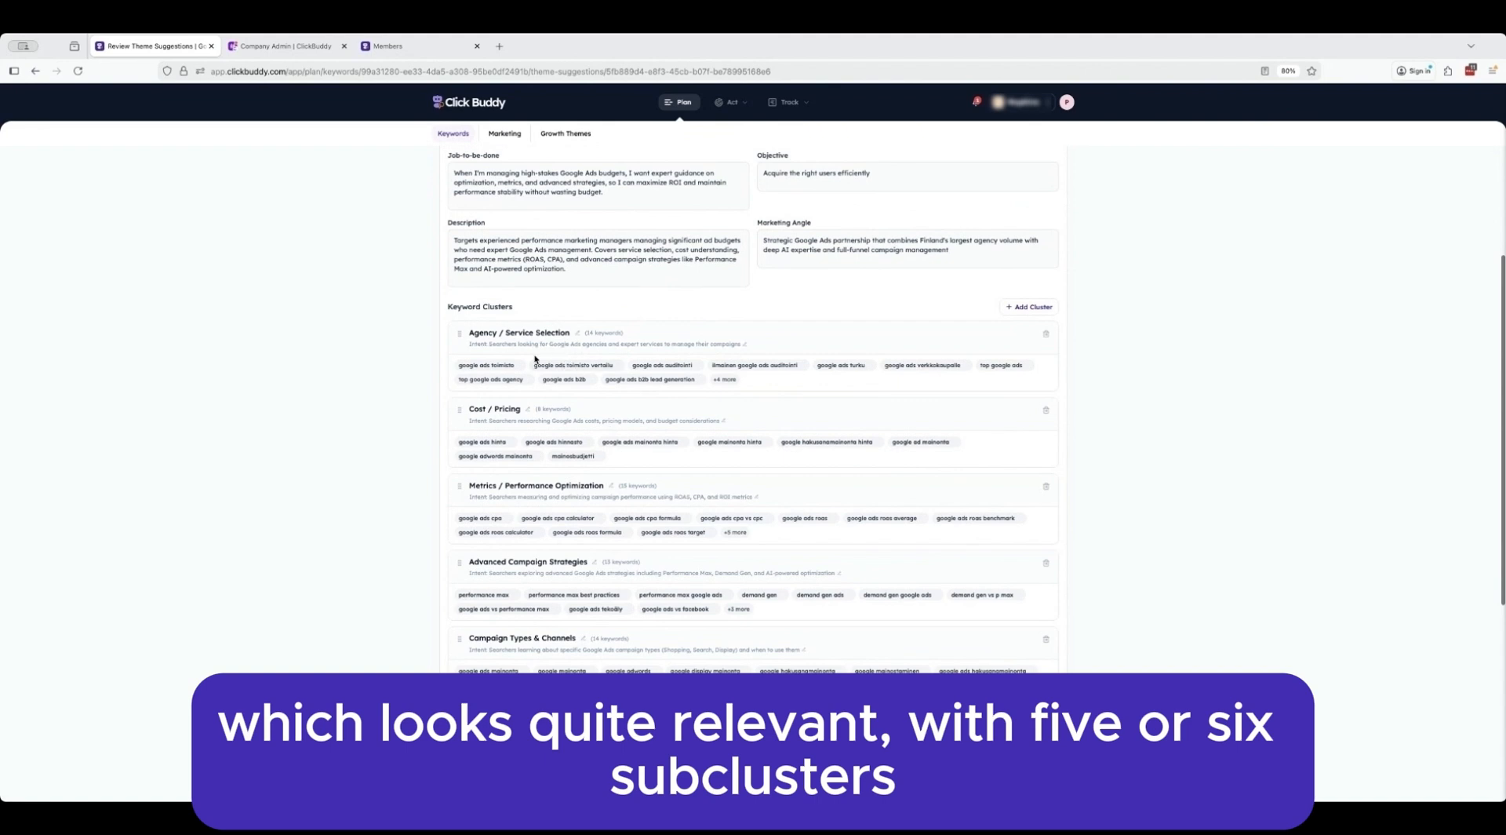
pyautogui.scroll(-1, 607, 591)
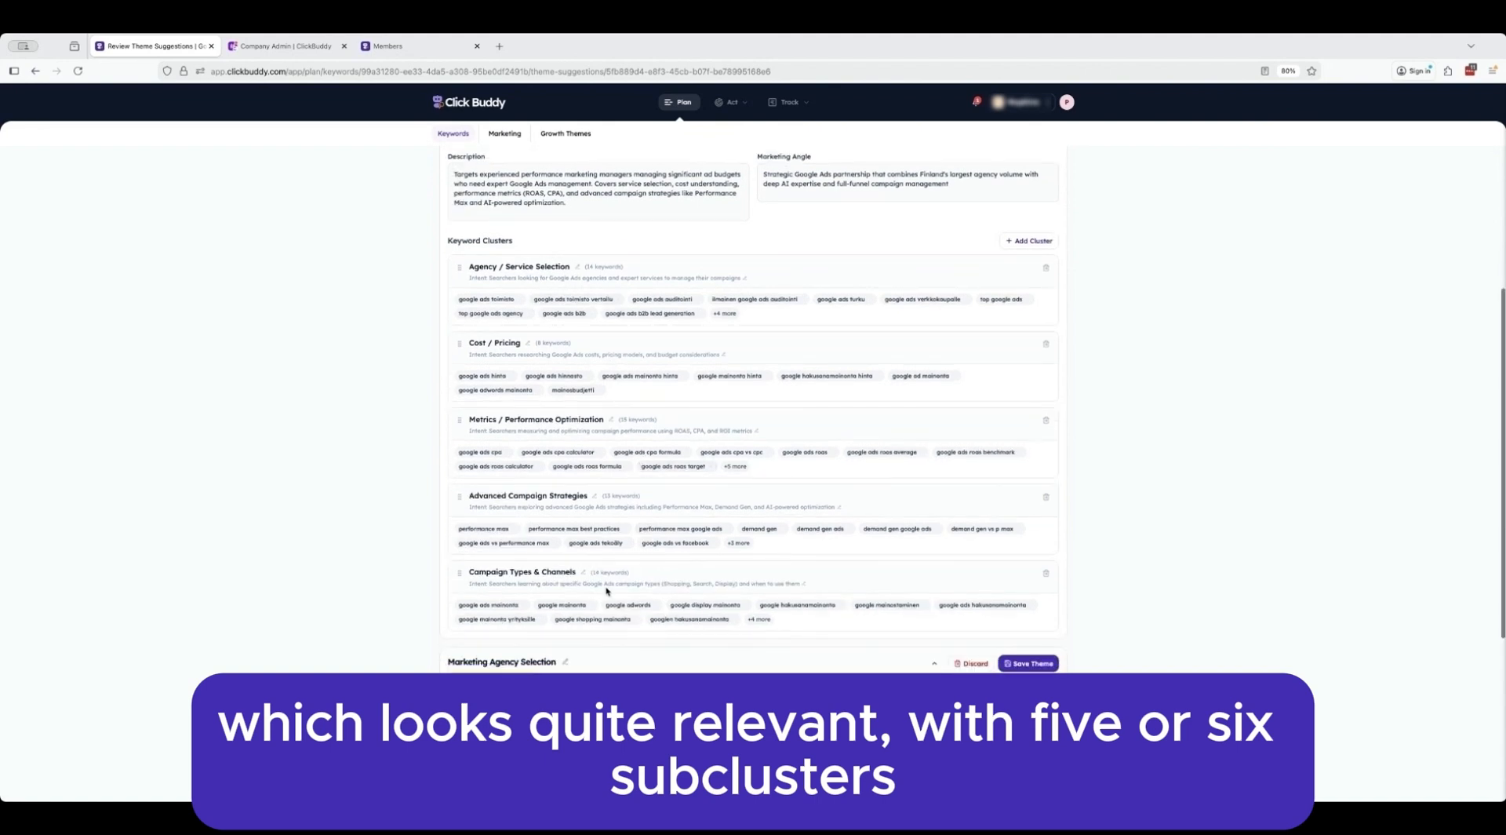
pyautogui.scroll(-2, 607, 590)
pyautogui.scroll(3, 596, 574)
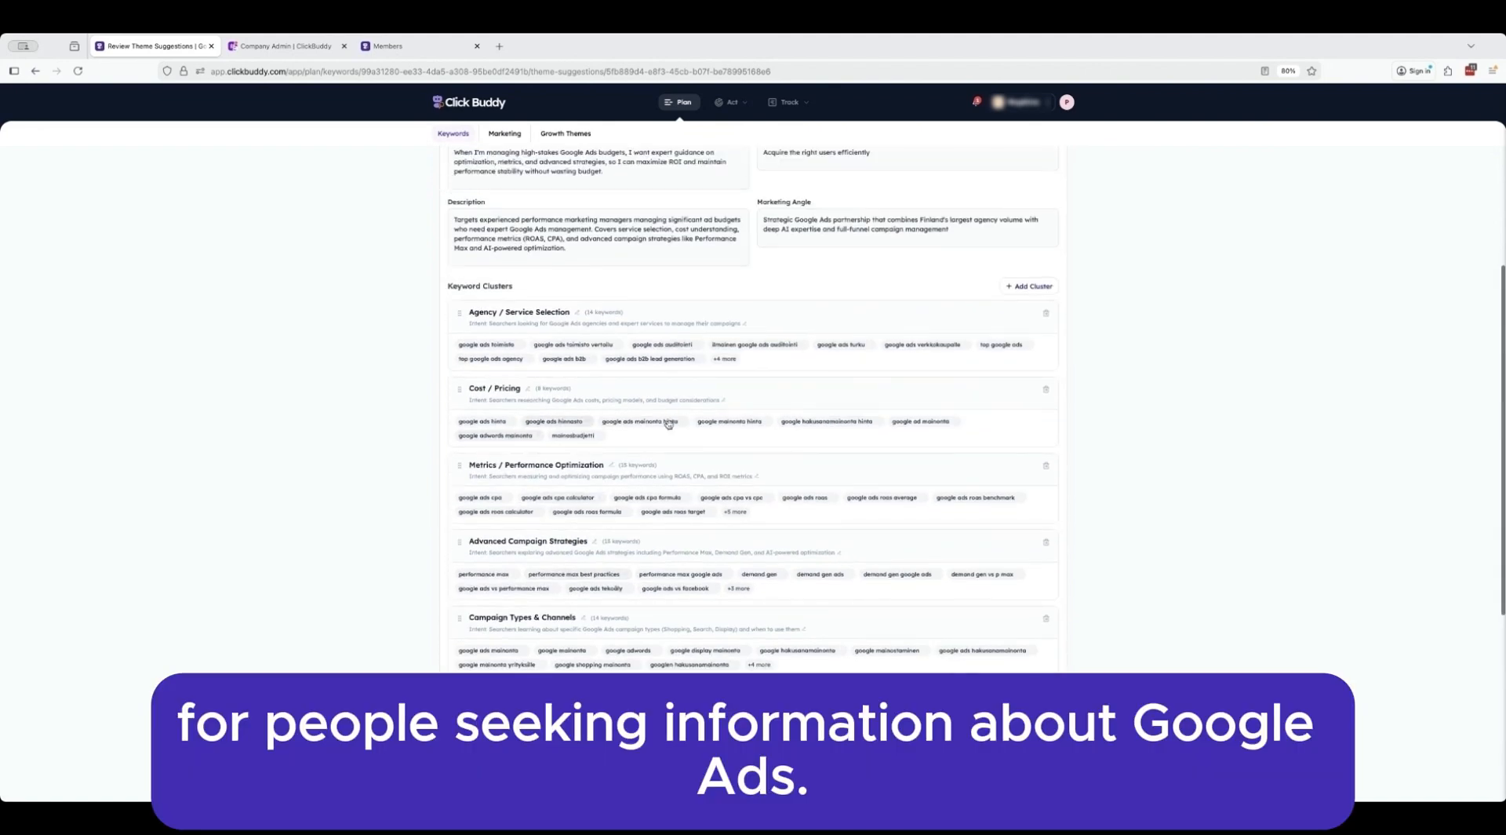
pyautogui.scroll(-5, 667, 424)
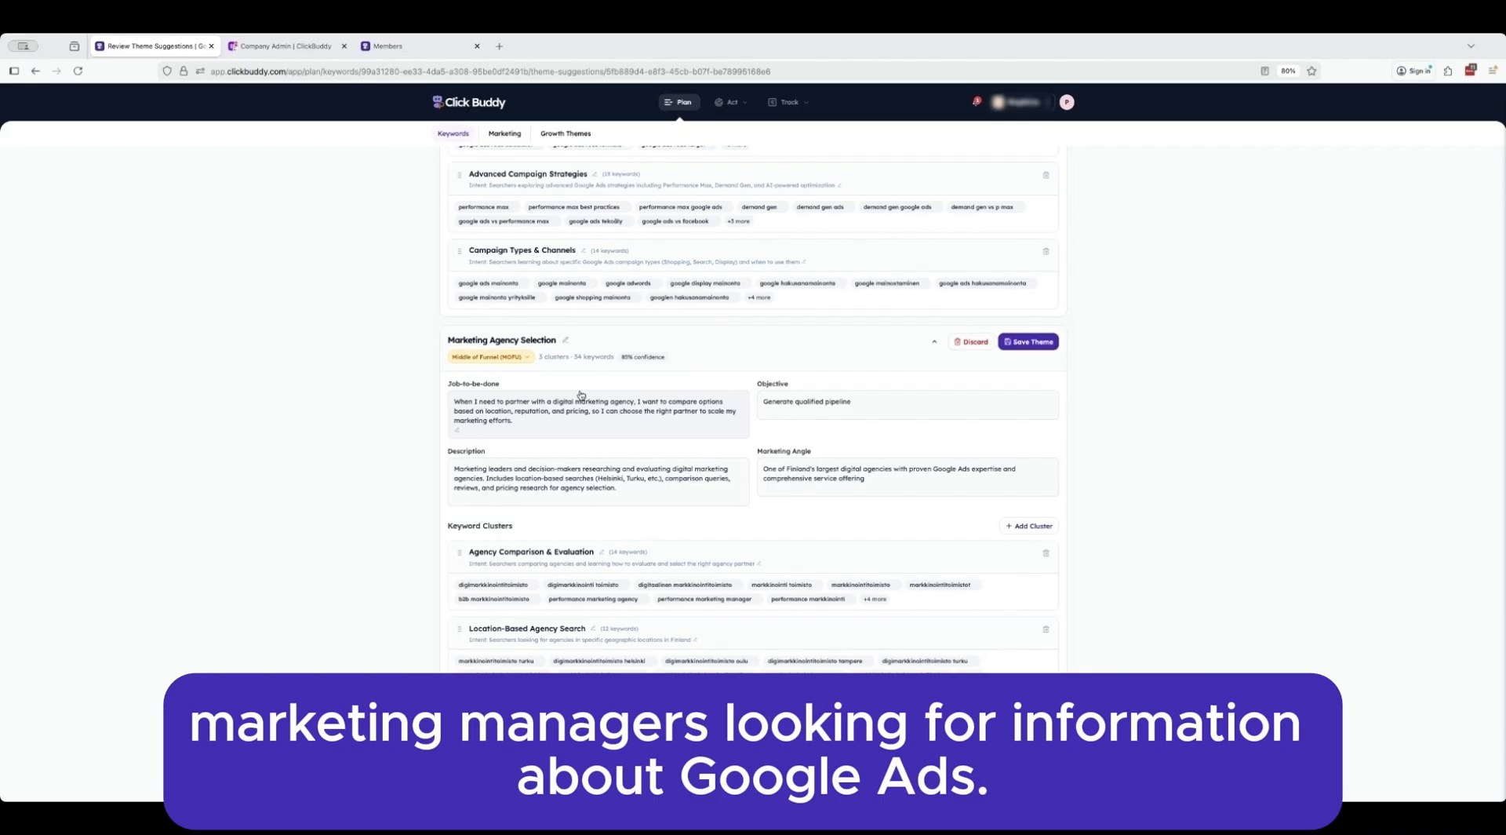
# Step: Set the Marketing Agency Selection theme to Bottom of Funnel (BOFU) and save both suggested themes
pyautogui.click(490, 357)
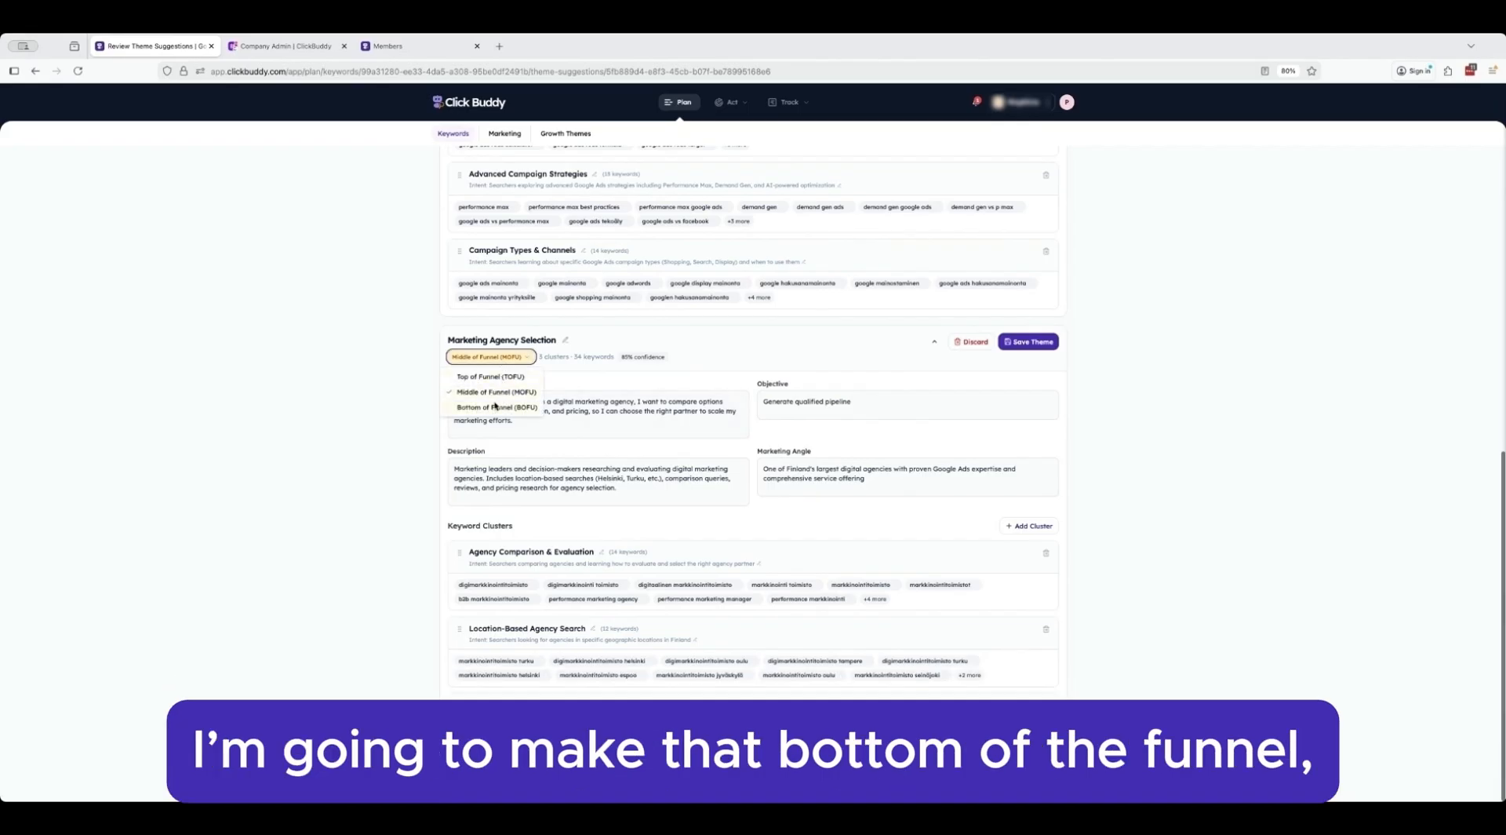
pyautogui.click(495, 407)
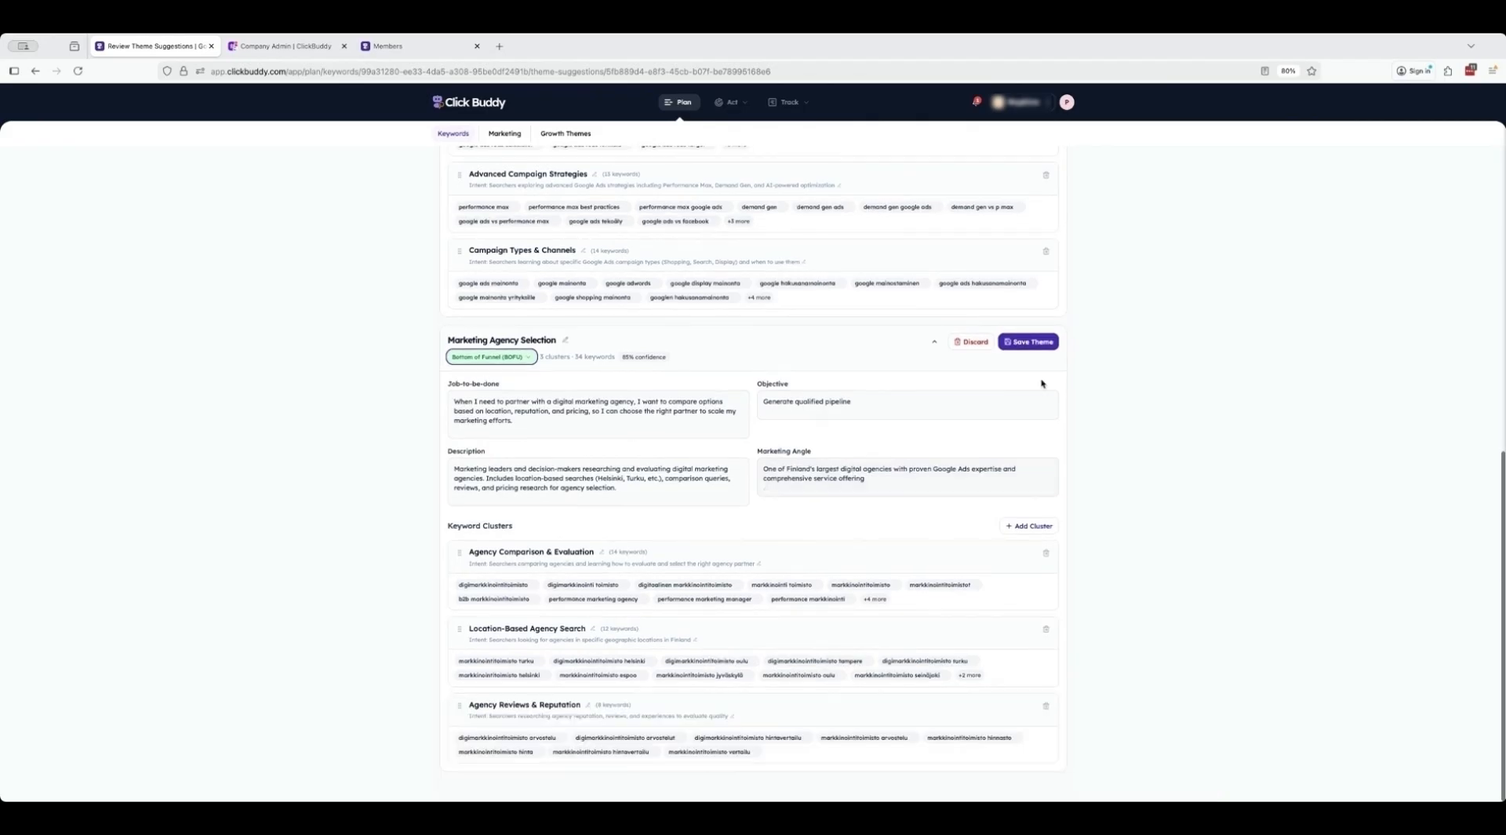
pyautogui.click(1029, 341)
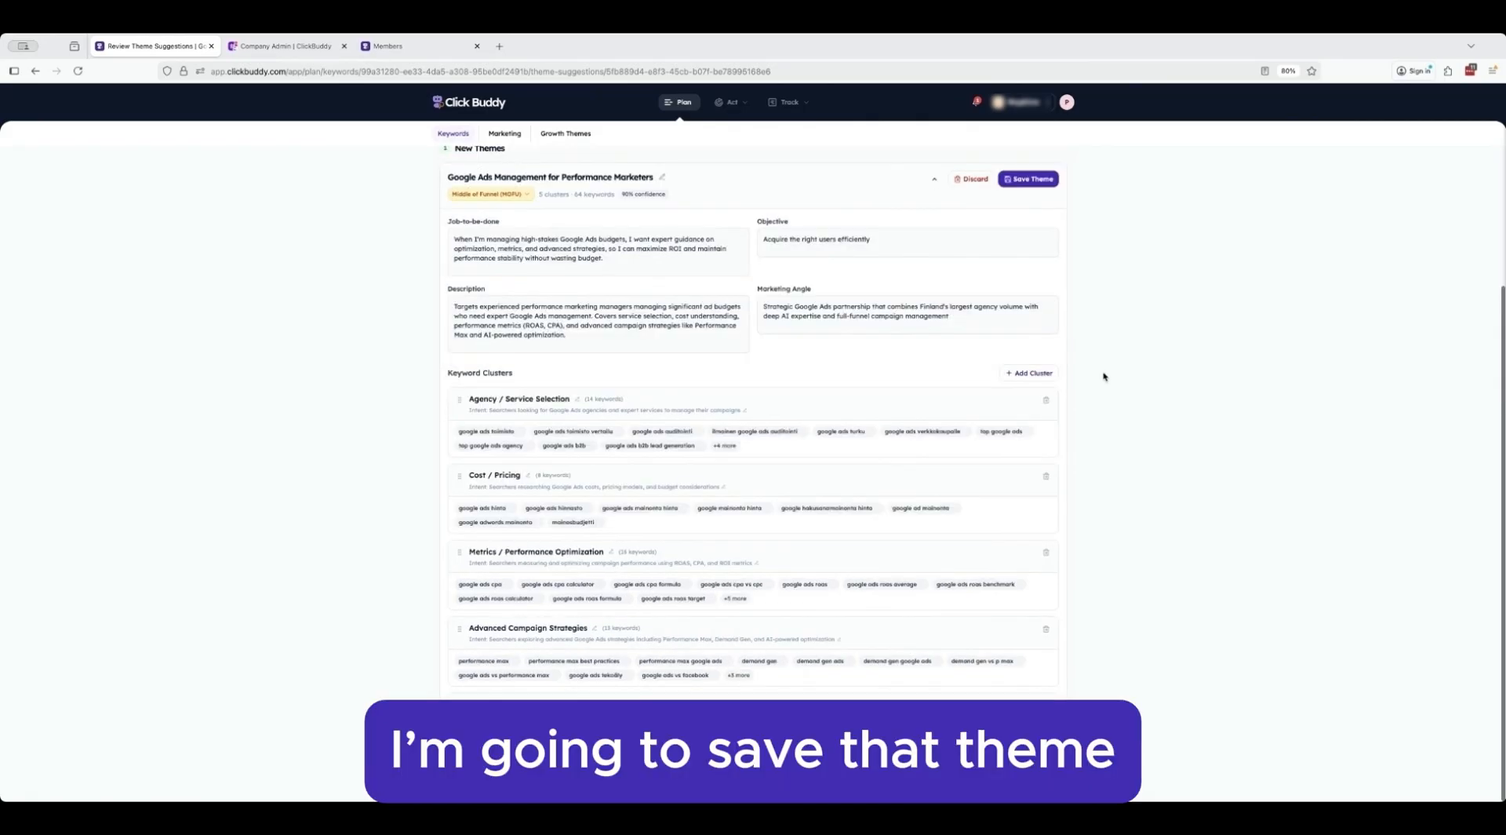
pyautogui.click(1028, 181)
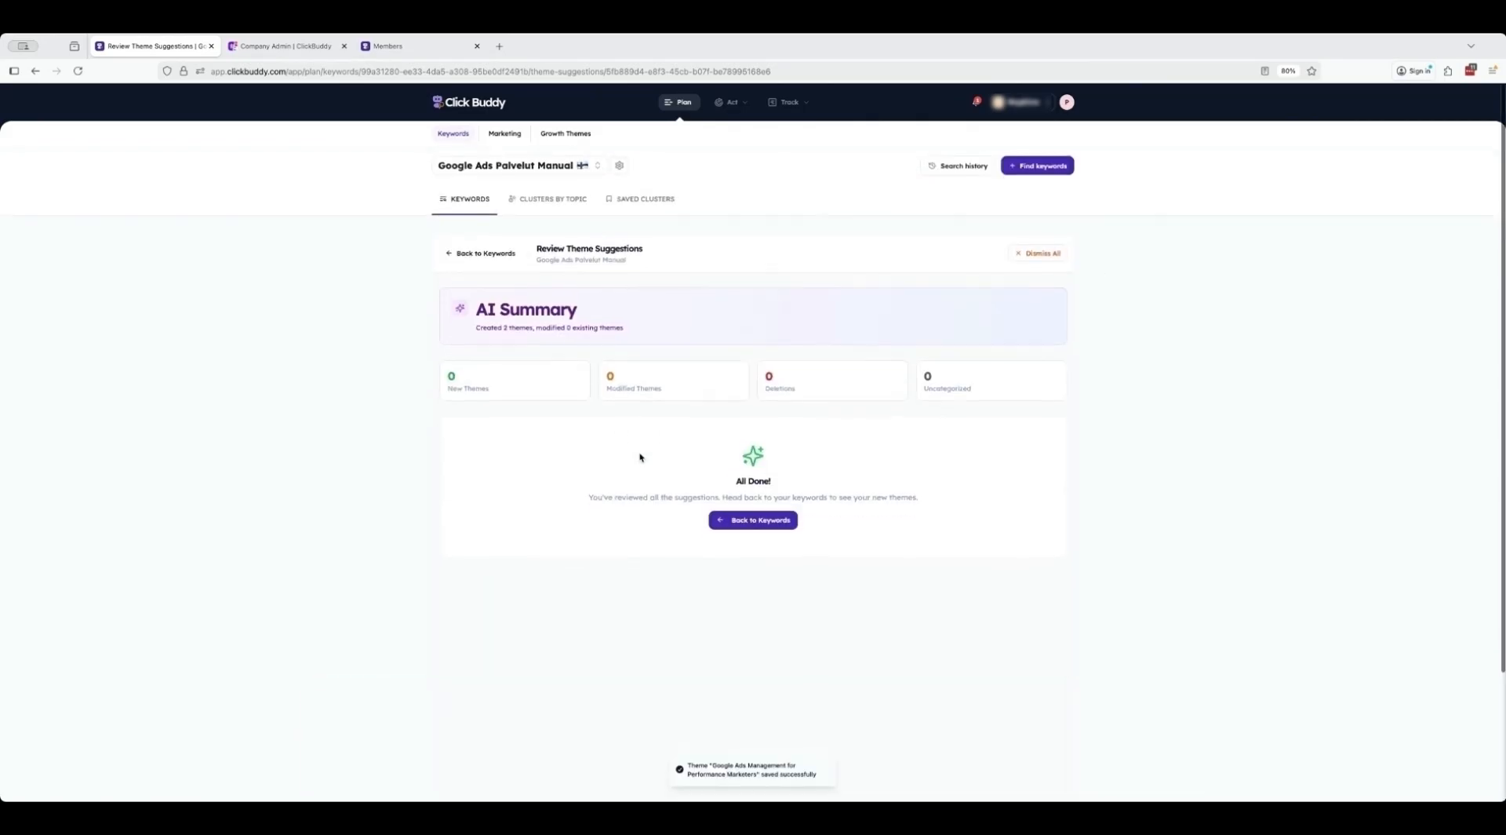
# Step: Move both saved growth themes from Next to Now and enable rank tracking for the domain
pyautogui.click(566, 133)
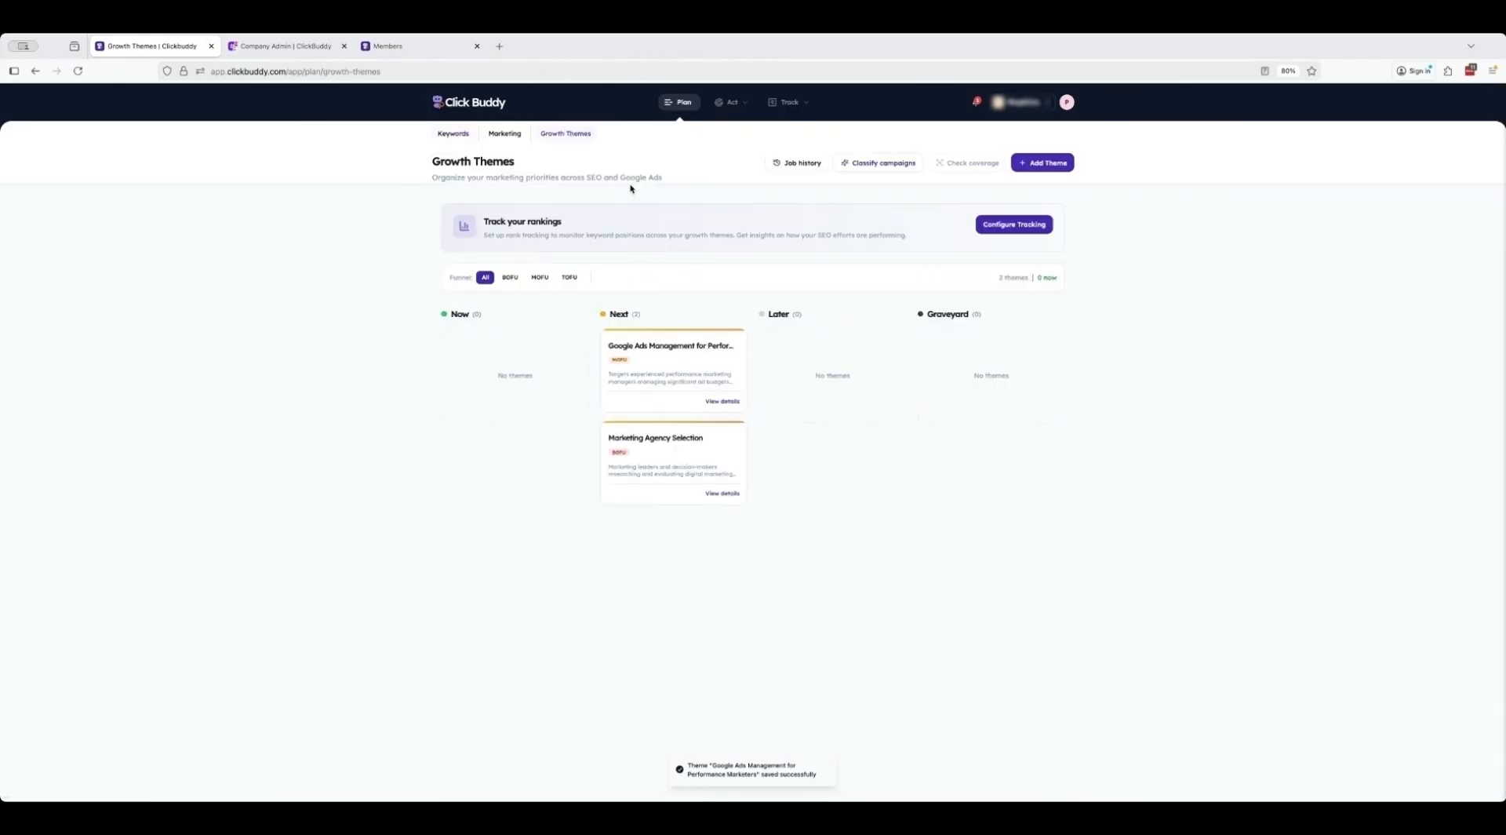
pyautogui.moveTo(660, 366); pyautogui.dragTo(502, 431)
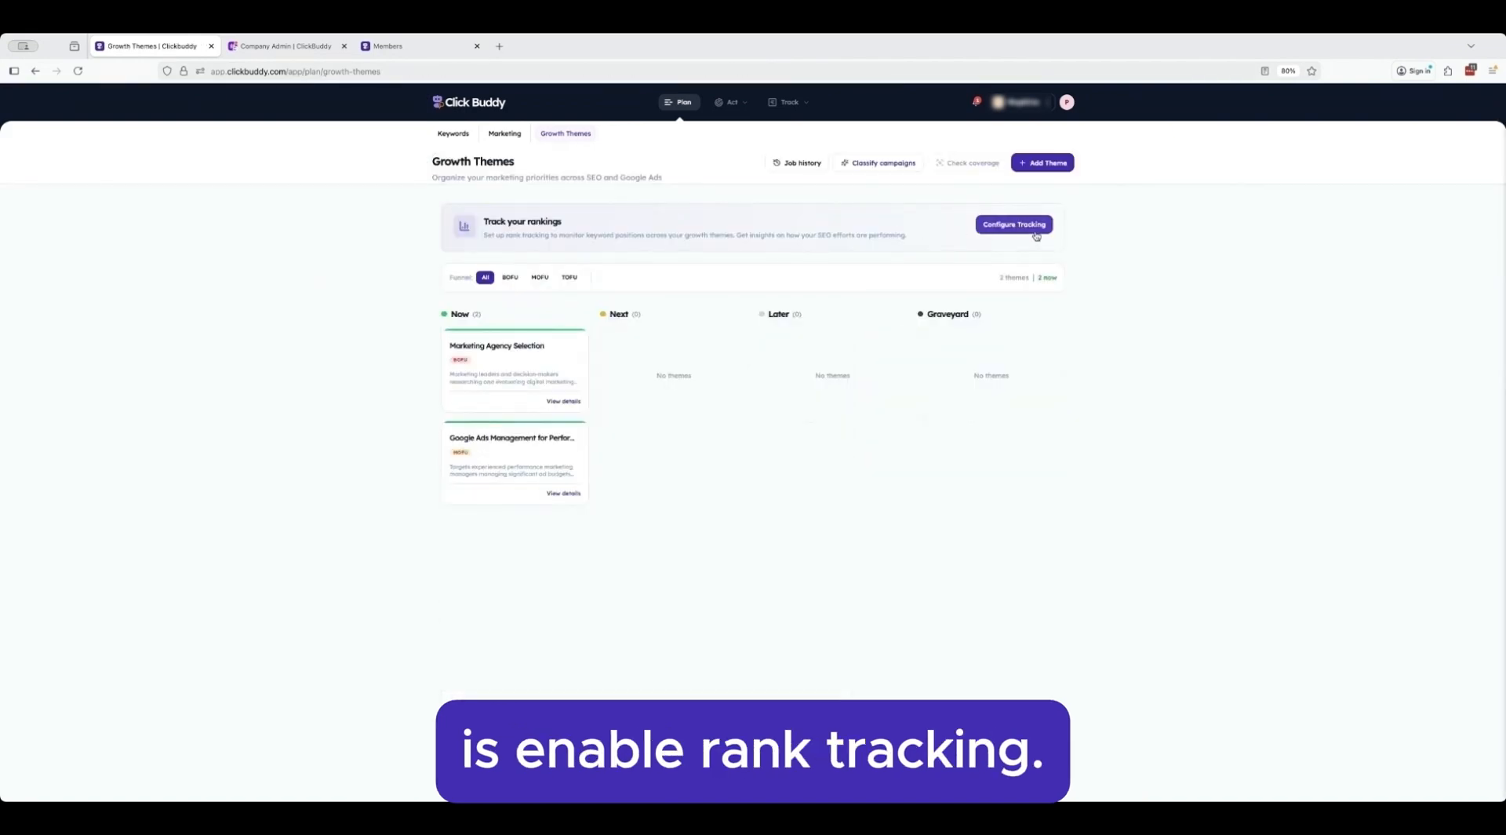
pyautogui.click(1034, 233)
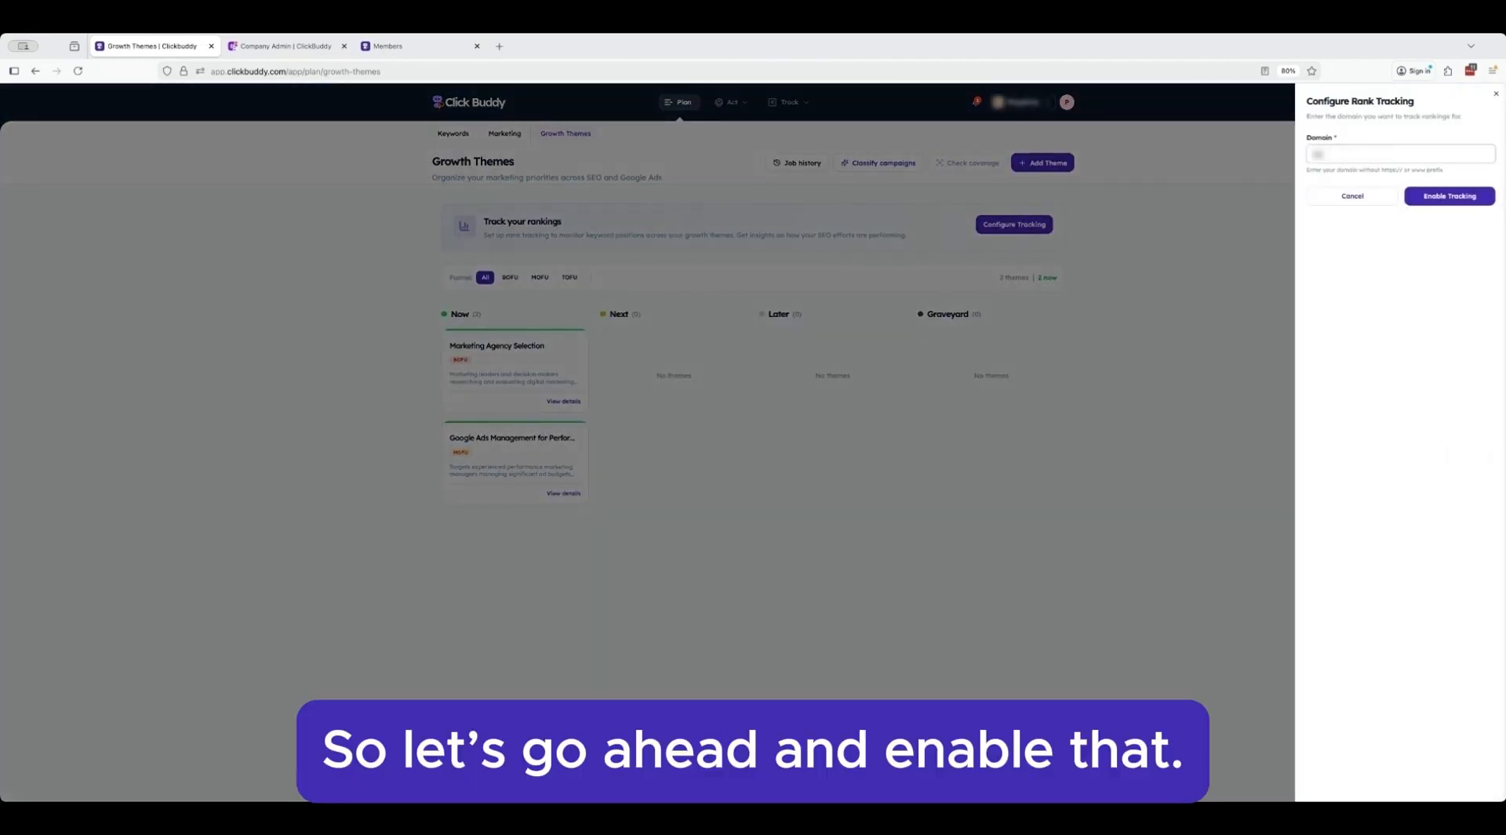
pyautogui.click(1450, 197)
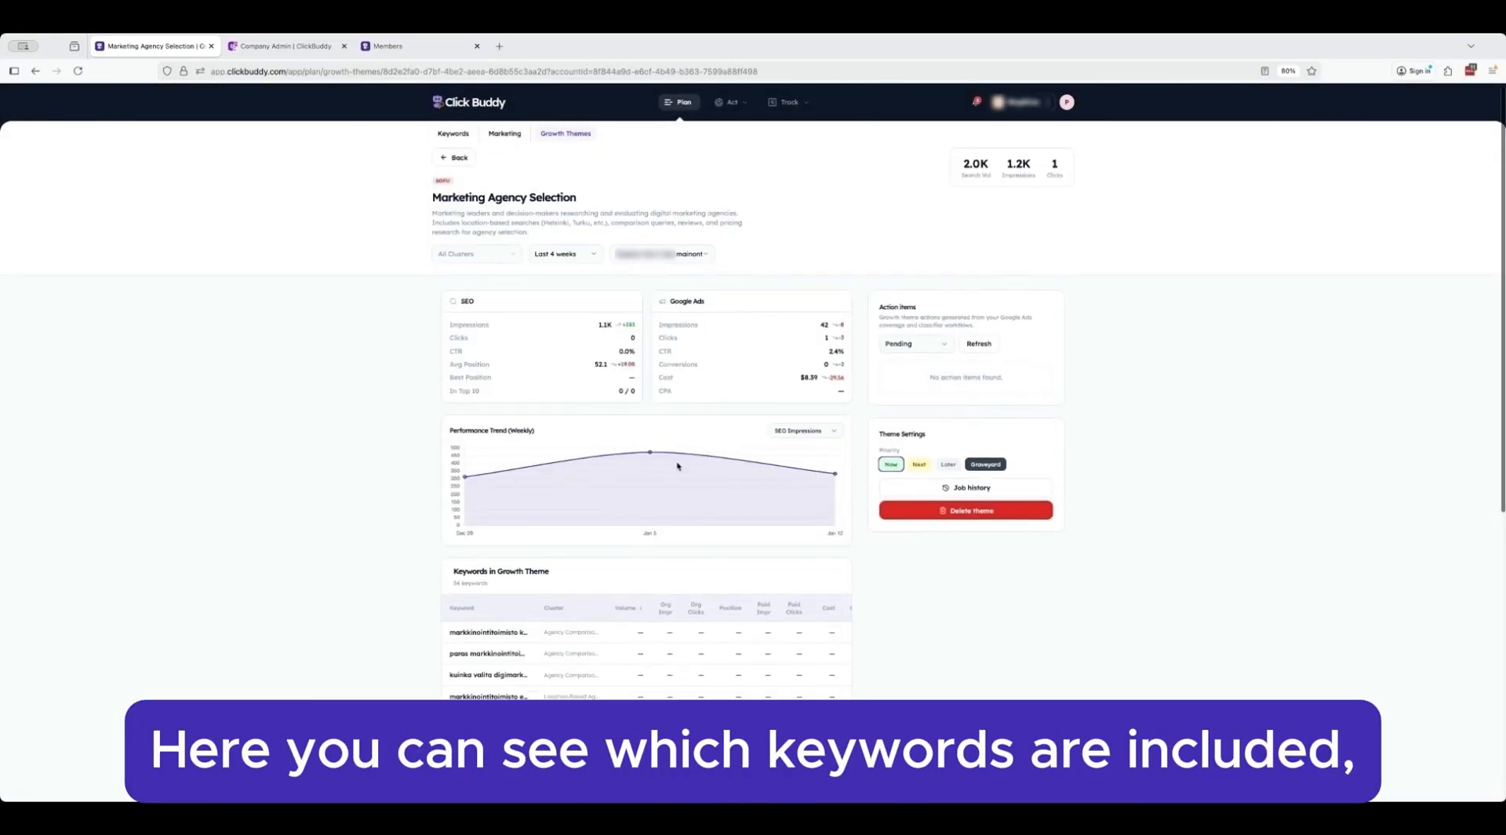
# Step: Examine the Marketing Agency Selection theme's keyword table, including clusters, volume, and organic, paid and total performance columns
pyautogui.scroll(-8, 679, 463)
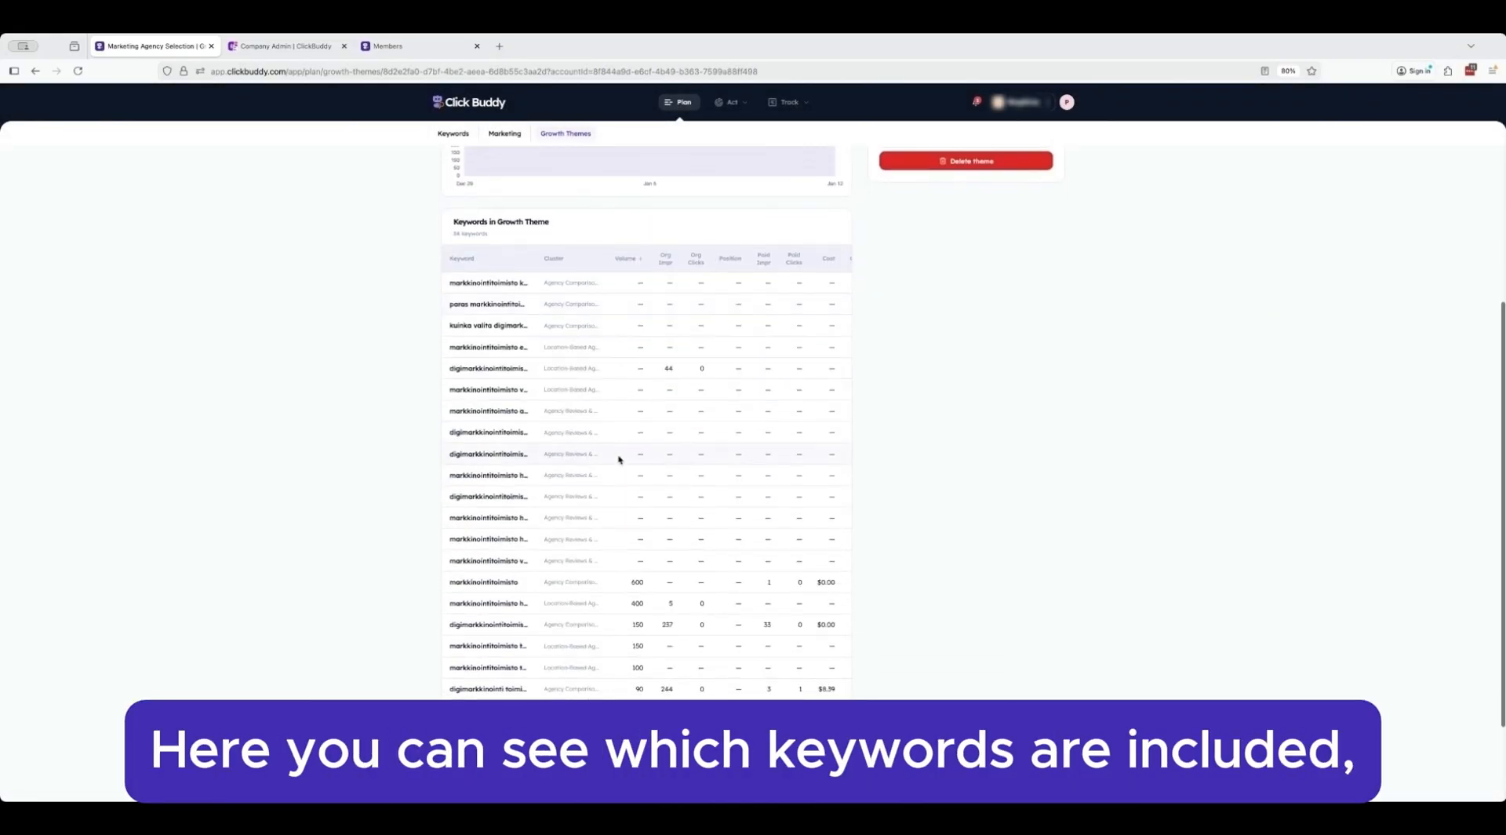
pyautogui.scroll(-2, 619, 459)
pyautogui.scroll(3, 622, 434)
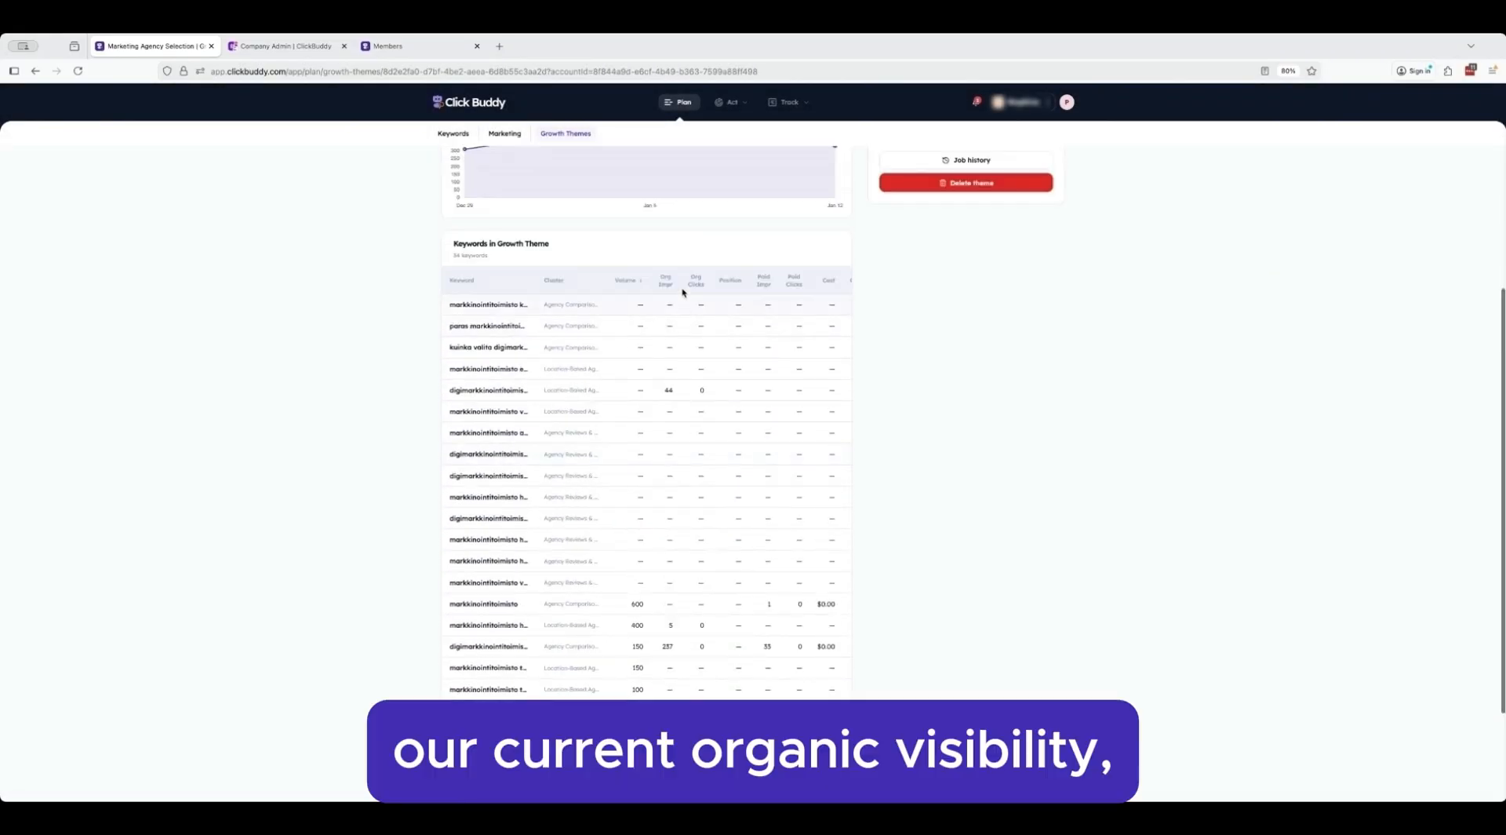
pyautogui.scroll(-2, 675, 478)
pyautogui.scroll(4, 642, 397)
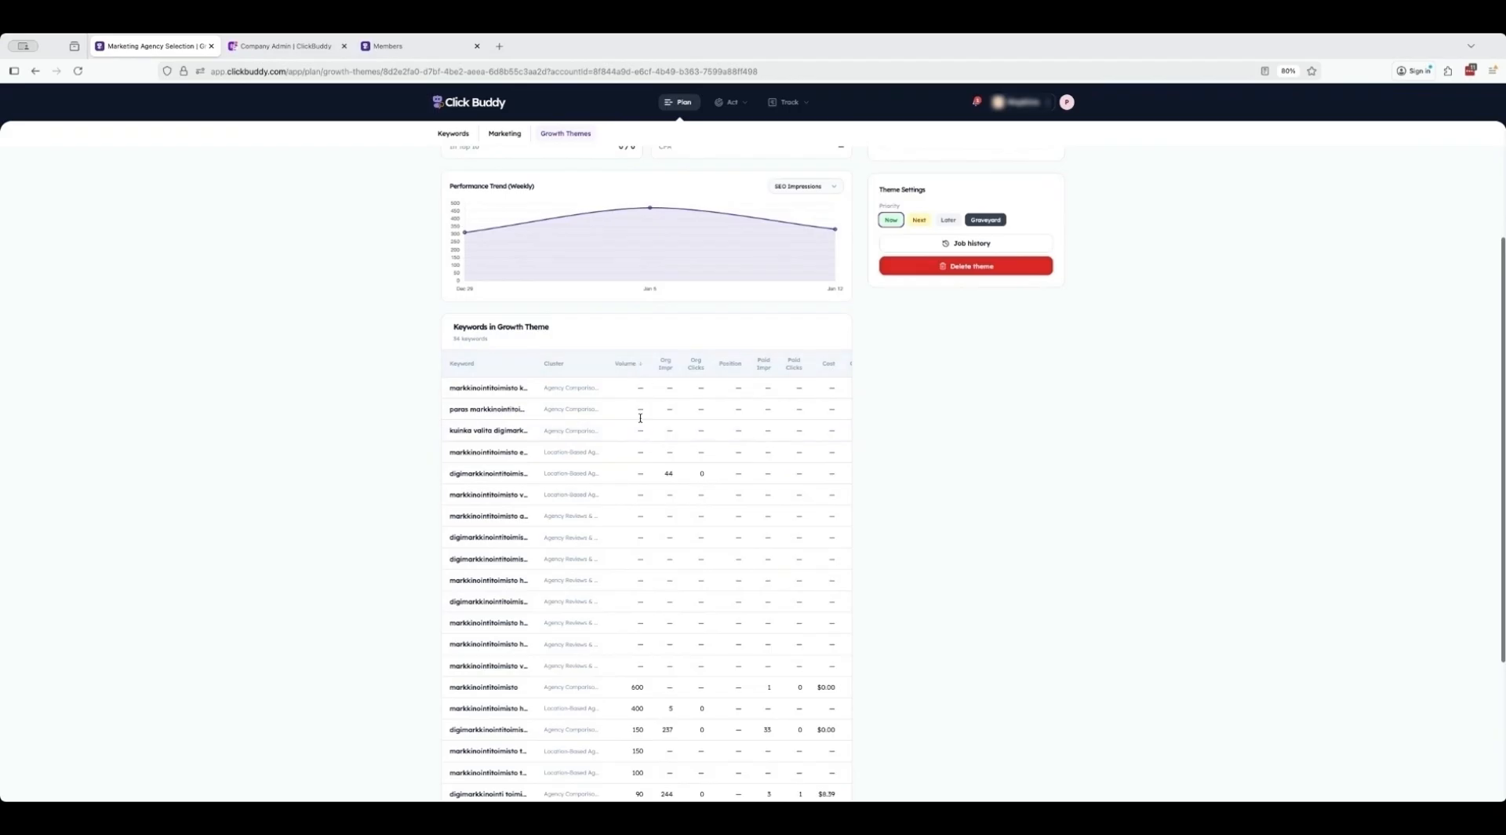
pyautogui.scroll(-4, 666, 418)
pyautogui.scroll(6, 714, 486)
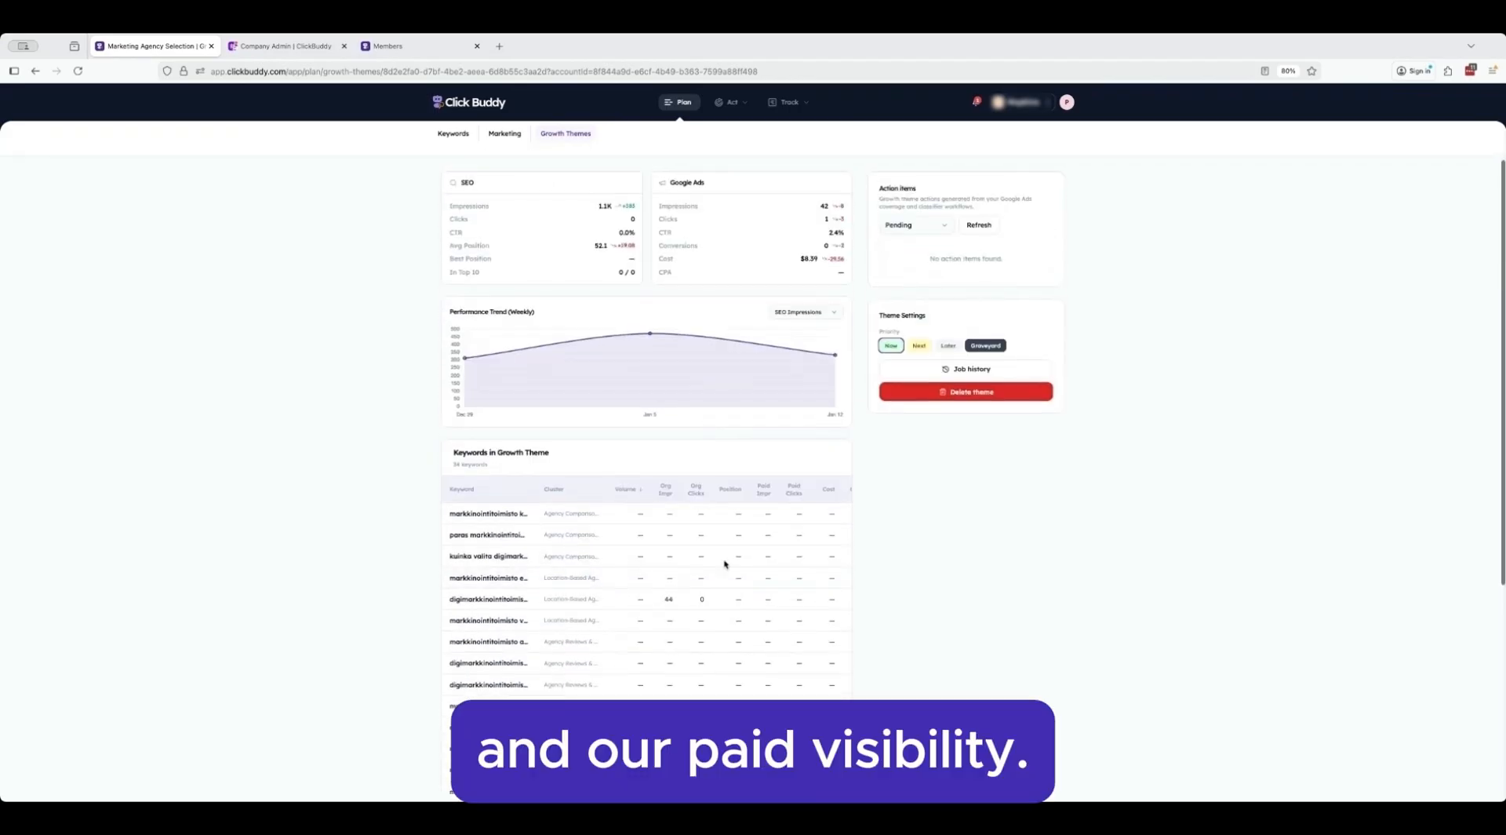
pyautogui.scroll(-4, 725, 563)
pyautogui.hscroll(3, 724, 549)
pyautogui.scroll(2, 613, 426)
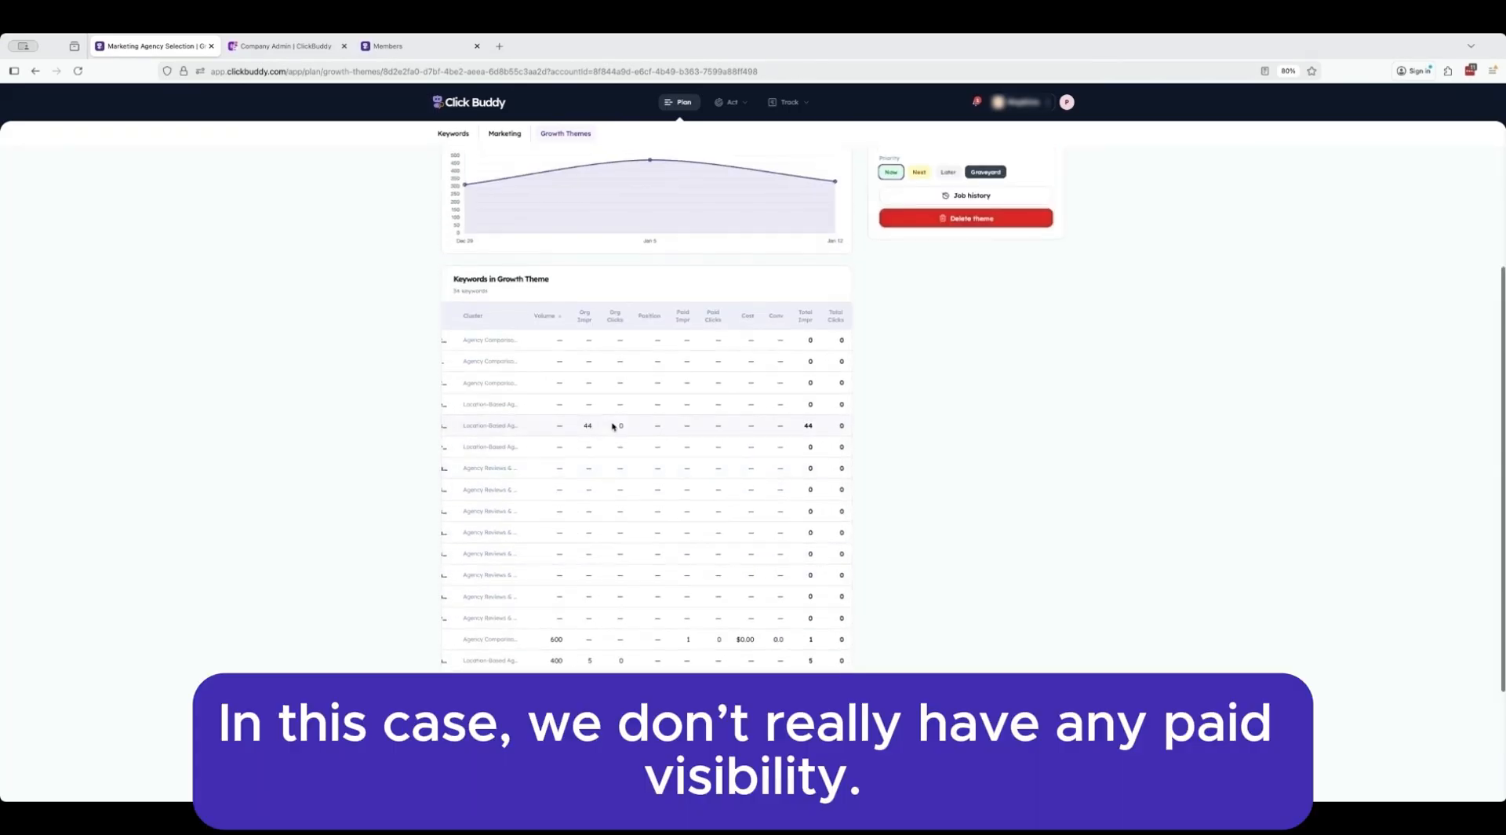
pyautogui.hscroll(-3, 613, 426)
pyautogui.scroll(5, 613, 426)
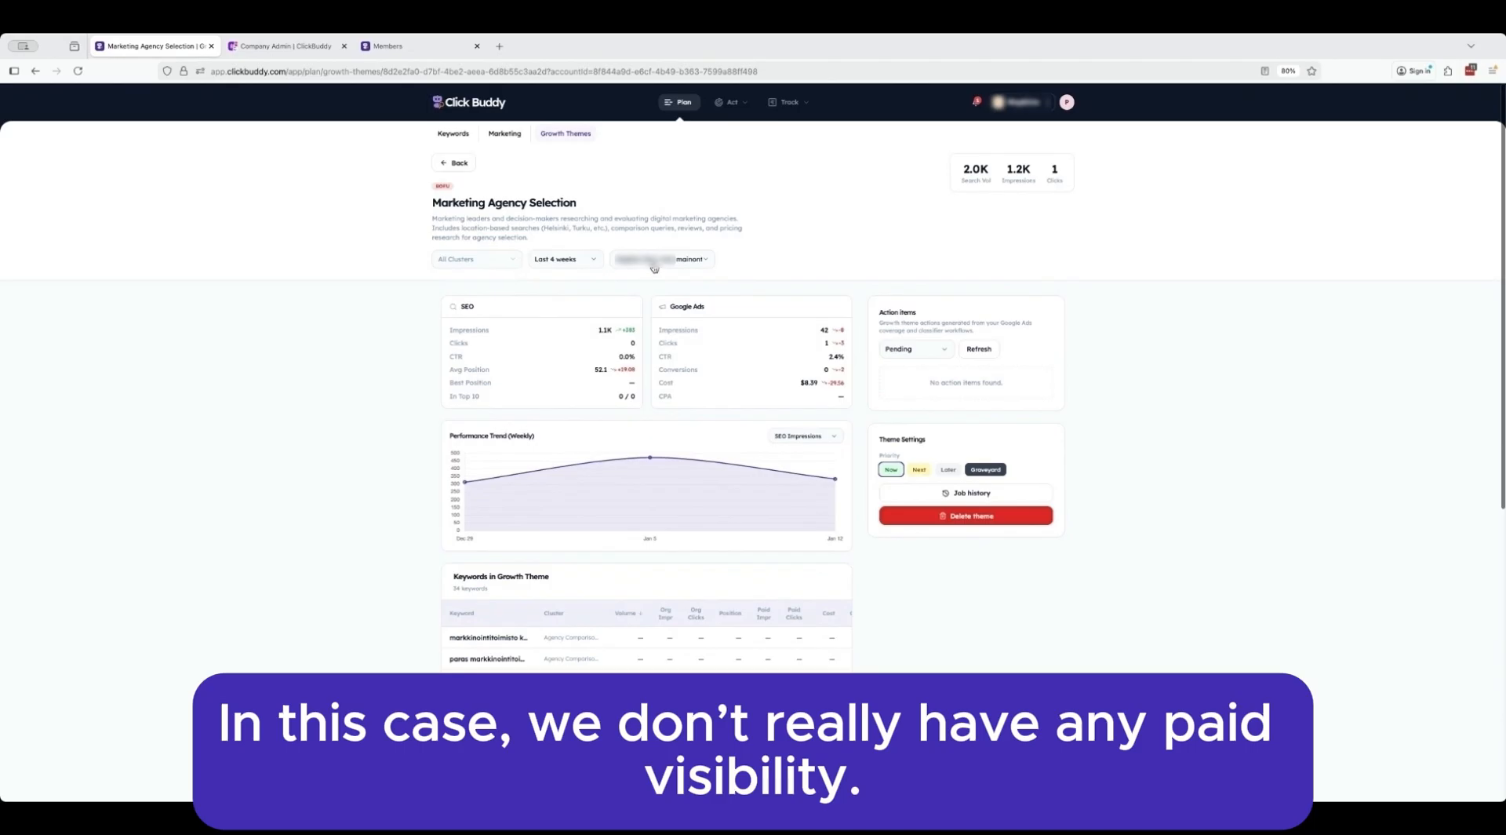
# Step: Filter the theme's performance by the Agency Reviews & Reputation cluster and by Location-Based Agency Search, examining each cluster's data
pyautogui.click(459, 259)
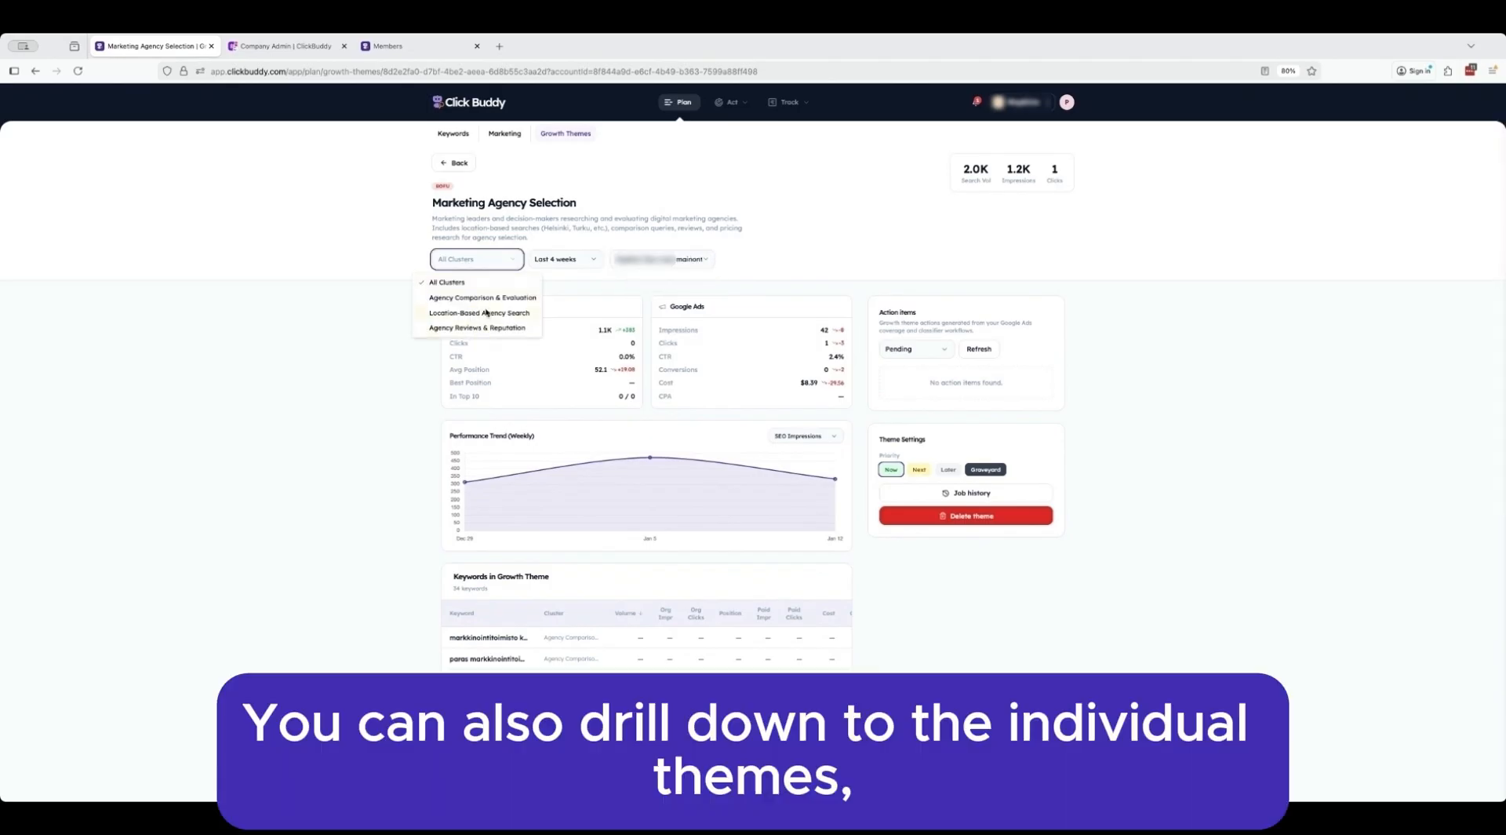
pyautogui.click(480, 327)
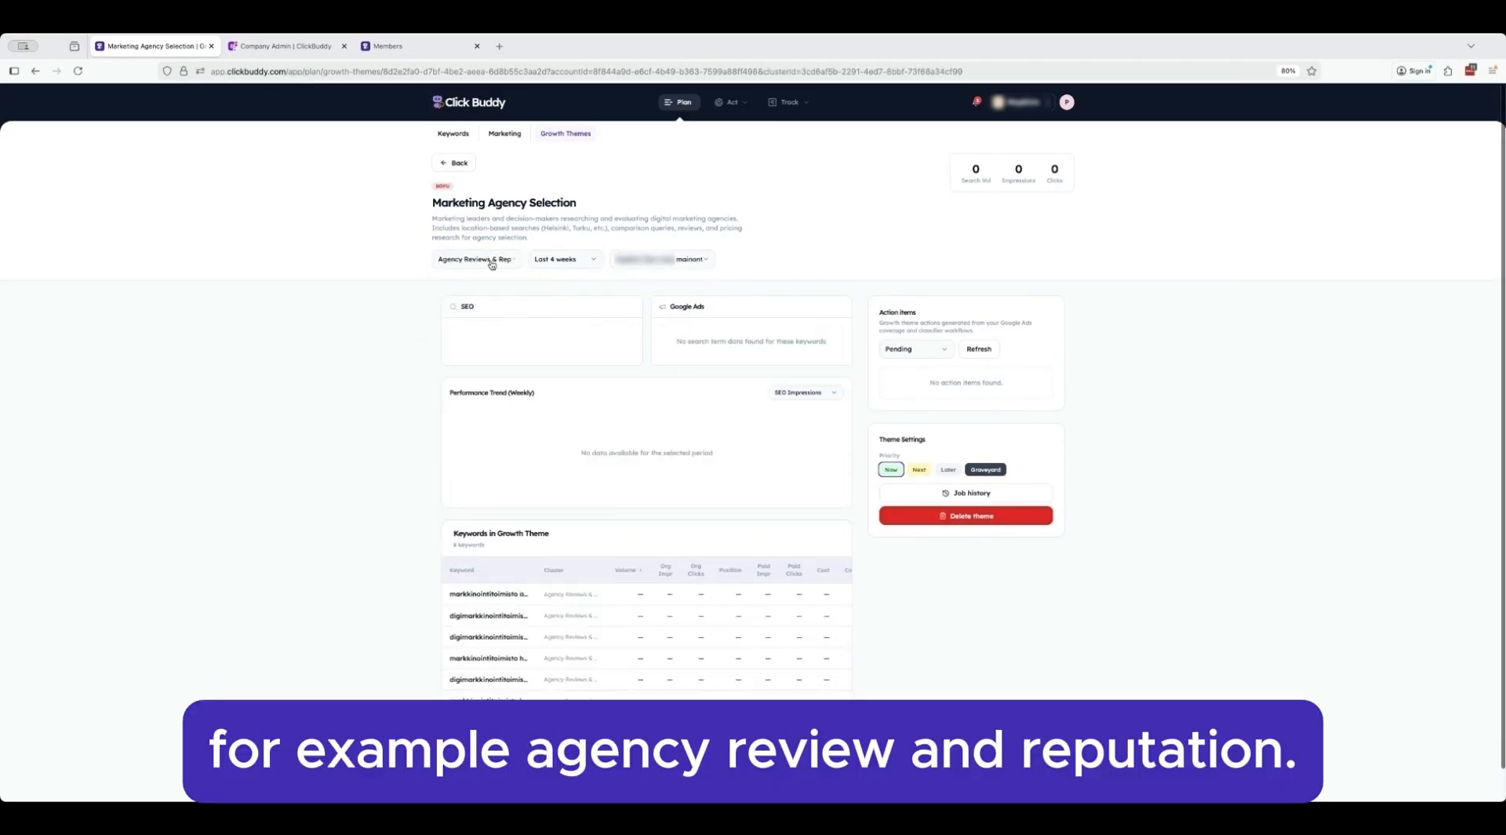
pyautogui.click(487, 263)
pyautogui.click(388, 330)
pyautogui.scroll(-1, 550, 526)
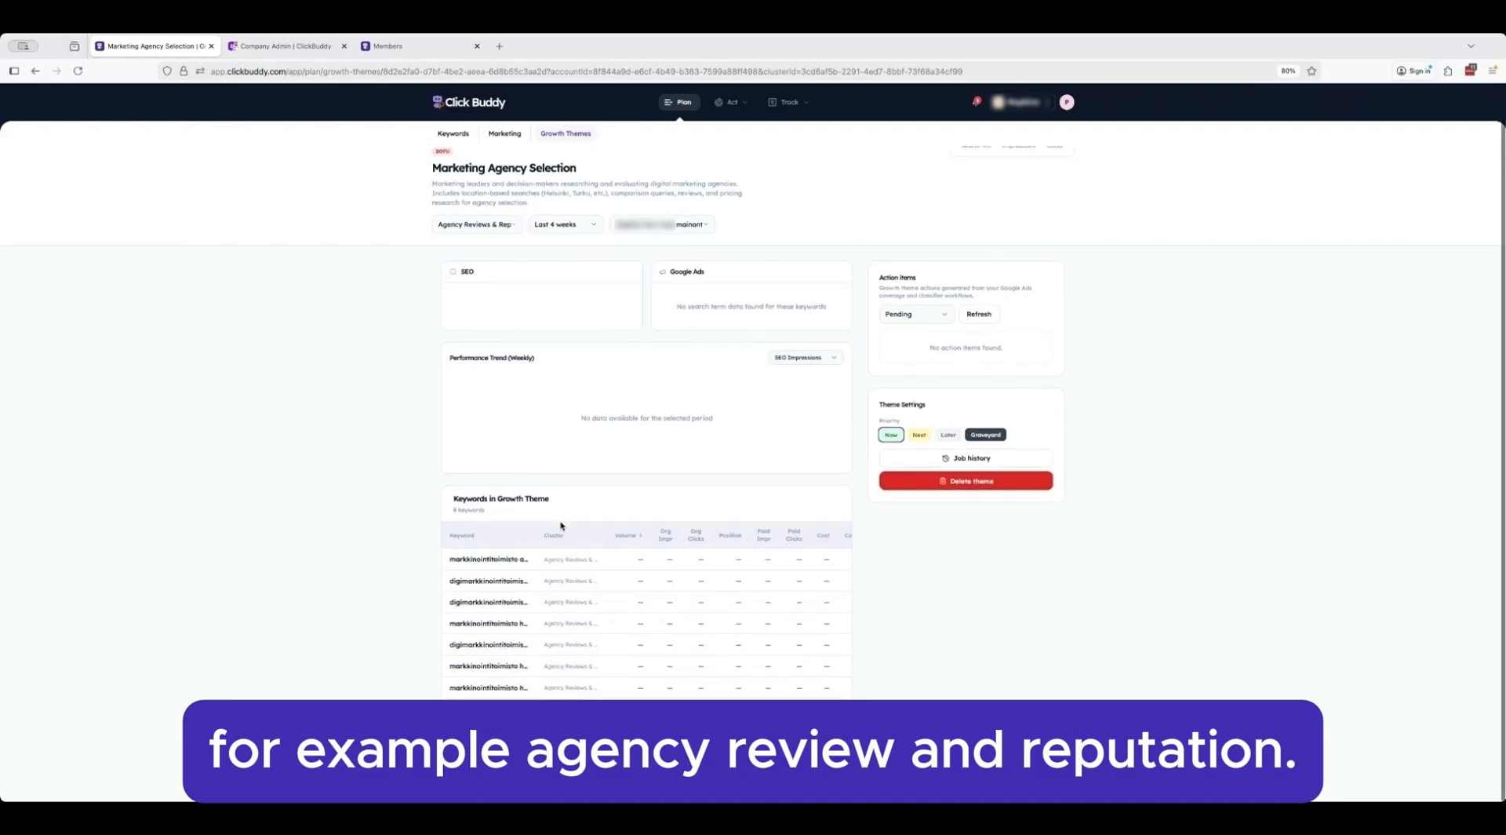
pyautogui.click(475, 226)
pyautogui.click(471, 277)
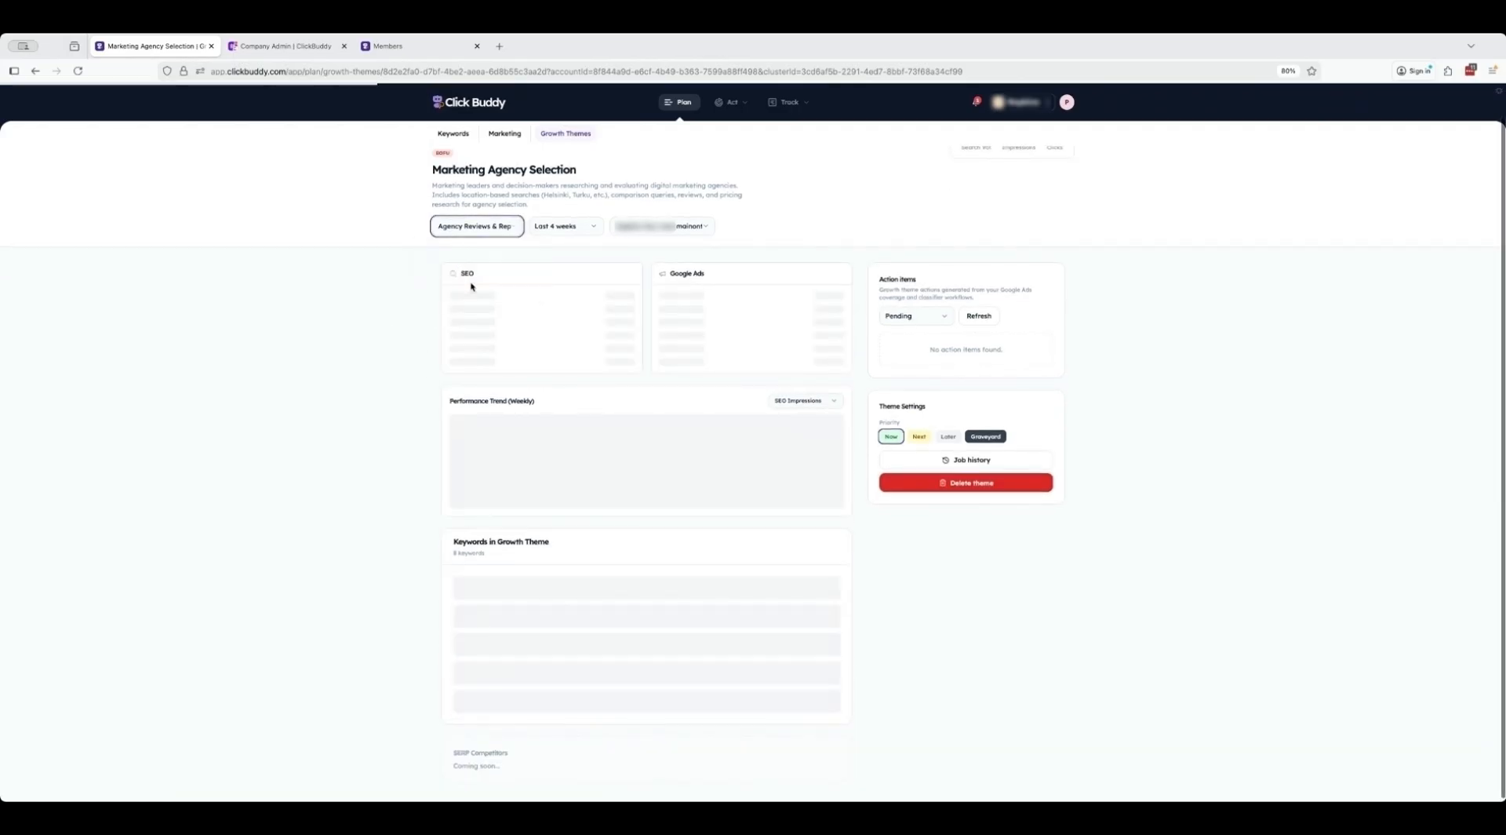
pyautogui.scroll(1, 685, 550)
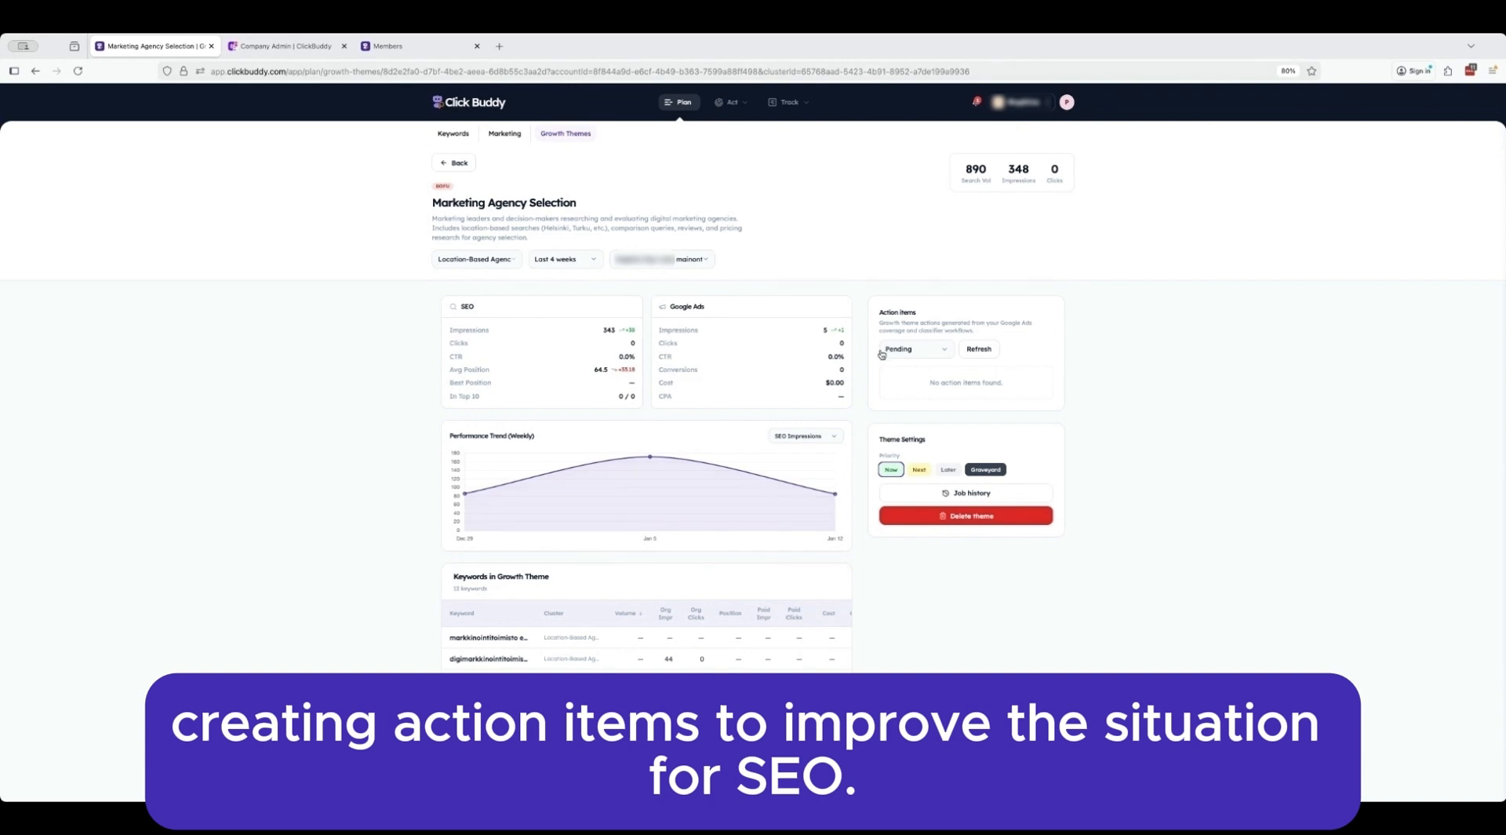
# Step: Open the Google Ads Management for Performance Marketers theme, check its action items, and return to the growth themes overview
pyautogui.click(445, 162)
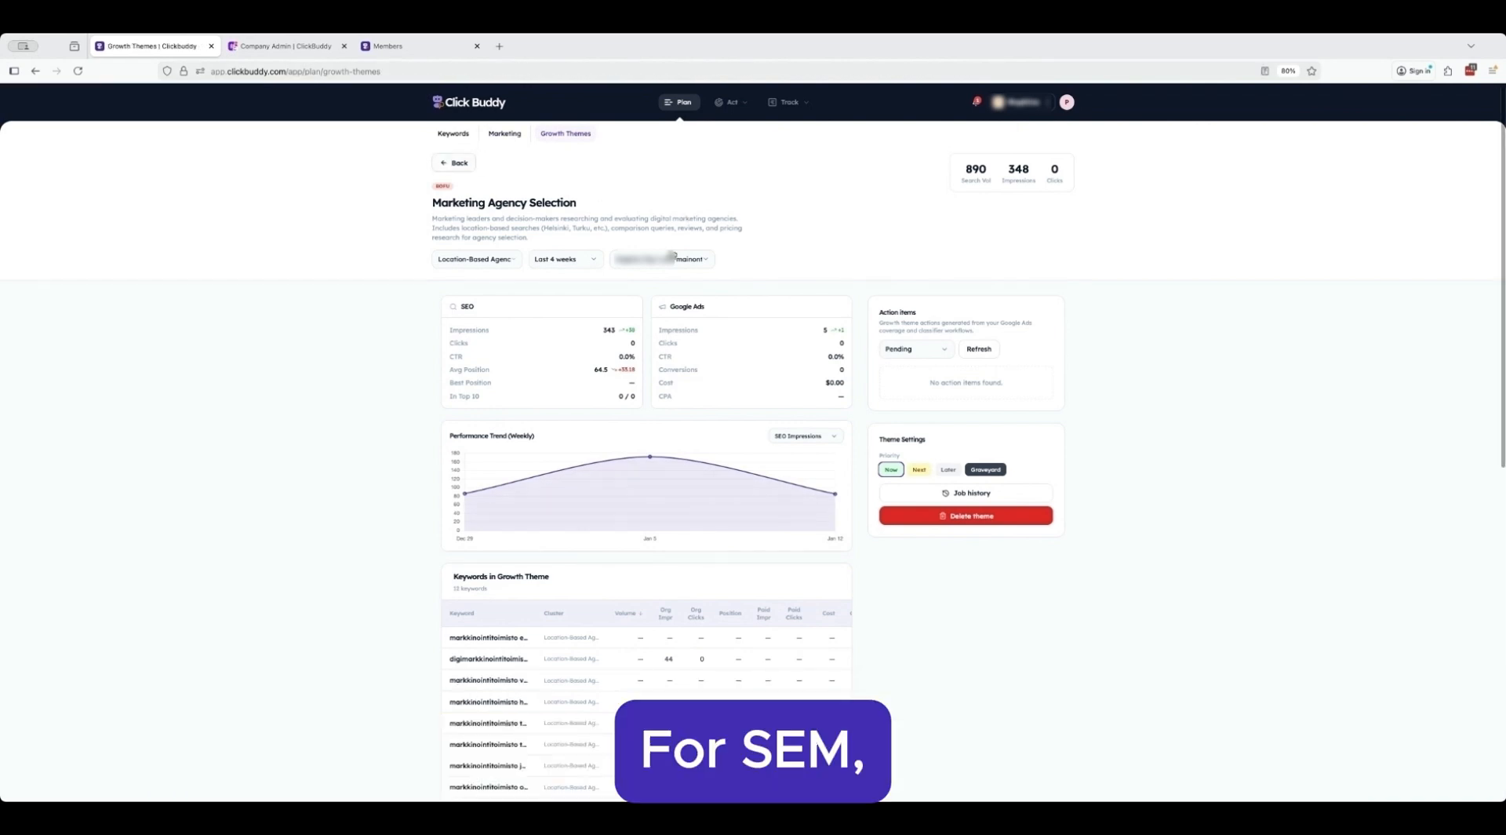
pyautogui.click(541, 419)
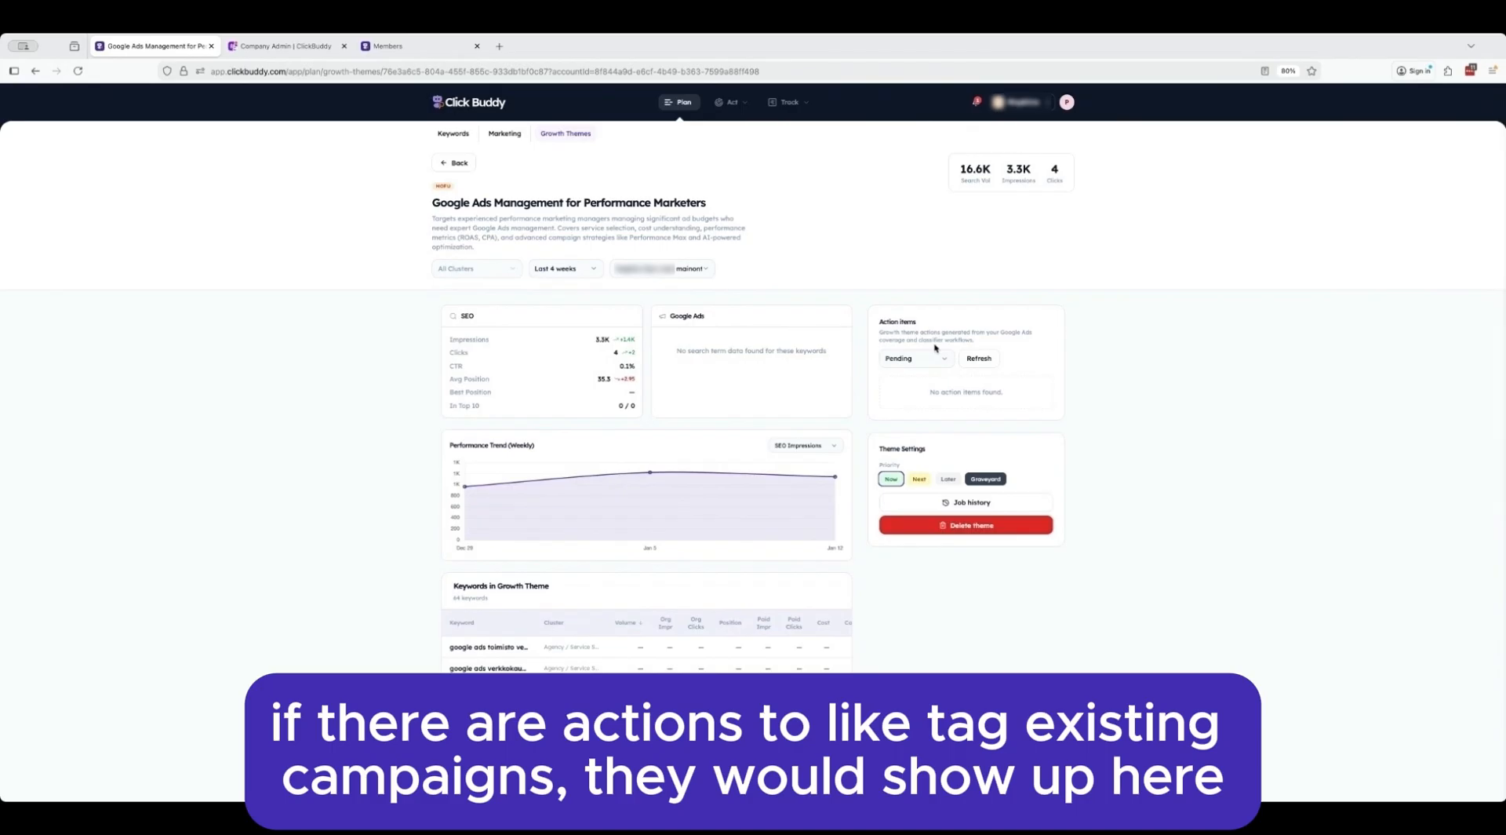
pyautogui.click(436, 165)
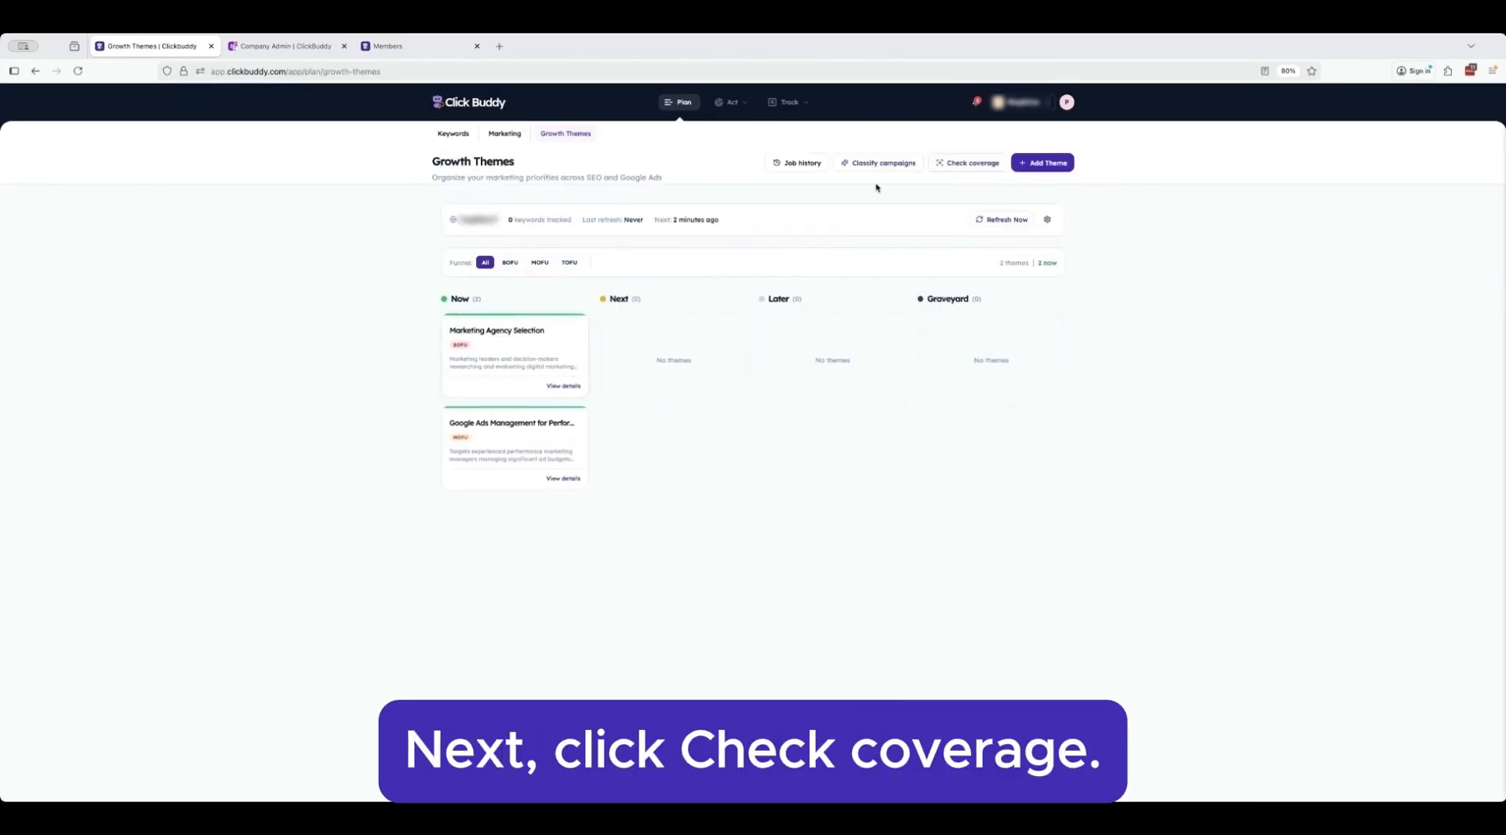
# Step: Start a coverage scan that creates new campaigns only and analyses just the Marketing Agency Selection growth theme
pyautogui.click(967, 162)
pyautogui.click(539, 347)
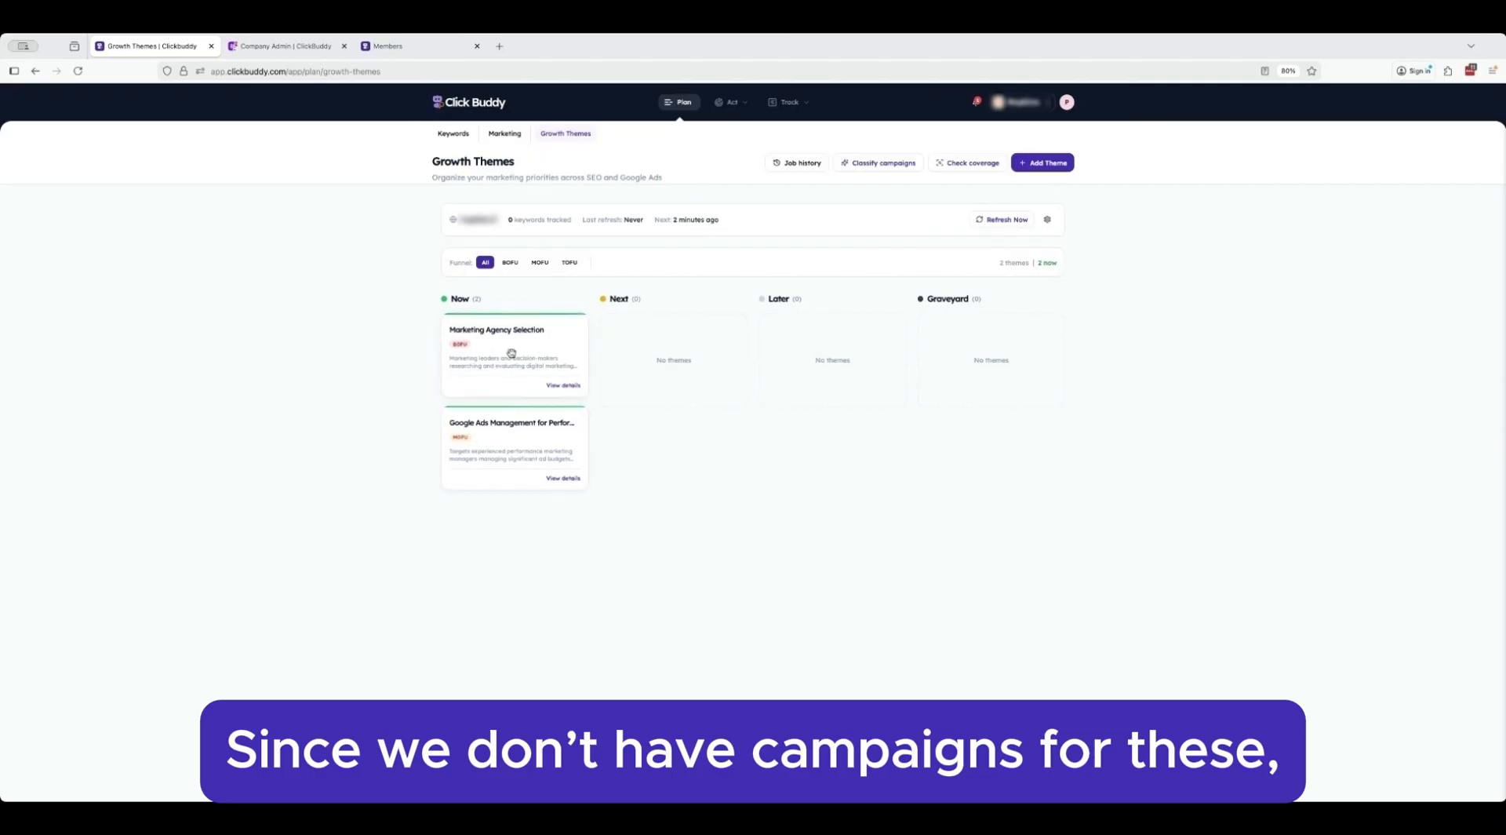
pyautogui.click(967, 164)
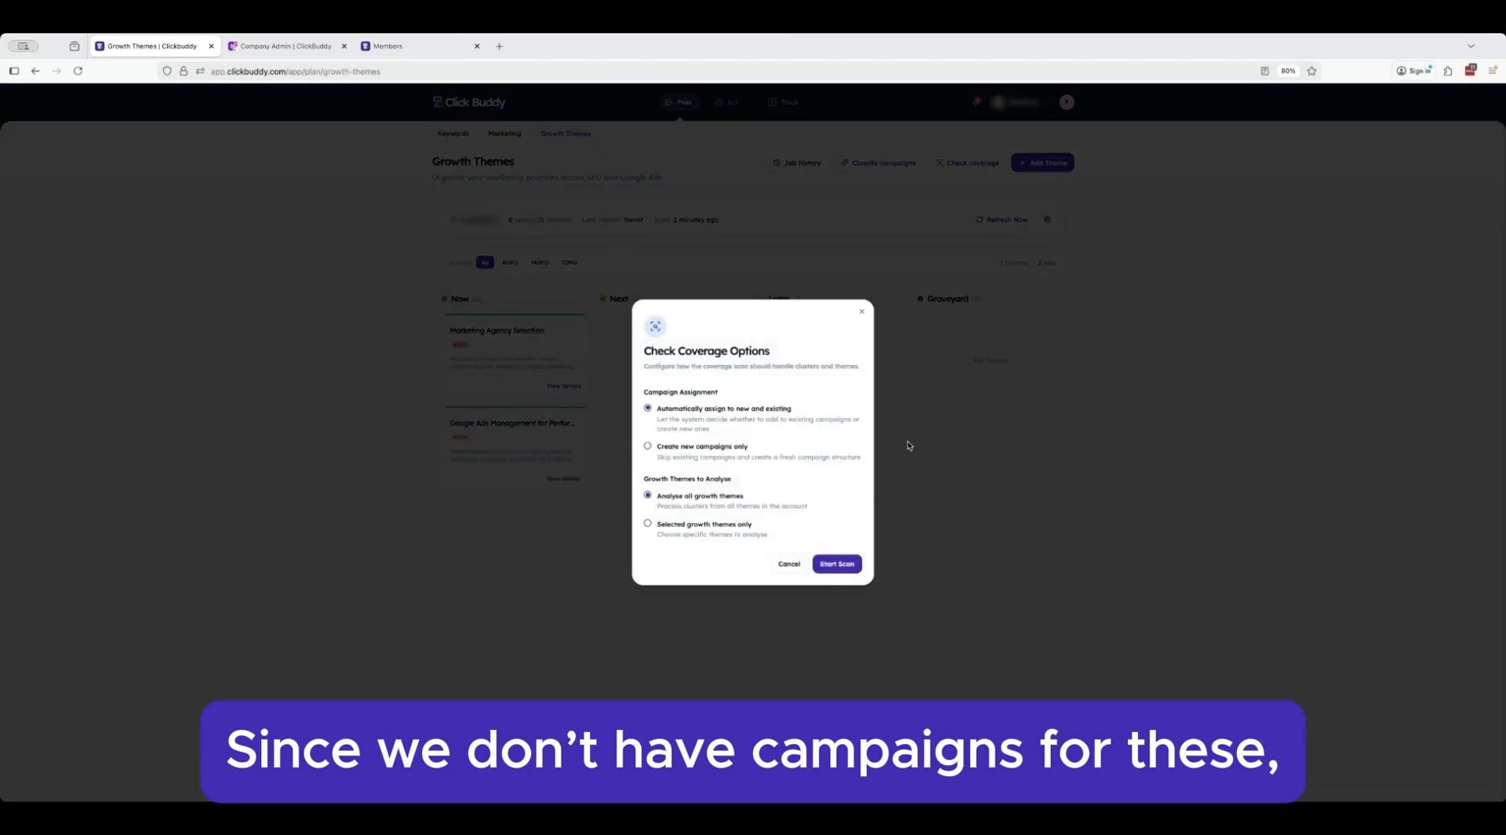
pyautogui.click(677, 448)
pyautogui.click(713, 524)
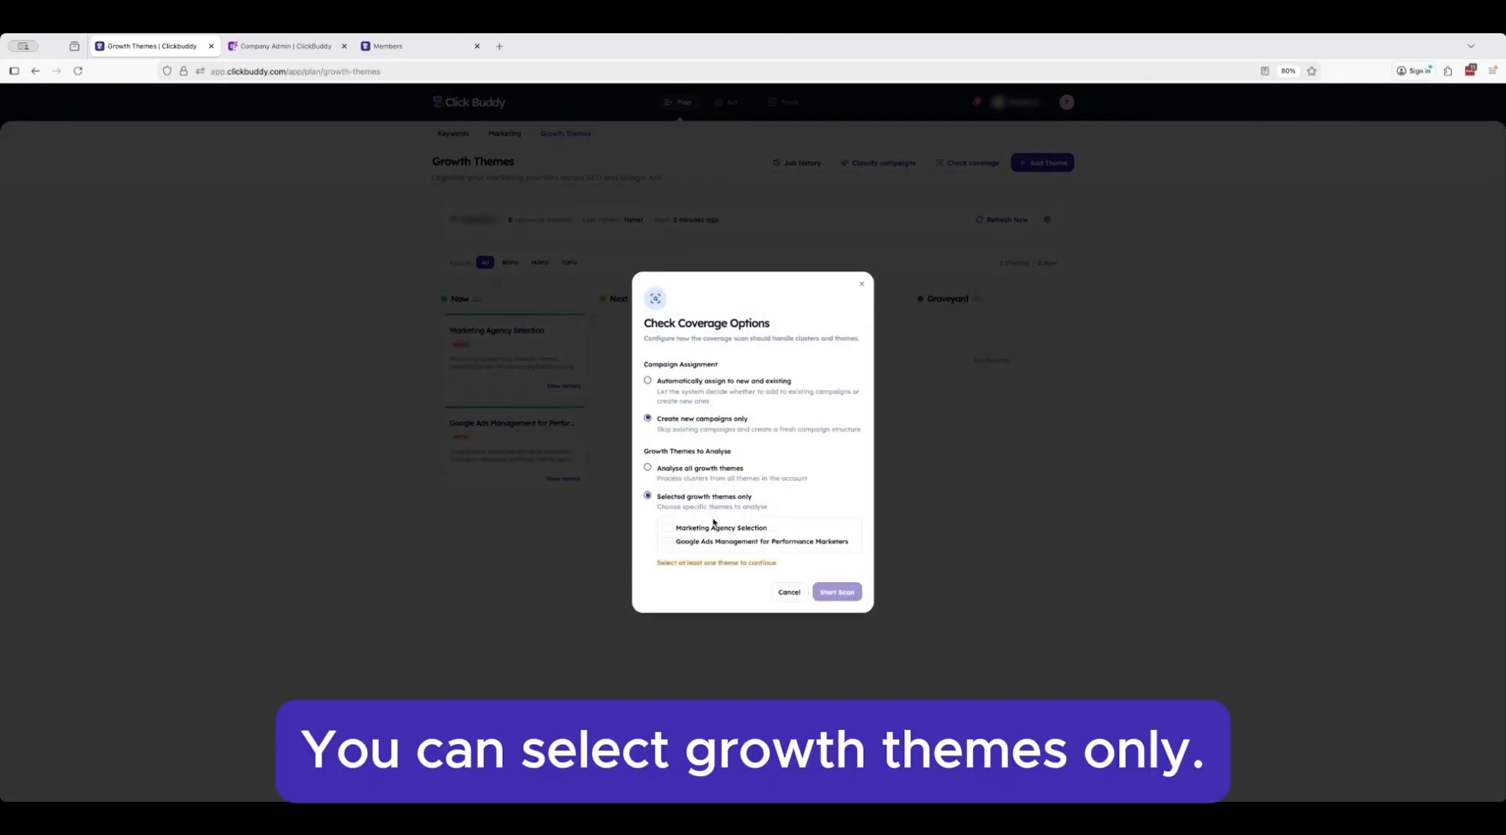
pyautogui.click(667, 528)
pyautogui.click(668, 549)
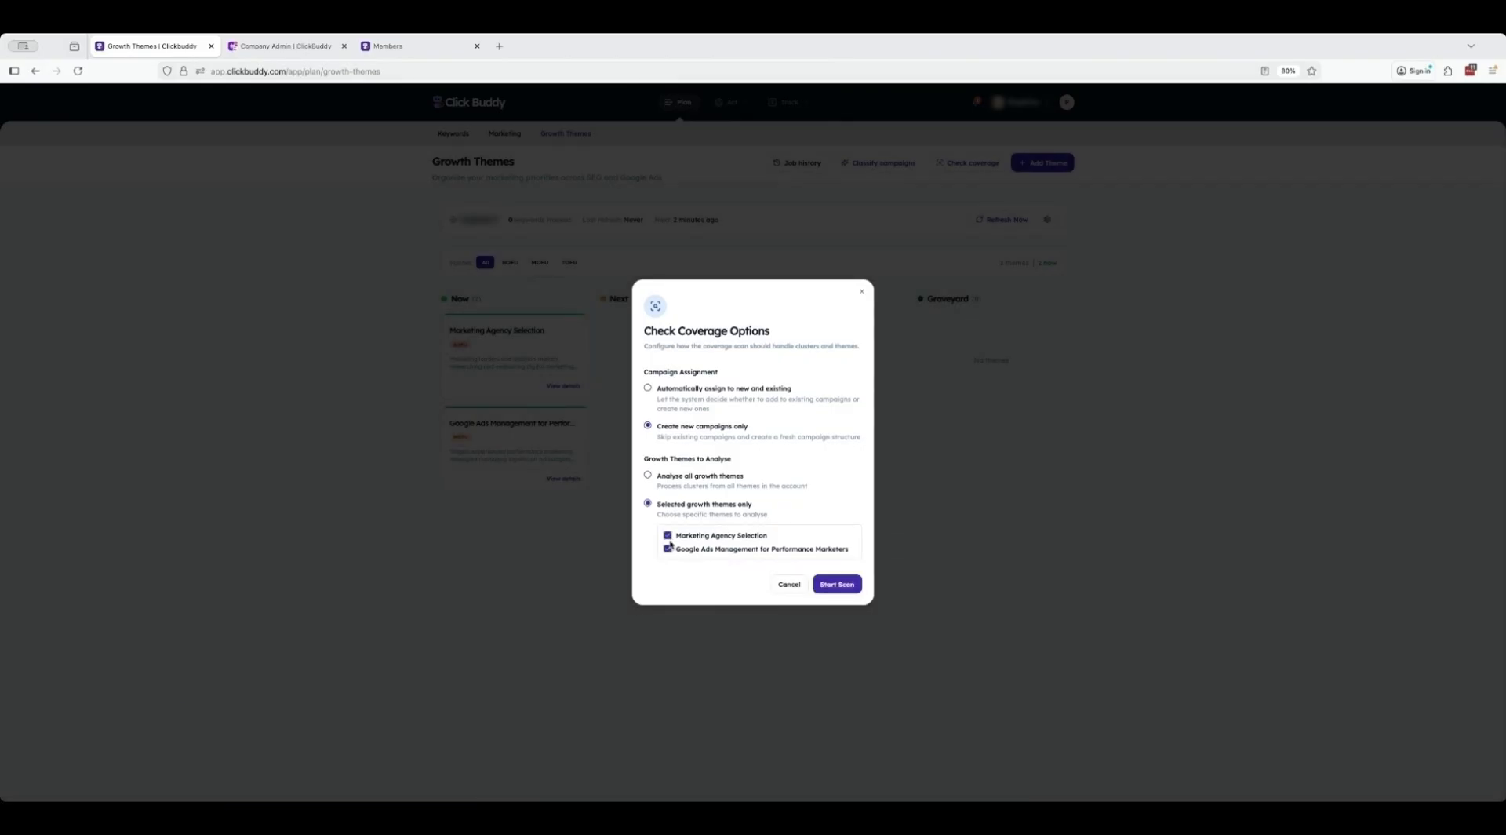
pyautogui.click(668, 549)
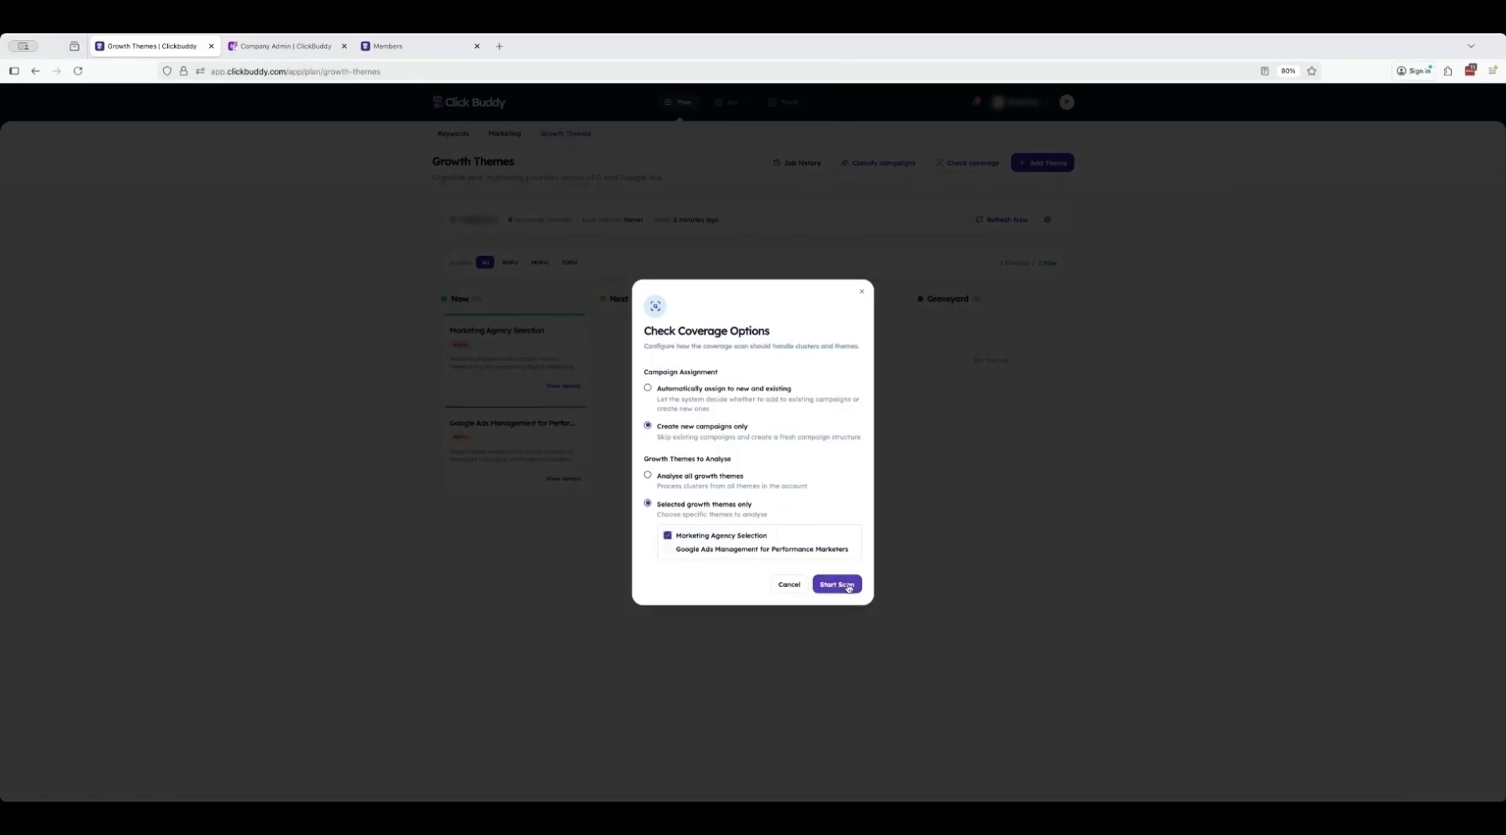
pyautogui.click(848, 586)
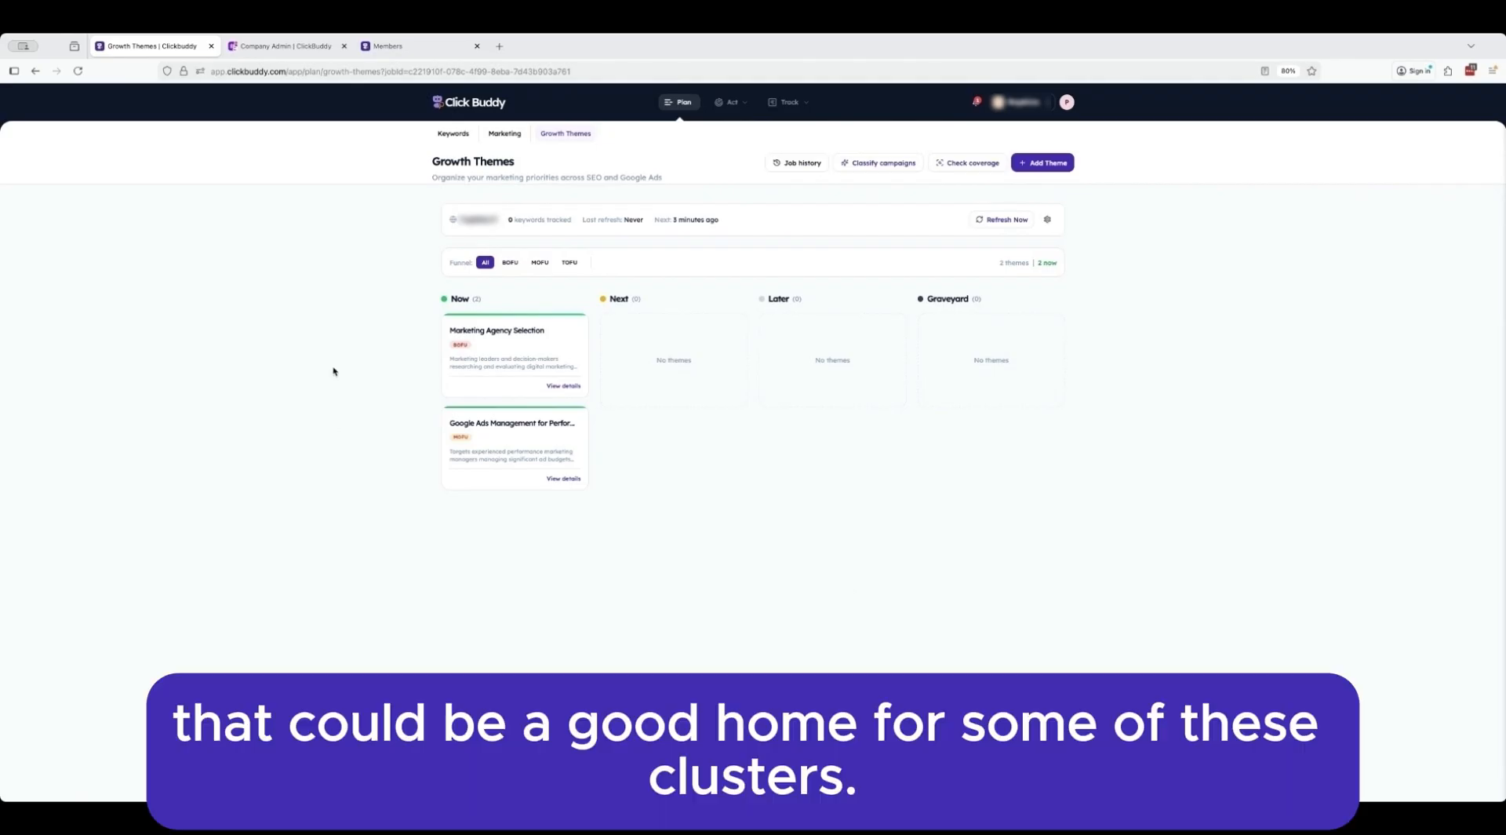
# Step: Reopen the Marketing Agency Selection theme, review its keywords and available clusters, and return to the growth themes overview
pyautogui.click(494, 345)
pyautogui.scroll(-10, 709, 498)
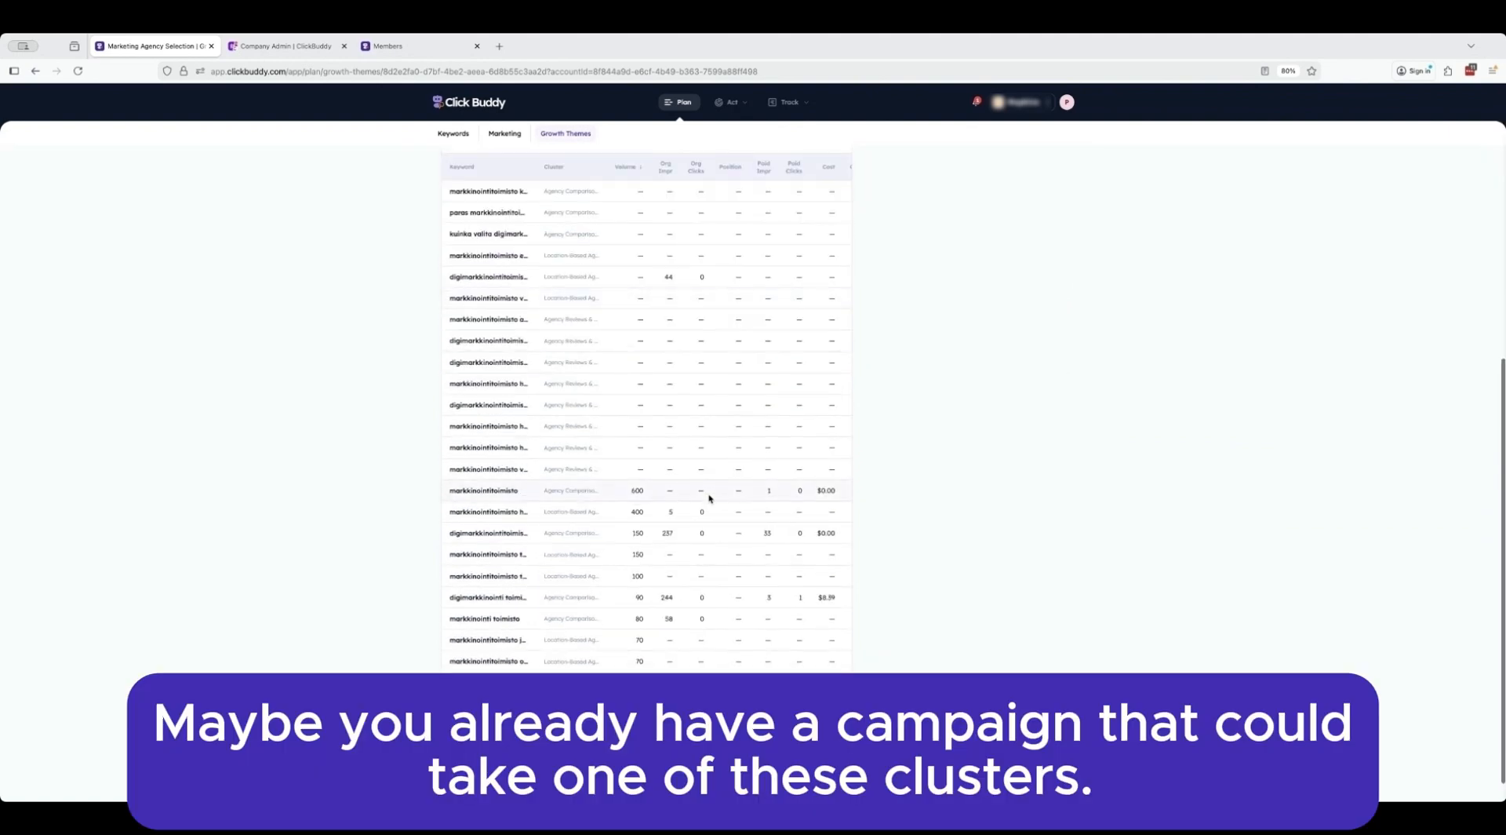
pyautogui.scroll(10, 709, 498)
pyautogui.click(476, 257)
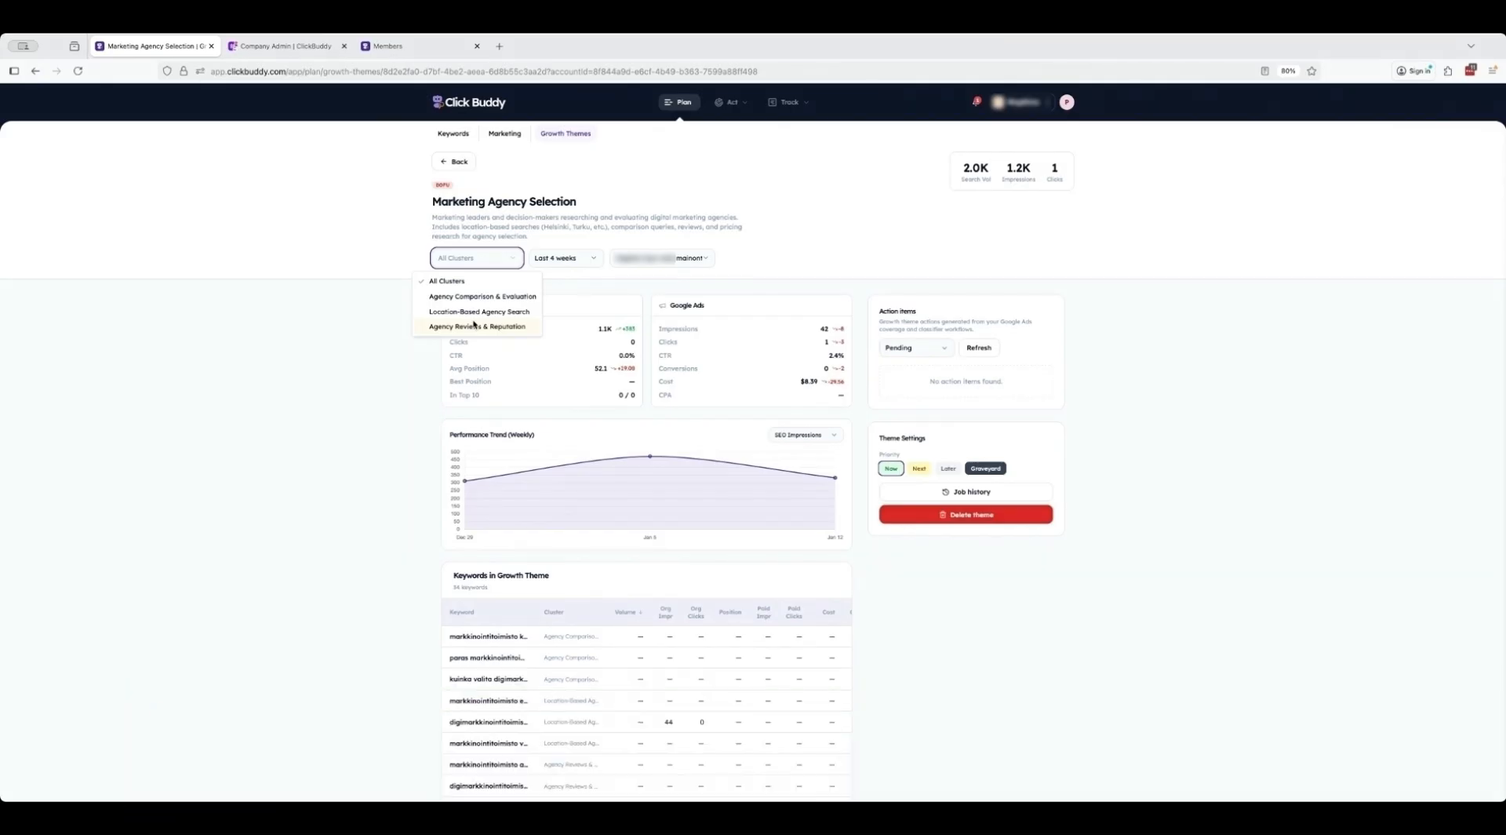
pyautogui.click(408, 364)
pyautogui.scroll(-4, 579, 369)
pyautogui.scroll(3, 586, 502)
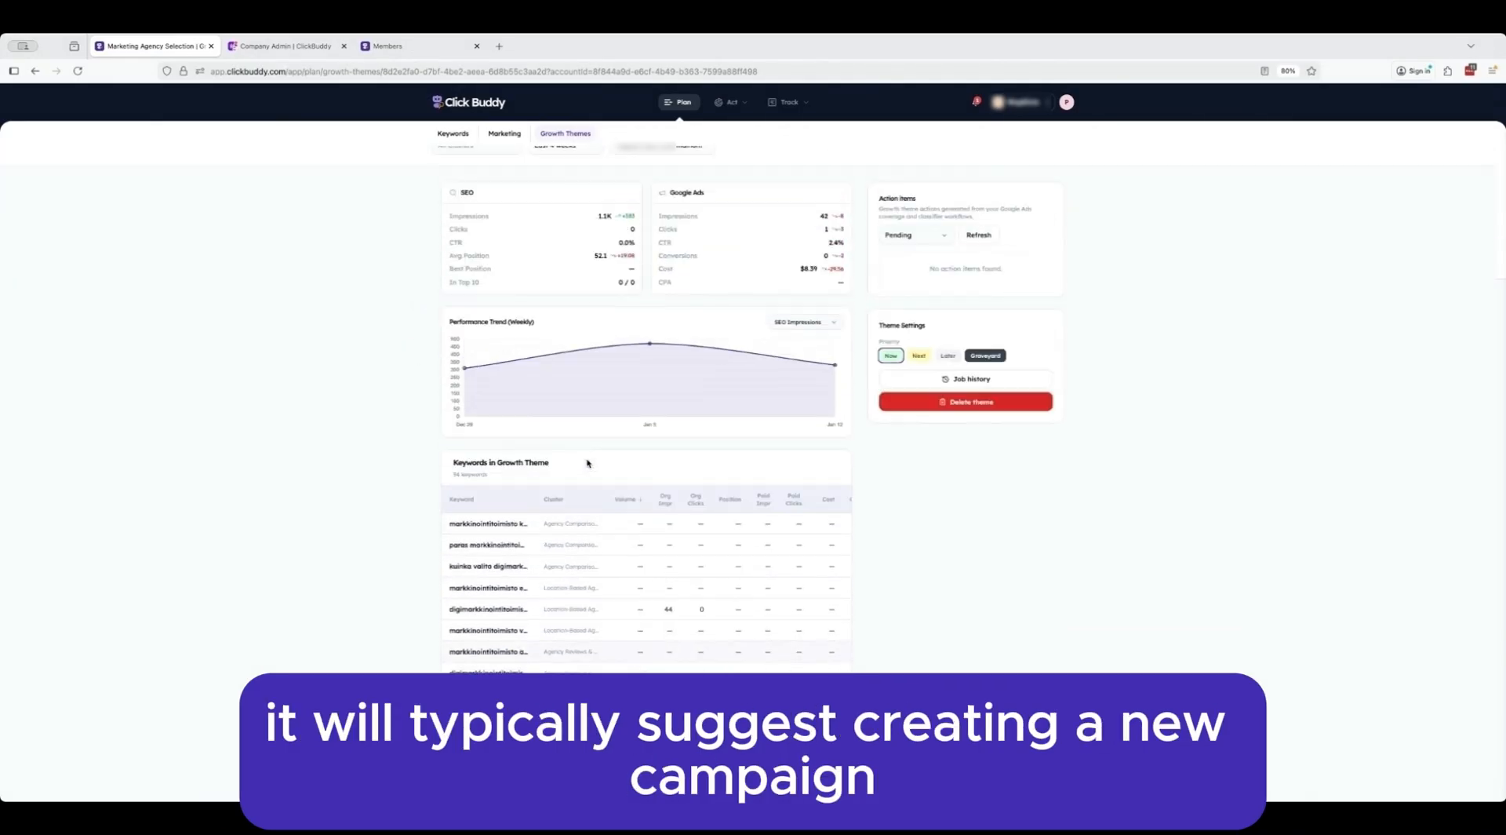
pyautogui.scroll(-4, 587, 463)
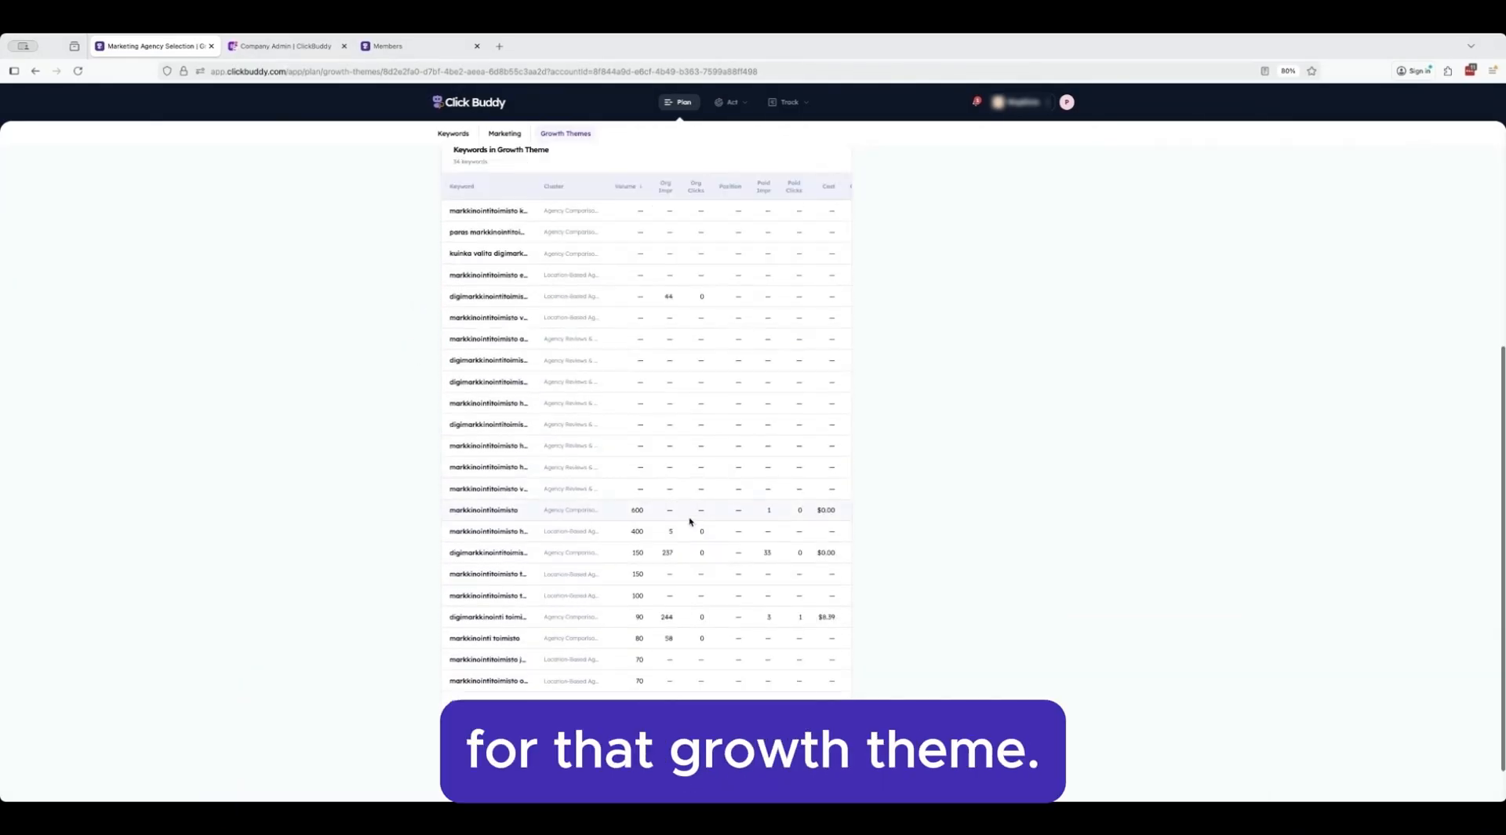
pyautogui.scroll(5, 689, 520)
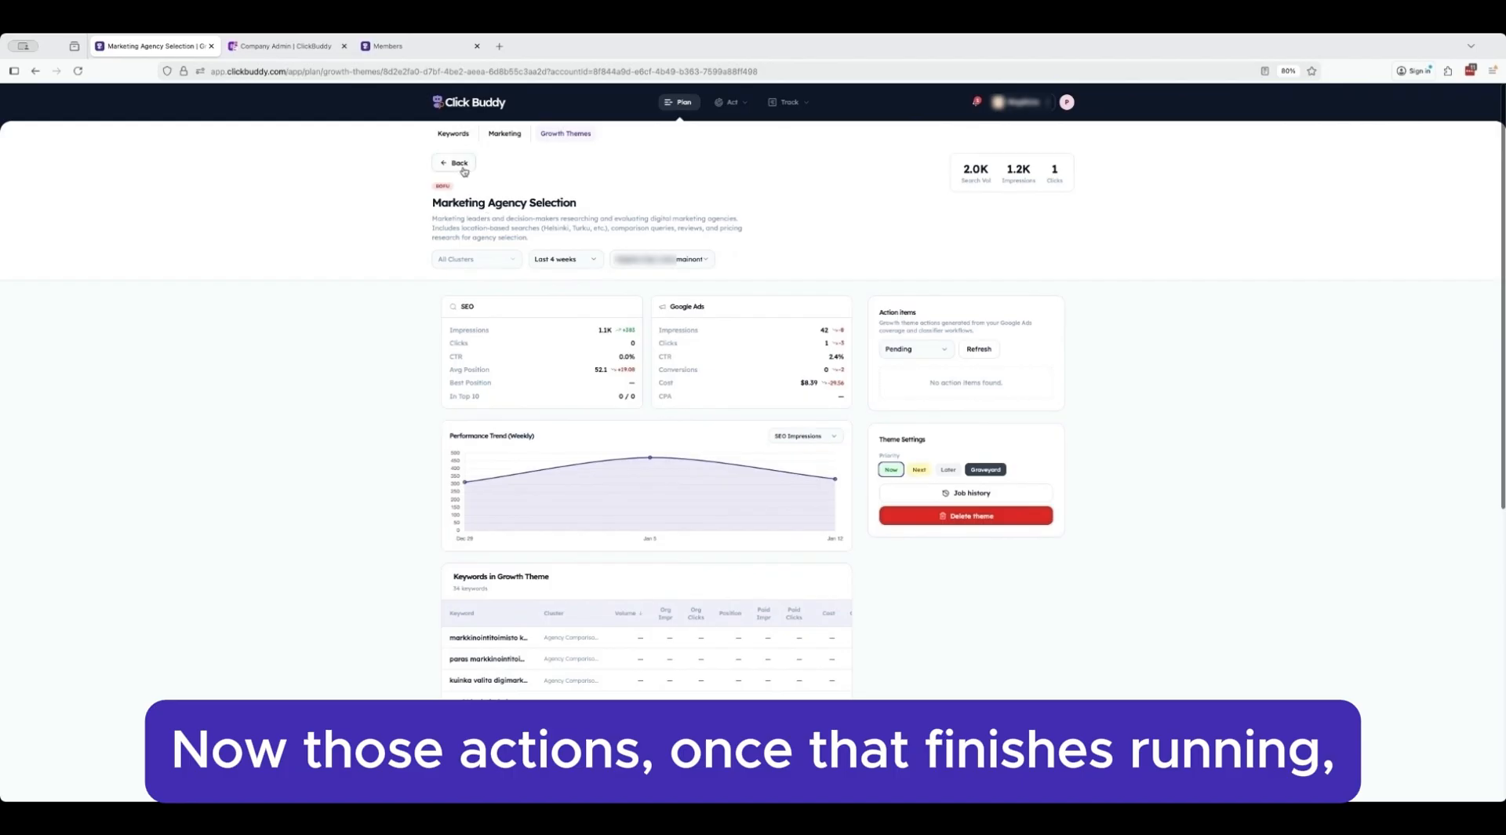
pyautogui.click(459, 164)
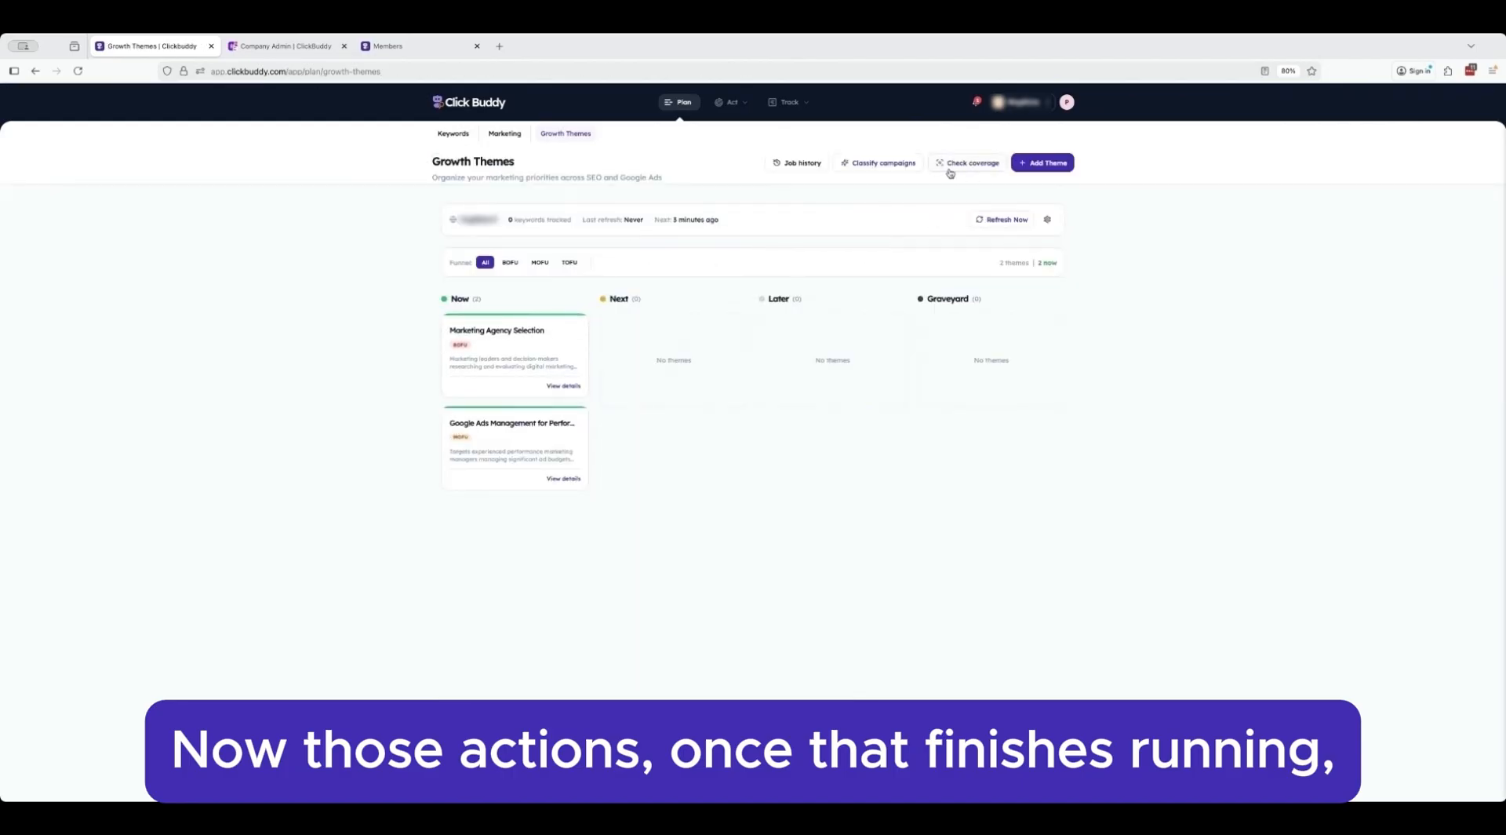
# Step: Check the growth theme job history and the Marketing Agency Selection theme's action items for scan results
pyautogui.click(806, 164)
pyautogui.click(1478, 102)
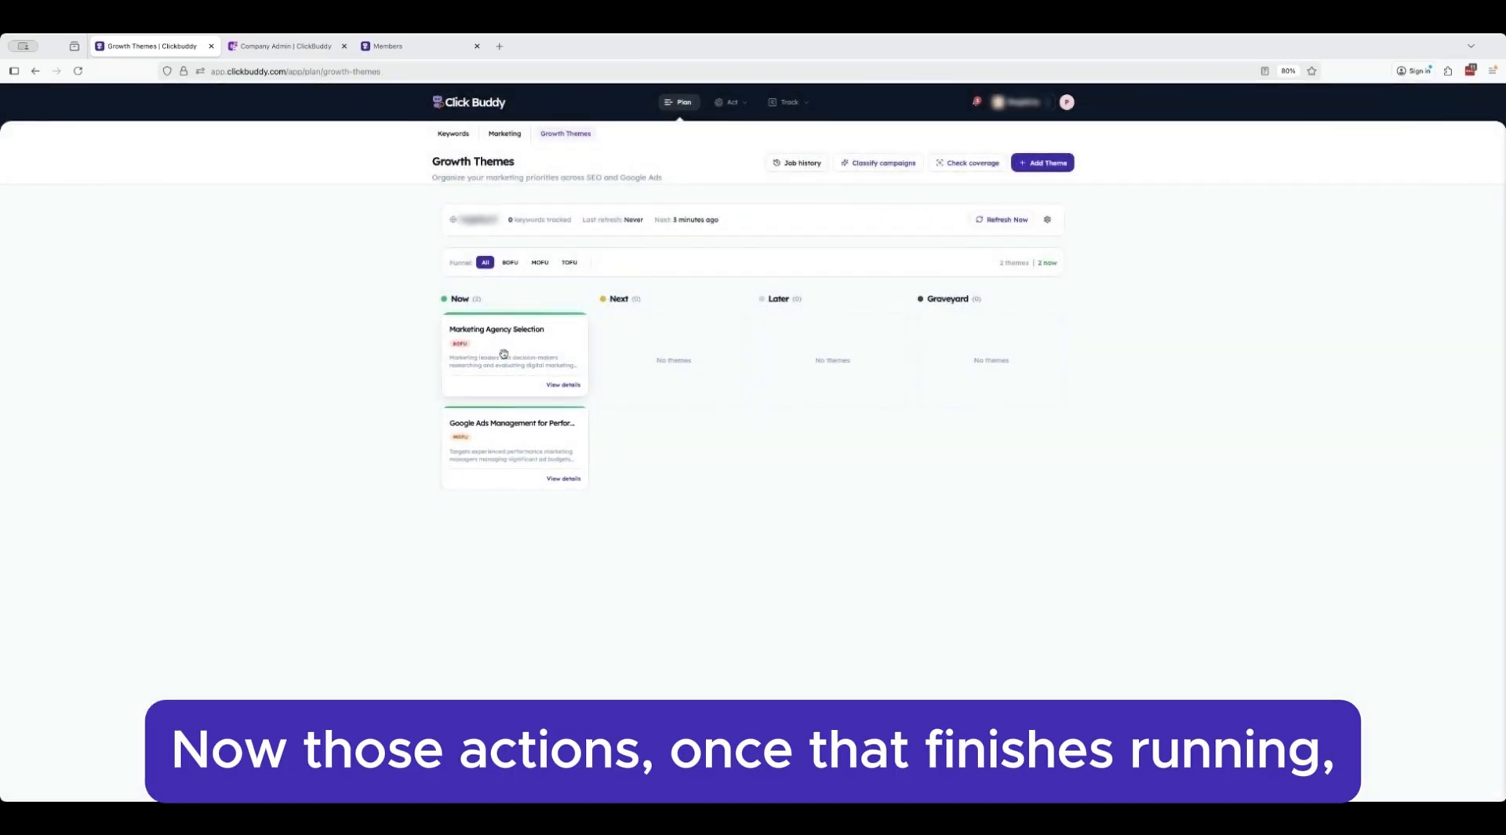
pyautogui.click(505, 357)
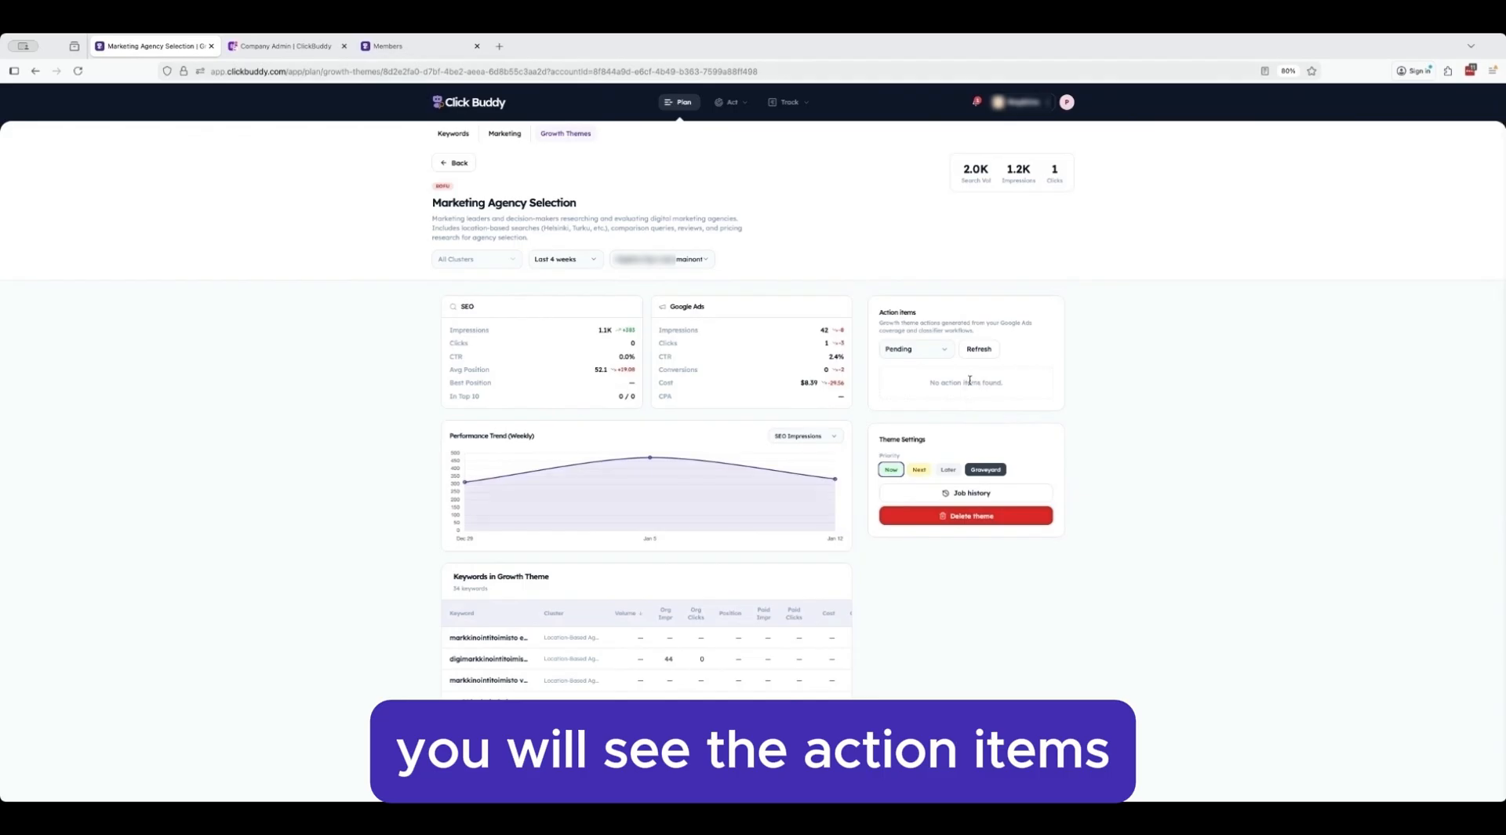
pyautogui.click(455, 163)
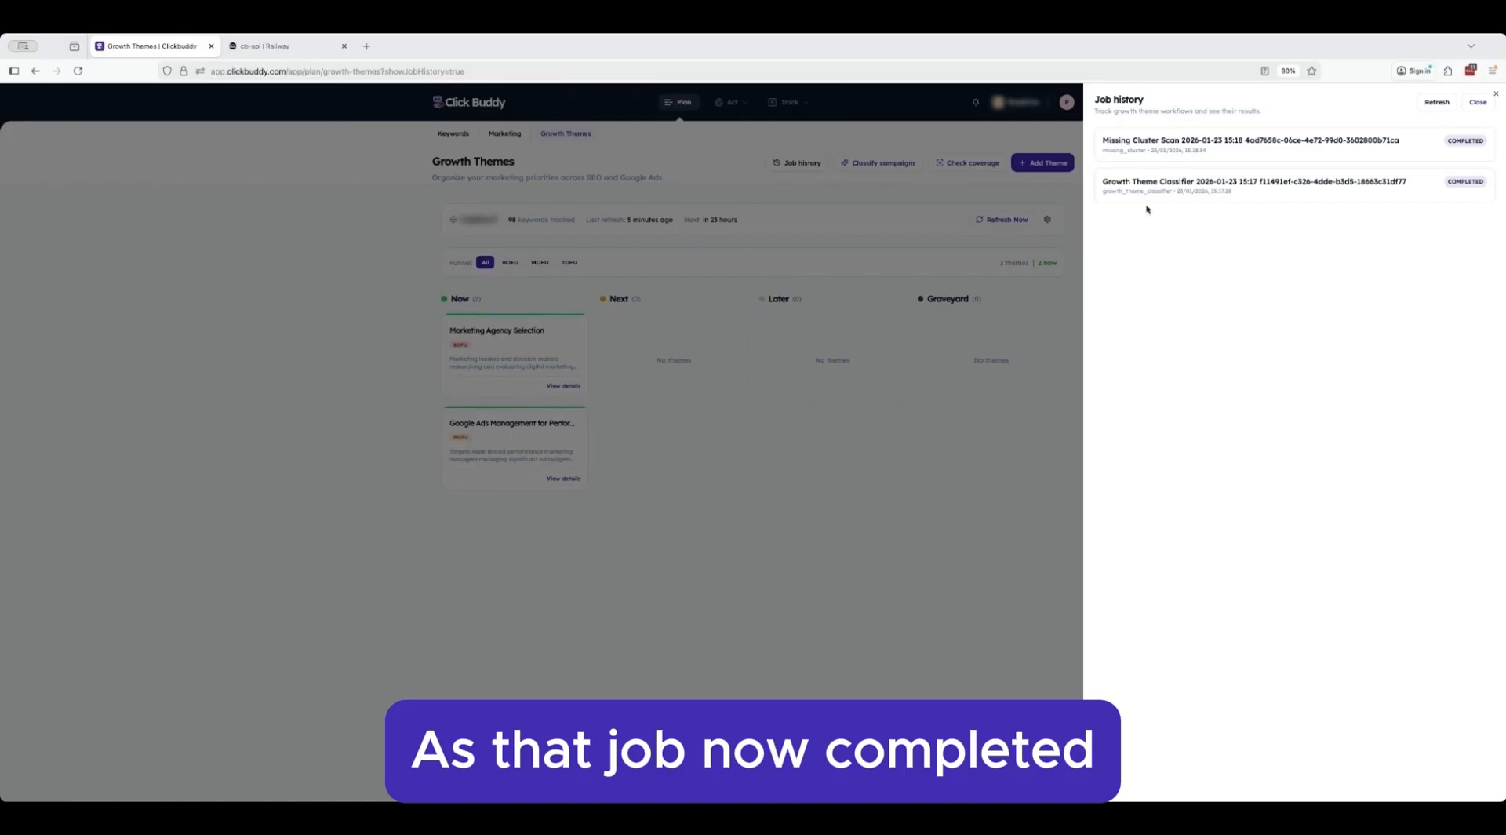
# Step: Close the job history and review the coverage scan's campaign assignment options without starting a scan
pyautogui.click(1498, 94)
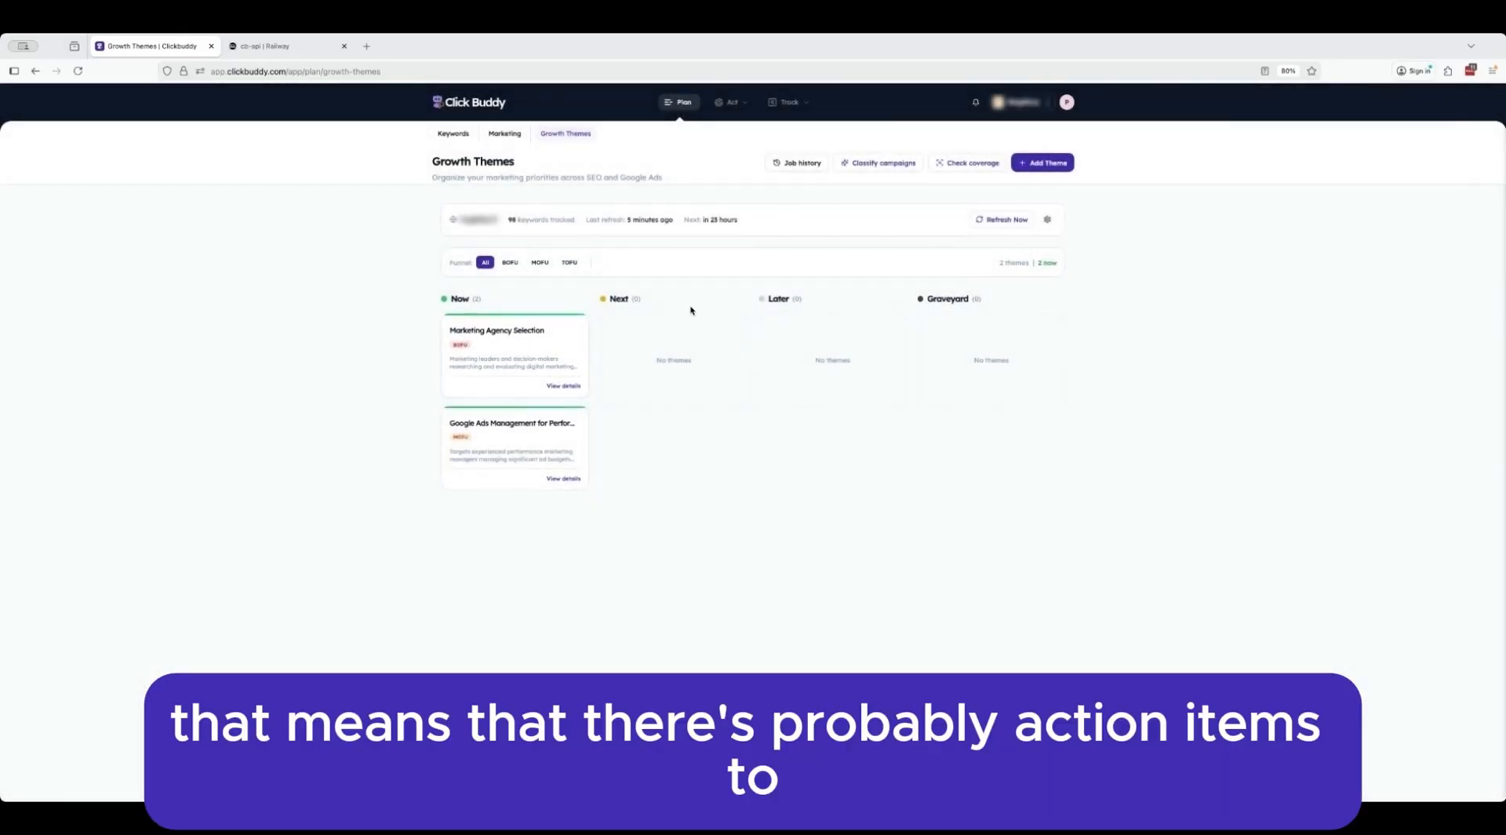
pyautogui.click(991, 164)
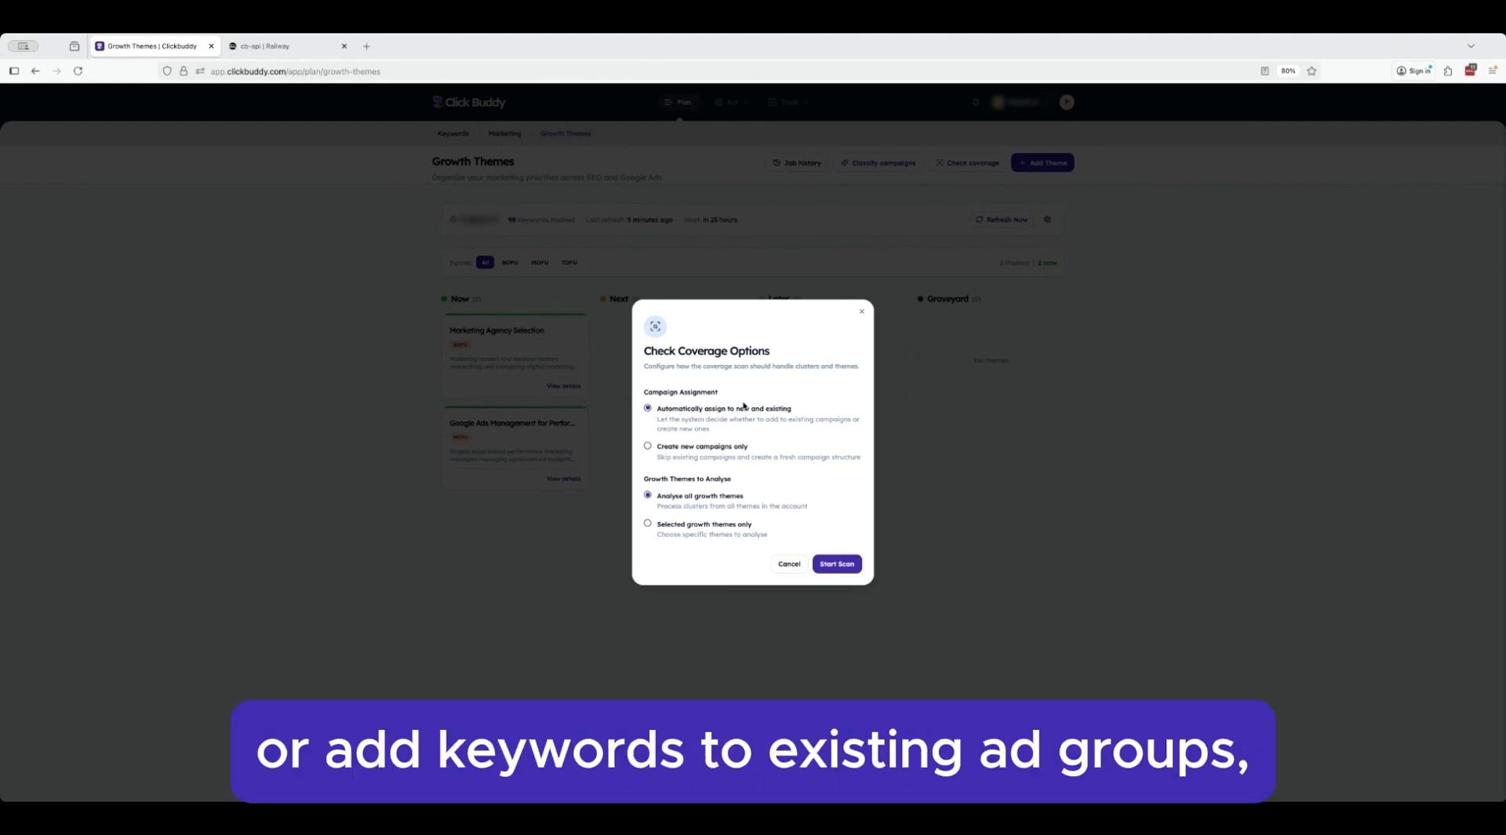
pyautogui.click(862, 312)
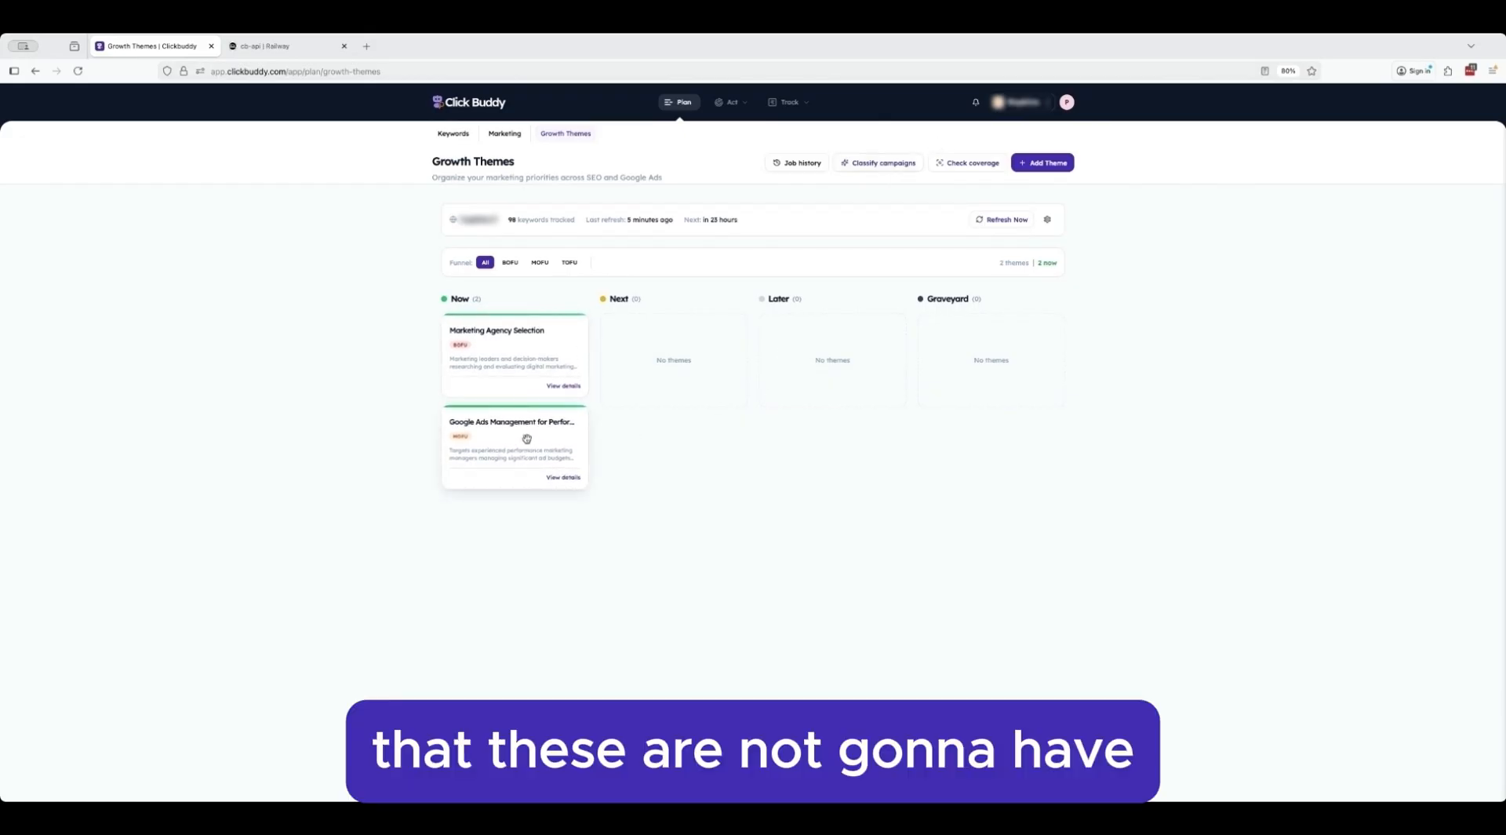
# Step: Check the Google Ads Management theme for action items and review the pending campaign suggestion in Marketing Agency Selection
pyautogui.click(525, 445)
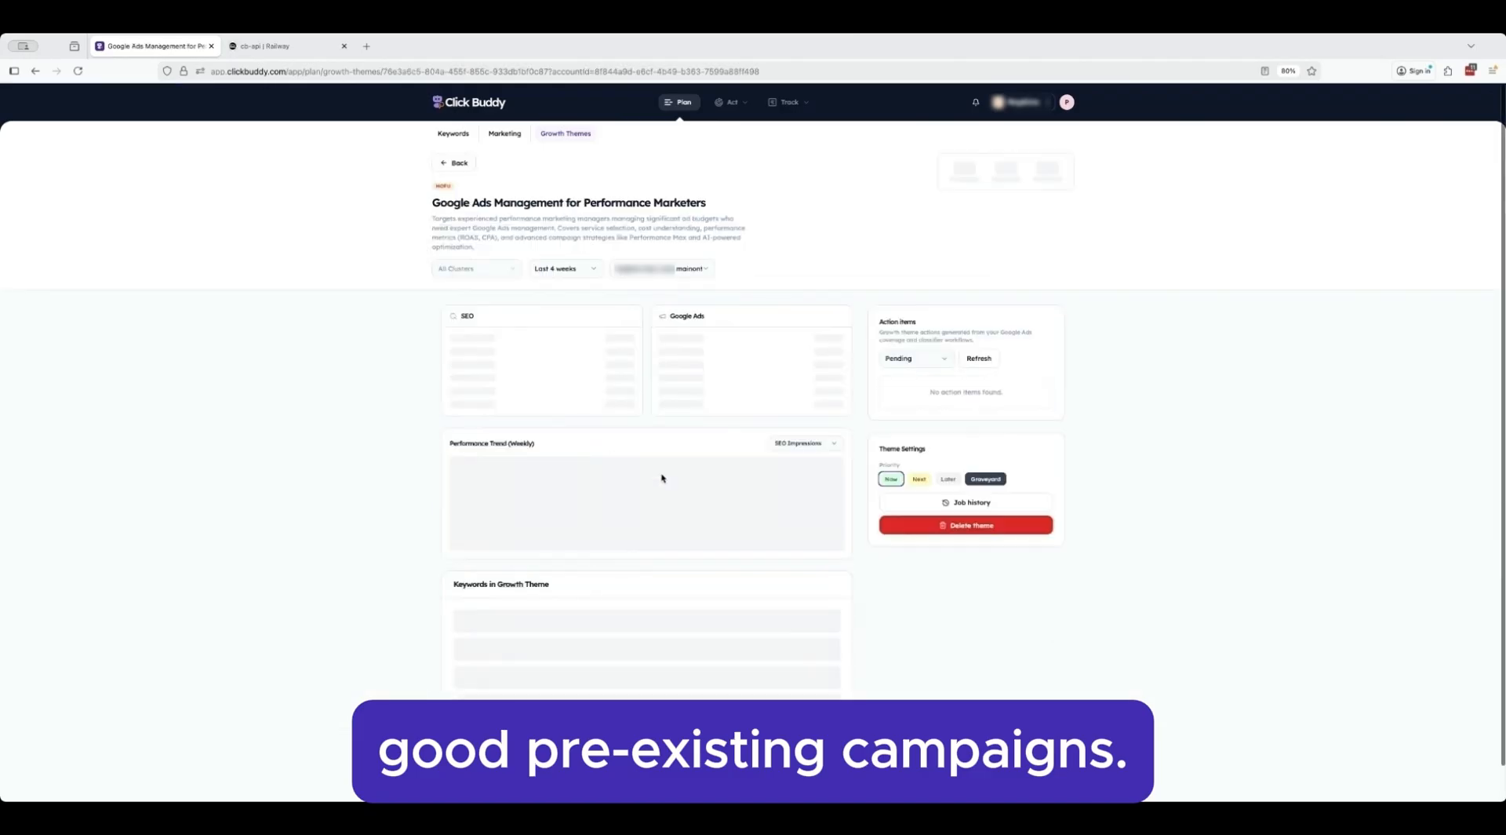
pyautogui.click(519, 350)
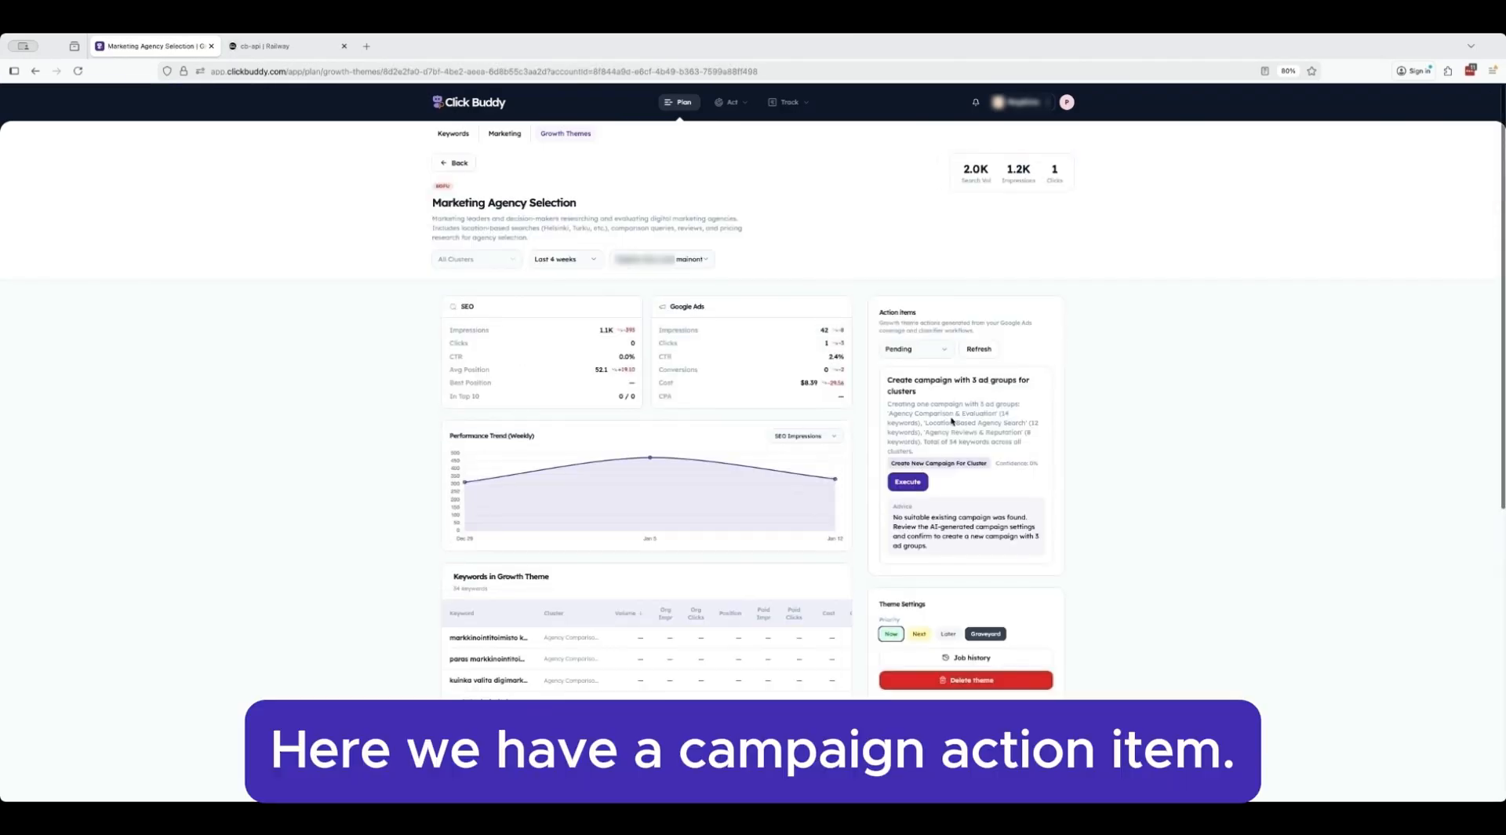
pyautogui.scroll(-2, 939, 383)
pyautogui.scroll(1, 926, 382)
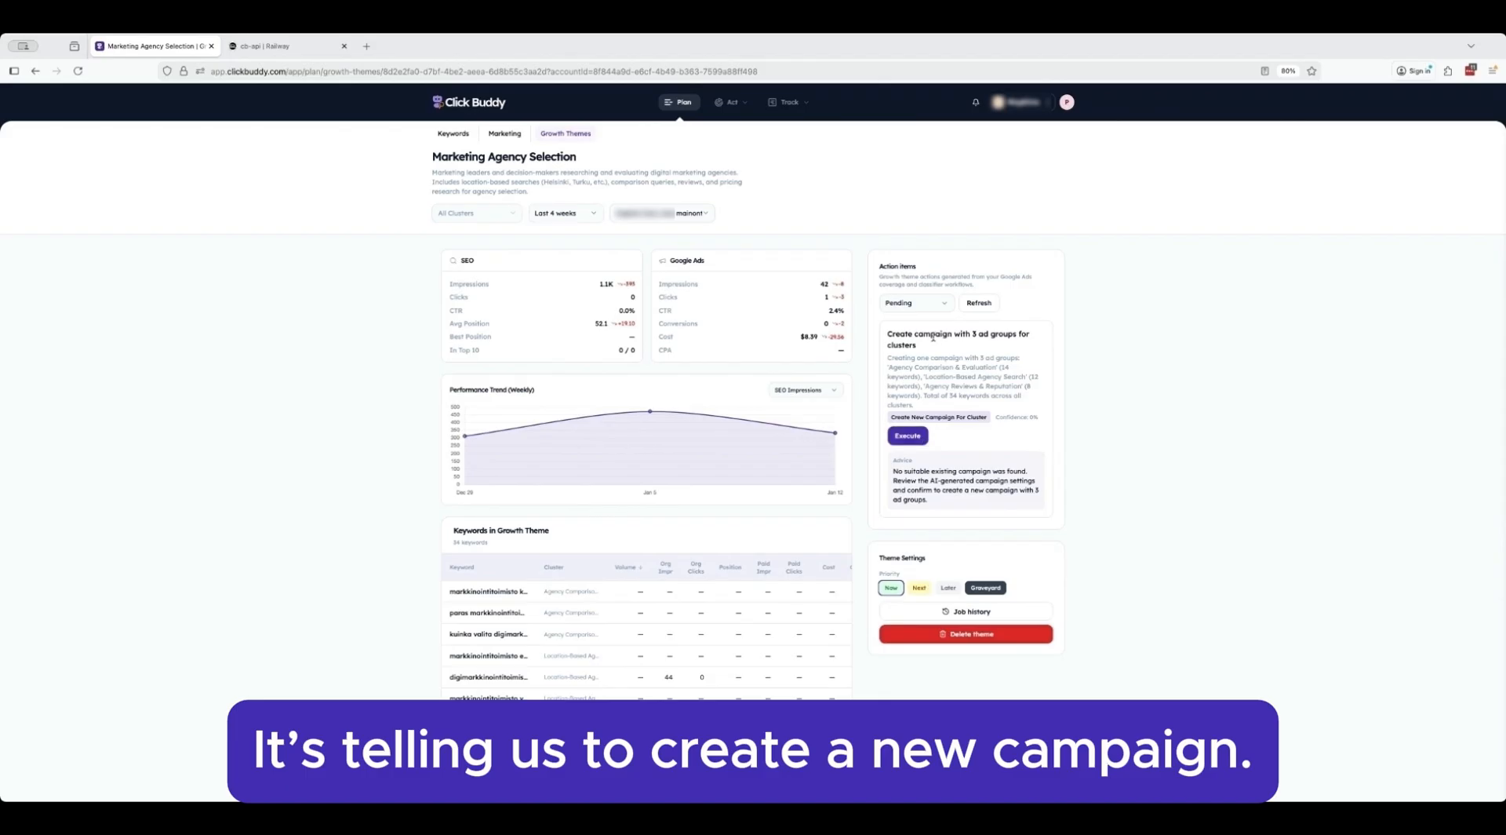
# Step: Open the suggested campaign for execution, keep MAXIMIZE_CONVERSION_VALUE as the bid strategy, and check the daily budget and locations
pyautogui.click(909, 436)
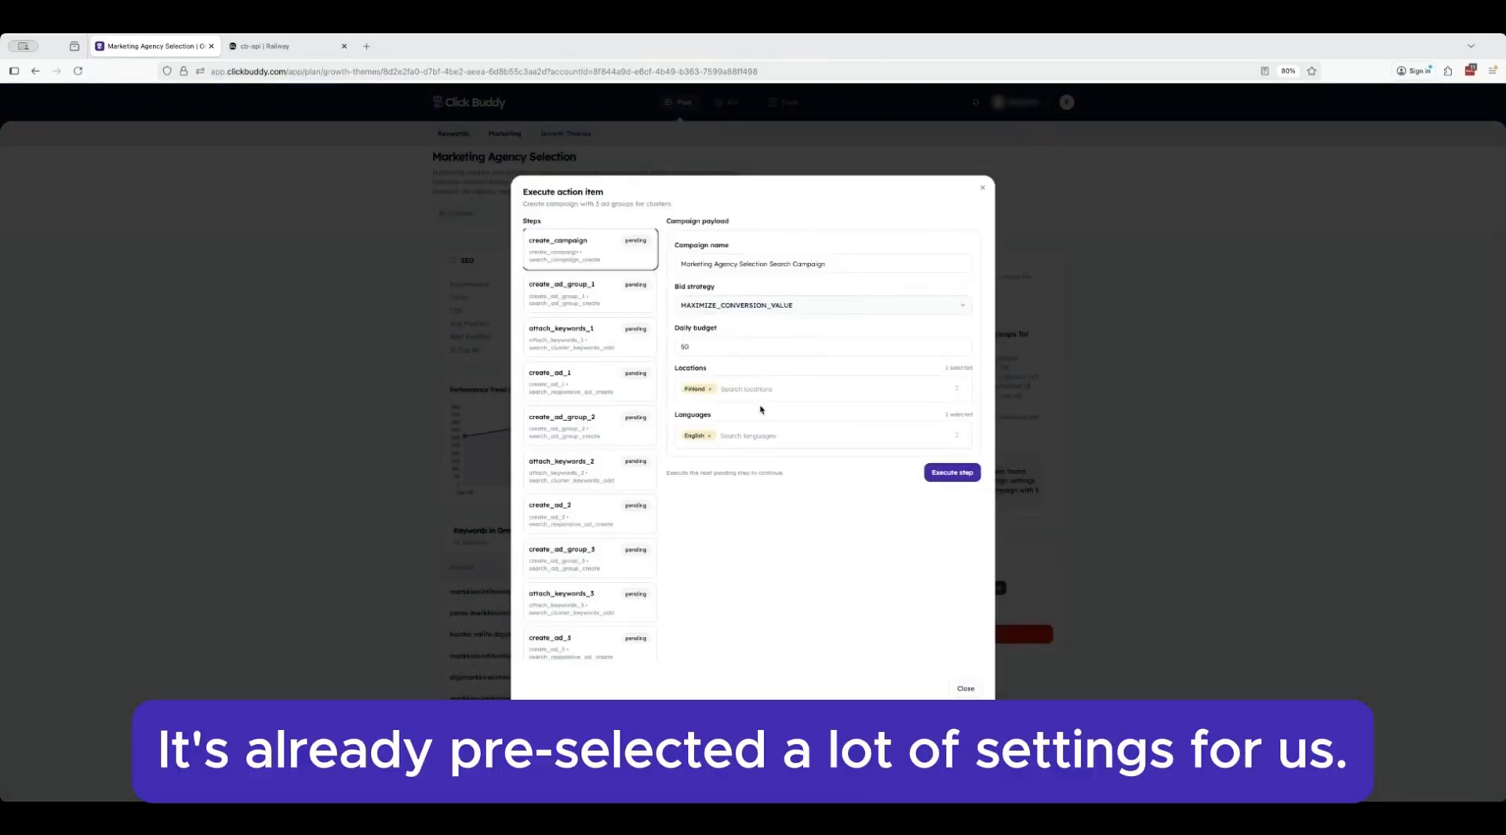
pyautogui.click(755, 306)
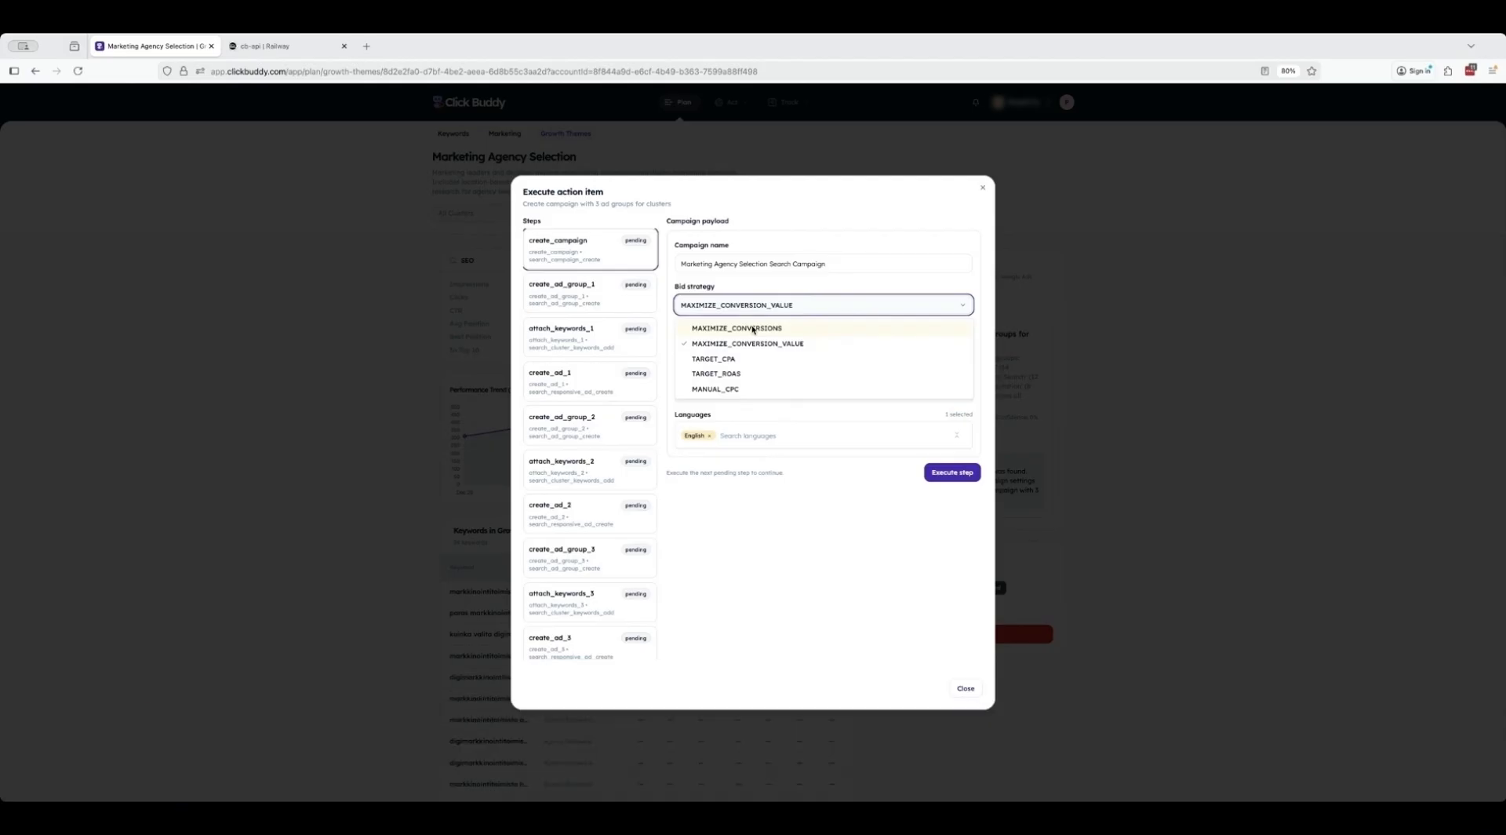
pyautogui.click(757, 343)
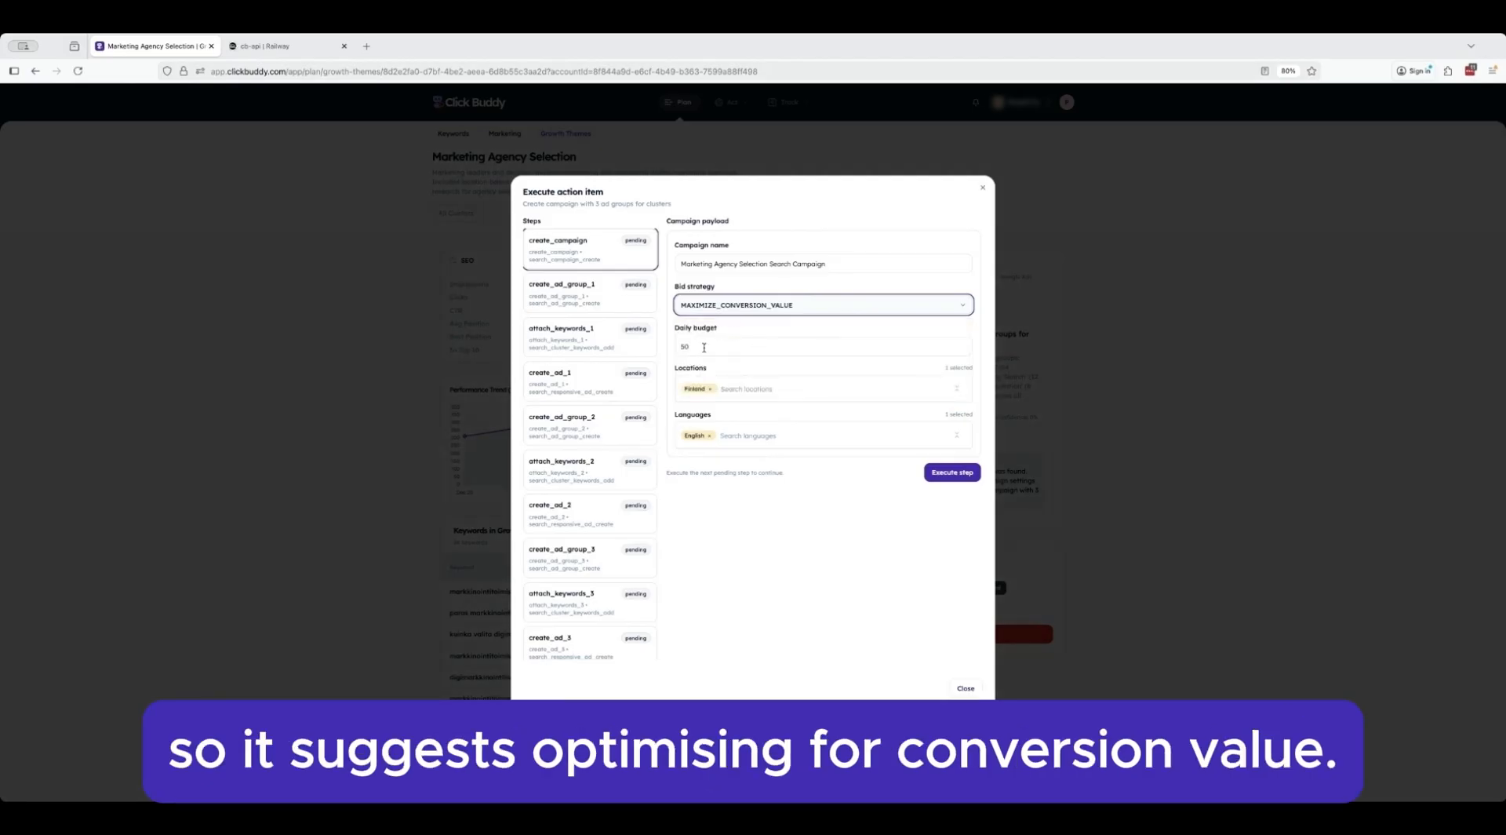
pyautogui.click(758, 345)
pyautogui.click(750, 391)
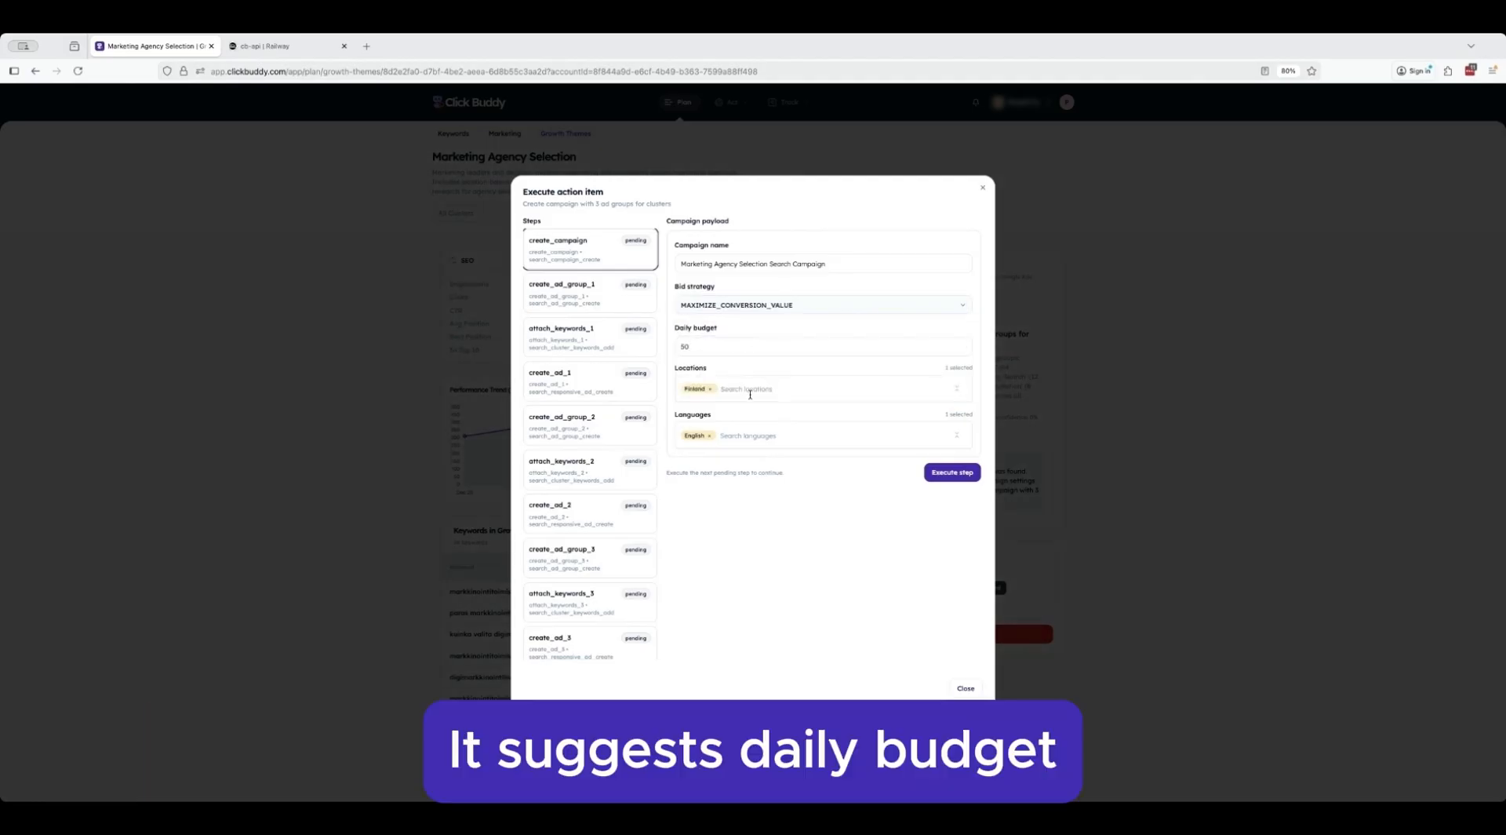
pyautogui.click(750, 389)
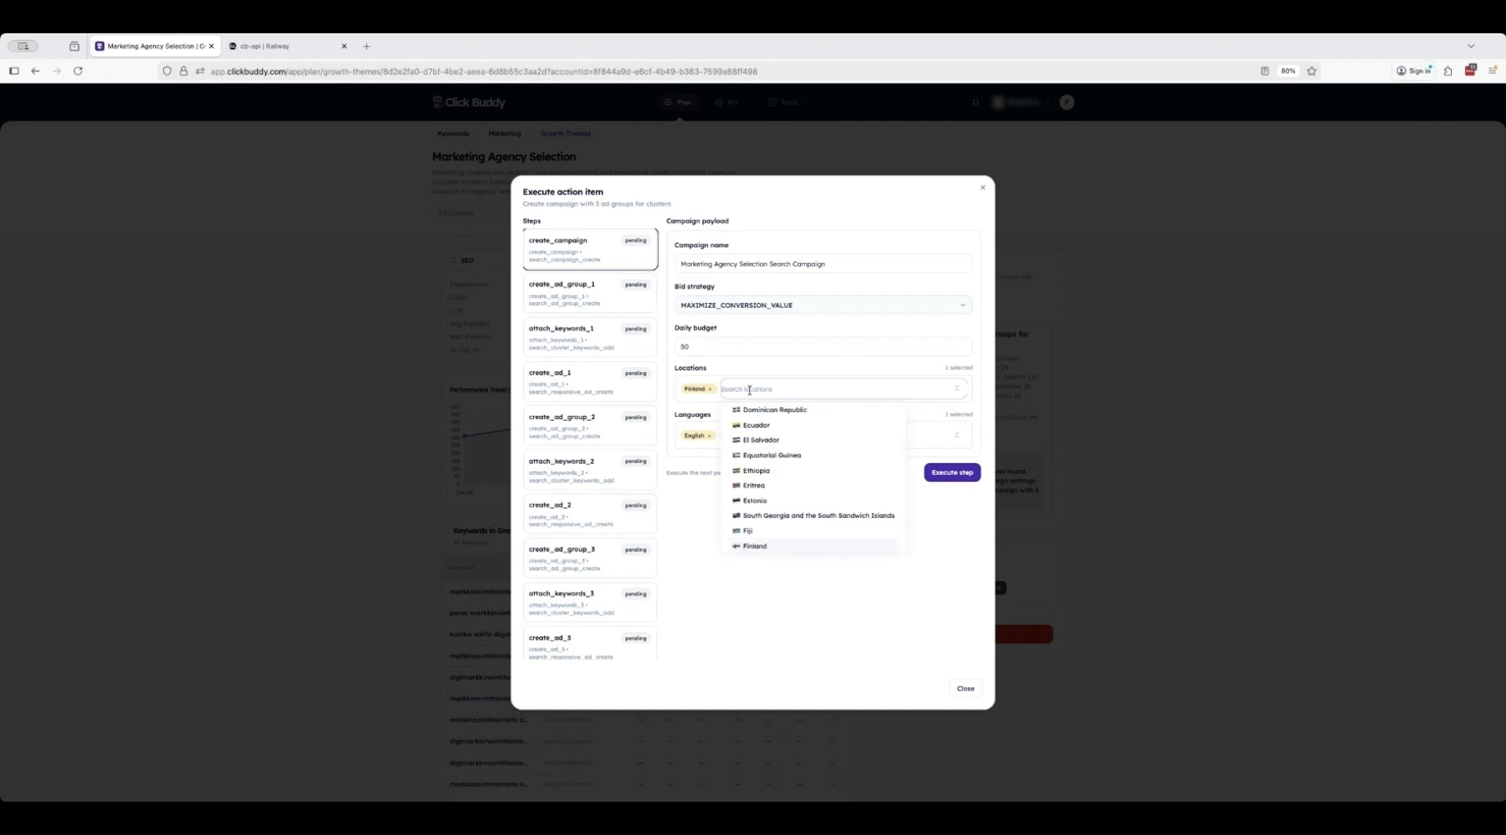
# Step: Add Finnish to the campaign's languages and execute the campaign creation step
pyautogui.click(746, 435)
pyautogui.write('Fin')
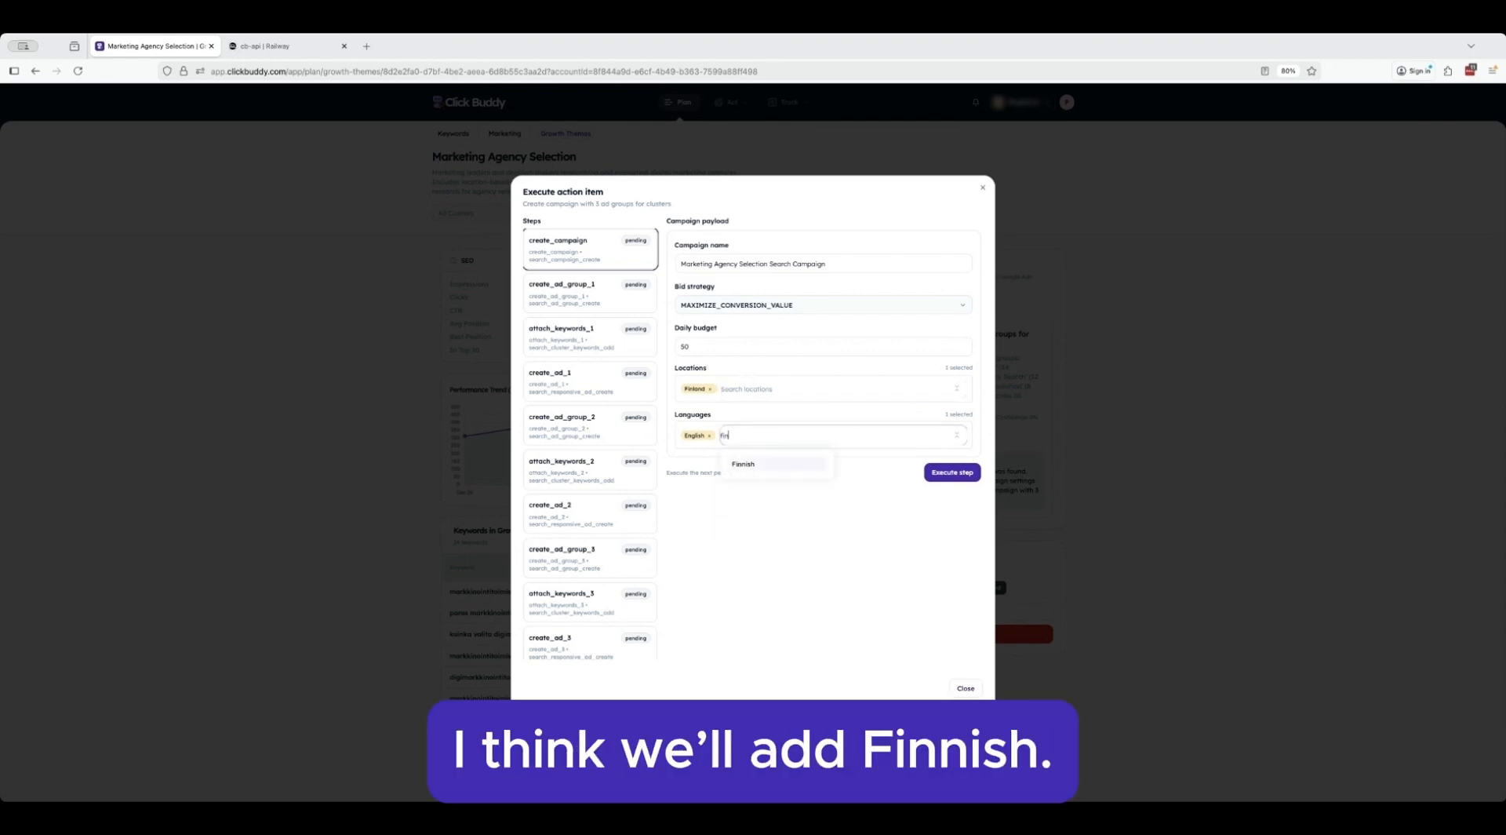
pyautogui.click(745, 463)
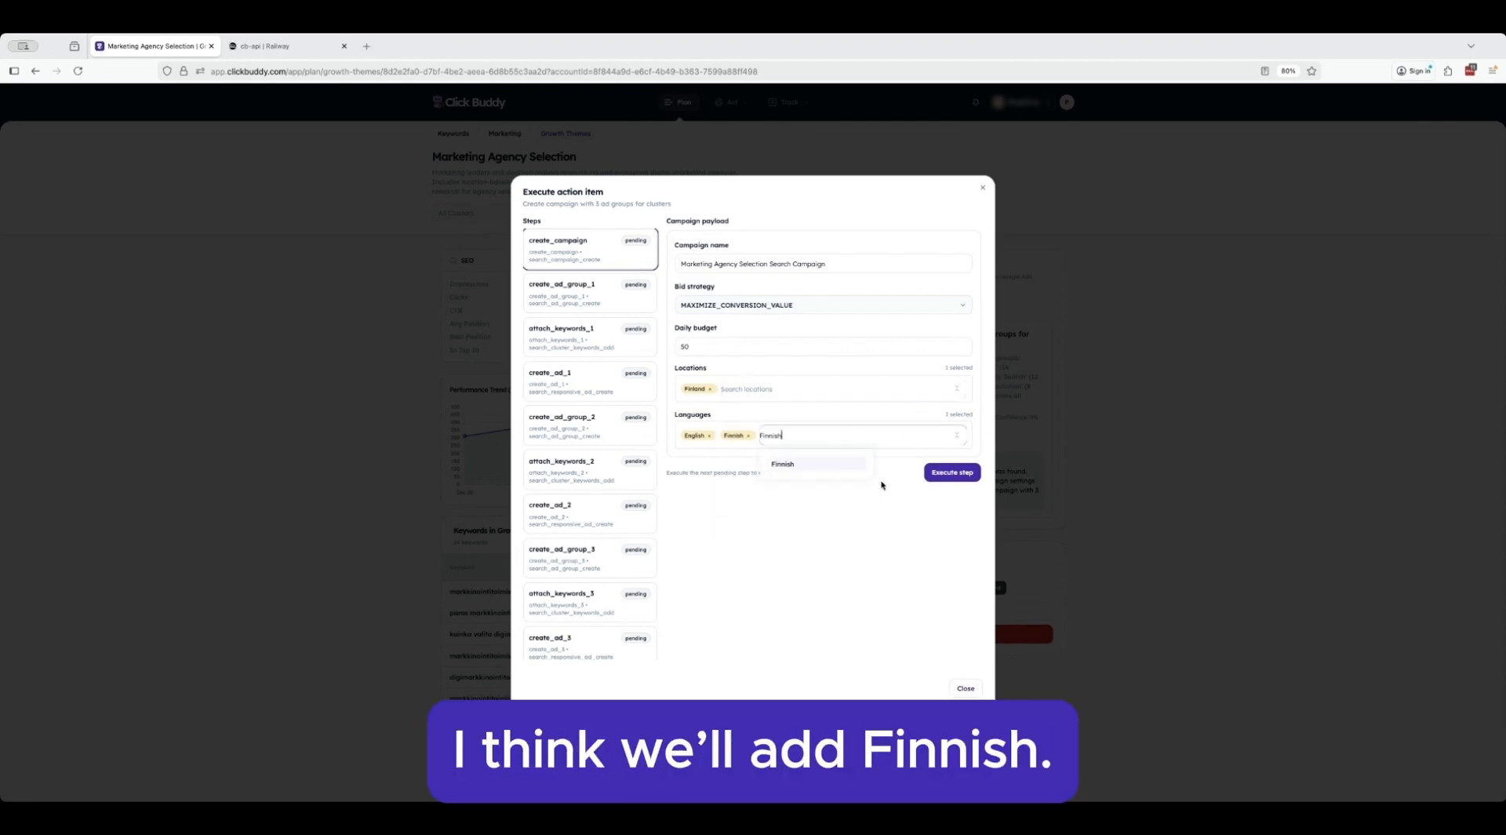
pyautogui.click(953, 473)
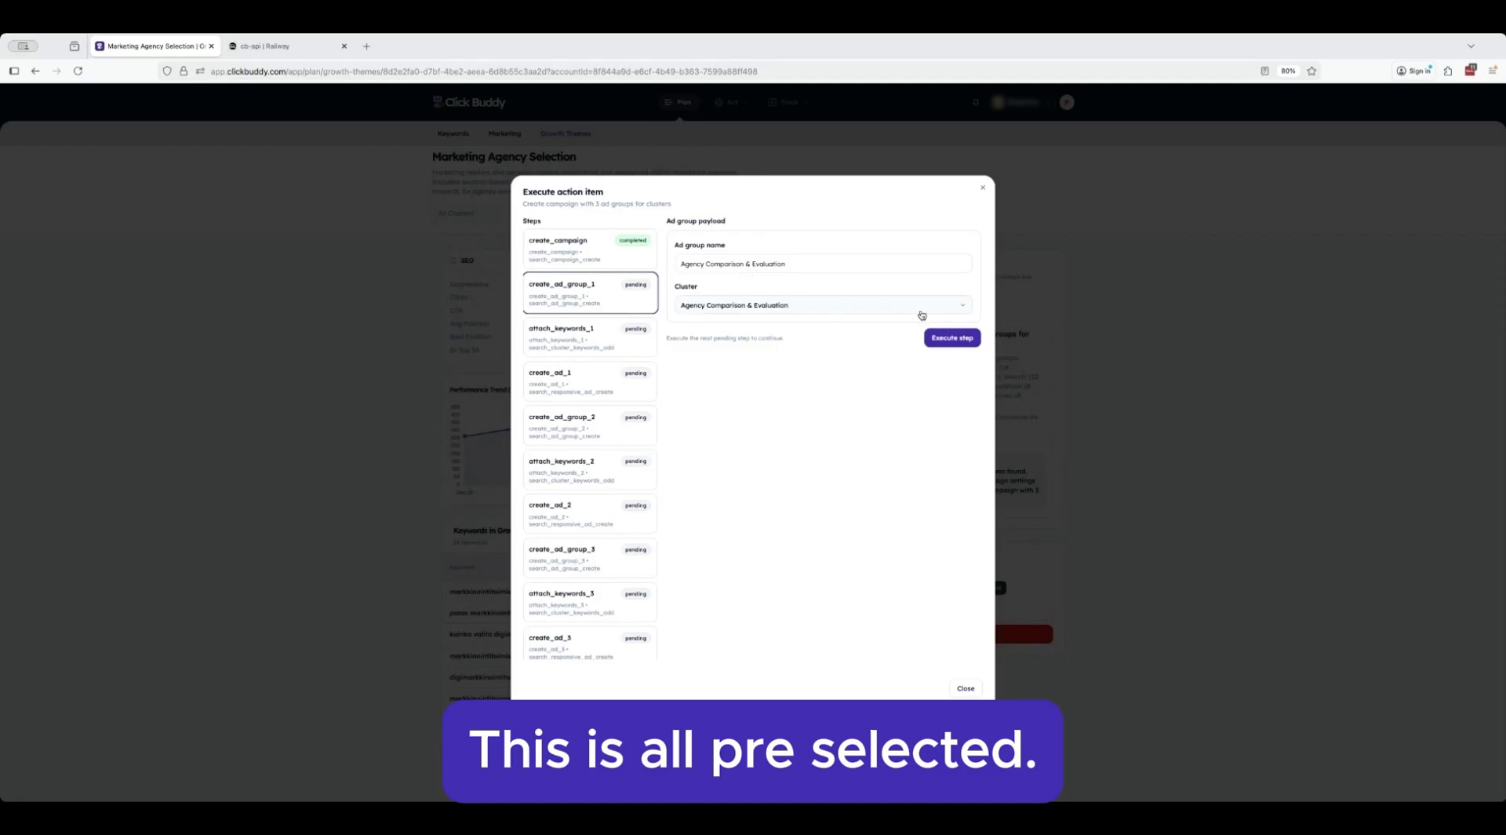
# Step: Create the Agency Comparison & Evaluation ad group, then review its suggested keywords and match types and attach them
pyautogui.click(940, 336)
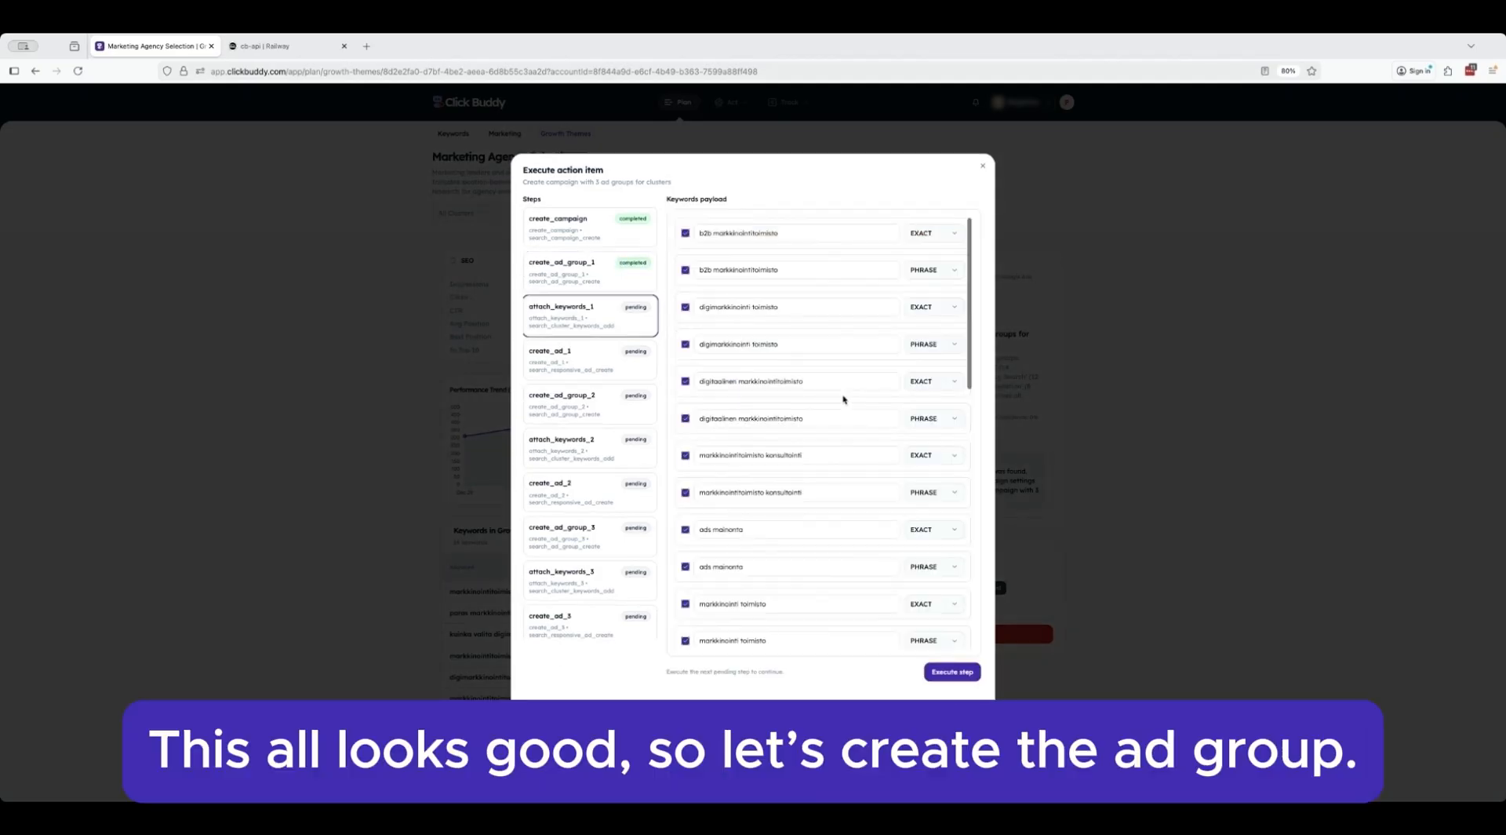
pyautogui.scroll(-10, 789, 338)
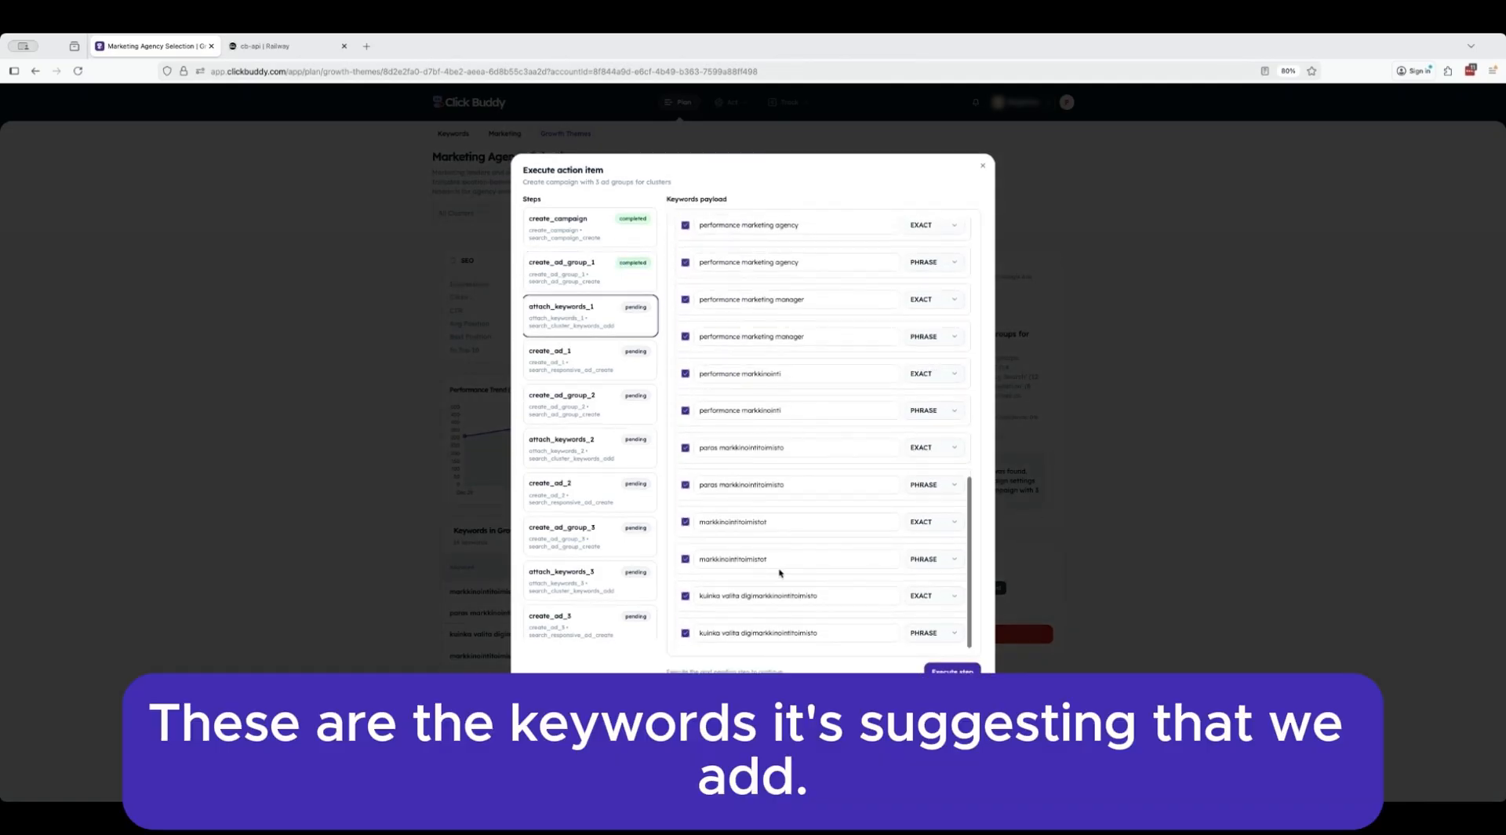
pyautogui.scroll(10, 706, 518)
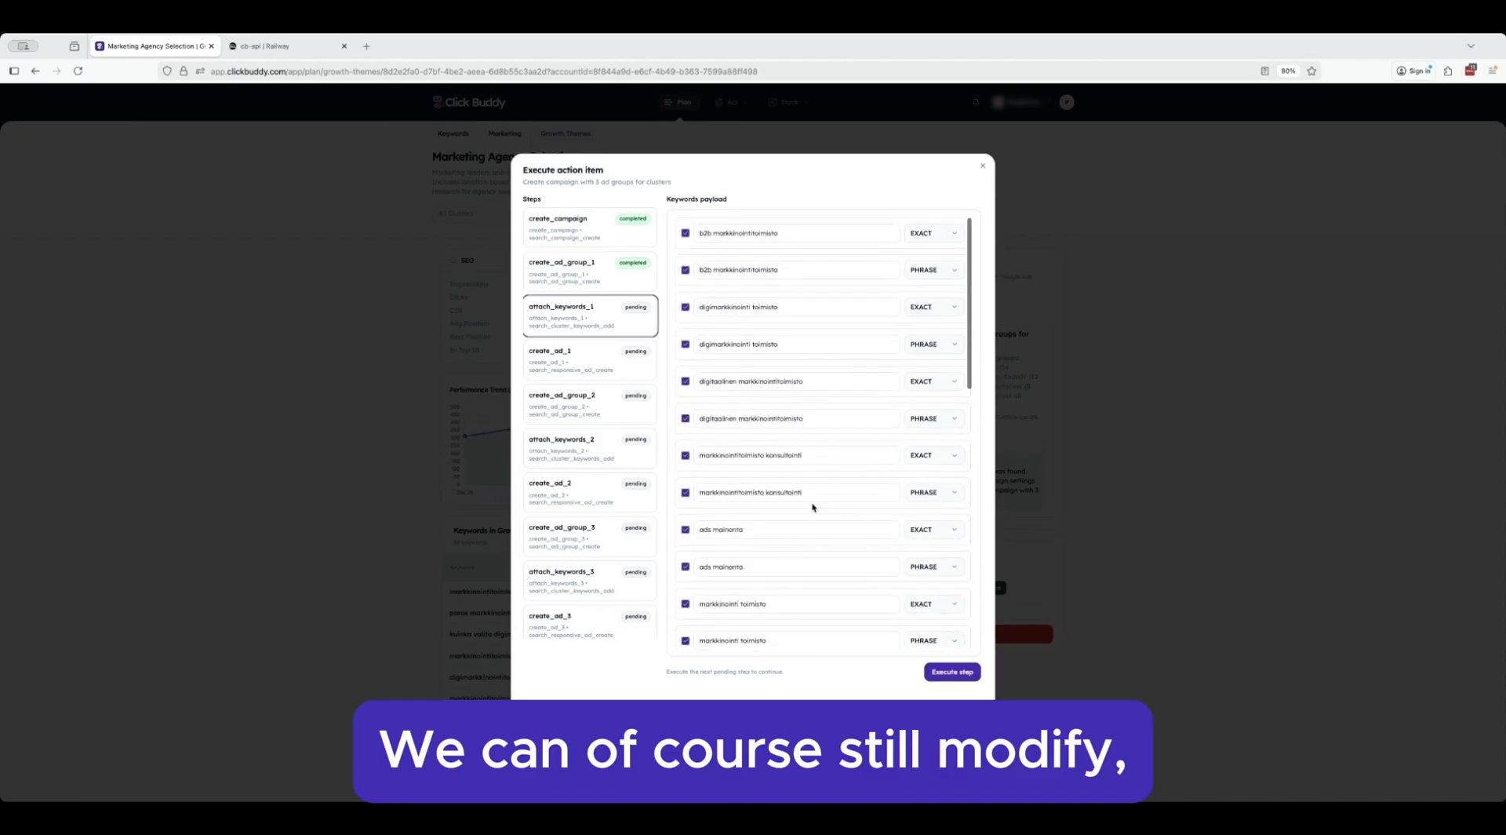
pyautogui.scroll(-10, 844, 430)
pyautogui.scroll(10, 753, 360)
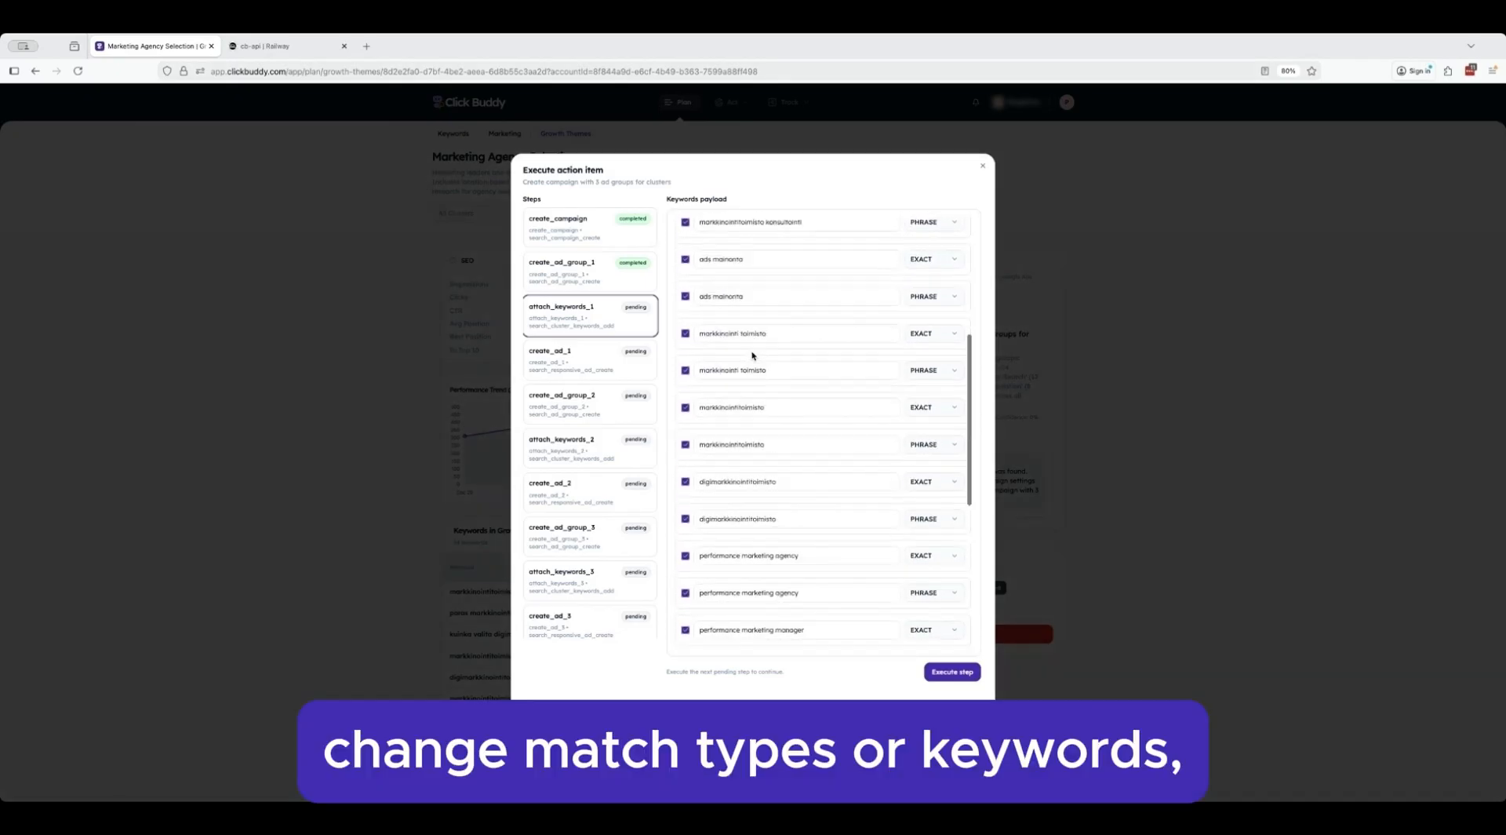
pyautogui.click(956, 671)
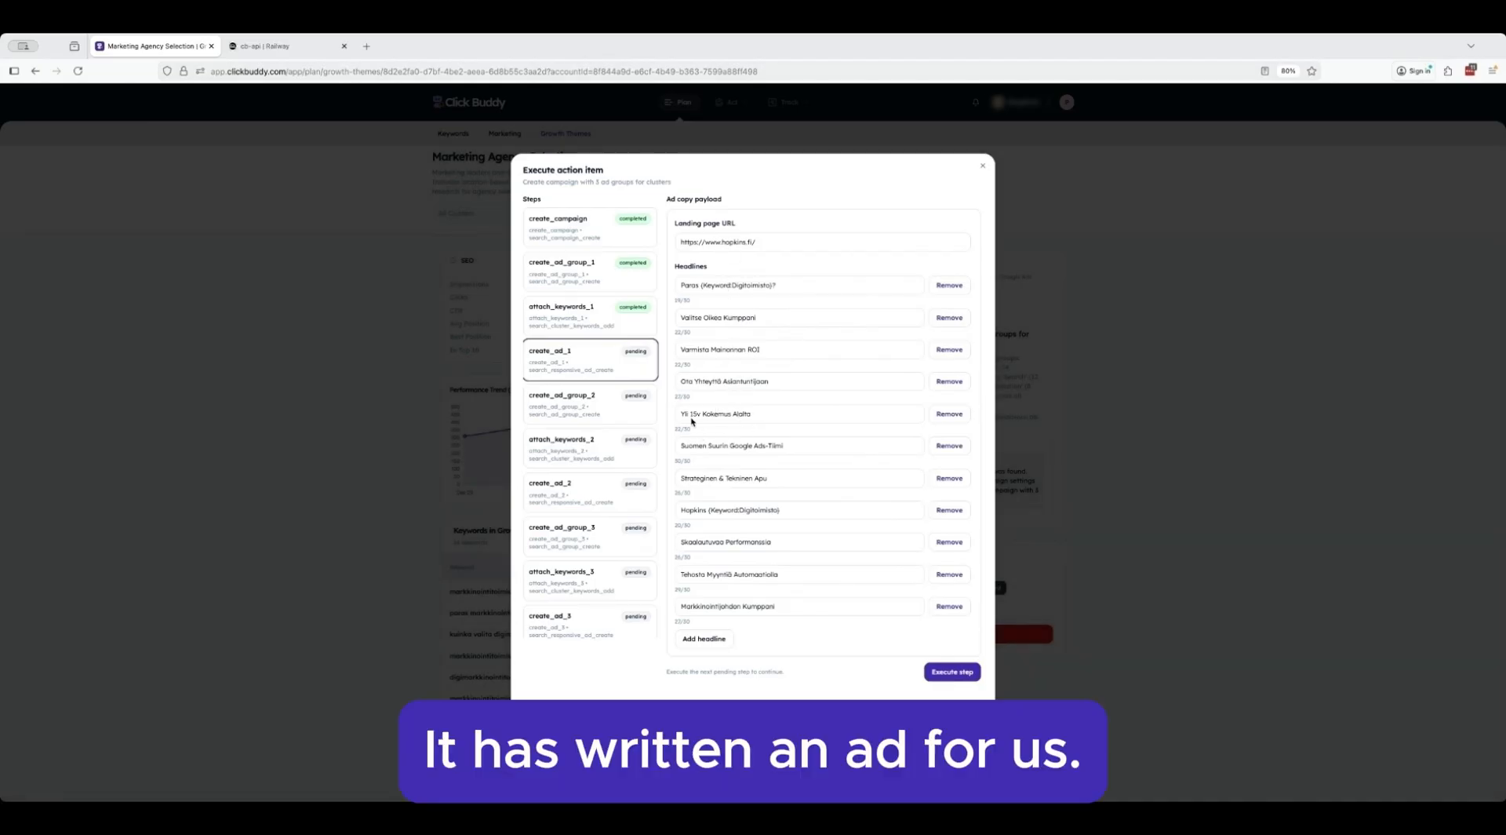
# Step: Review the first ad's headlines and descriptions, create the ad, and close the action item with the remaining steps pending
pyautogui.scroll(-5, 702, 411)
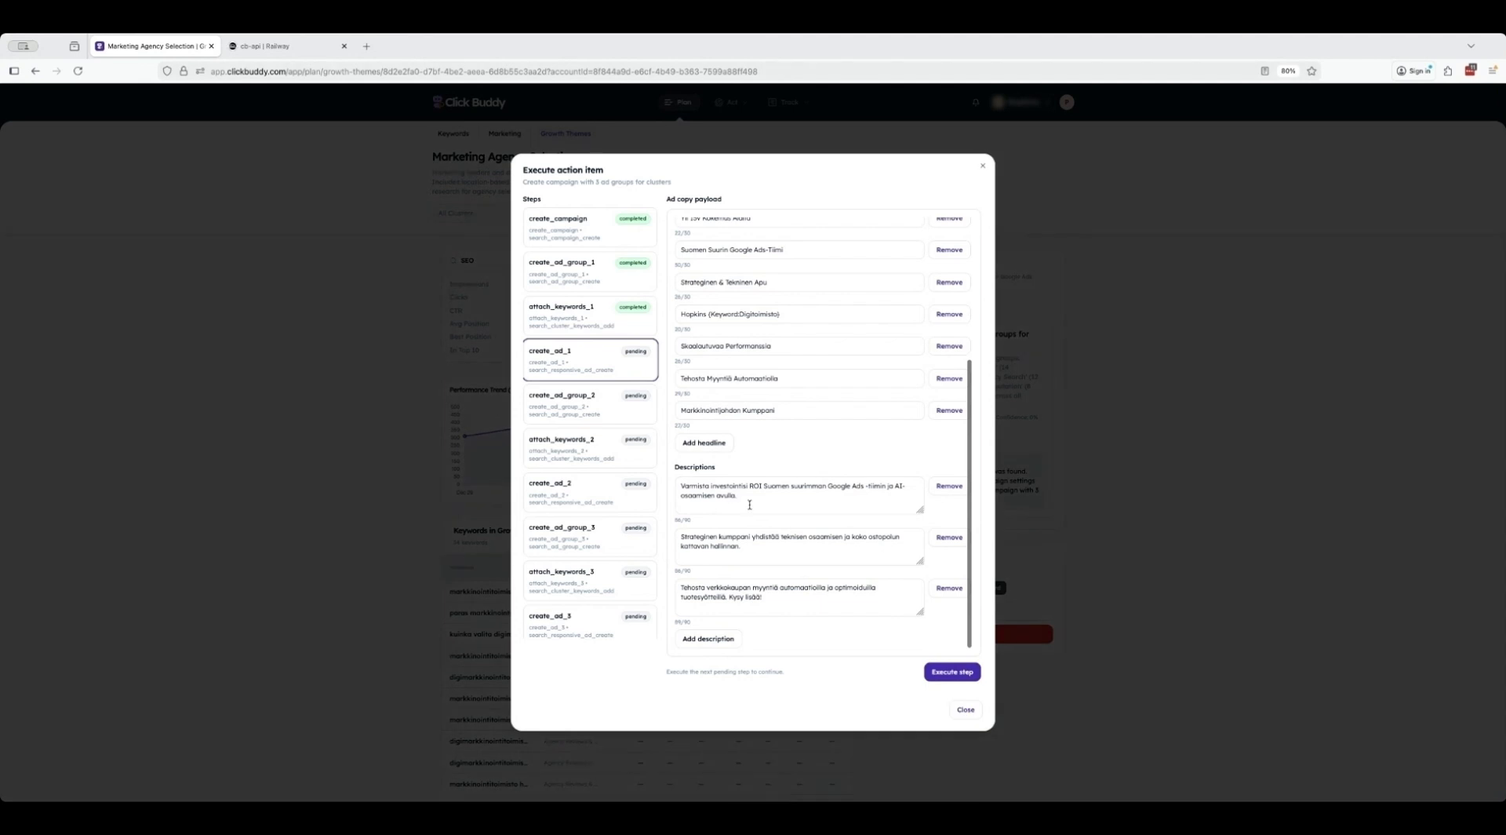
pyautogui.click(954, 673)
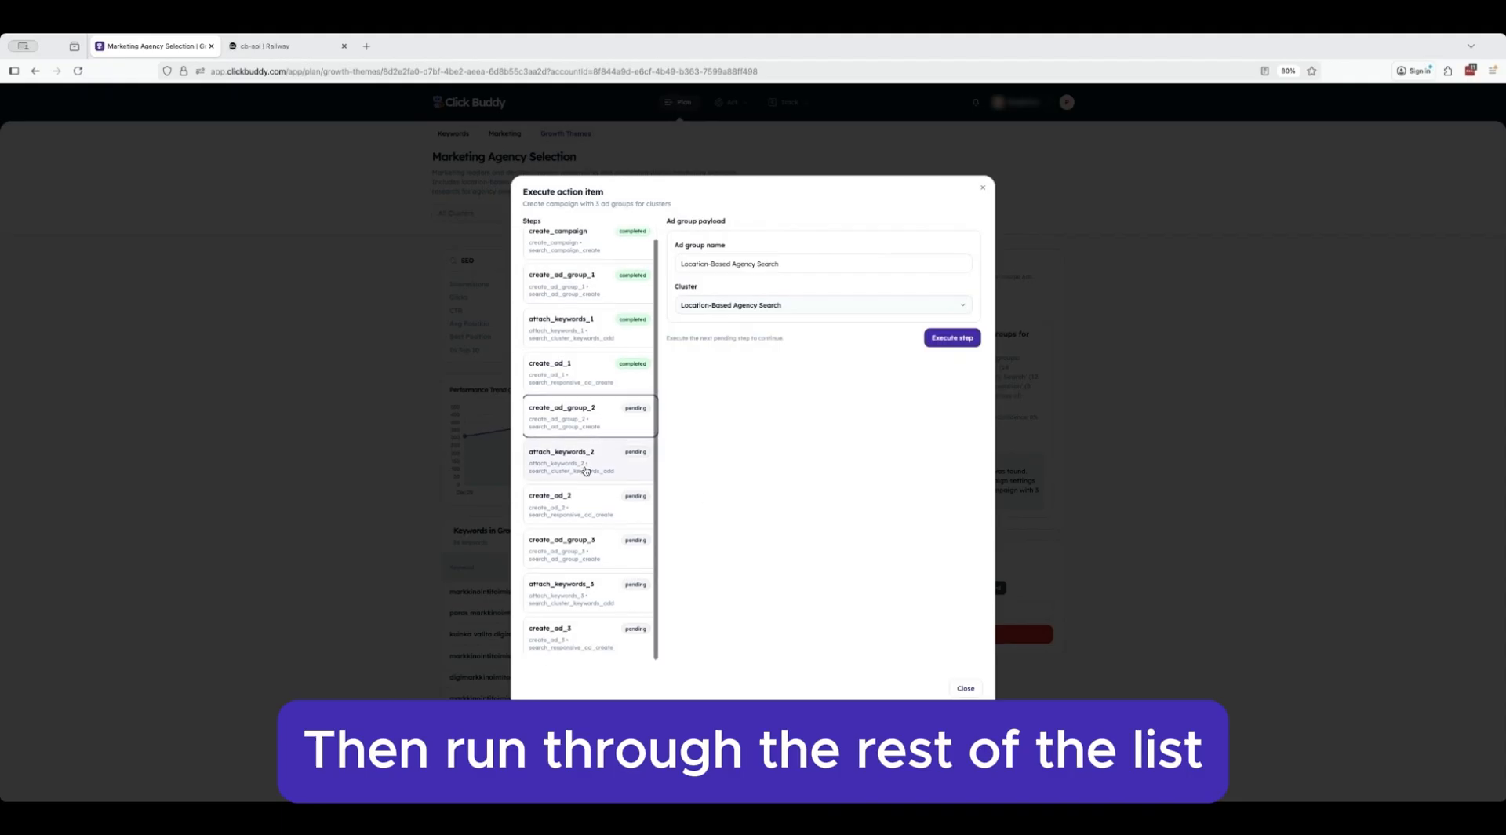
pyautogui.click(985, 189)
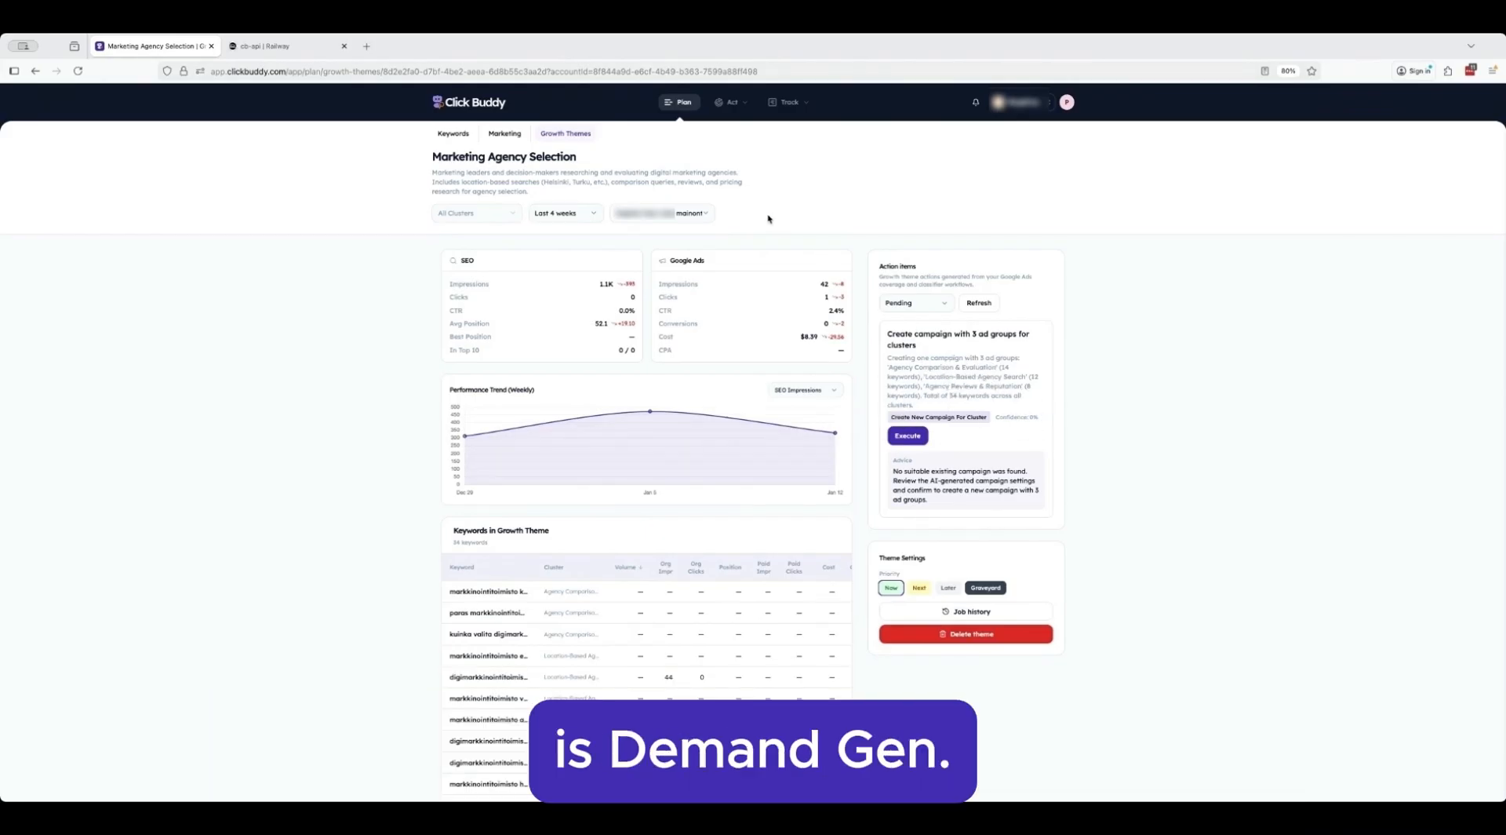
# Step: Go to the Google Ads actions and start a new Demand gen campaign
pyautogui.moveTo(735, 110)
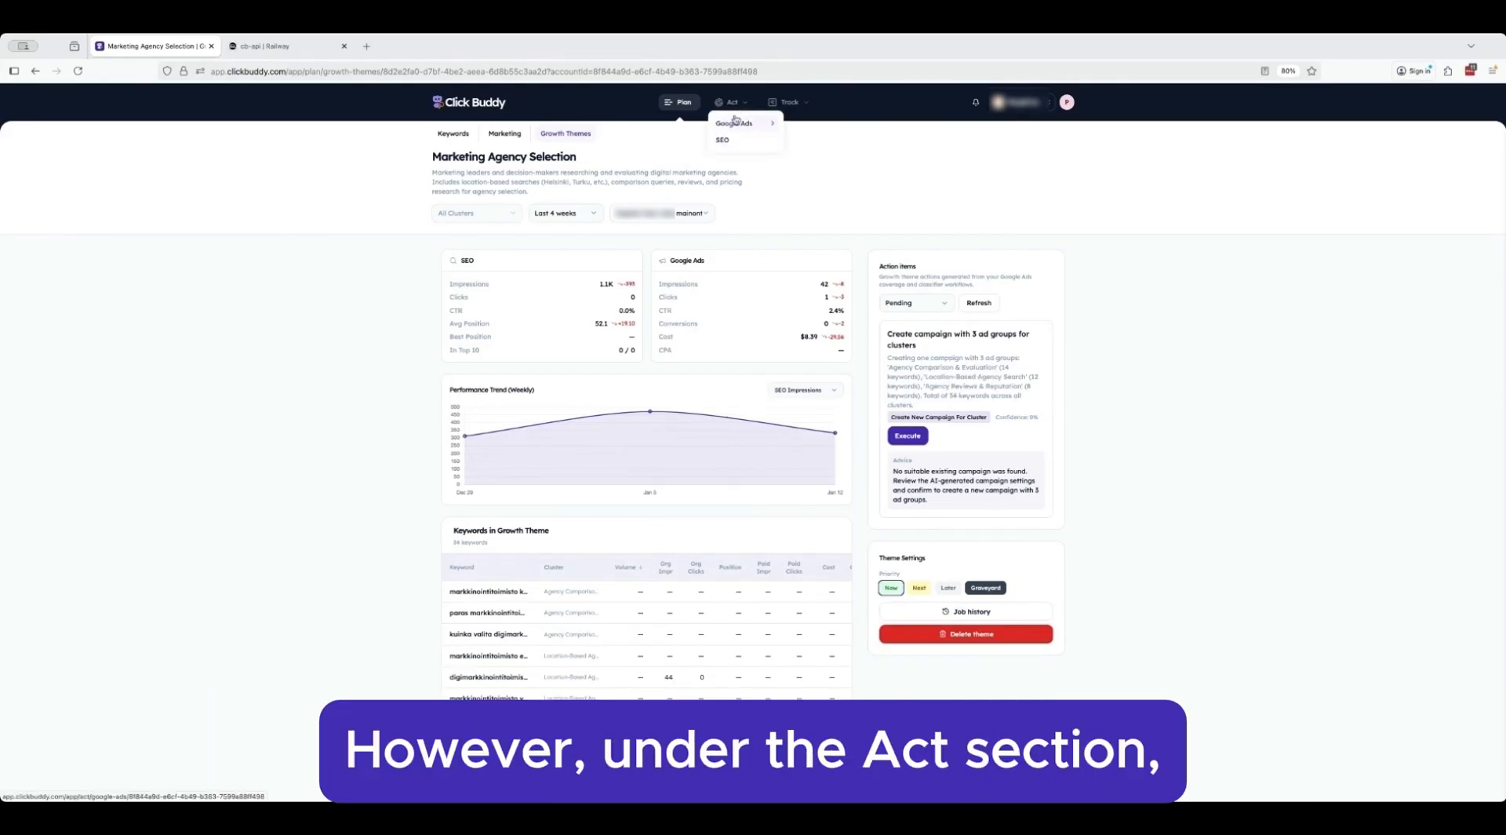
pyautogui.click(734, 123)
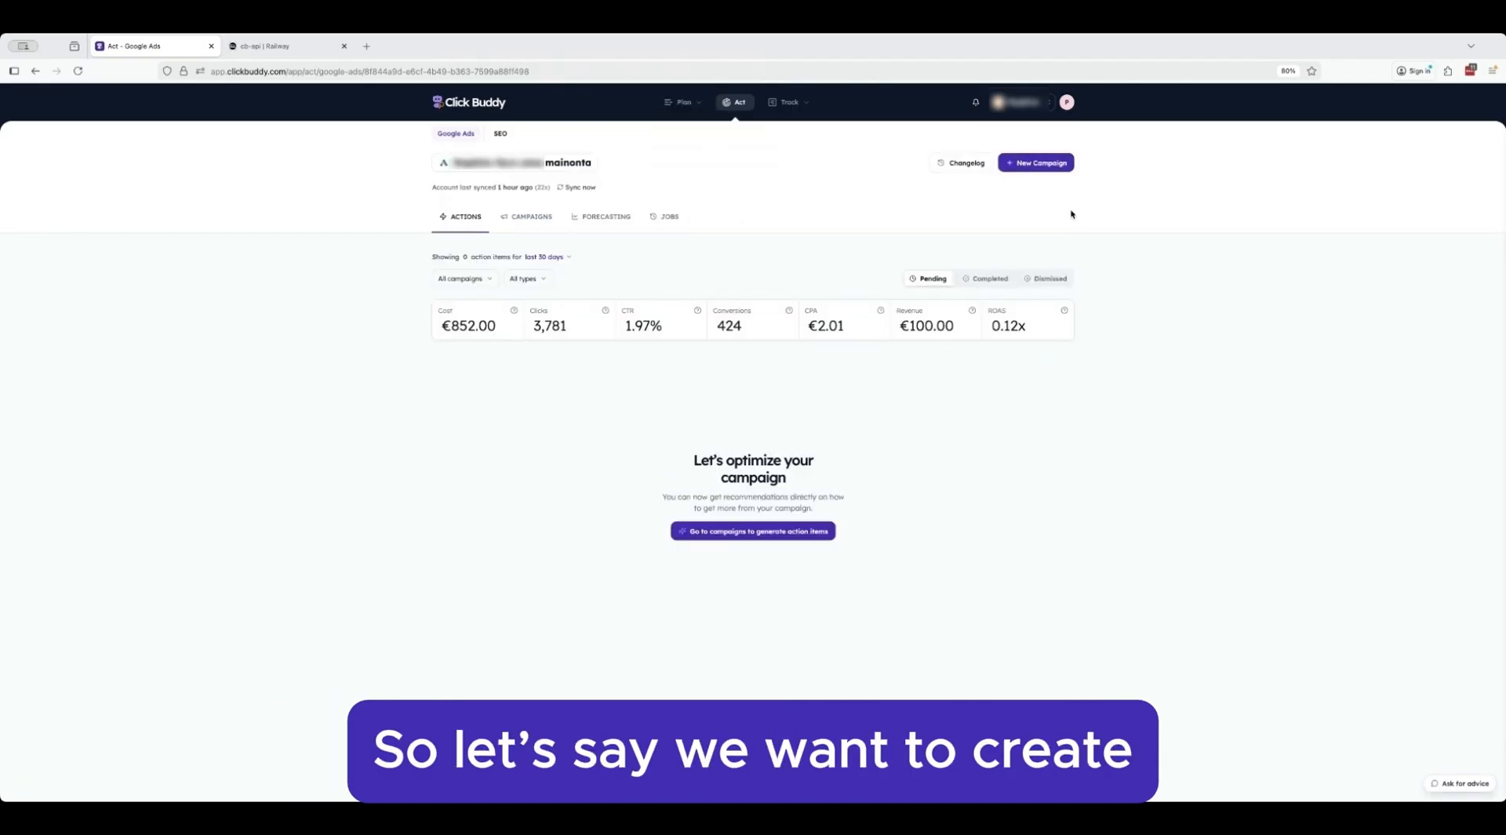
pyautogui.click(1037, 164)
pyautogui.click(787, 272)
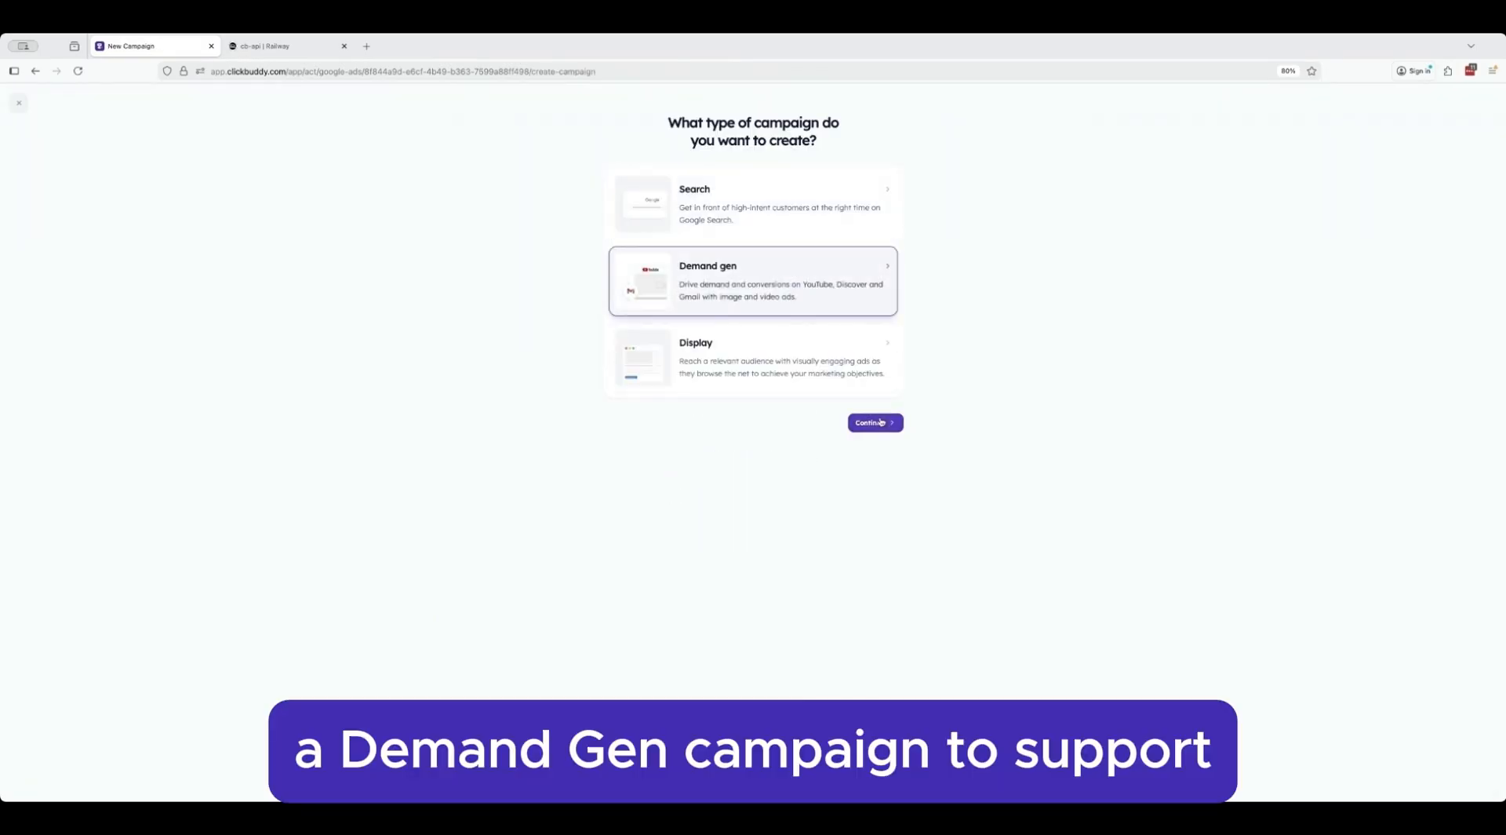
pyautogui.click(881, 421)
# Step: Base the campaign on the Marketing Agency Selection growth theme, with the Reach objective and a focus on conversions
pyautogui.click(745, 276)
pyautogui.click(716, 302)
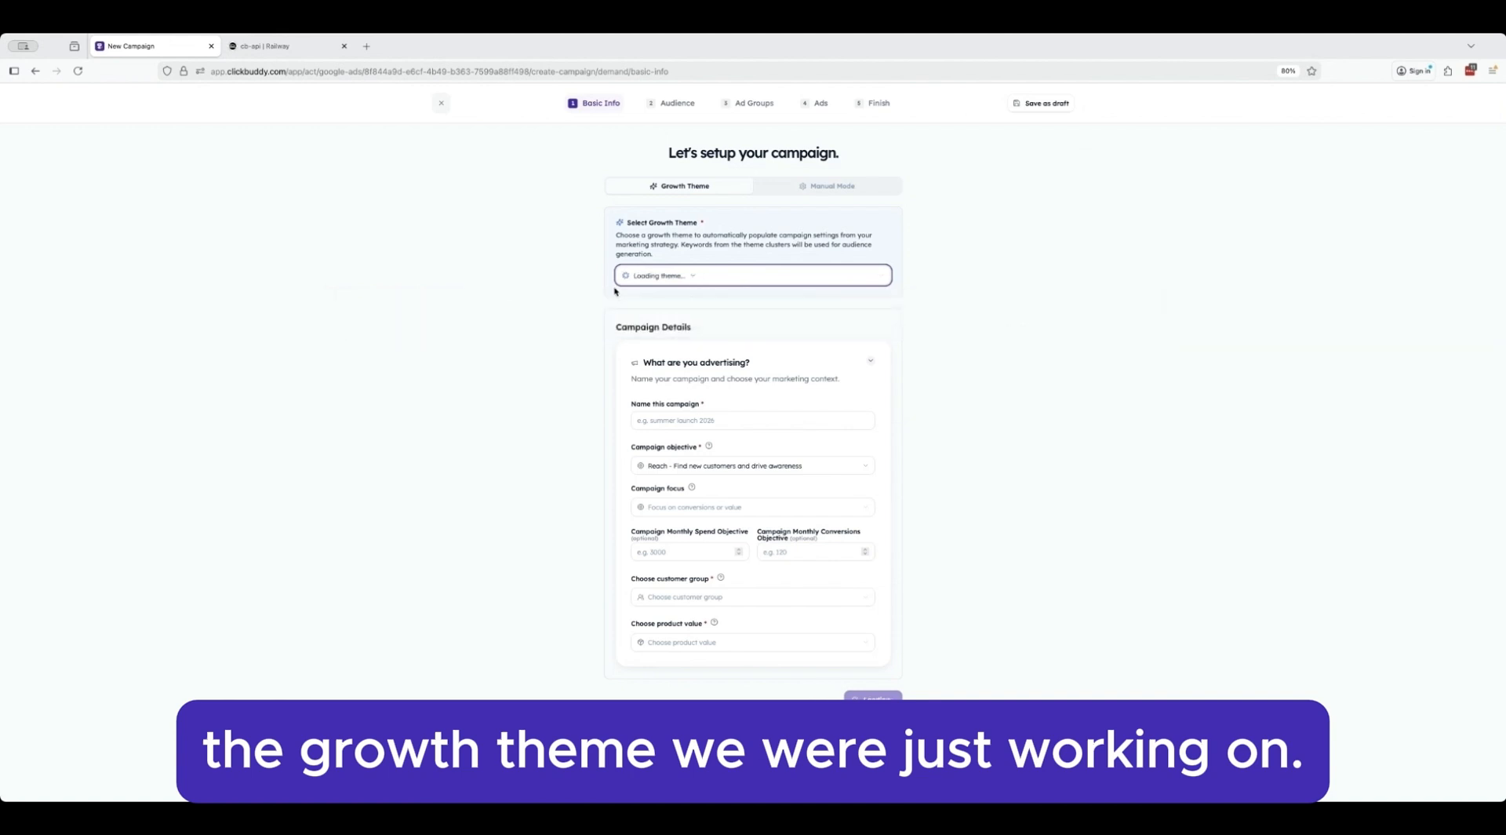
pyautogui.scroll(-1, 752, 358)
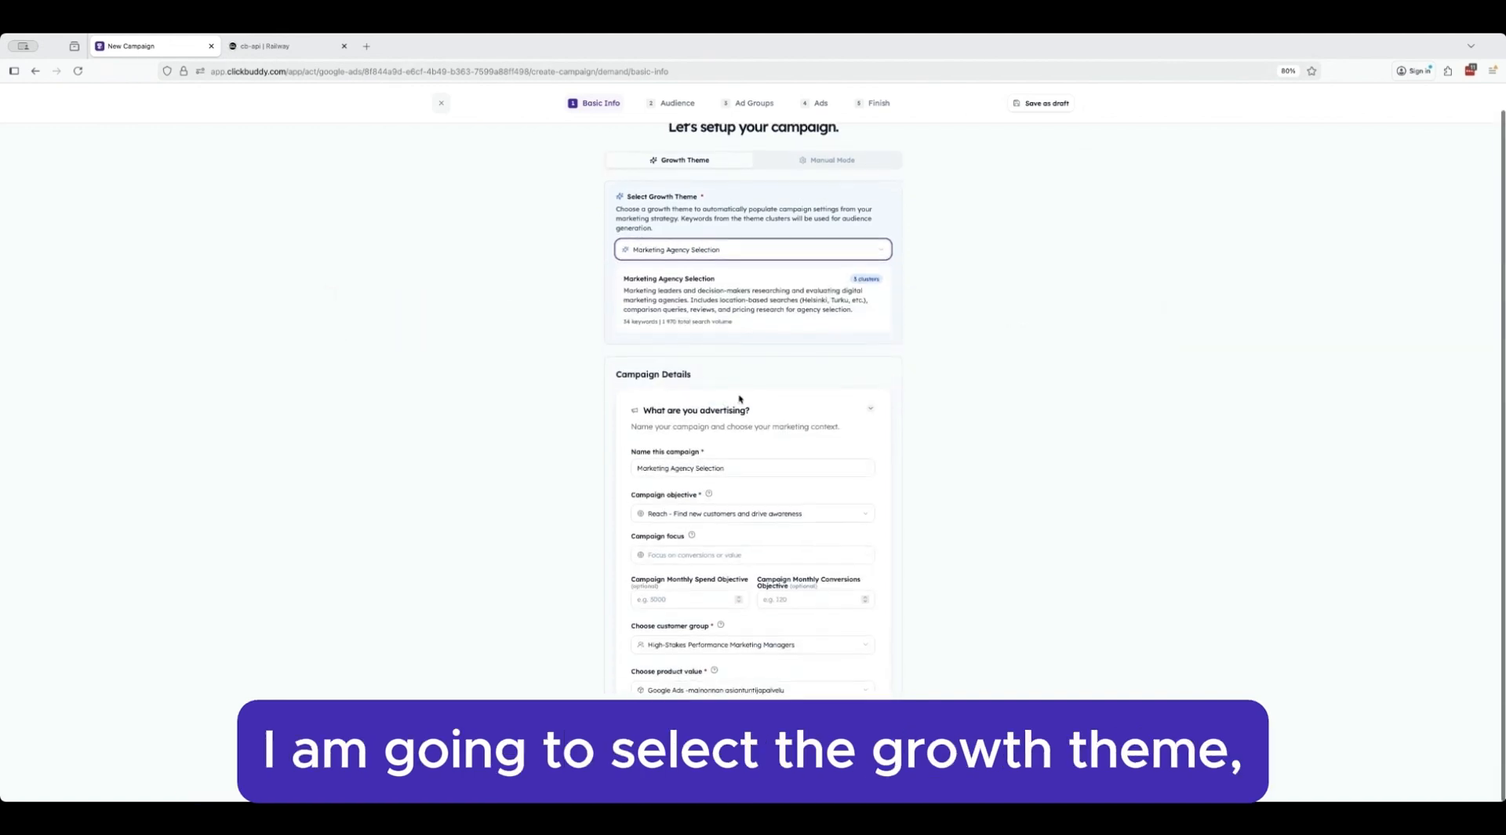
pyautogui.click(692, 517)
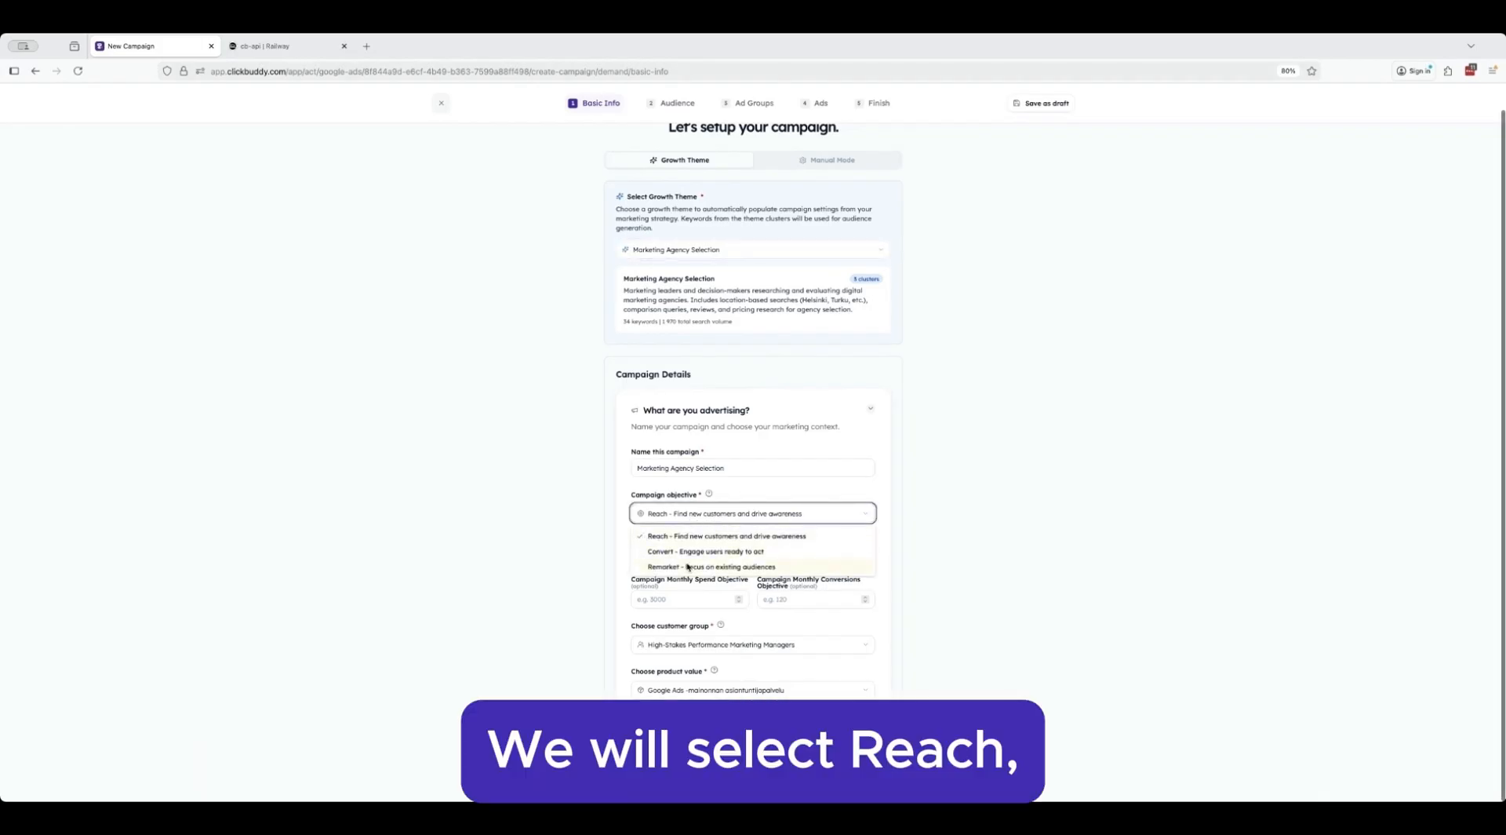
pyautogui.click(700, 535)
pyautogui.click(694, 554)
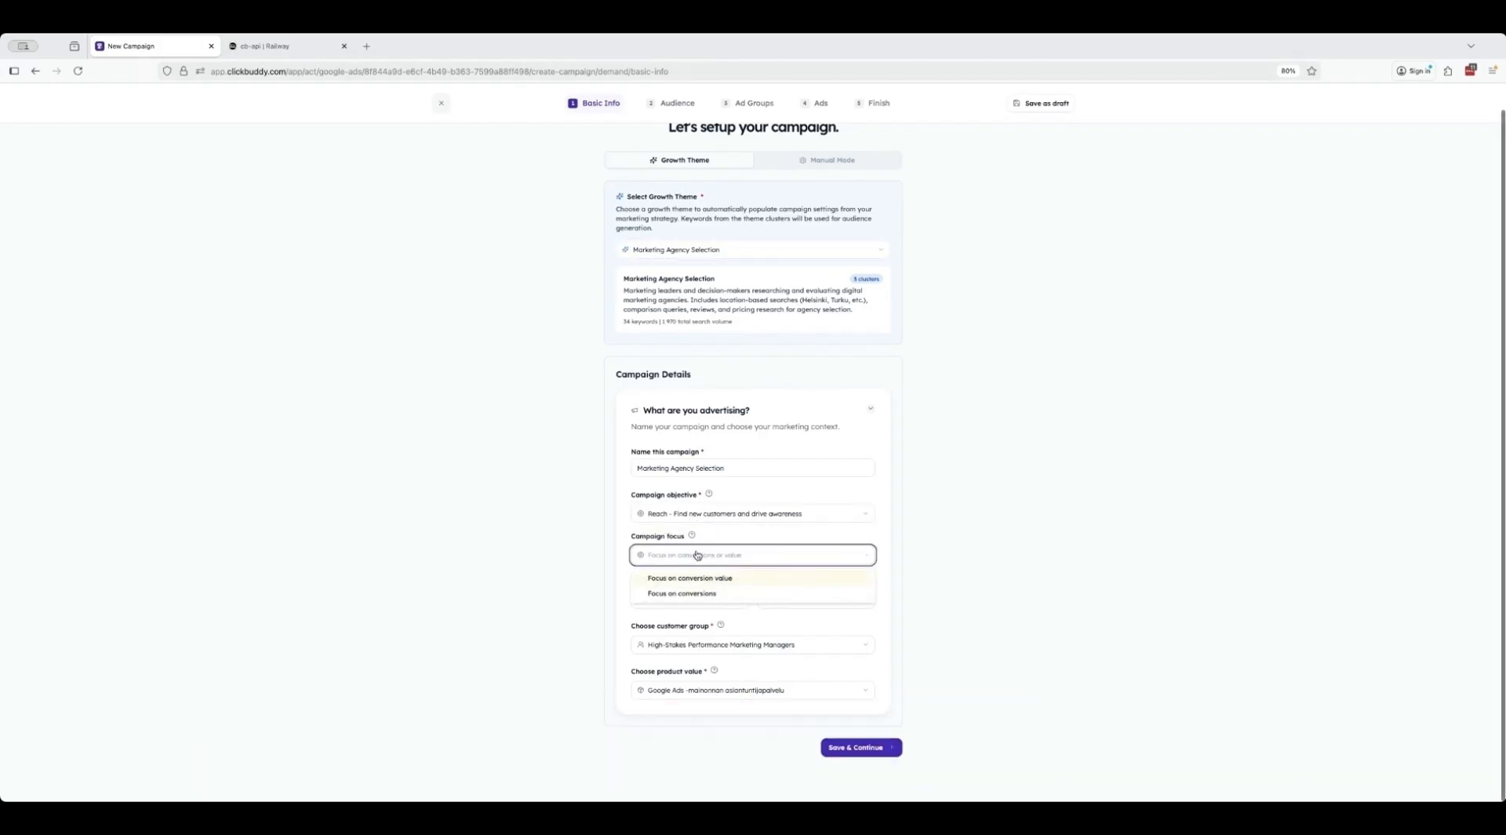
pyautogui.click(699, 595)
# Step: Set the monthly spend objective to 1000 and the monthly conversions objective to 100, and save the campaign details
pyautogui.click(687, 600)
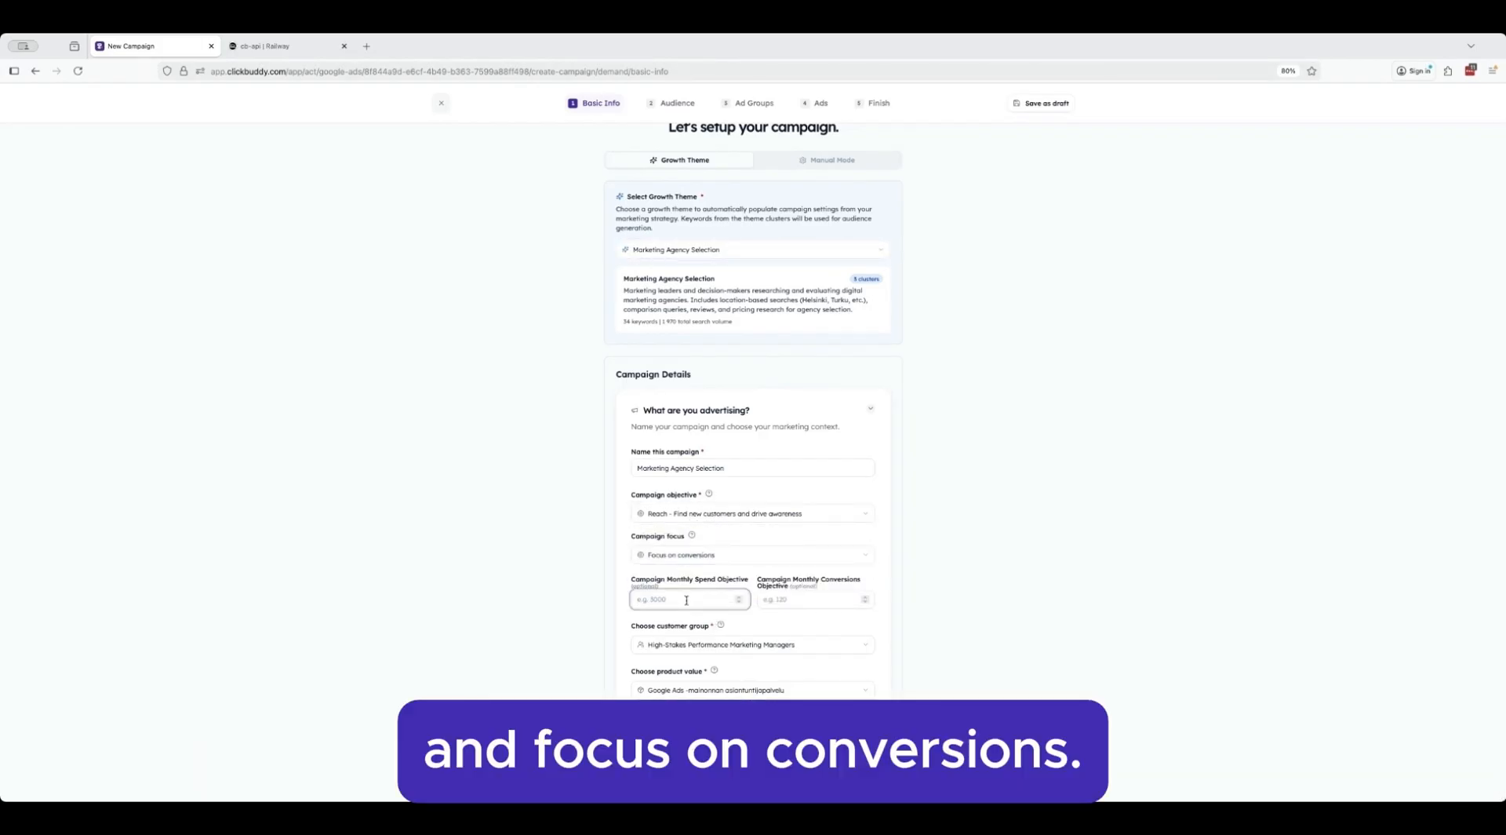
pyautogui.write('1000')
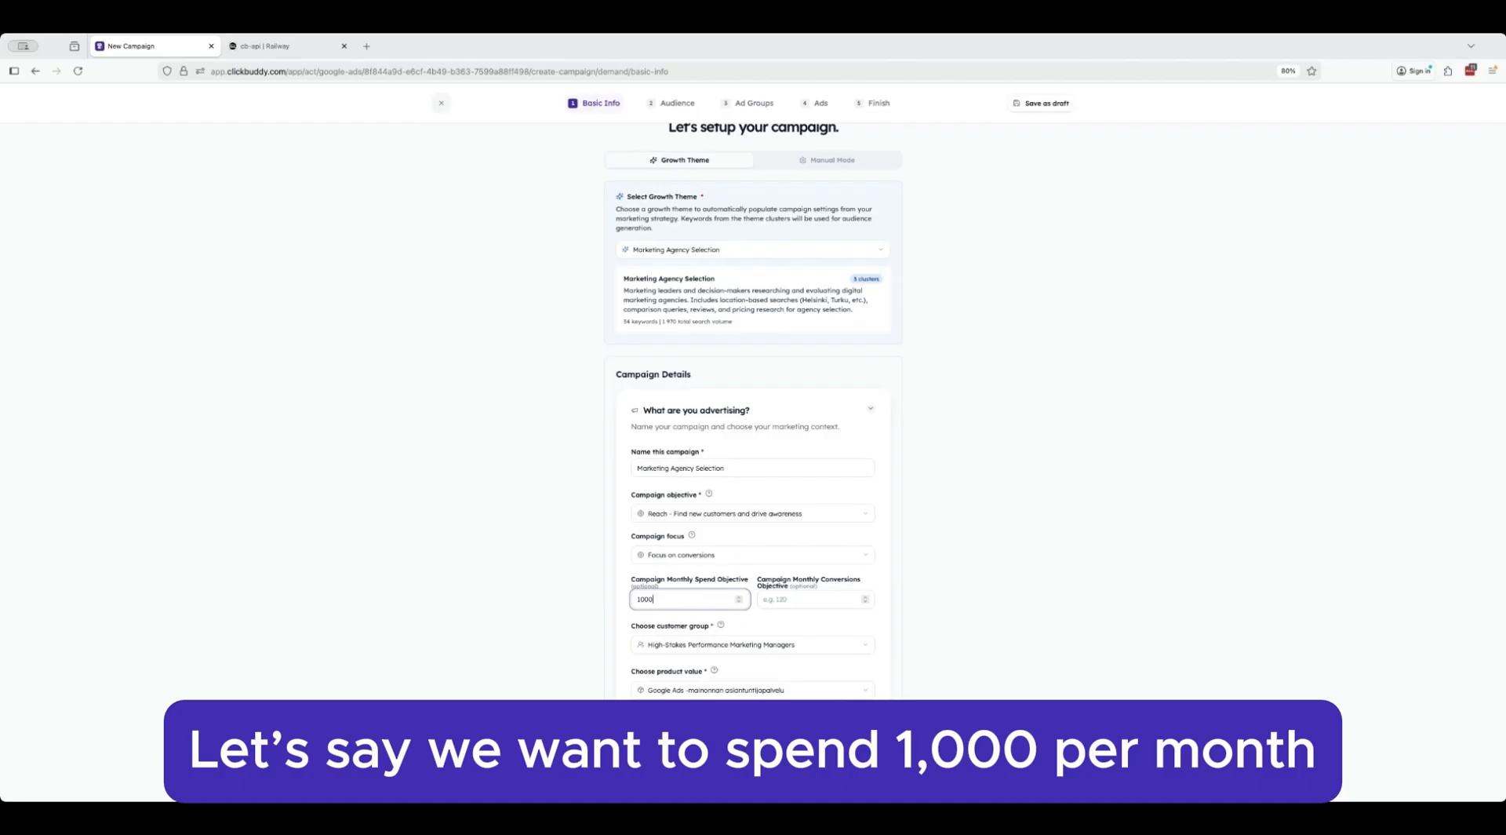
pyautogui.press('Tab')
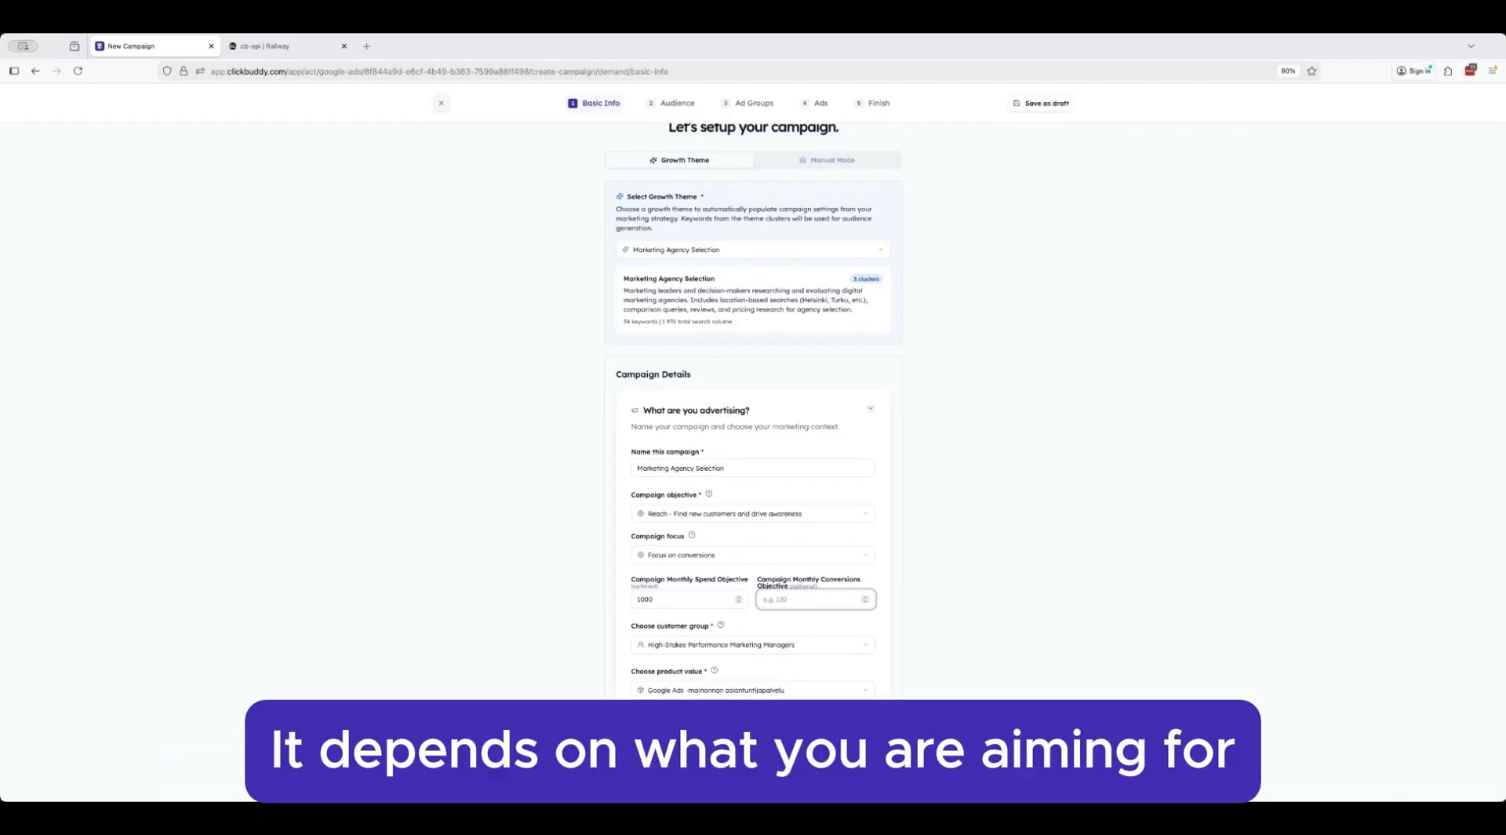
pyautogui.write('100')
pyautogui.click(754, 584)
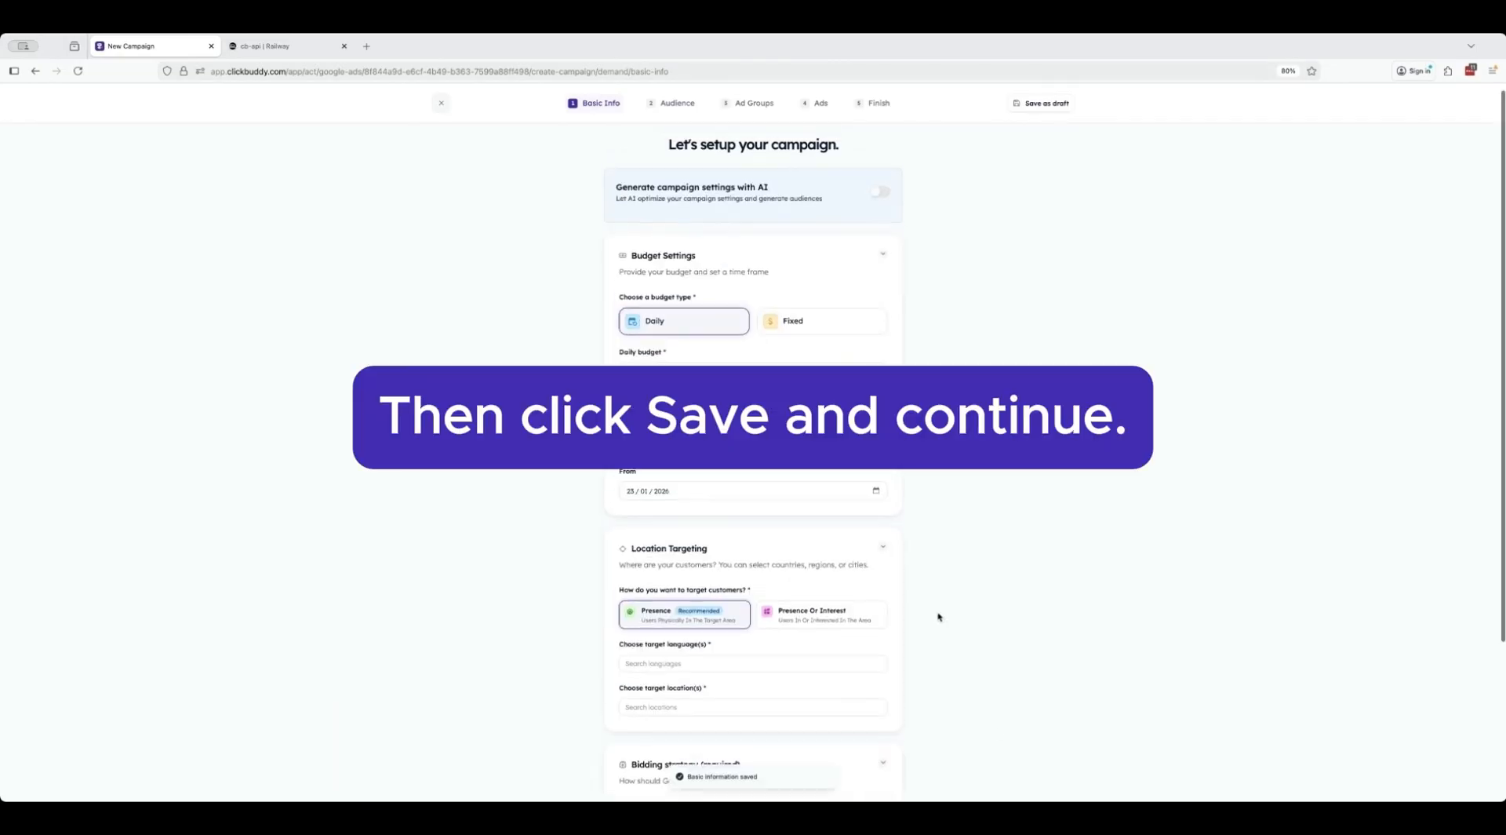
# Step: Generate the campaign settings with AI and review the suggested budget, timeline and location targeting
pyautogui.click(880, 200)
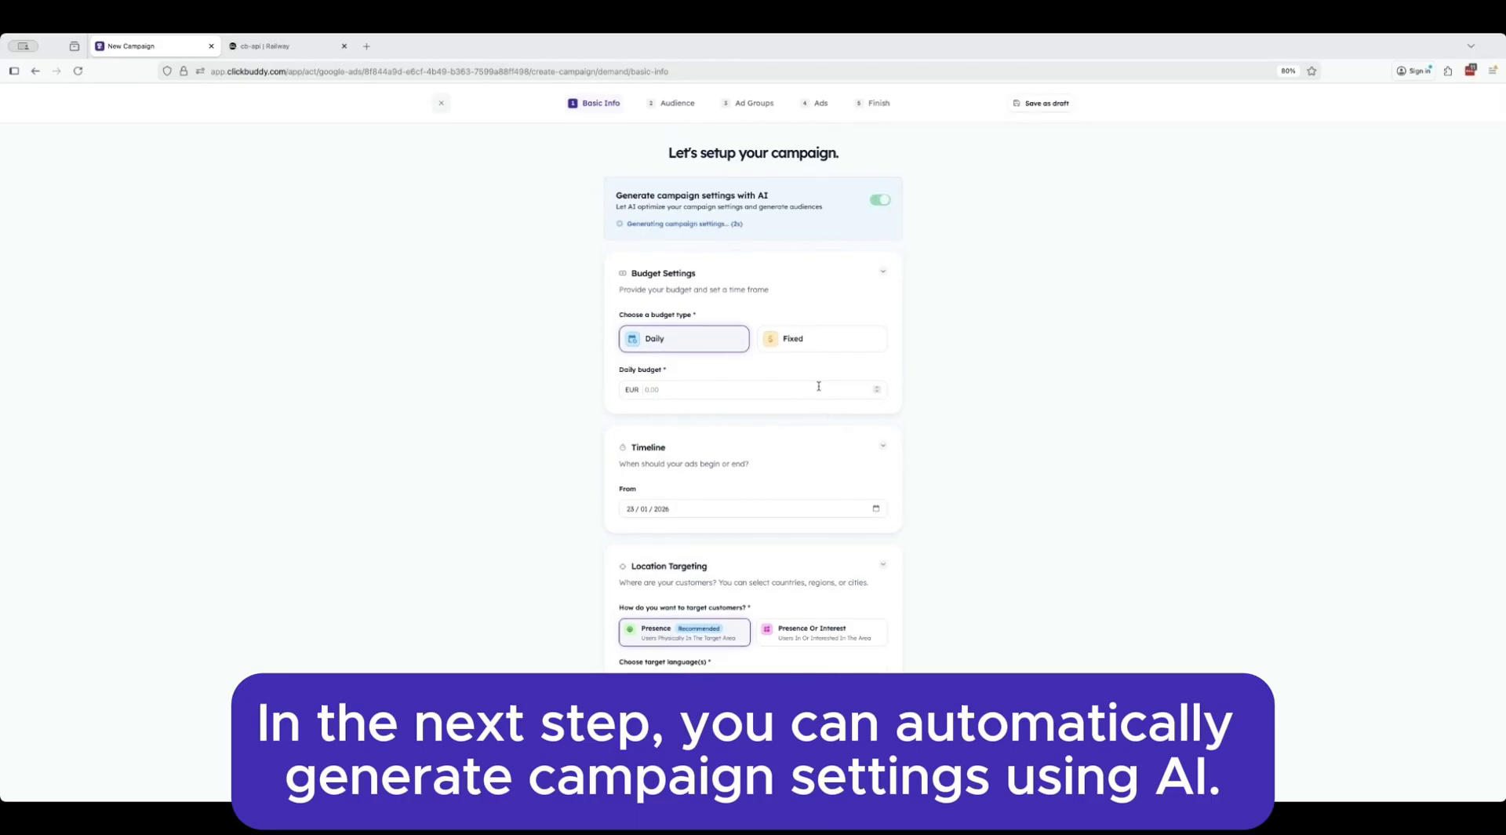
pyautogui.scroll(-5, 818, 386)
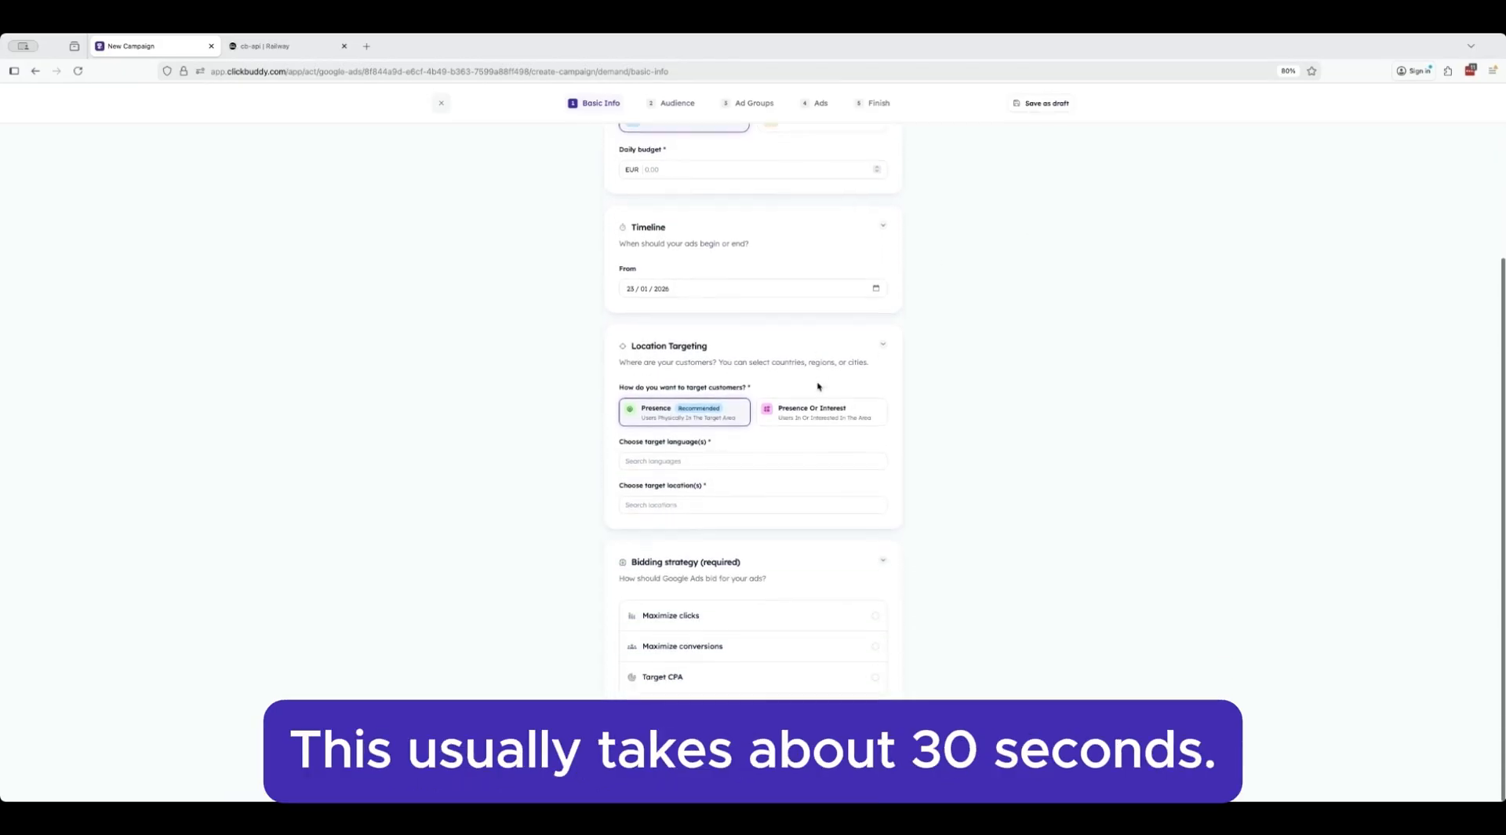
pyautogui.scroll(5, 818, 384)
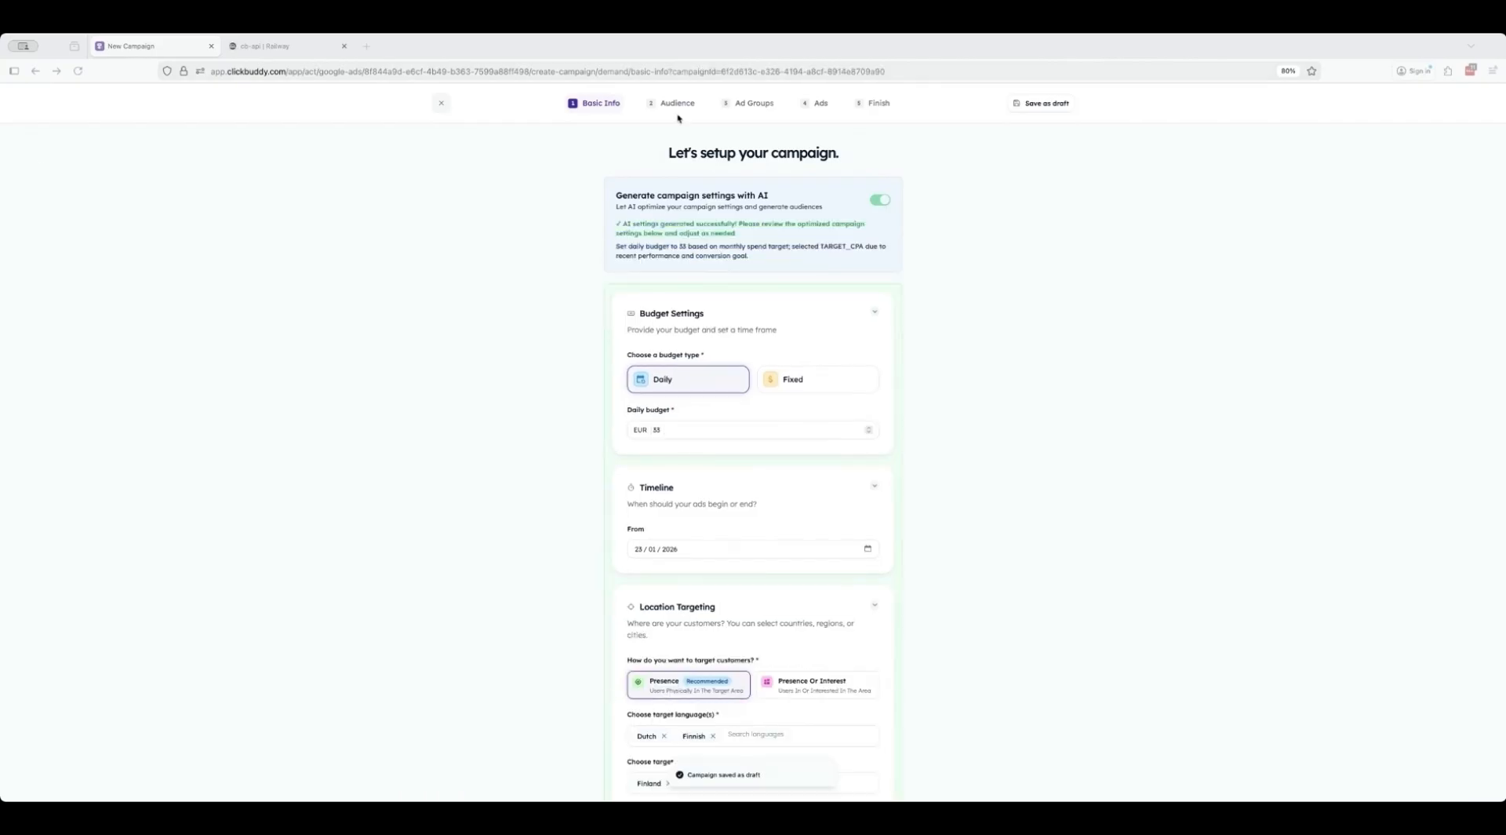
pyautogui.scroll(-2, 729, 364)
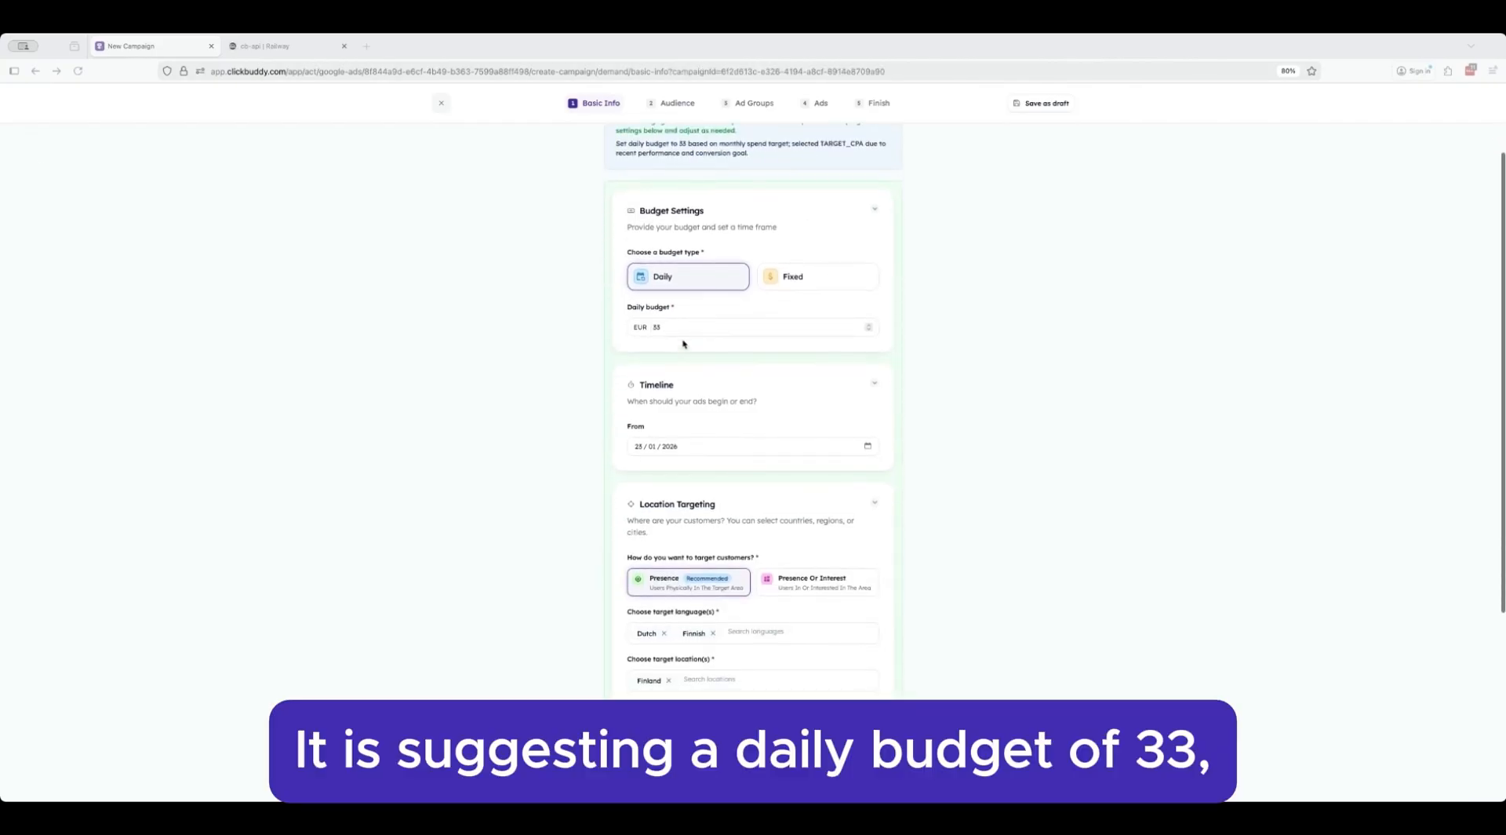
pyautogui.scroll(-1, 724, 448)
pyautogui.scroll(-1, 725, 448)
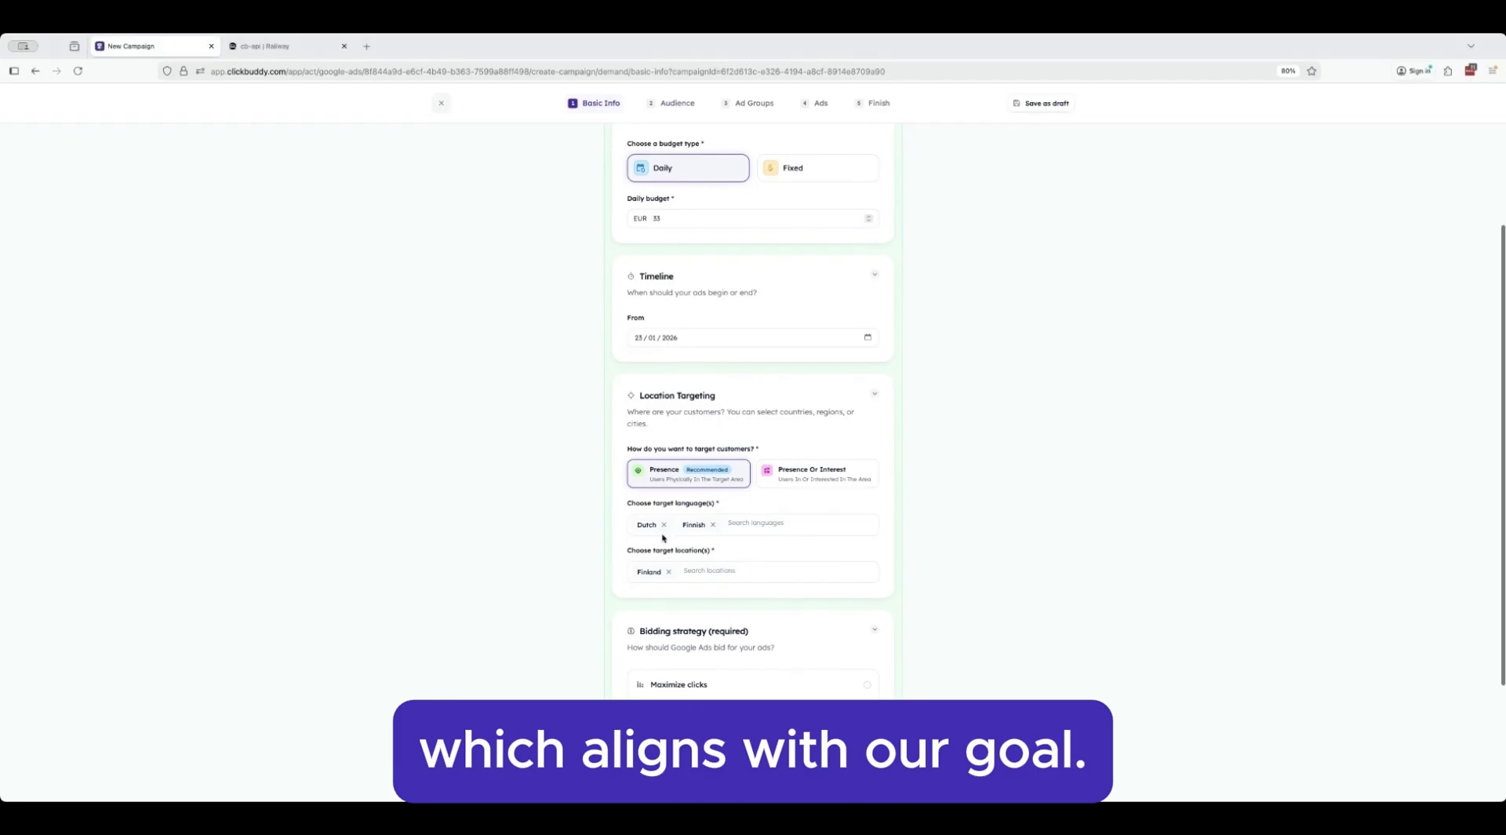
# Step: Replace Dutch with English in the target languages and check the suggested bidding strategy
pyautogui.click(664, 526)
pyautogui.click(733, 524)
pyautogui.write('engl')
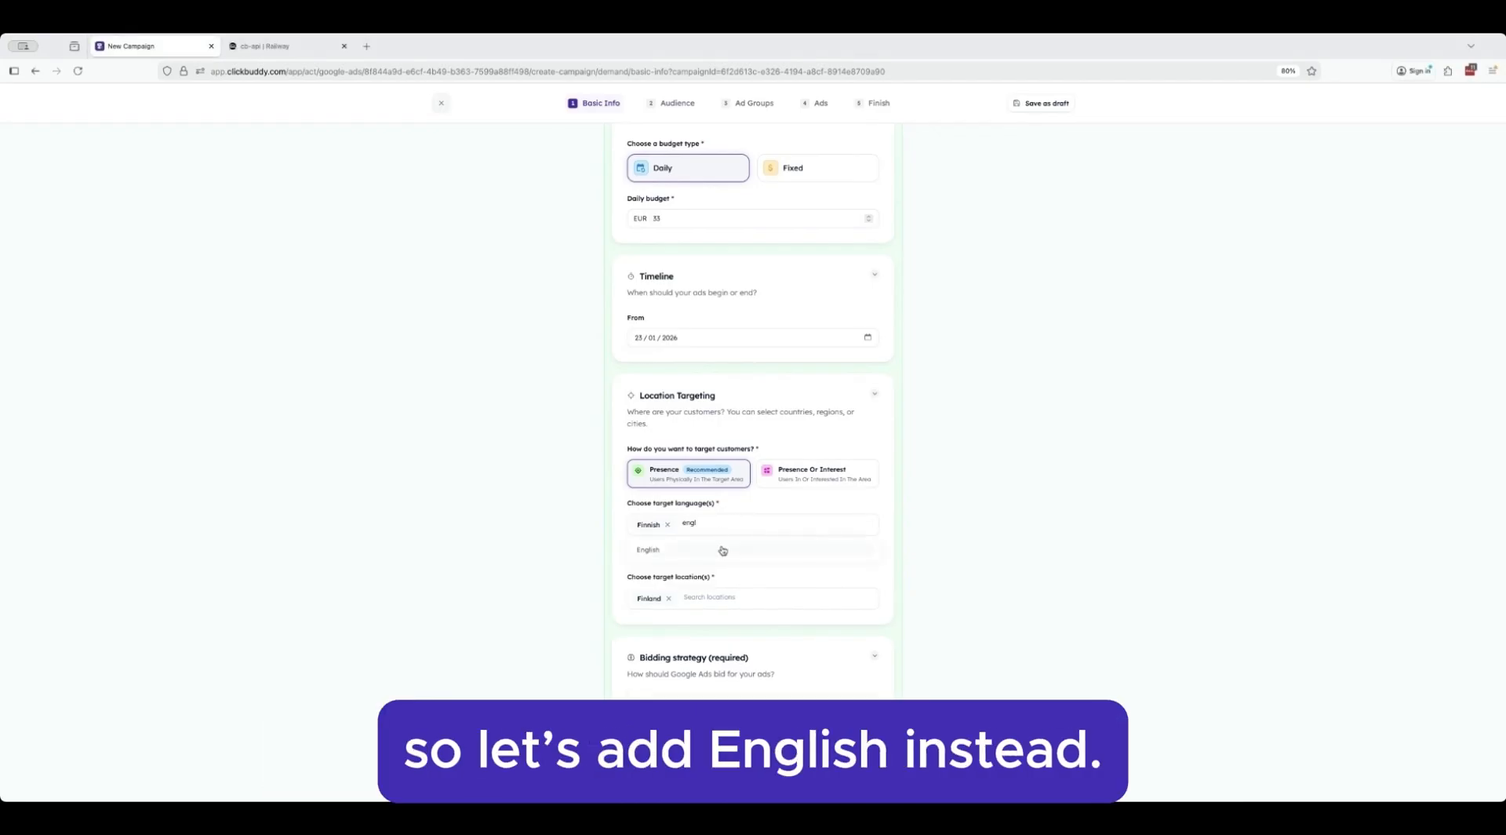
pyautogui.click(722, 551)
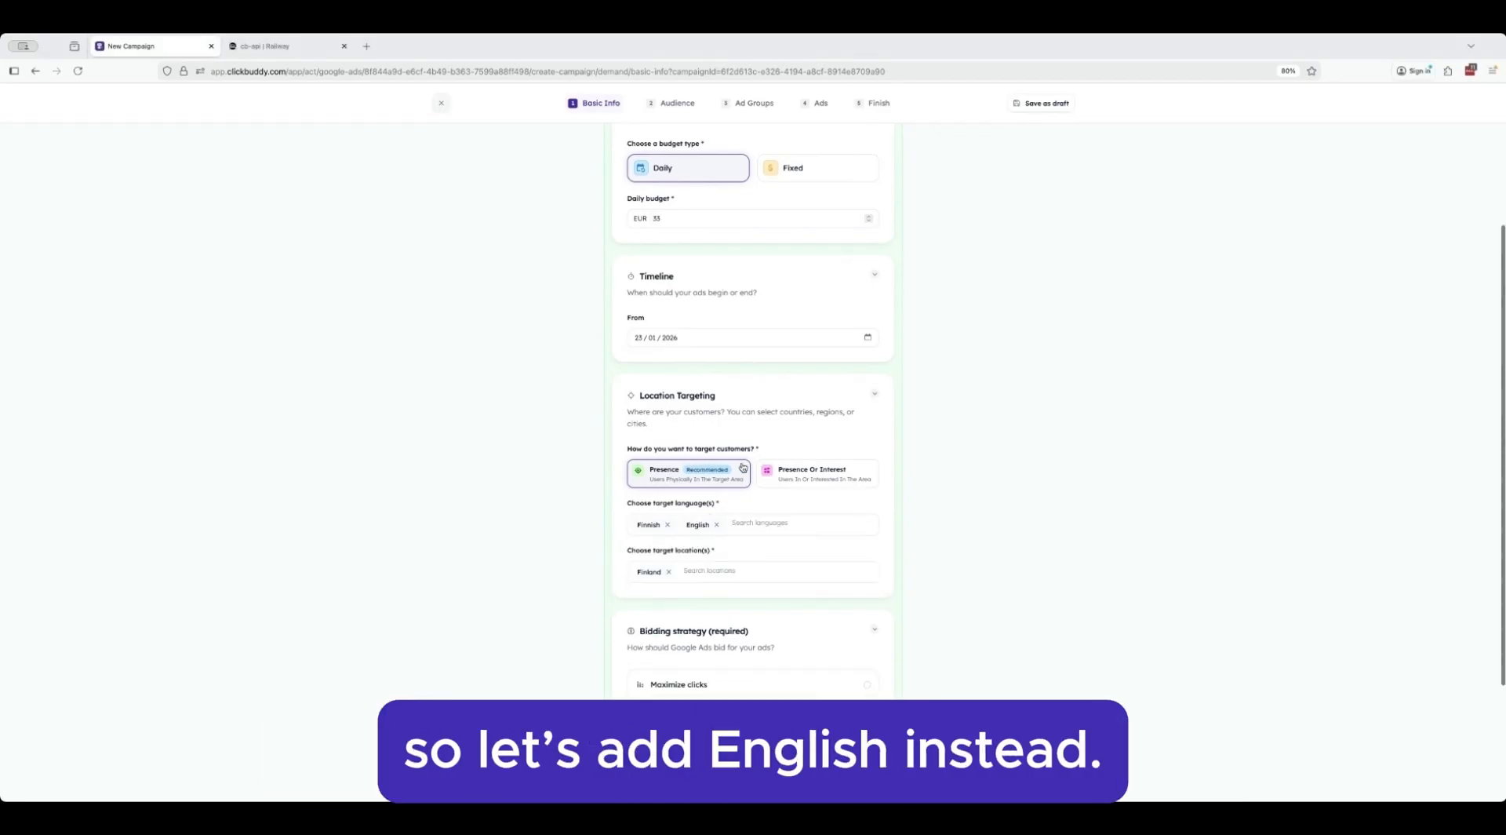
pyautogui.scroll(-3, 738, 471)
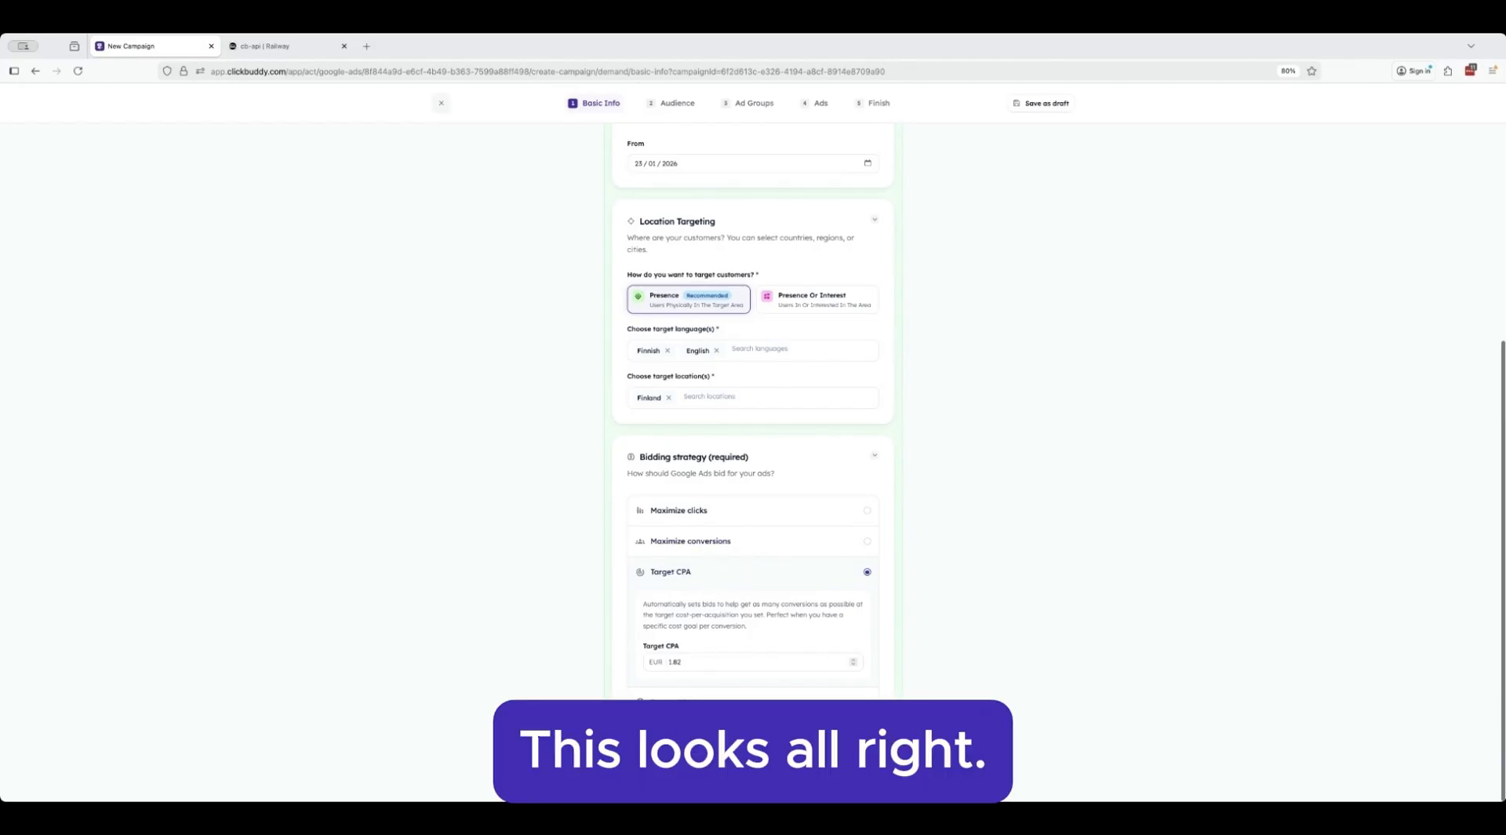
# Step: Continue to the audience stage and review the suggested in-market, affinity, custom keyword and user list segments for each ad group
pyautogui.click(862, 768)
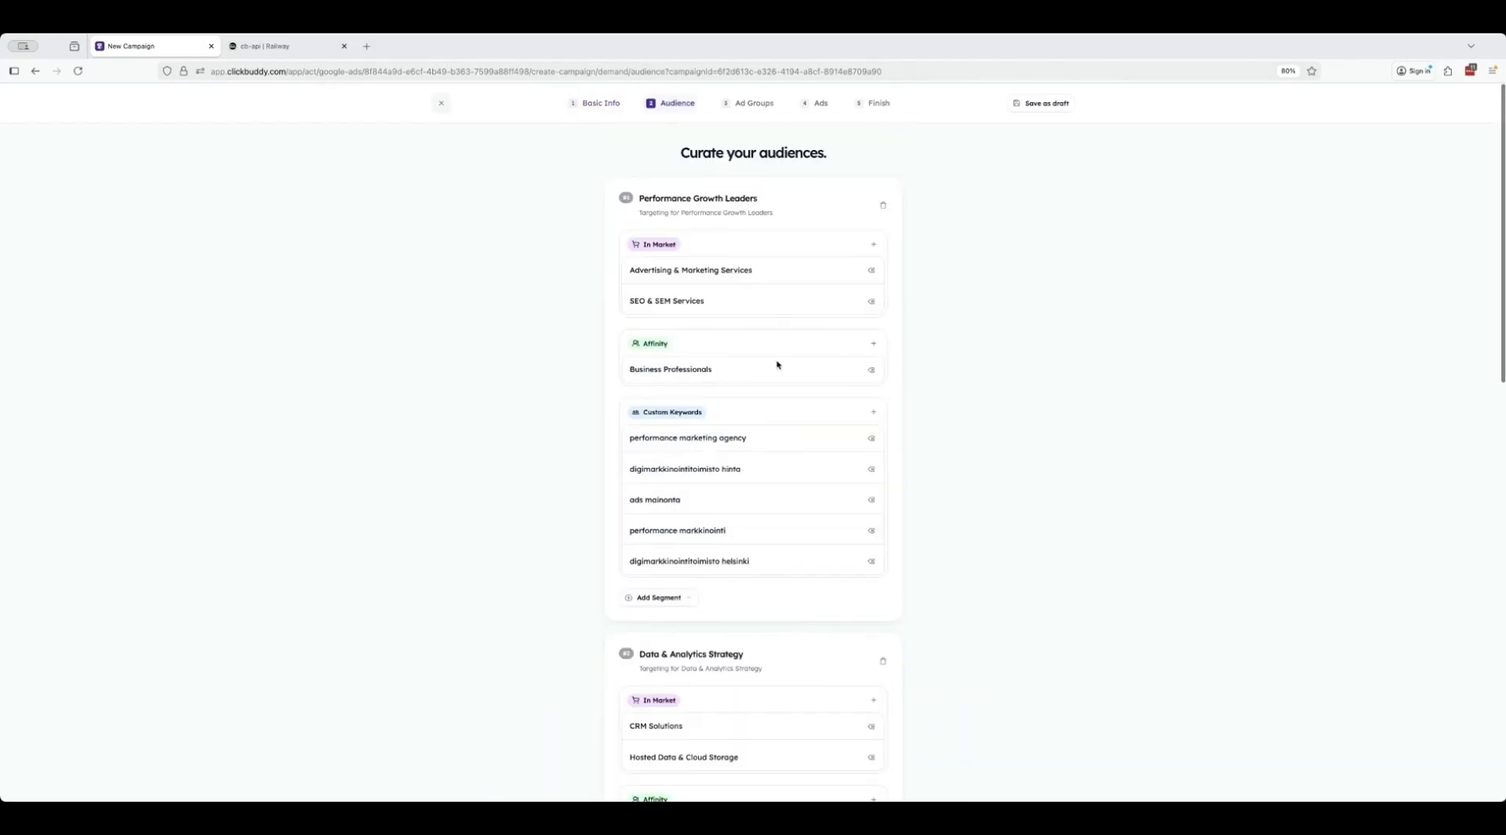
pyautogui.scroll(-2, 777, 365)
pyautogui.scroll(3, 778, 364)
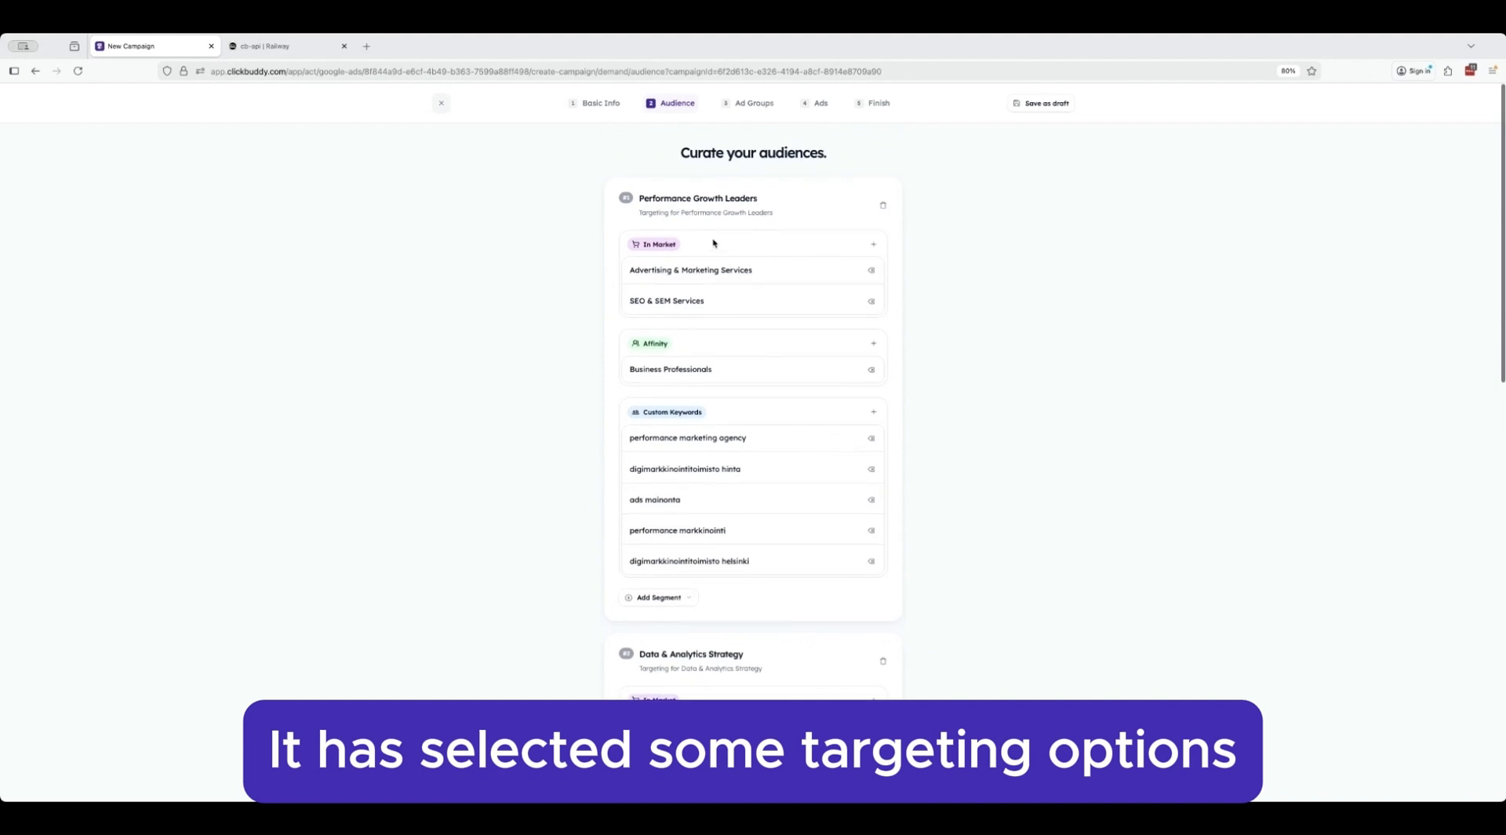
pyautogui.scroll(-10, 738, 397)
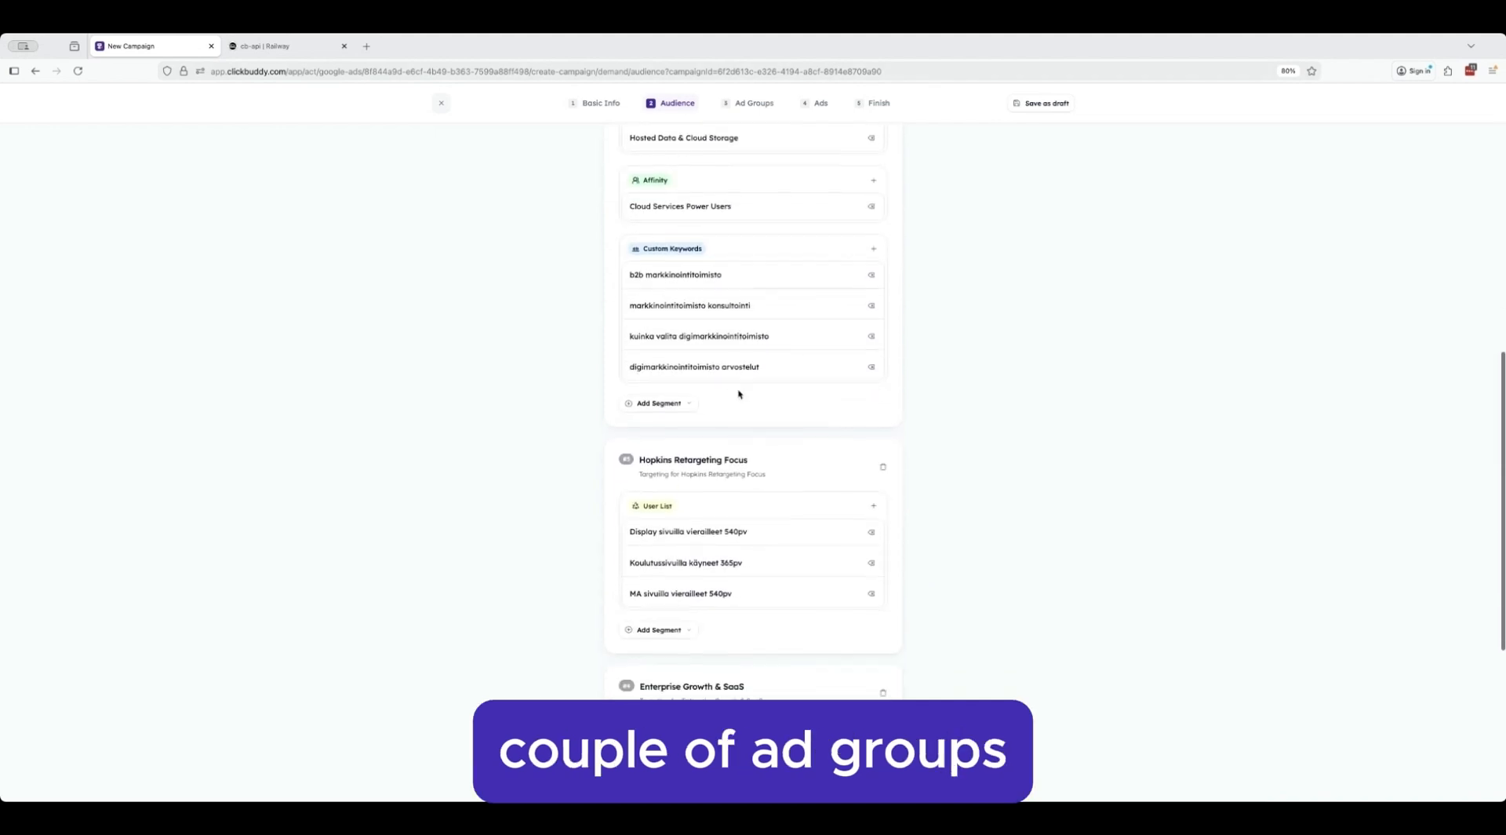
pyautogui.scroll(-2, 741, 512)
pyautogui.scroll(3, 742, 511)
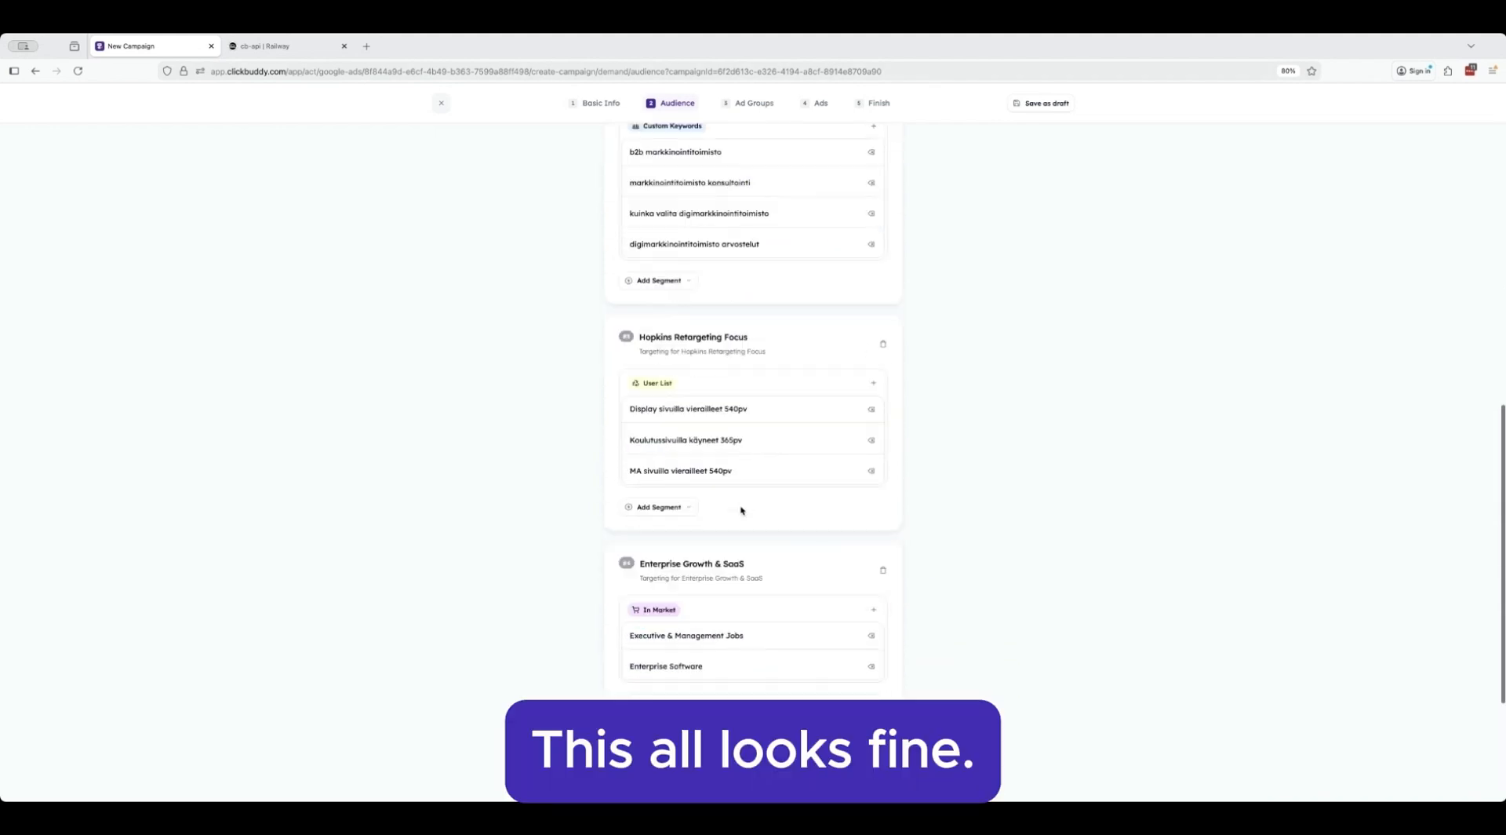
pyautogui.scroll(-8, 741, 506)
pyautogui.scroll(6, 742, 506)
# Step: Continue to the ad groups and link Performance Growth Leaders to the Agency Comparison & Evaluation cluster
pyautogui.click(866, 760)
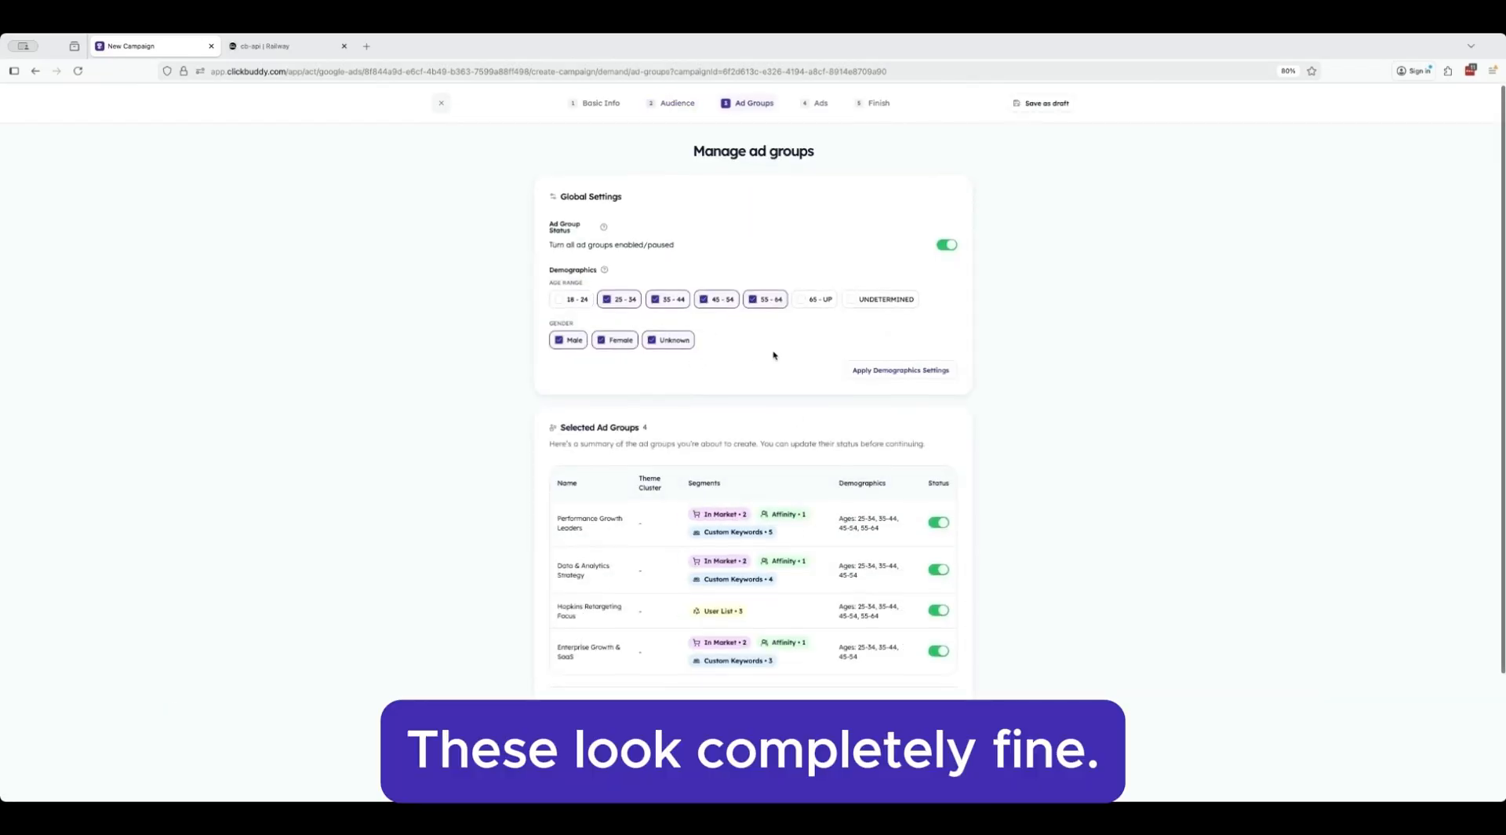
pyautogui.scroll(-3, 774, 356)
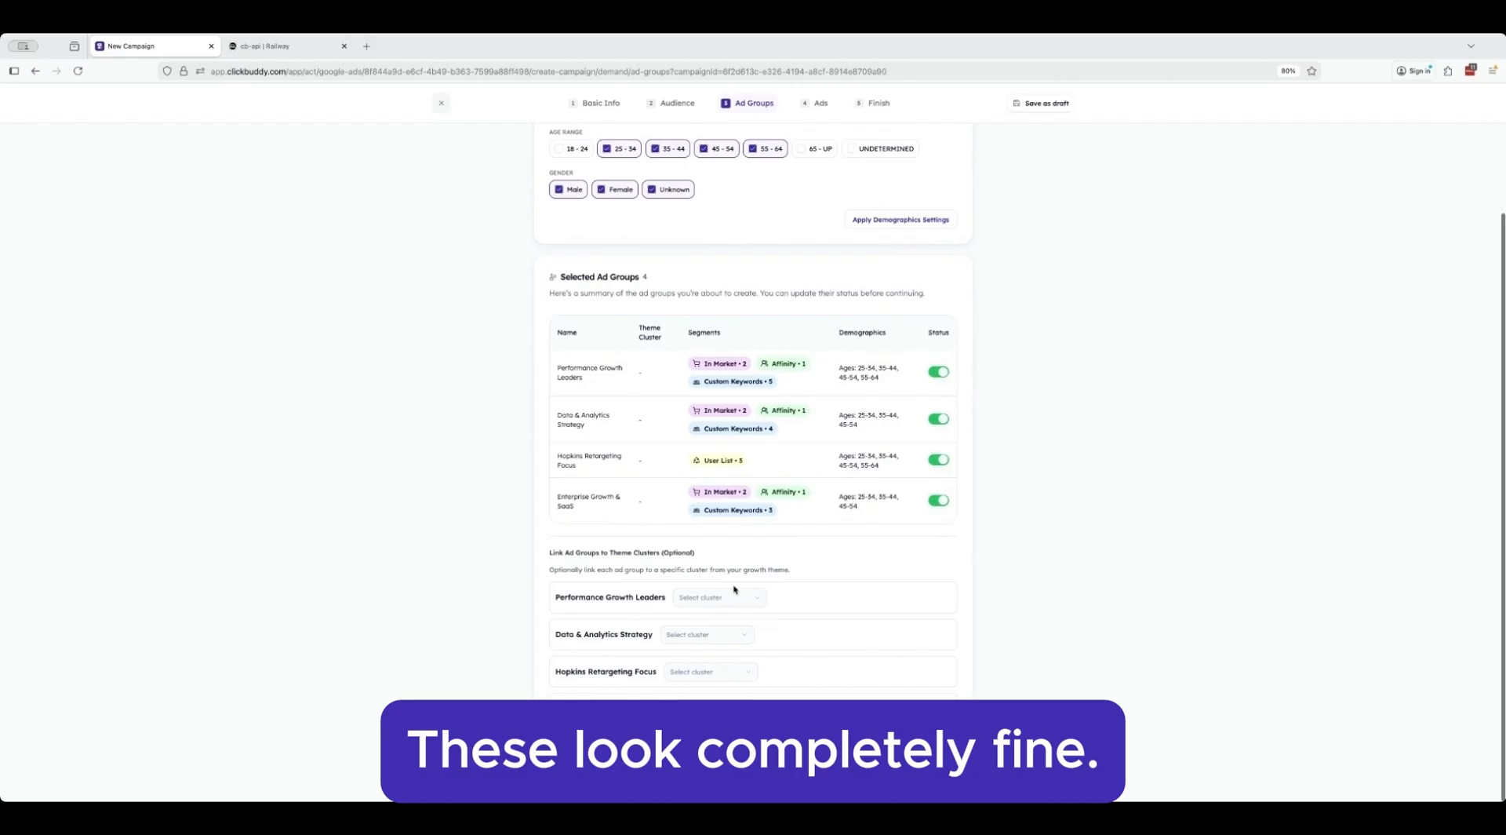
pyautogui.click(698, 603)
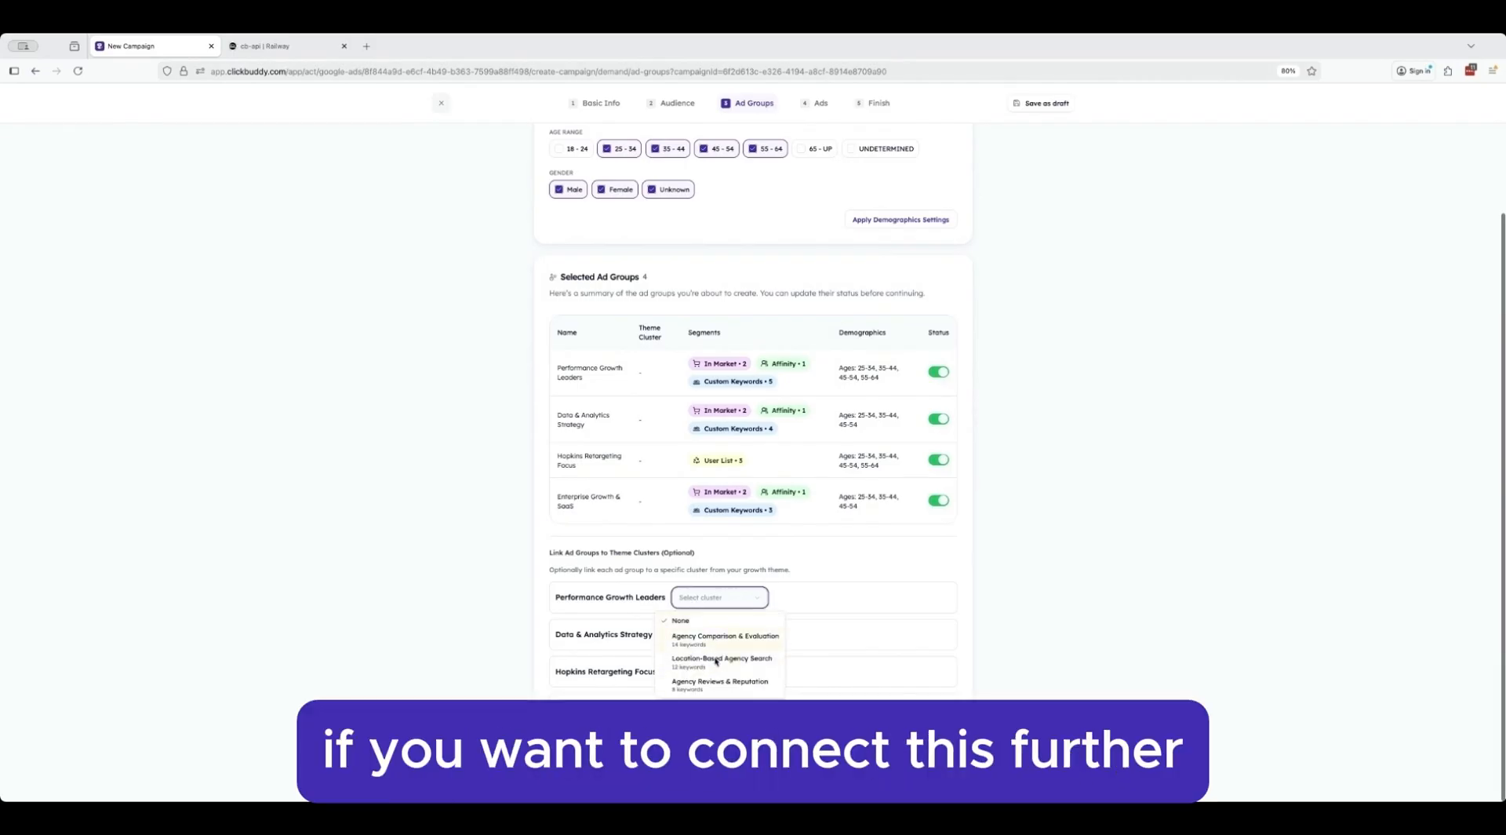
pyautogui.click(639, 619)
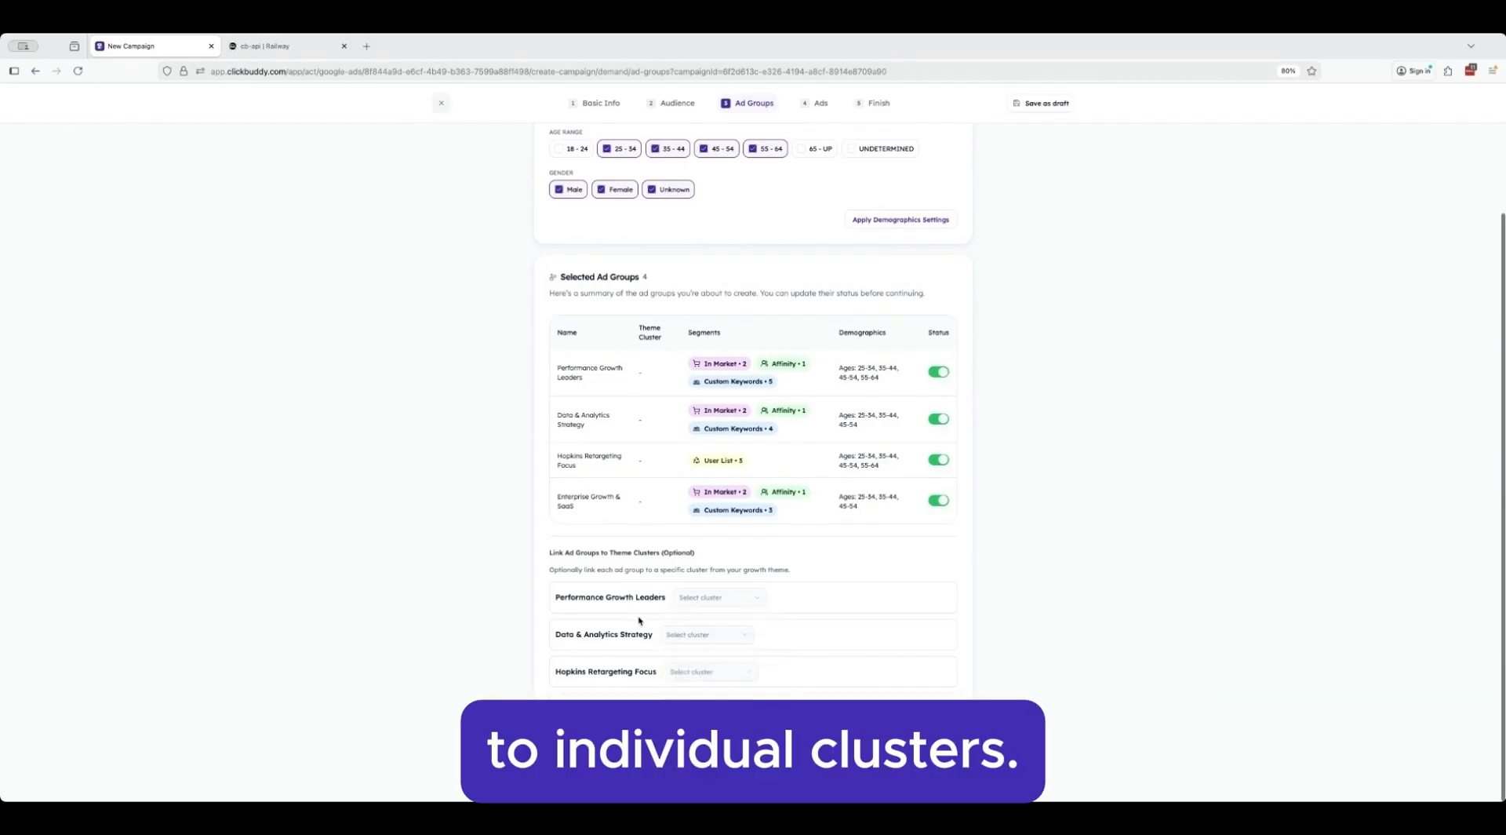
pyautogui.click(693, 641)
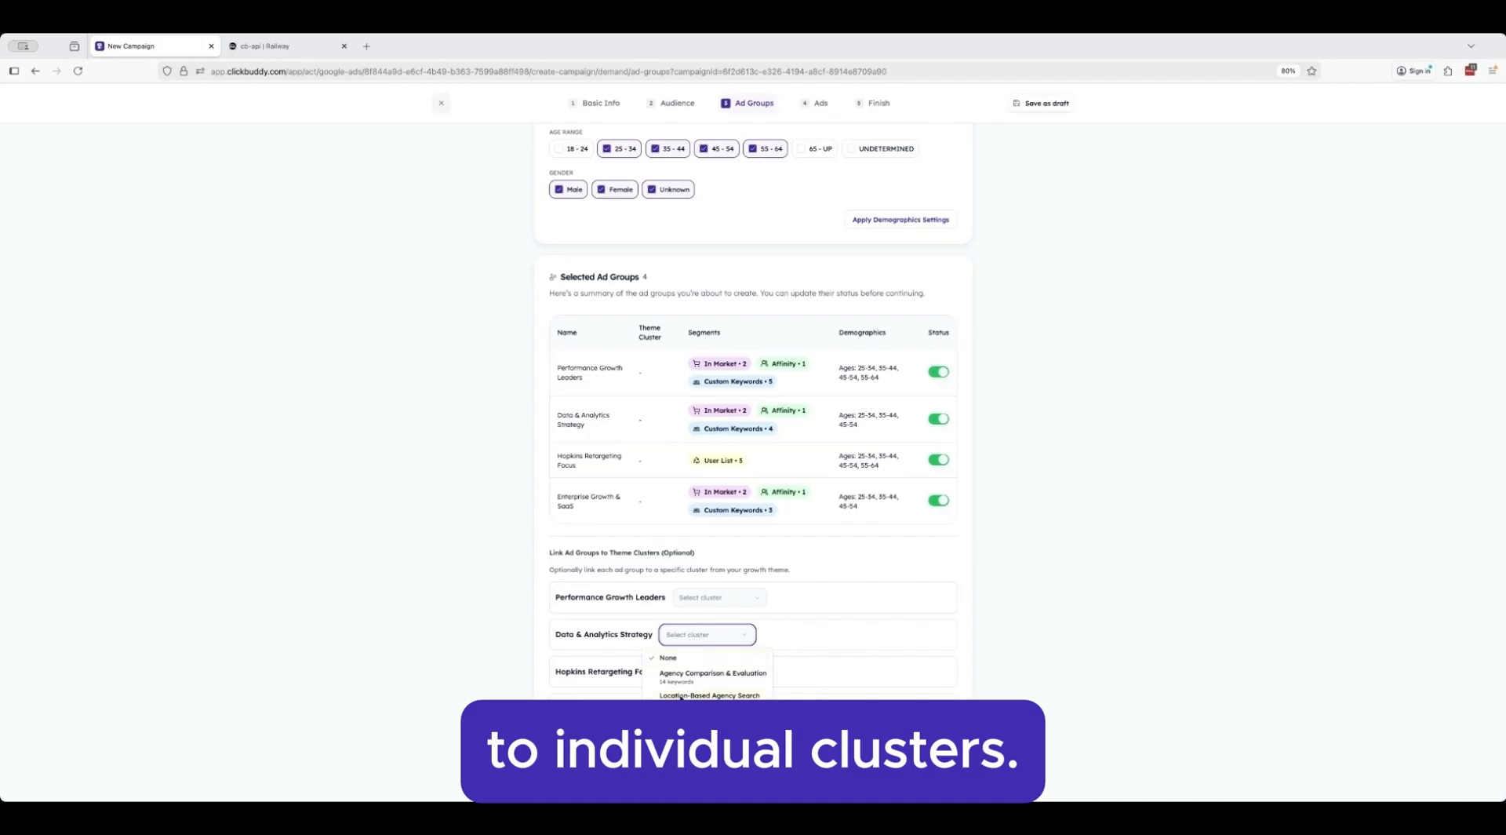
pyautogui.click(689, 599)
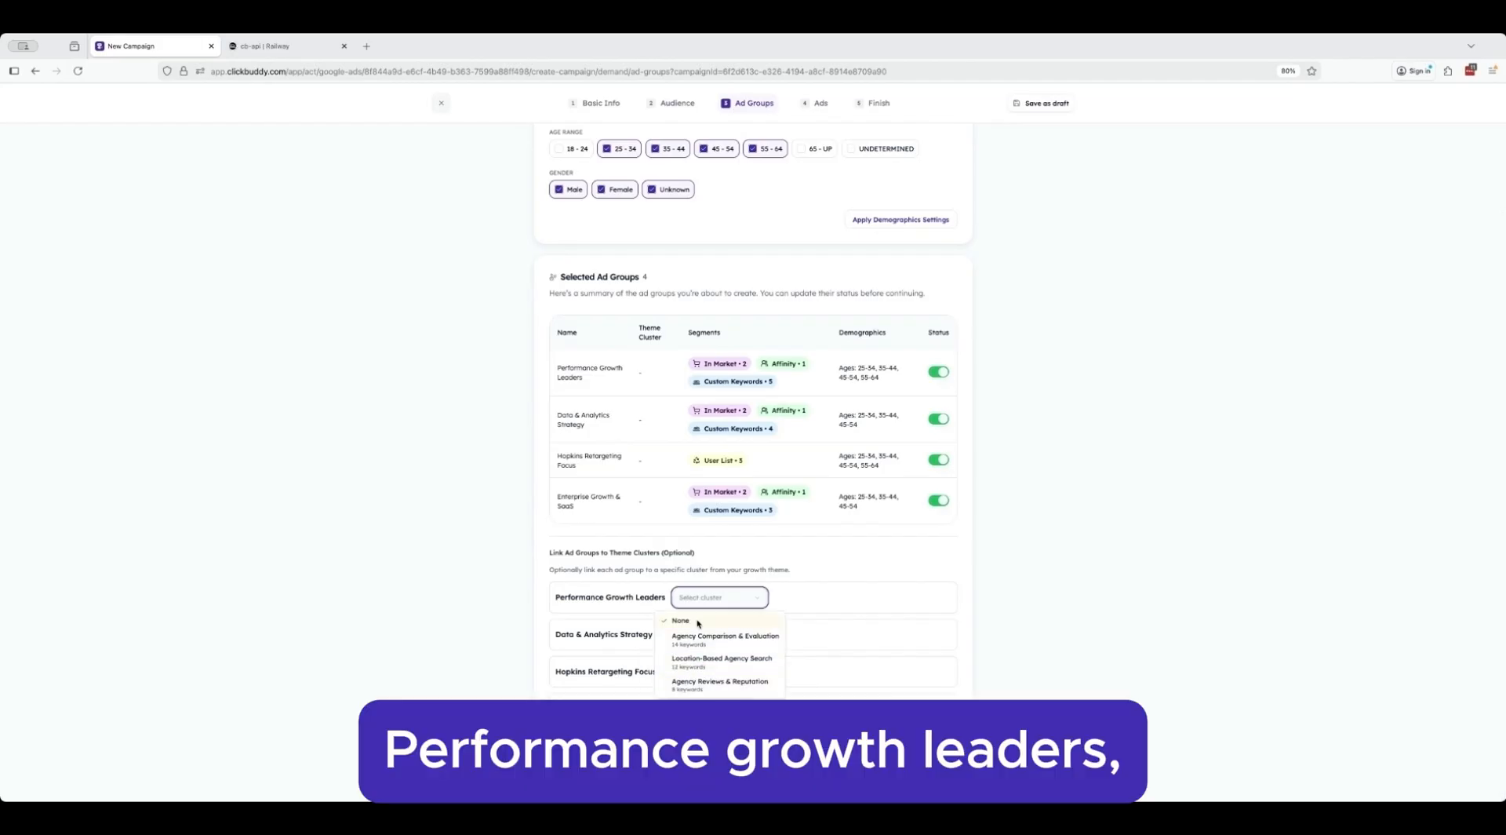
pyautogui.click(706, 640)
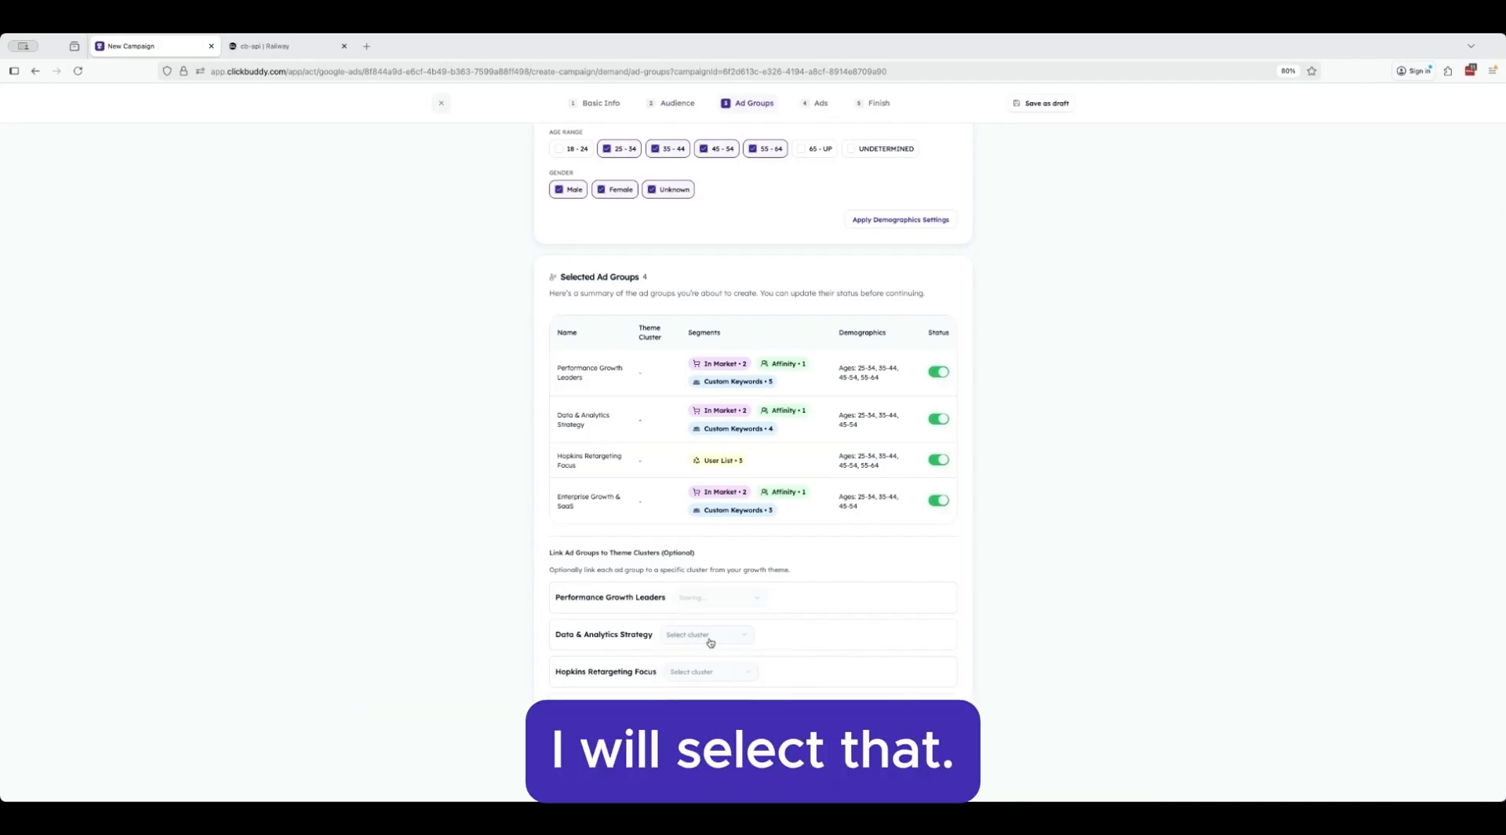
# Step: Link Data & Analytics Strategy to the Agency Comparison & Evaluation cluster and Enterprise Growth & SaaS to Agency Reviews & Reputation
pyautogui.click(710, 641)
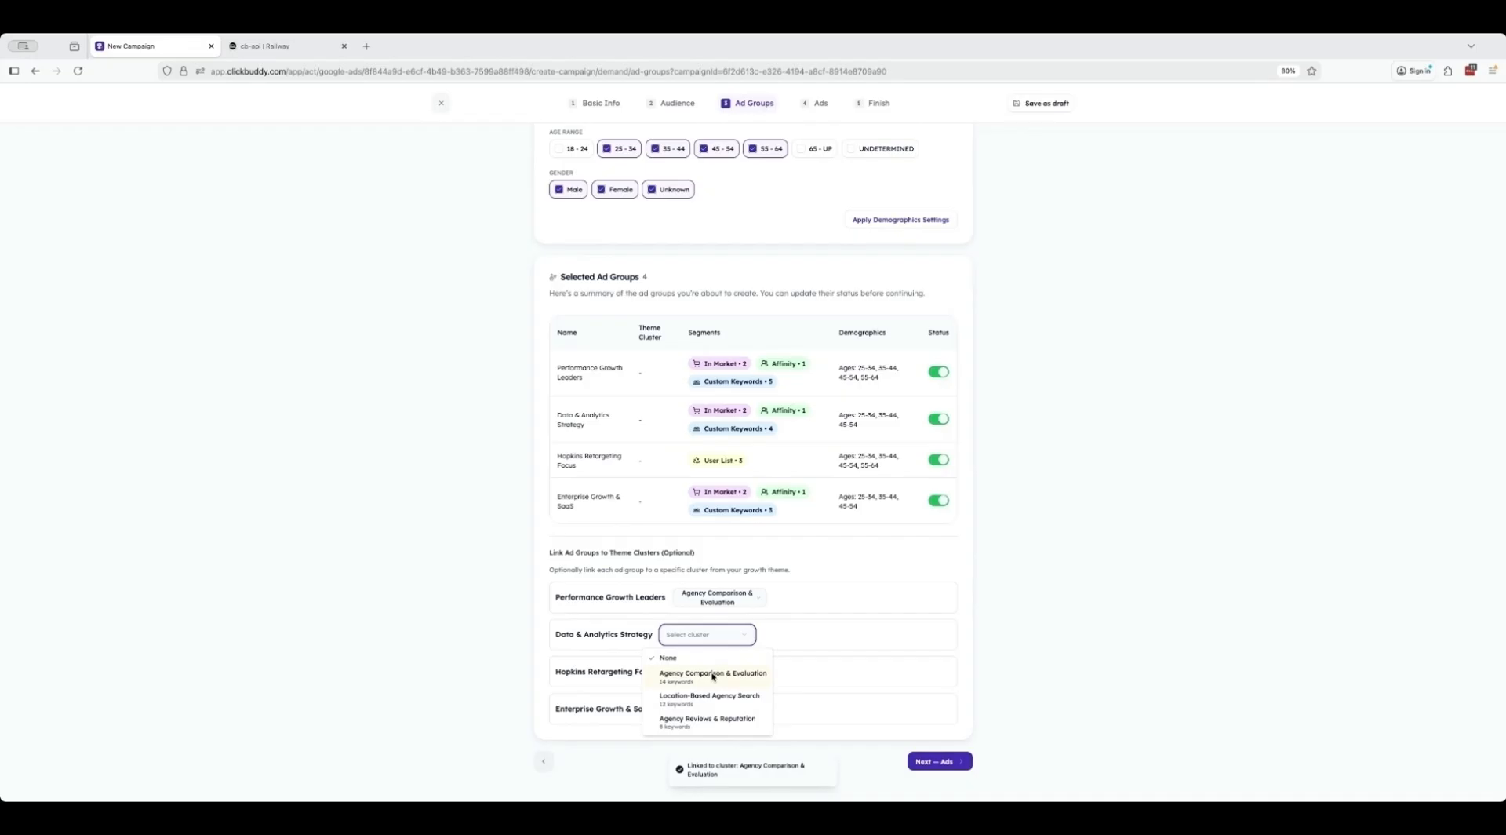
pyautogui.click(713, 677)
pyautogui.click(709, 673)
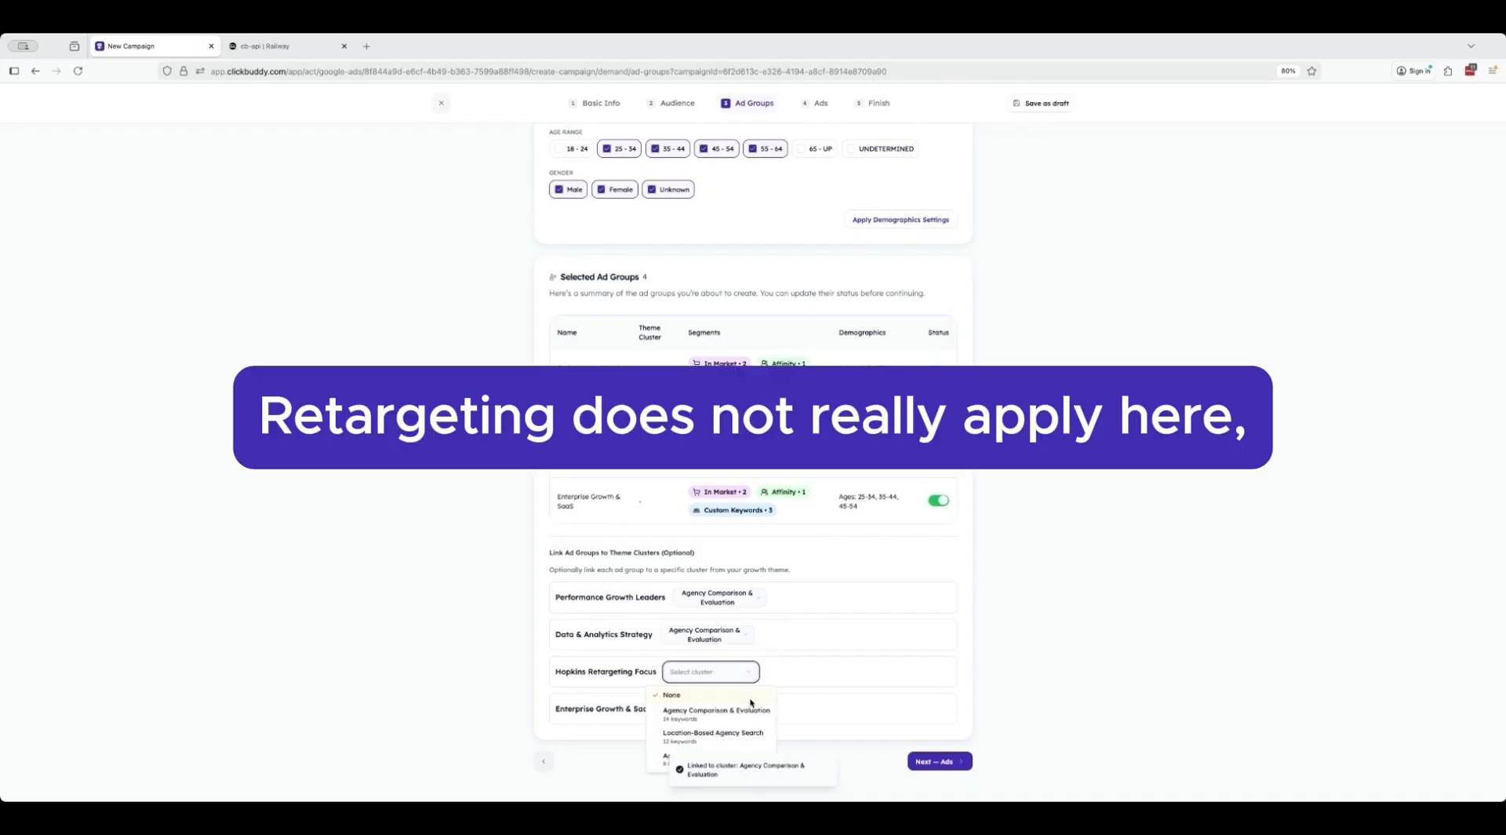
pyautogui.click(747, 695)
pyautogui.click(711, 710)
pyautogui.click(717, 692)
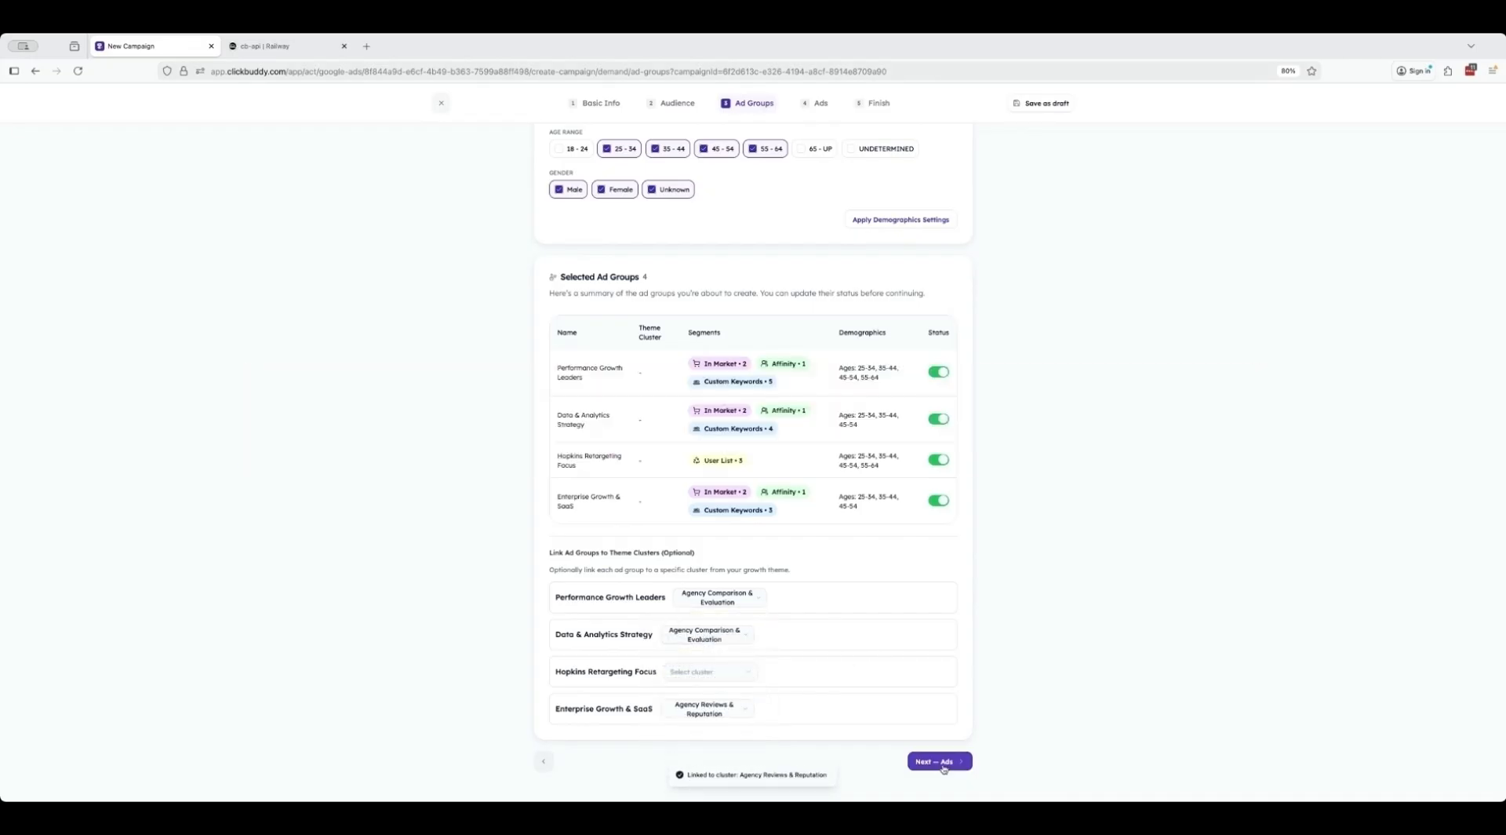
pyautogui.scroll(2, 690, 631)
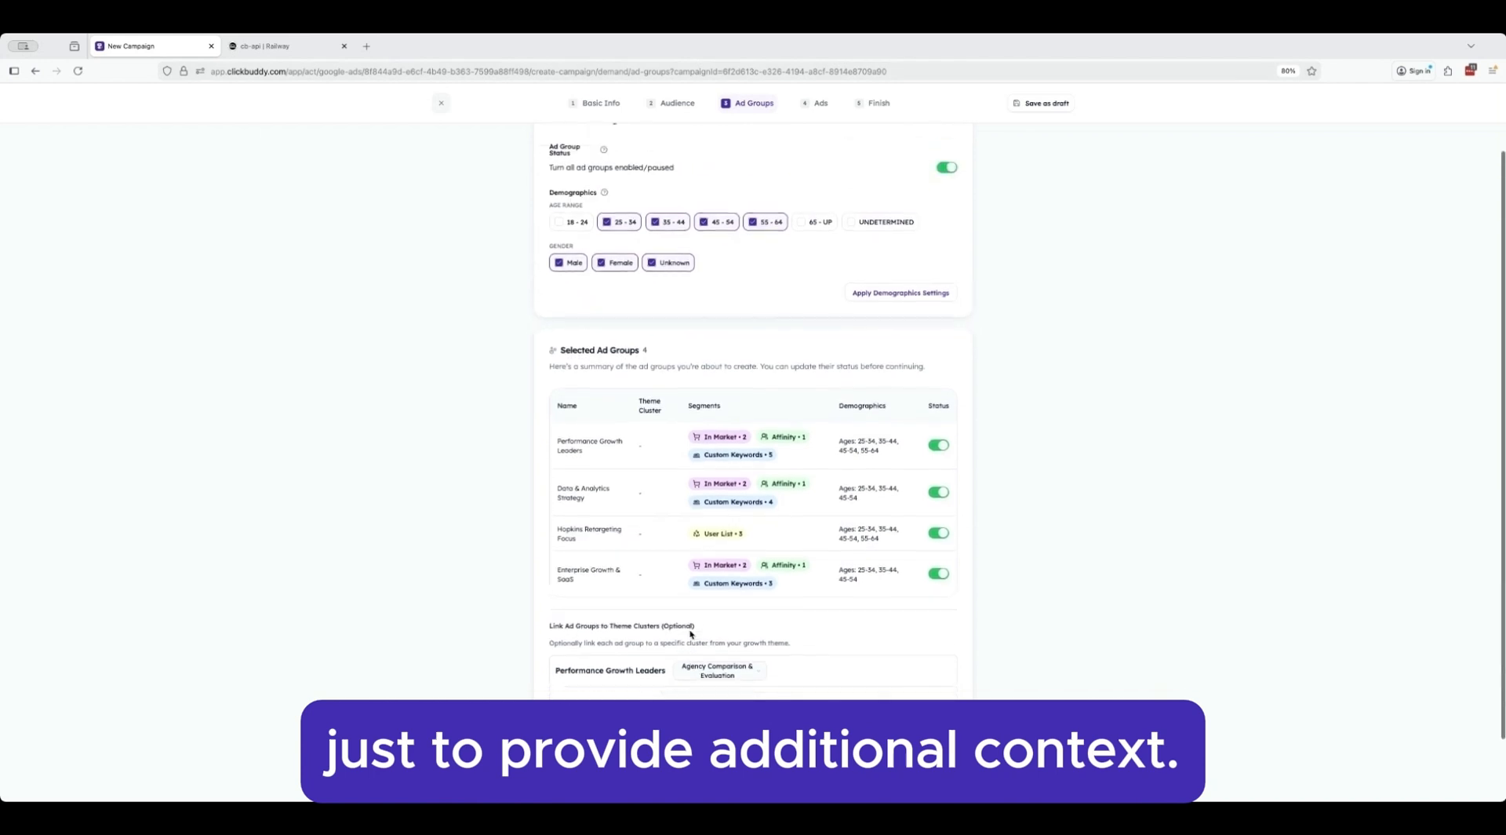
pyautogui.scroll(-2, 690, 632)
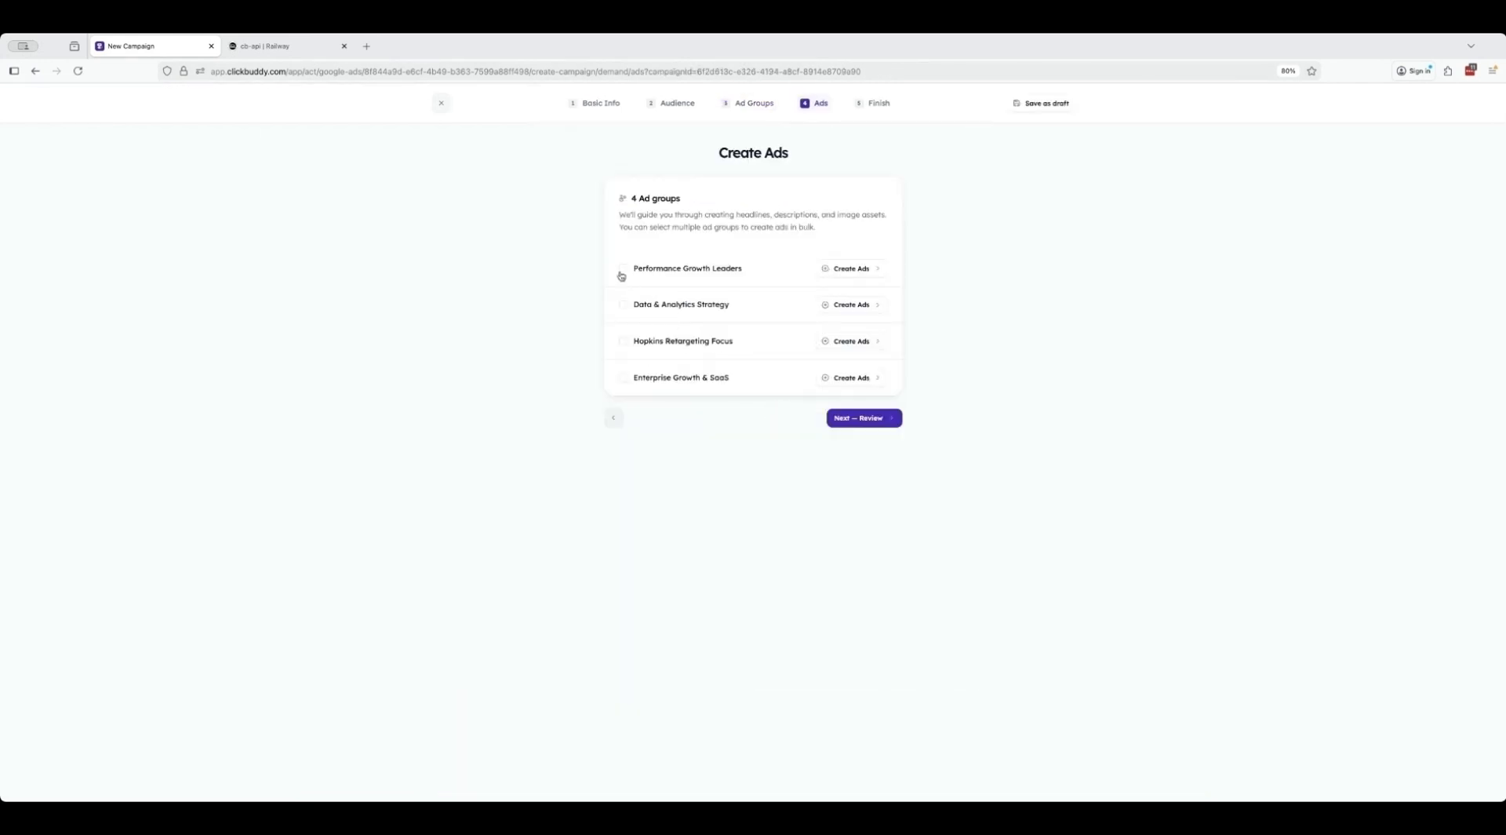
# Step: Start creating ads for all four ad groups at once and fill in the business name and website URL
pyautogui.click(624, 269)
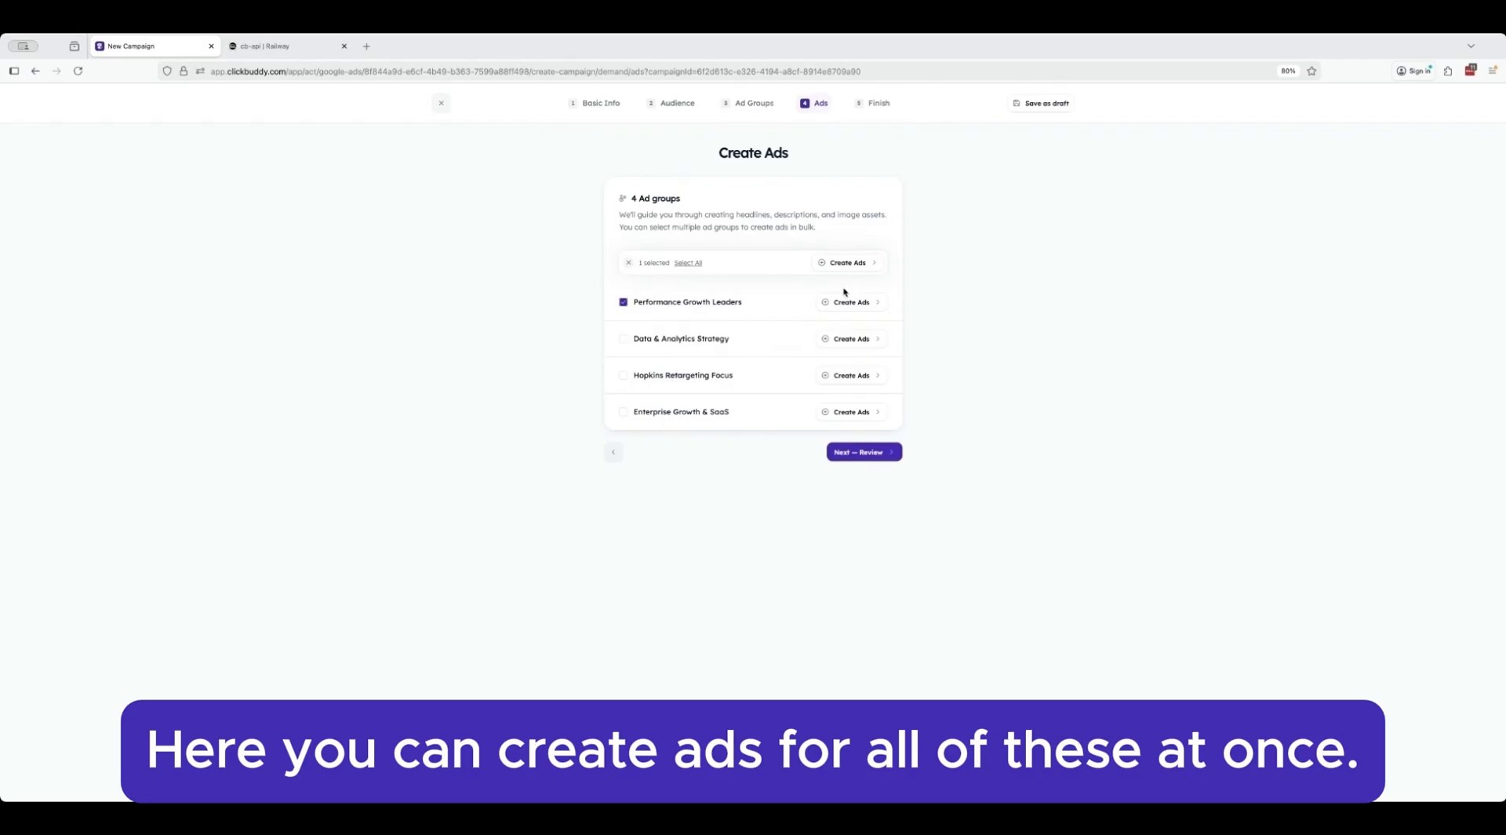
pyautogui.click(688, 263)
pyautogui.click(837, 262)
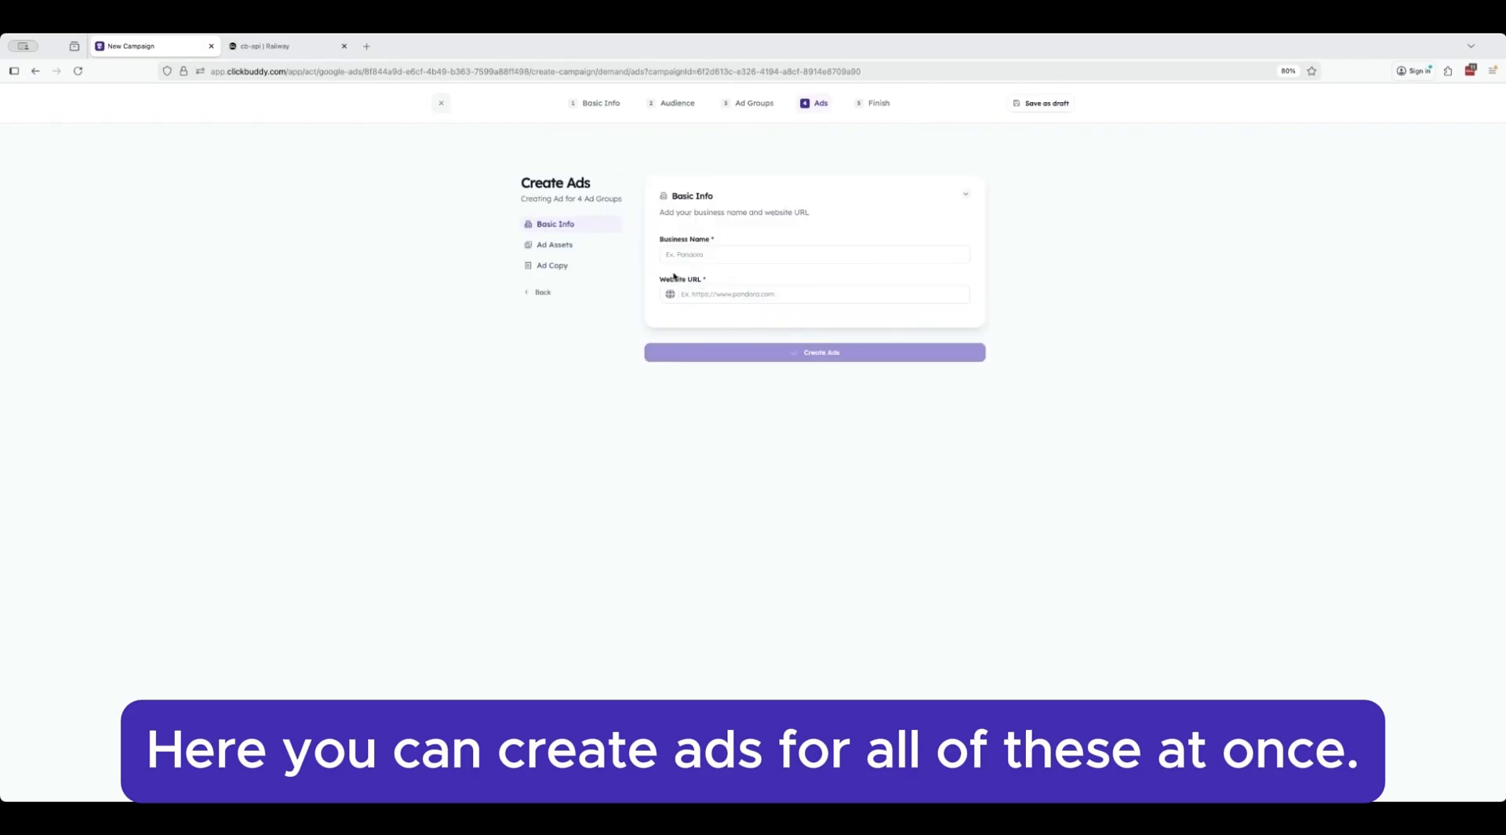
pyautogui.click(714, 253)
pyautogui.write('??????')
pyautogui.press('Tab')
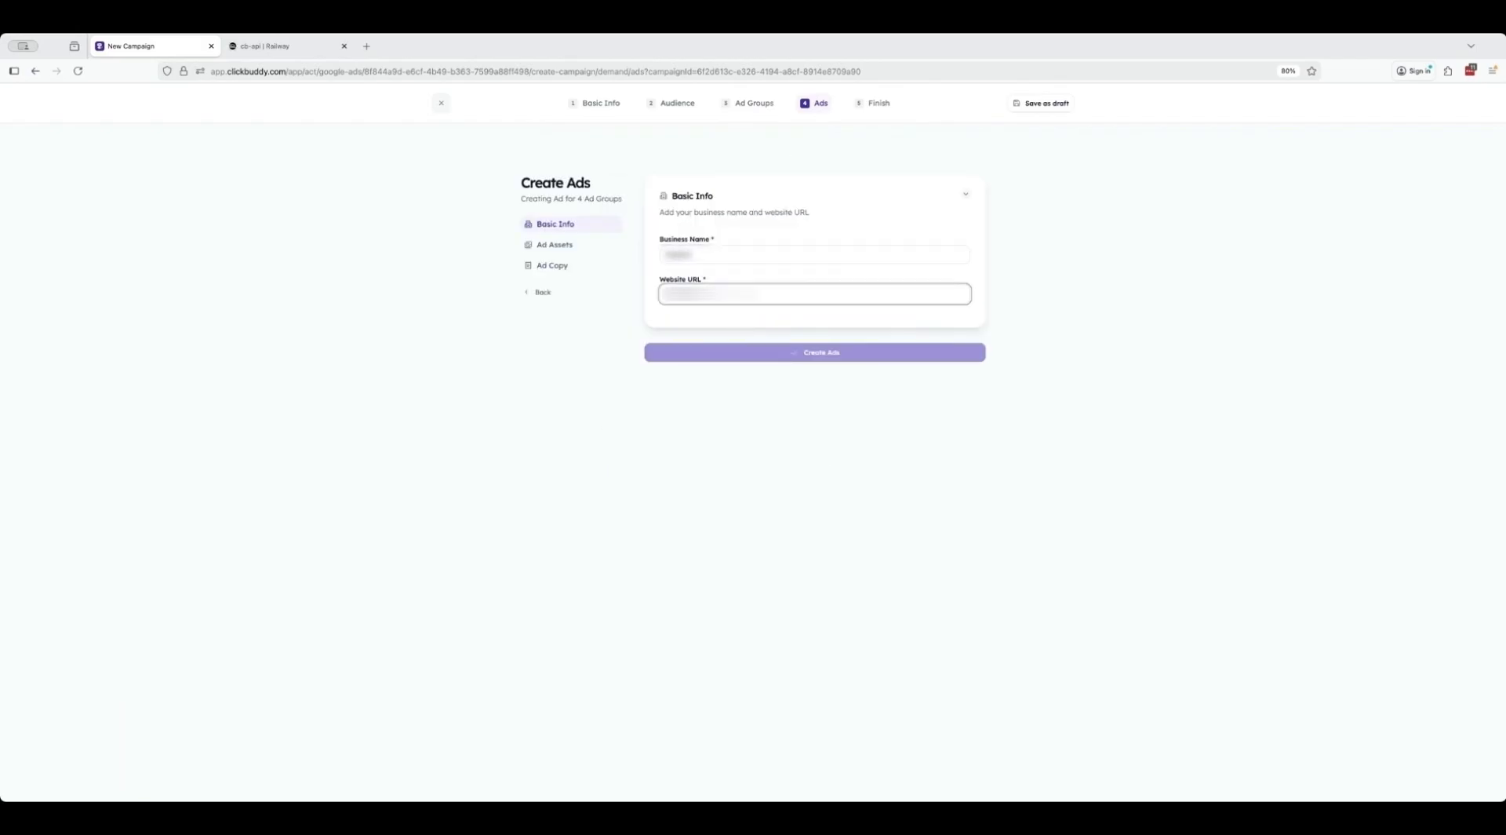
pyautogui.click(1339, 34)
pyautogui.press('super+Tab')
# Step: Add one marketing image, one square image and one portrait image to the ads from the library
pyautogui.click(561, 244)
pyautogui.click(710, 311)
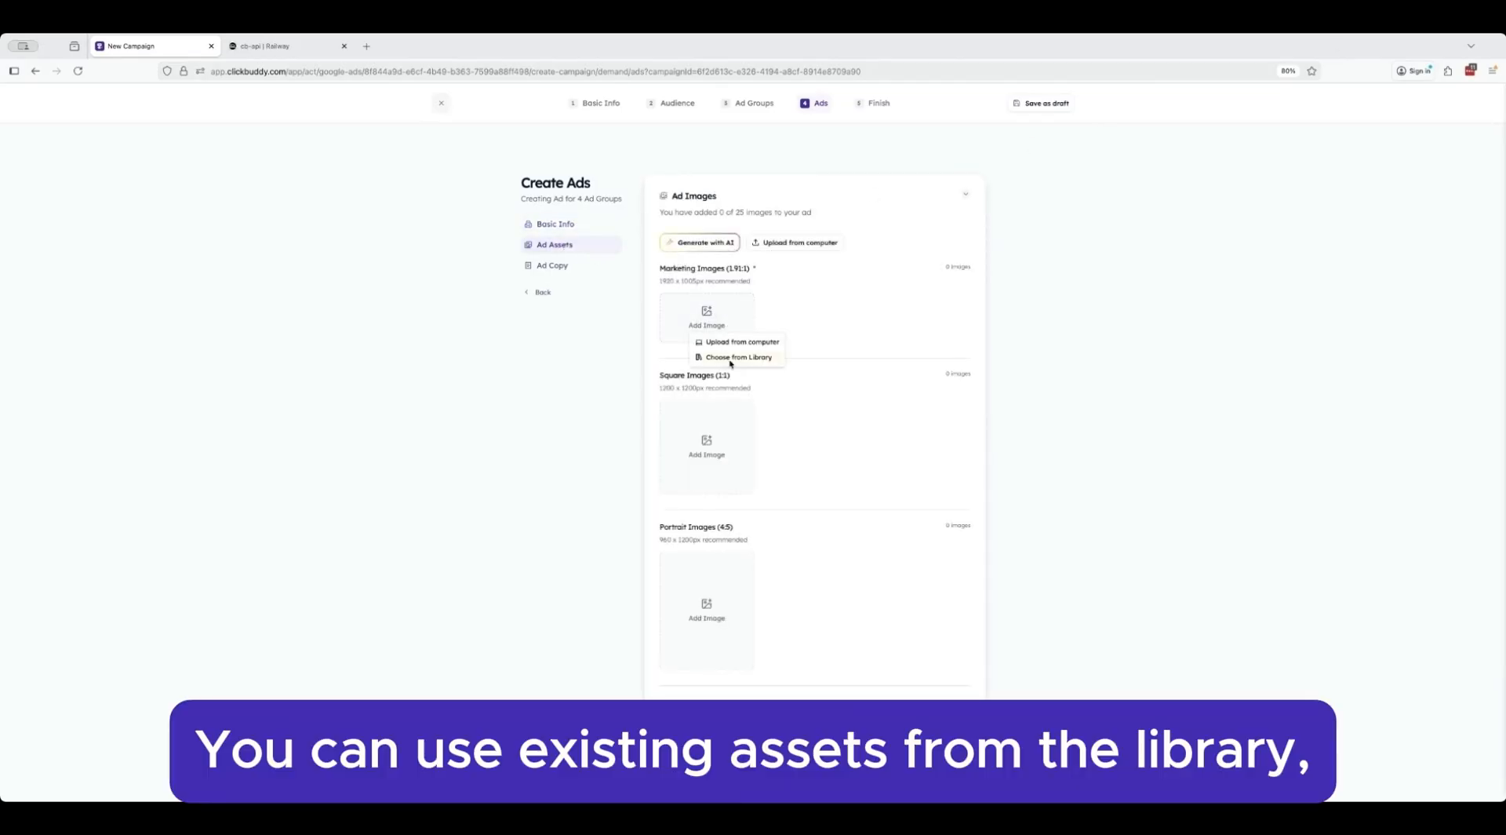
pyautogui.click(718, 353)
pyautogui.click(1357, 337)
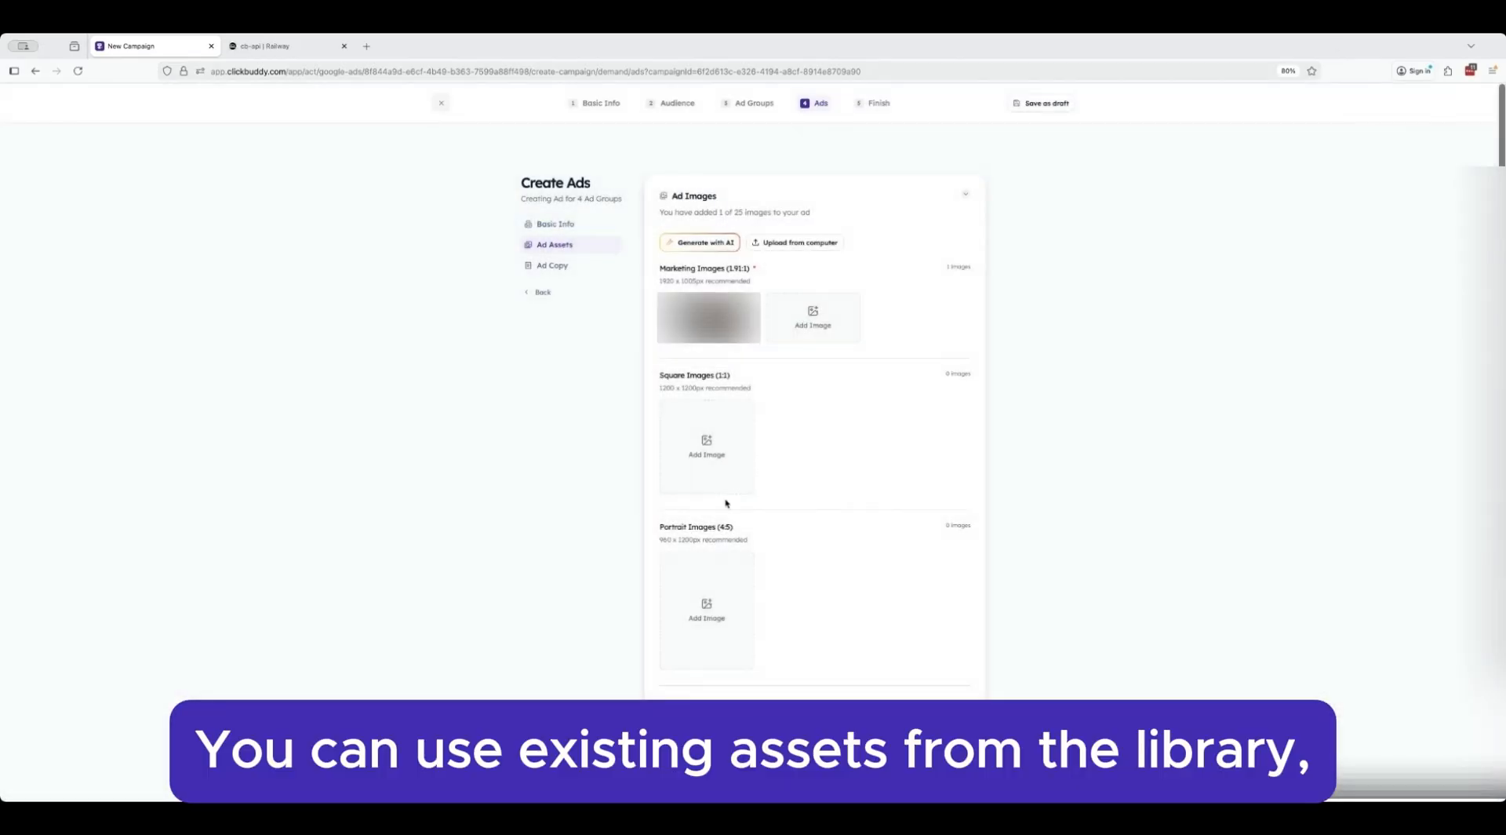
pyautogui.click(715, 444)
pyautogui.click(725, 491)
pyautogui.click(1359, 541)
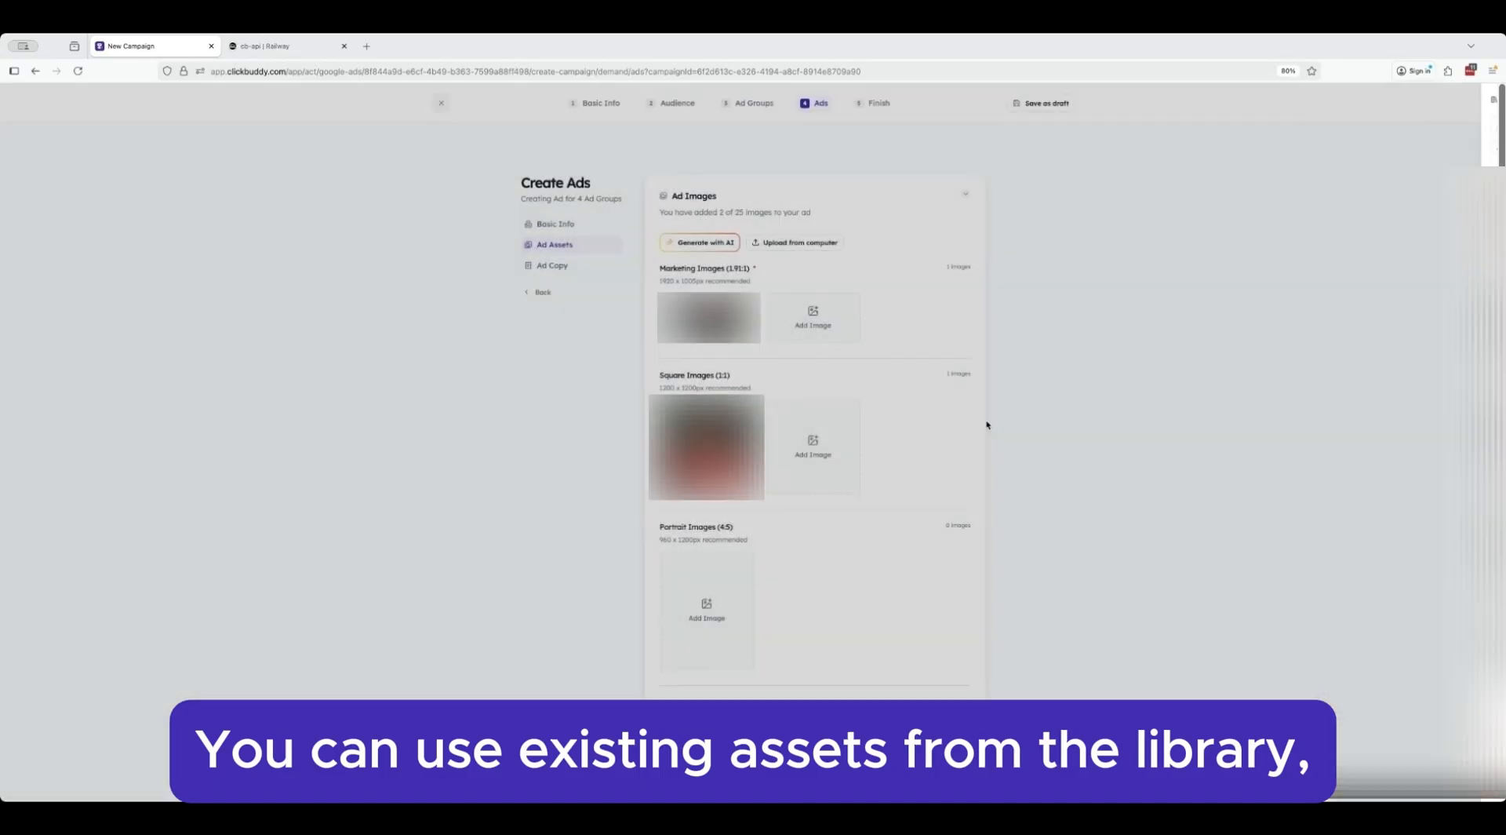
pyautogui.scroll(-2, 789, 424)
pyautogui.click(717, 510)
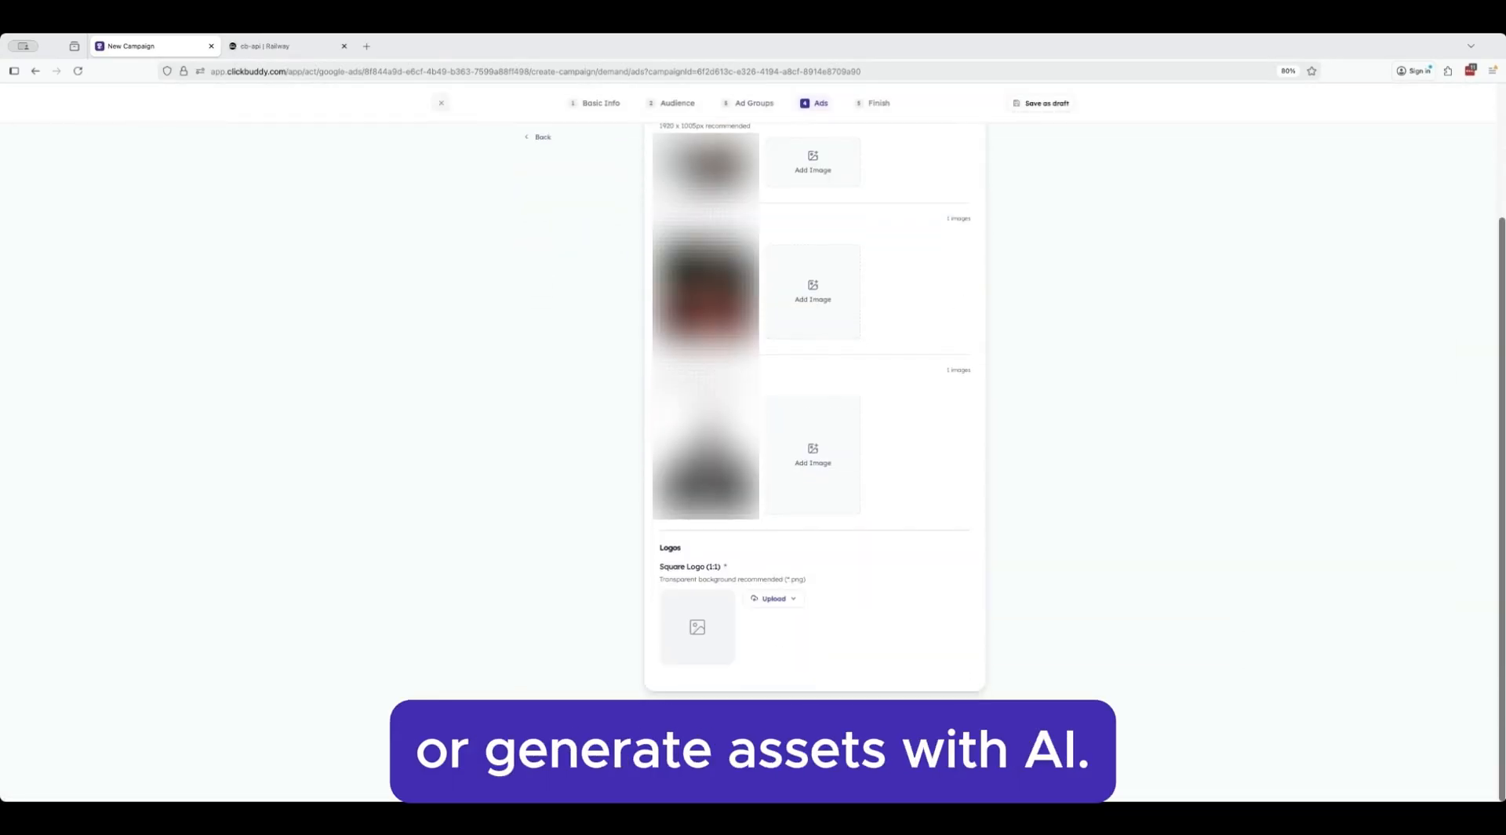
# Step: Add the square logo to the ads from the library
pyautogui.click(785, 621)
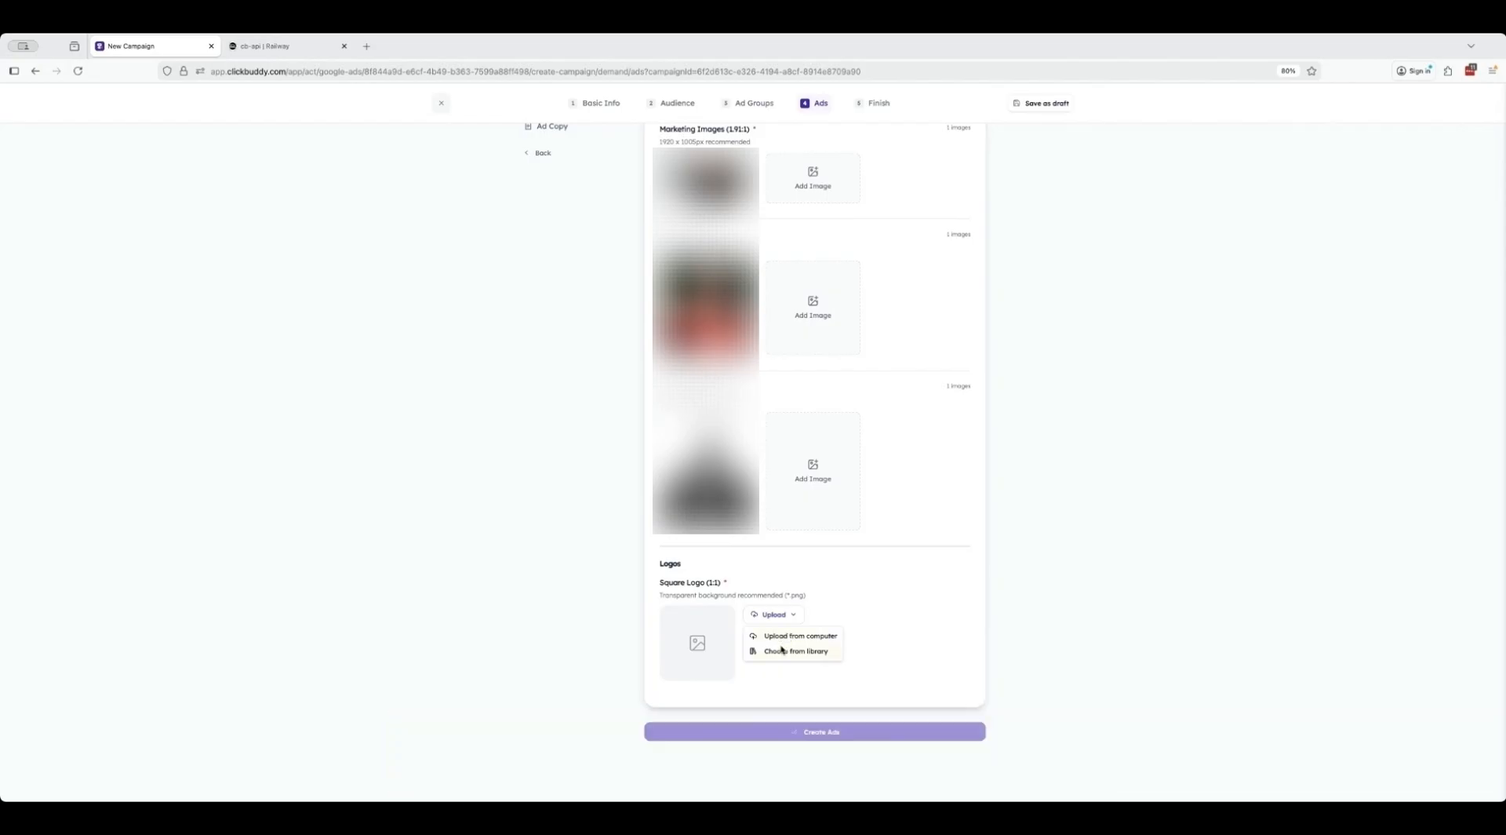
pyautogui.click(782, 650)
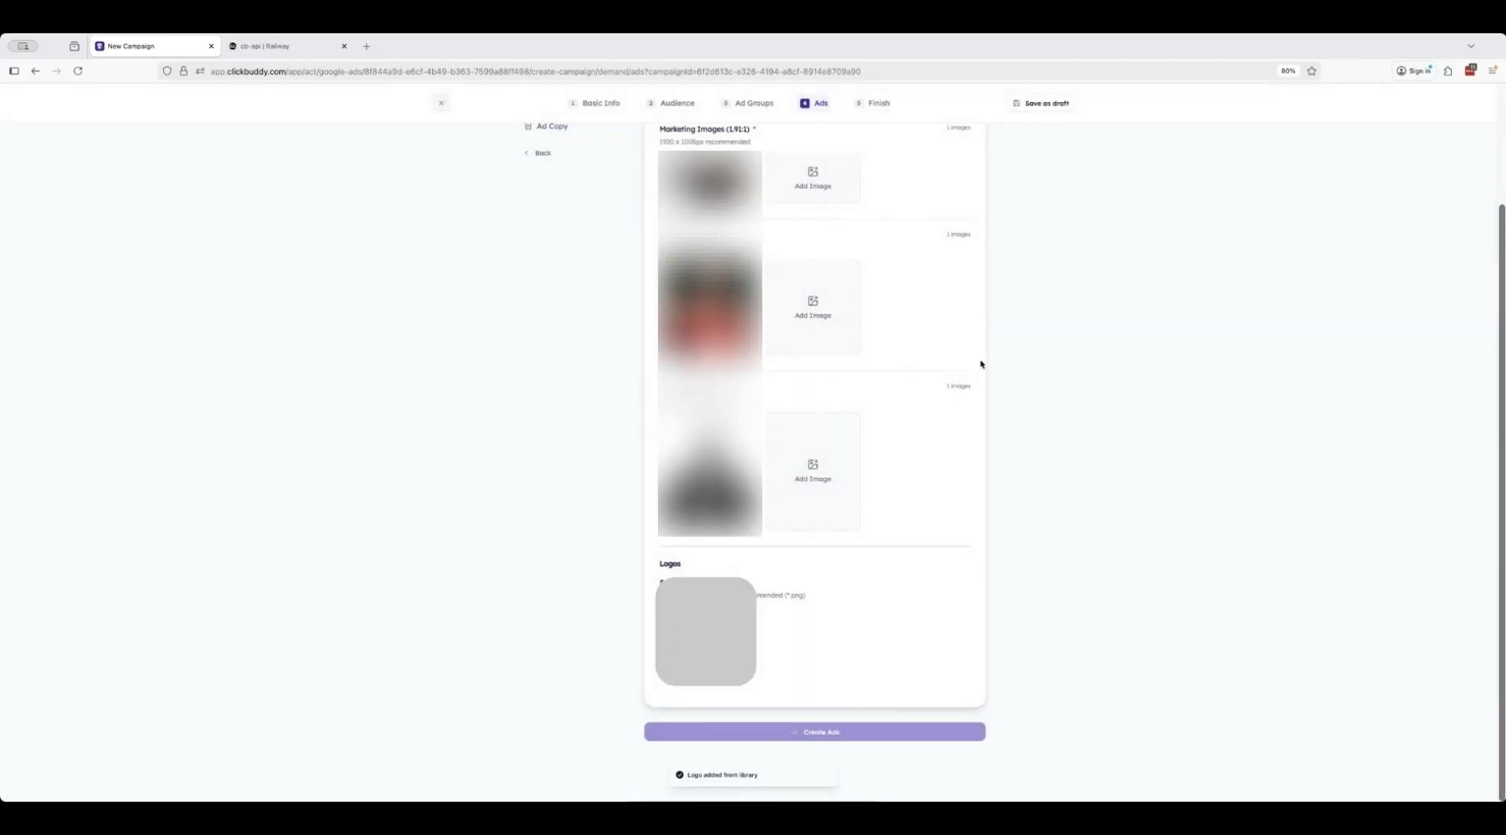
pyautogui.scroll(3, 981, 364)
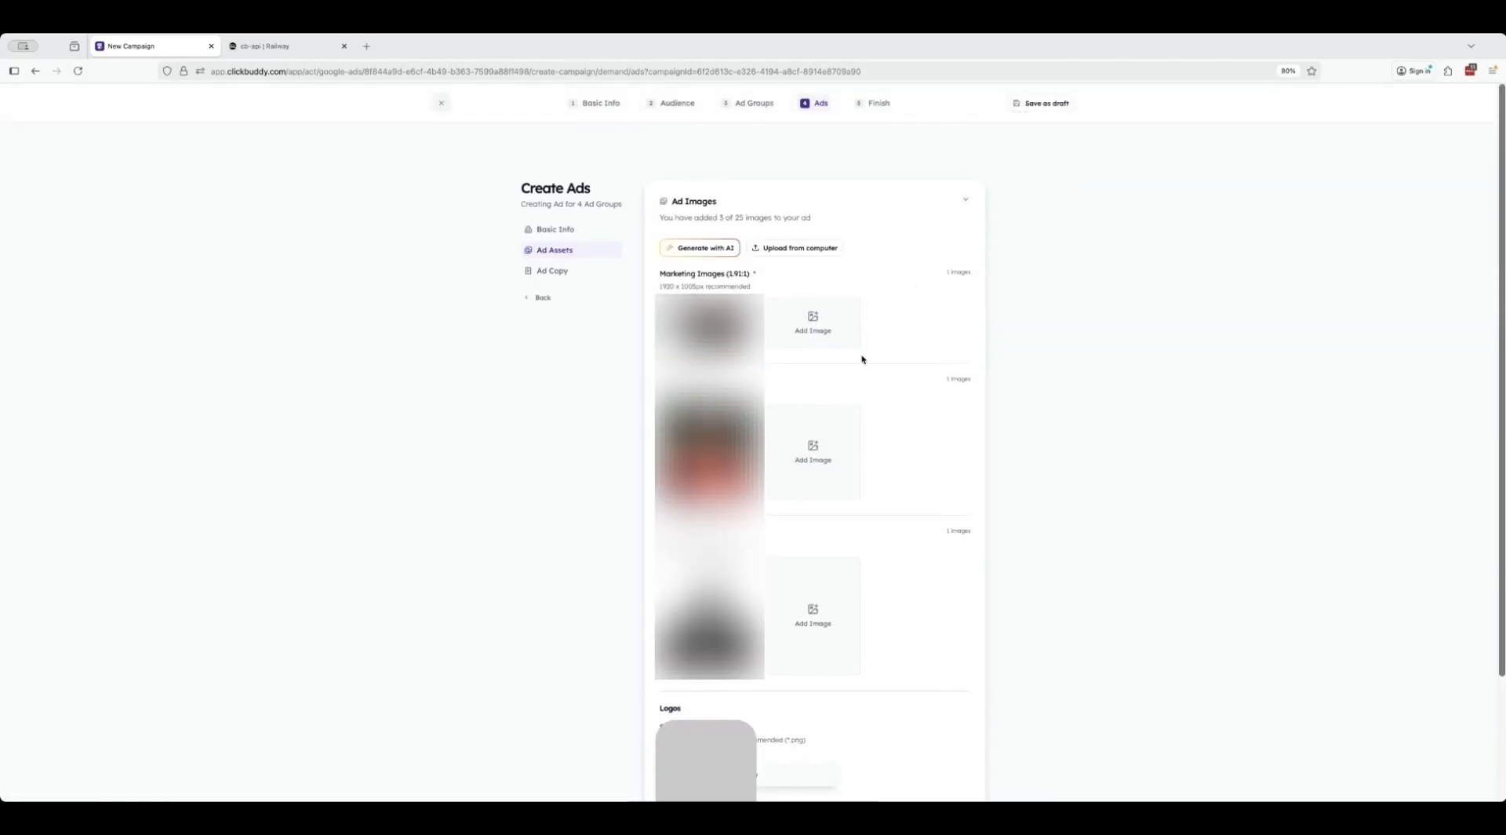
# Step: Review the suggested ad copy and regenerate the headlines and descriptions with the AI instruction "please more flair!"
pyautogui.click(575, 266)
pyautogui.scroll(-5, 749, 373)
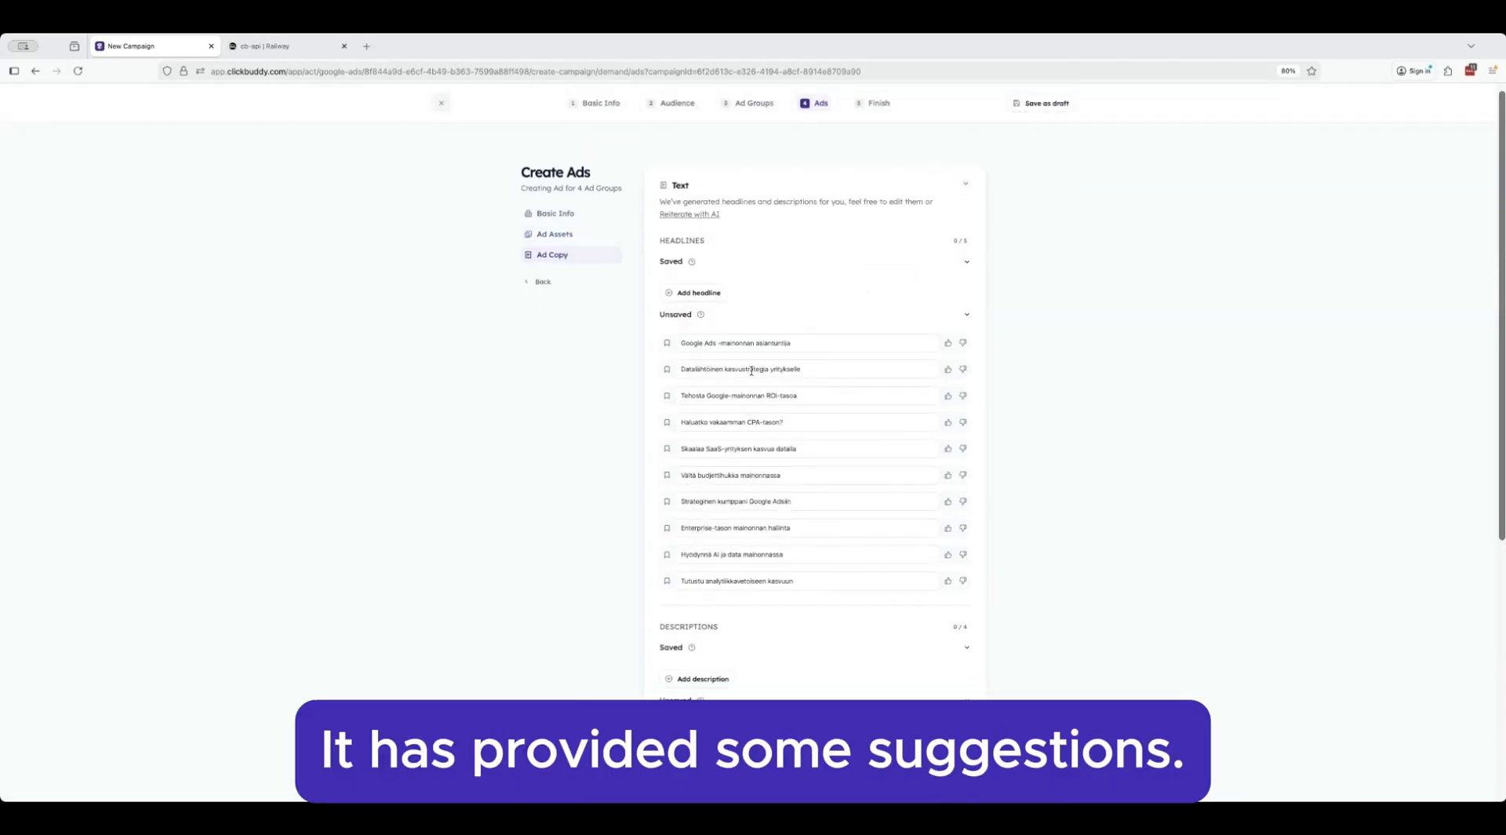
pyautogui.scroll(-3, 751, 374)
pyautogui.scroll(8, 752, 374)
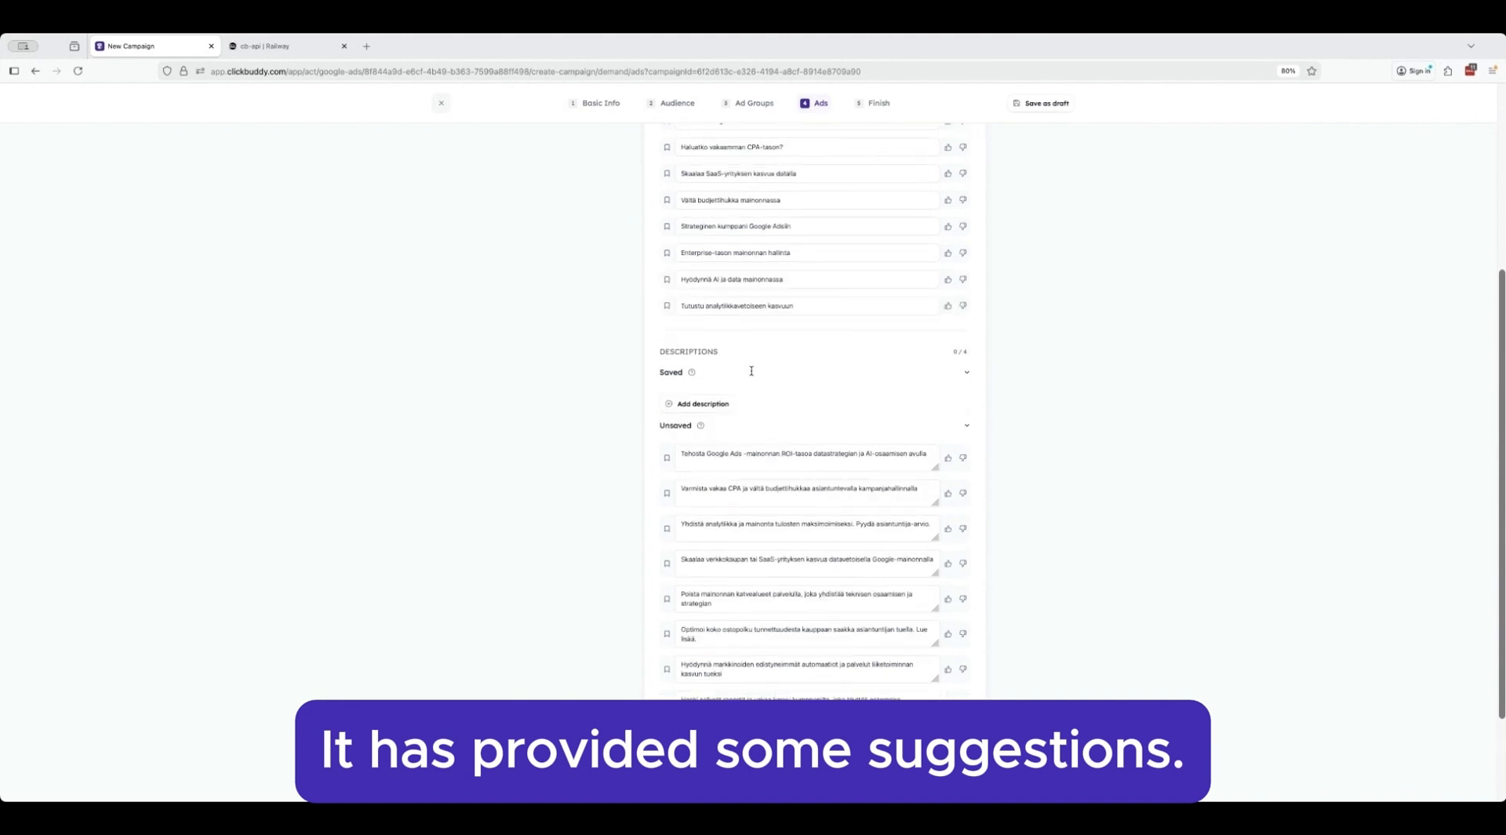
pyautogui.scroll(-1, 752, 374)
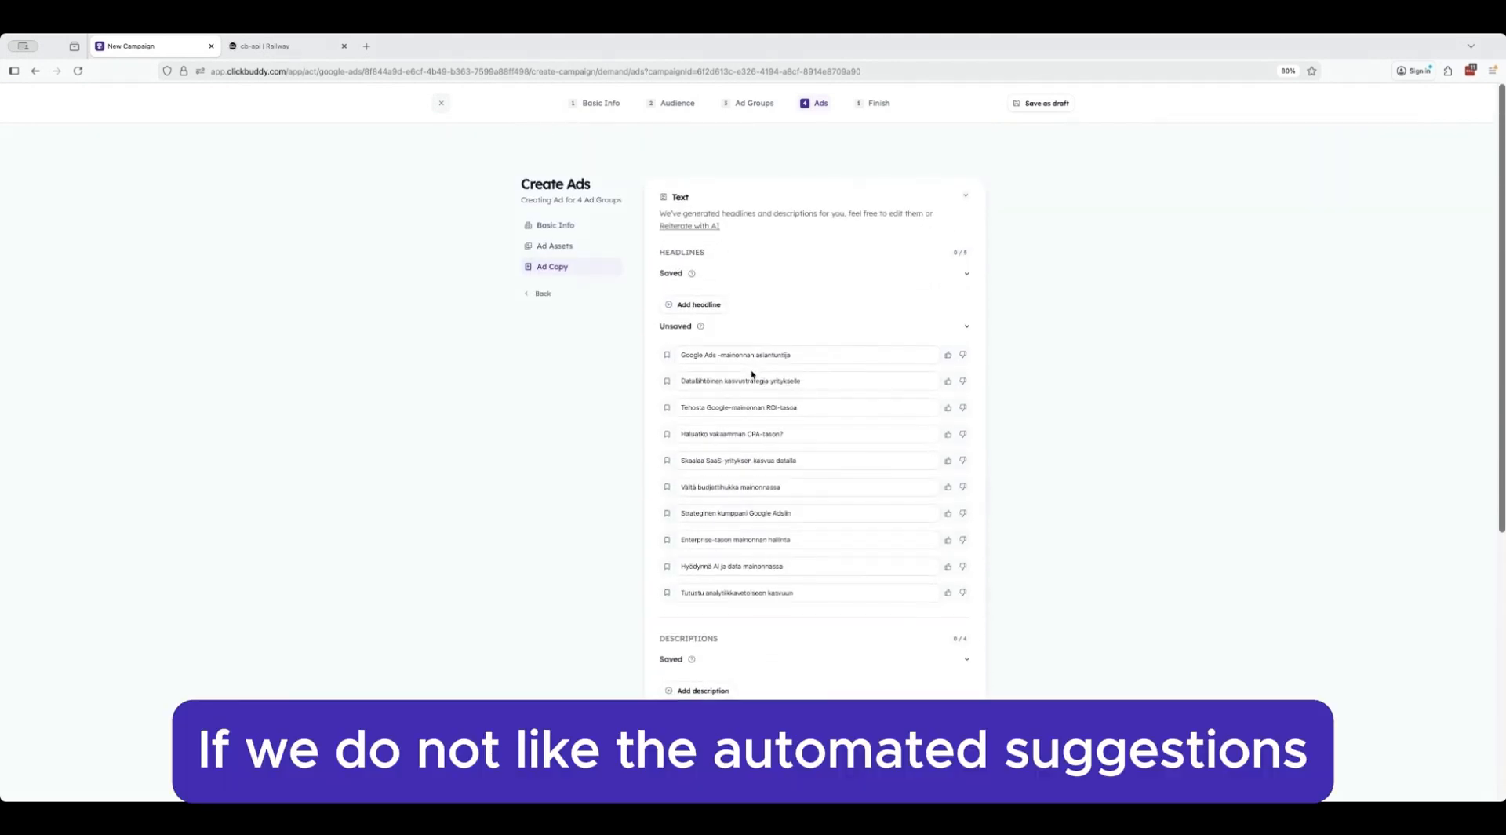
pyautogui.click(690, 226)
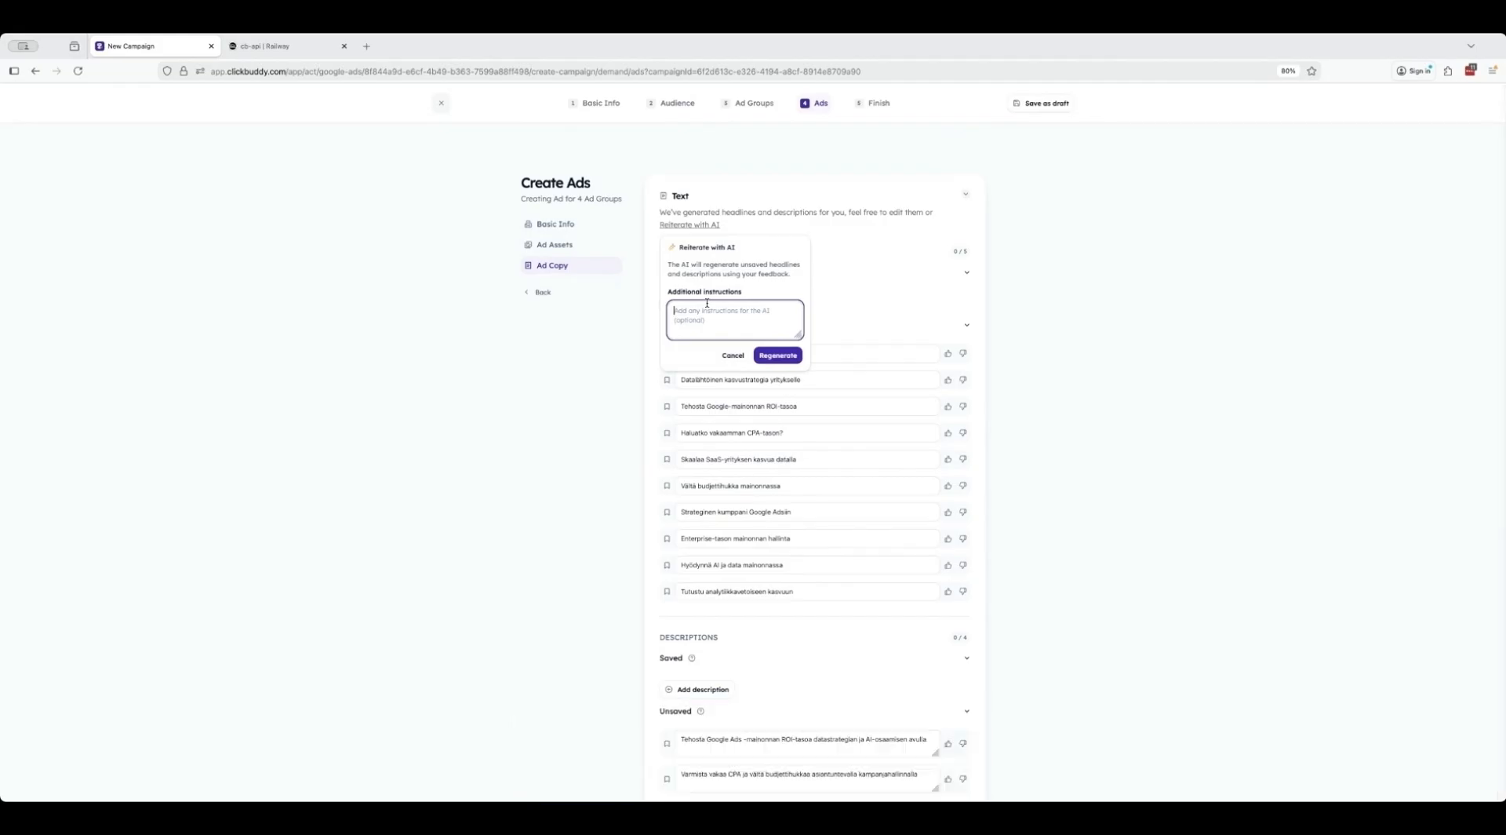
pyautogui.write('please more flair!')
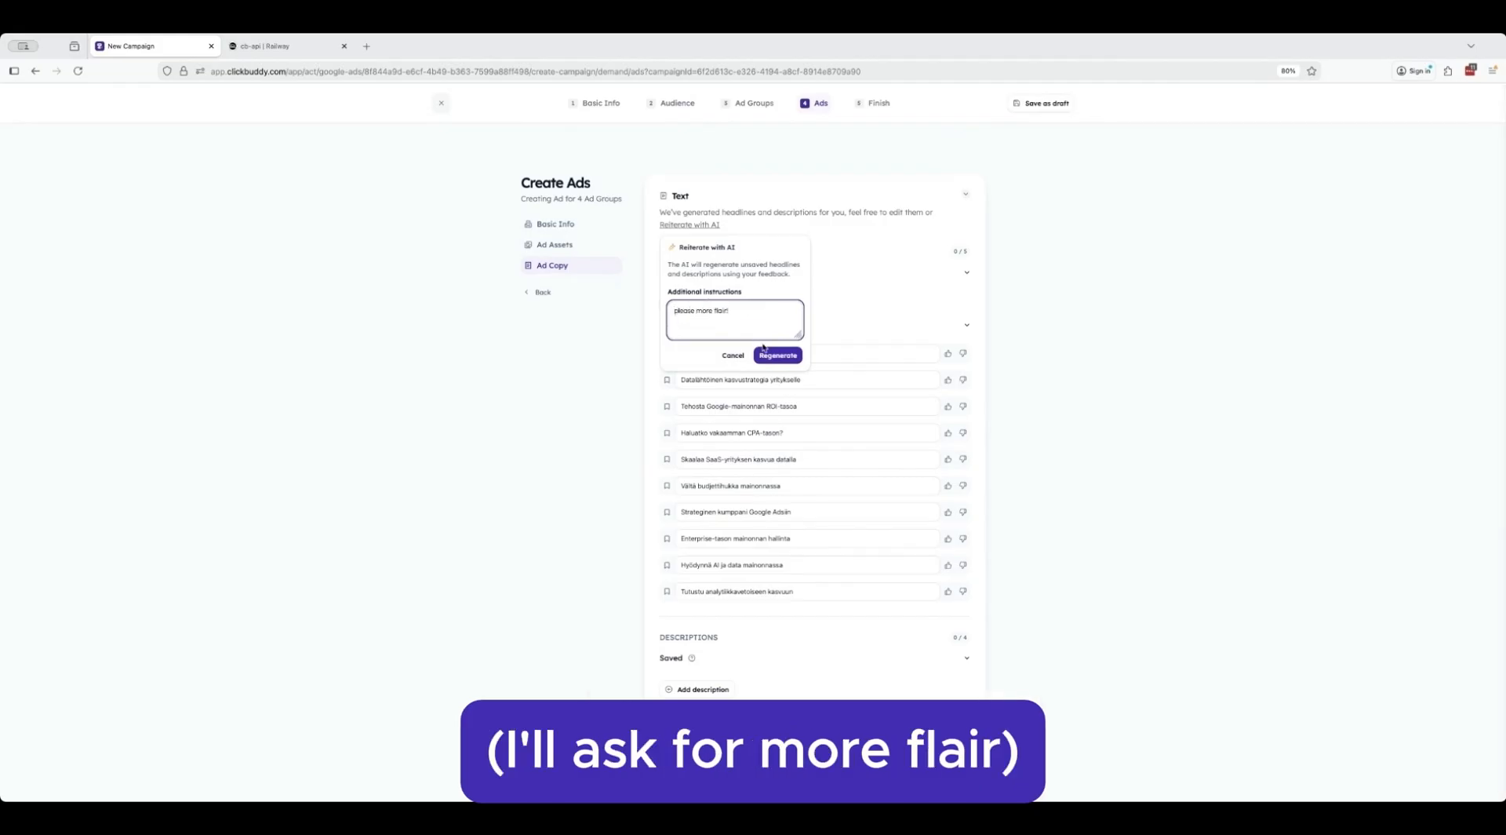
pyautogui.click(769, 354)
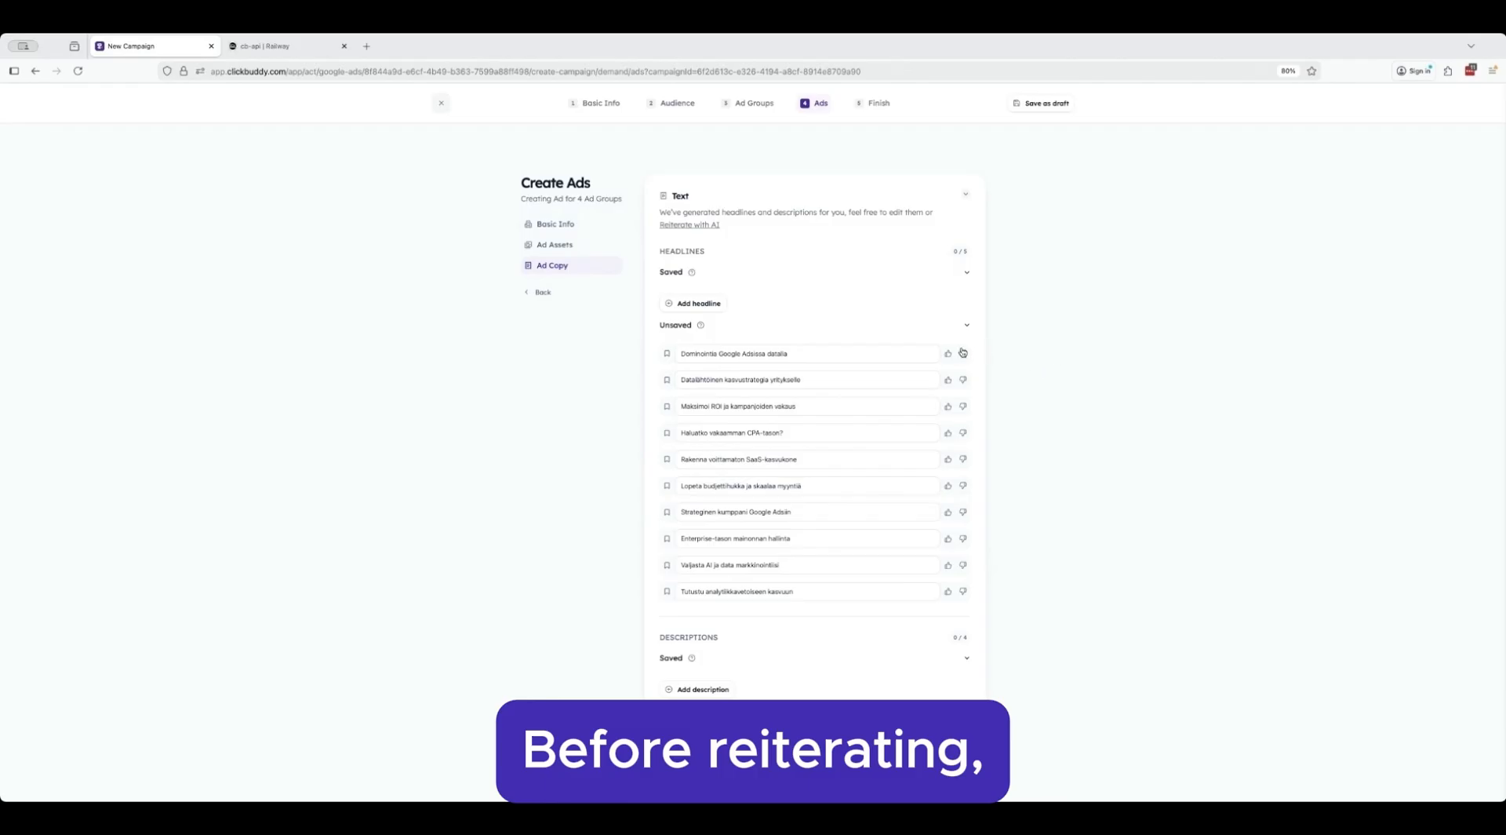
# Step: Rate the regenerated headline suggestions and save the first four headlines to the ads
pyautogui.click(964, 406)
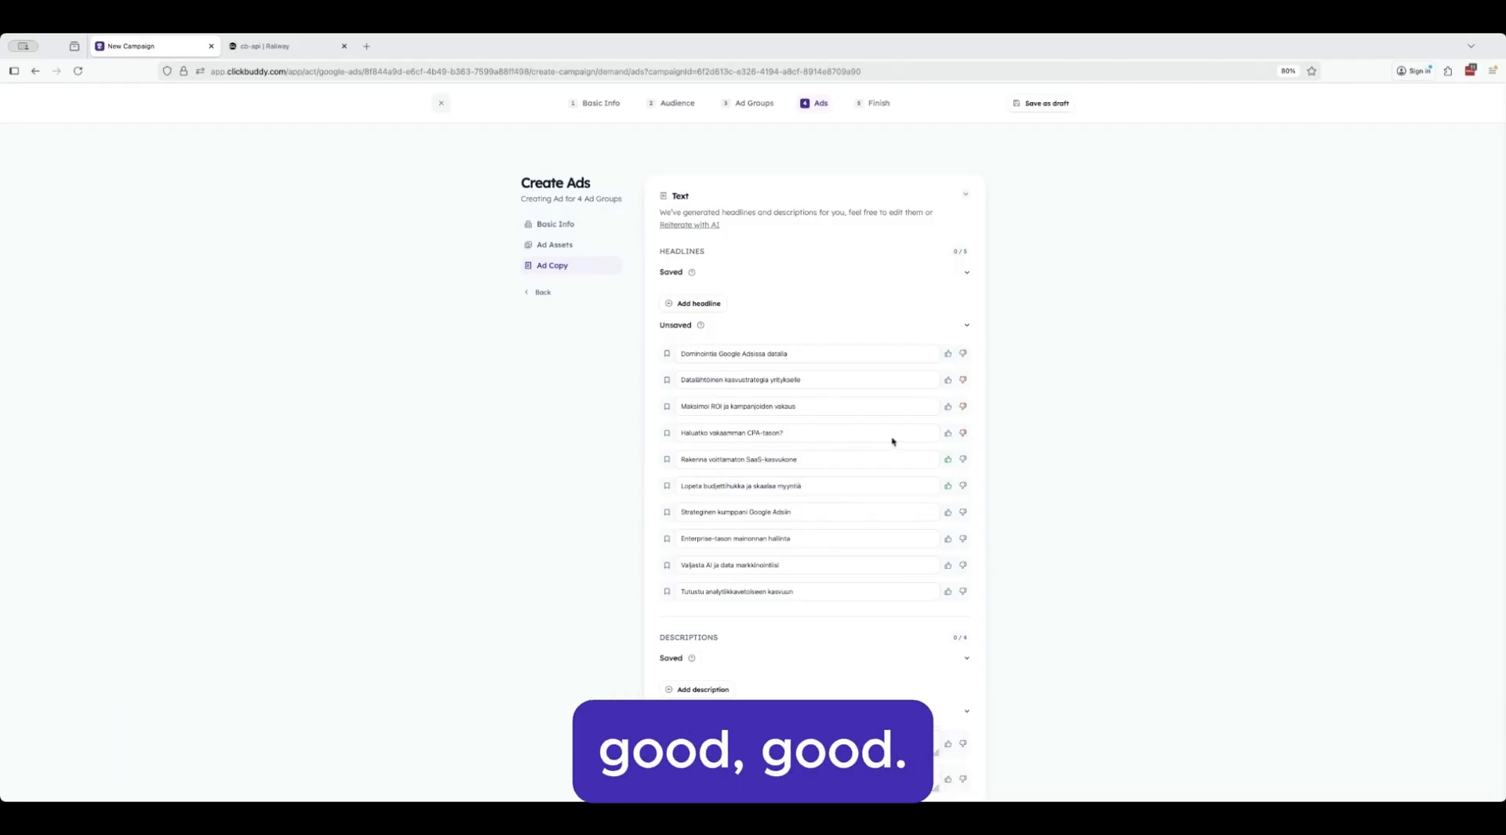
pyautogui.click(669, 354)
pyautogui.click(667, 380)
pyautogui.click(668, 404)
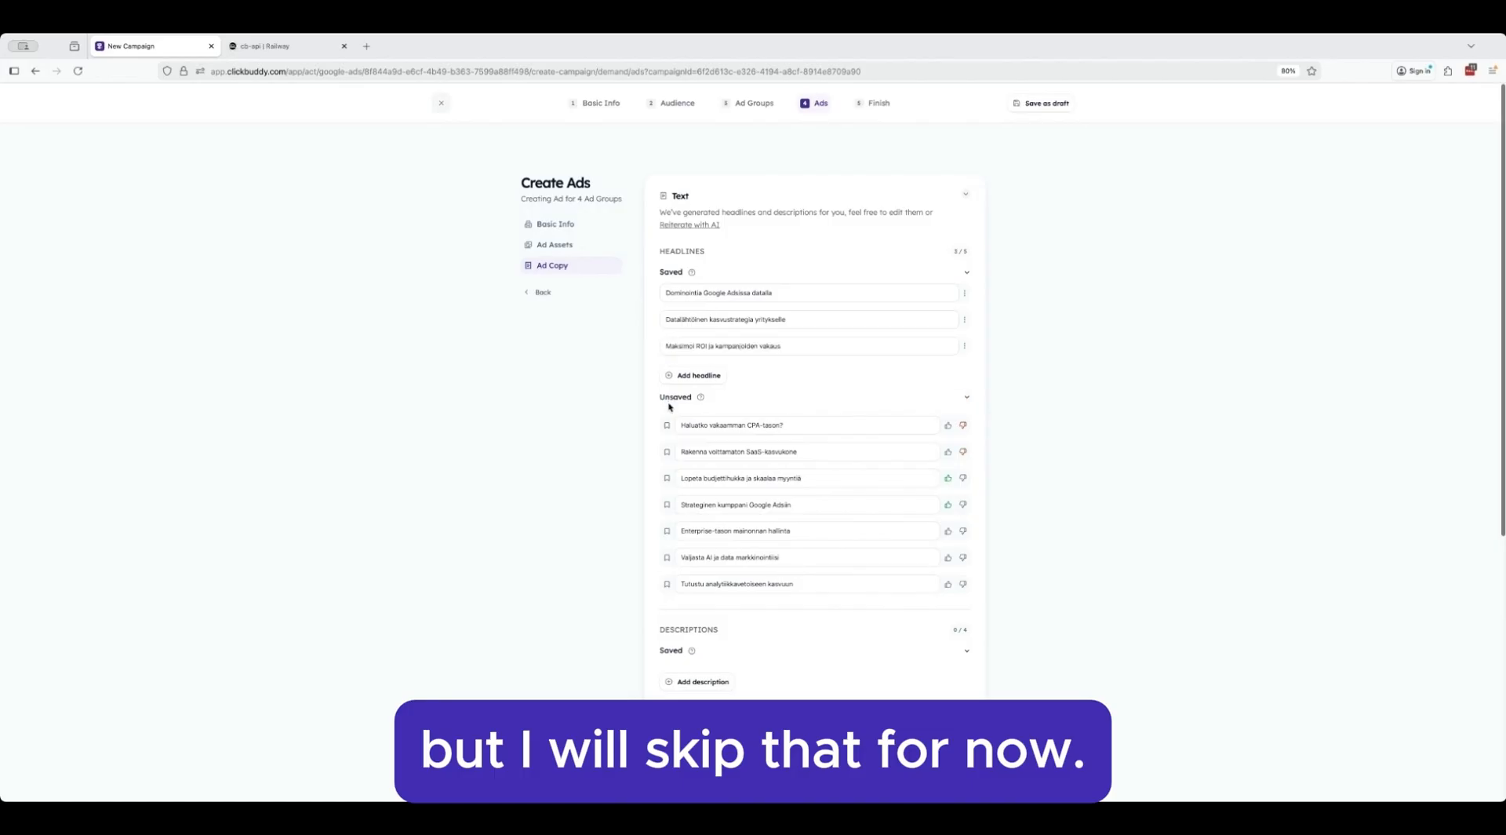
pyautogui.click(667, 426)
# Step: Save three of the suggested descriptions and create the ads for the four ad groups
pyautogui.scroll(-3, 667, 471)
pyautogui.click(667, 551)
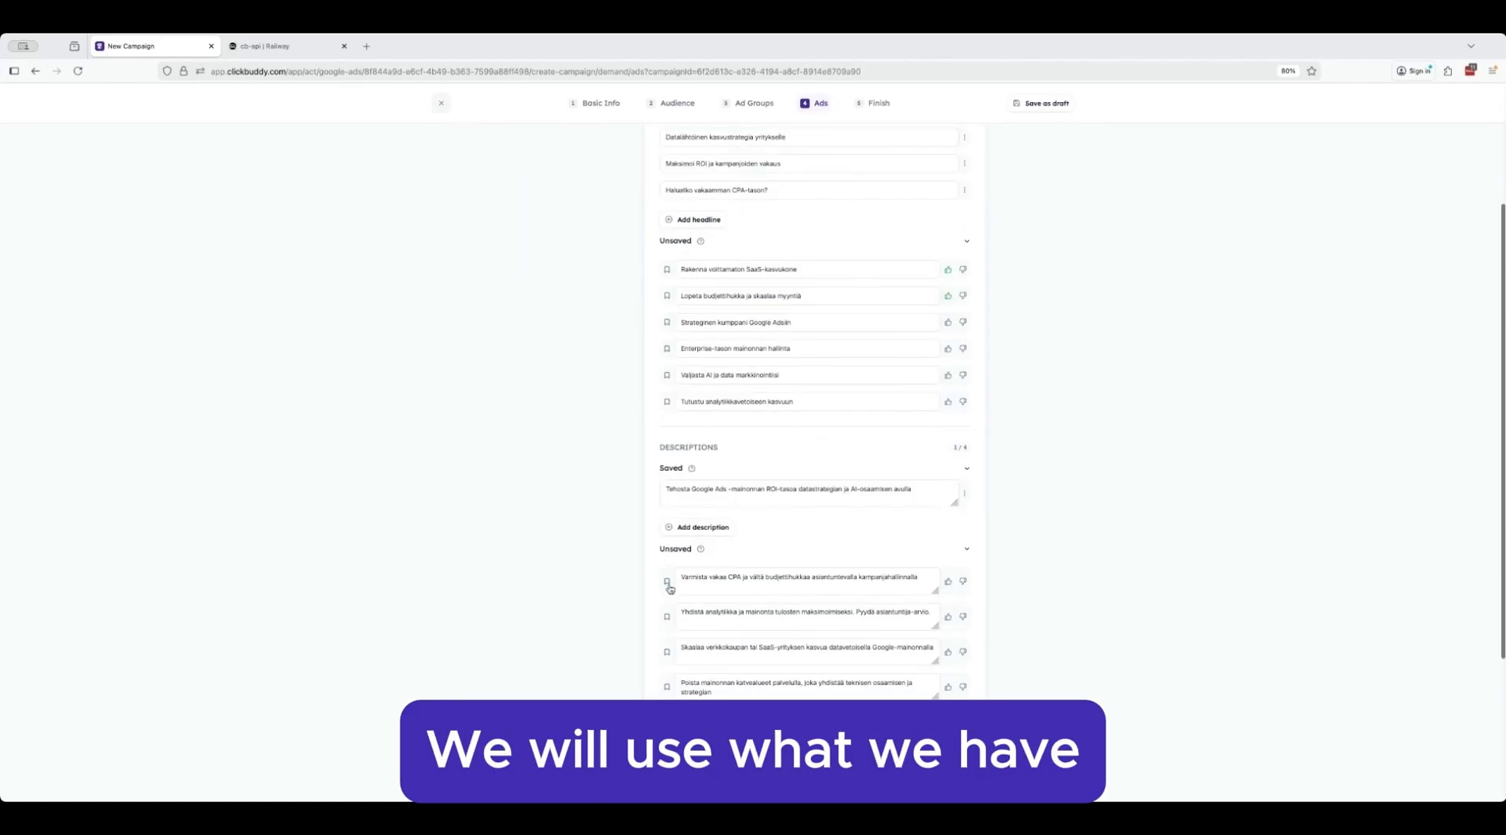
pyautogui.click(667, 581)
pyautogui.click(667, 617)
pyautogui.scroll(-5, 706, 549)
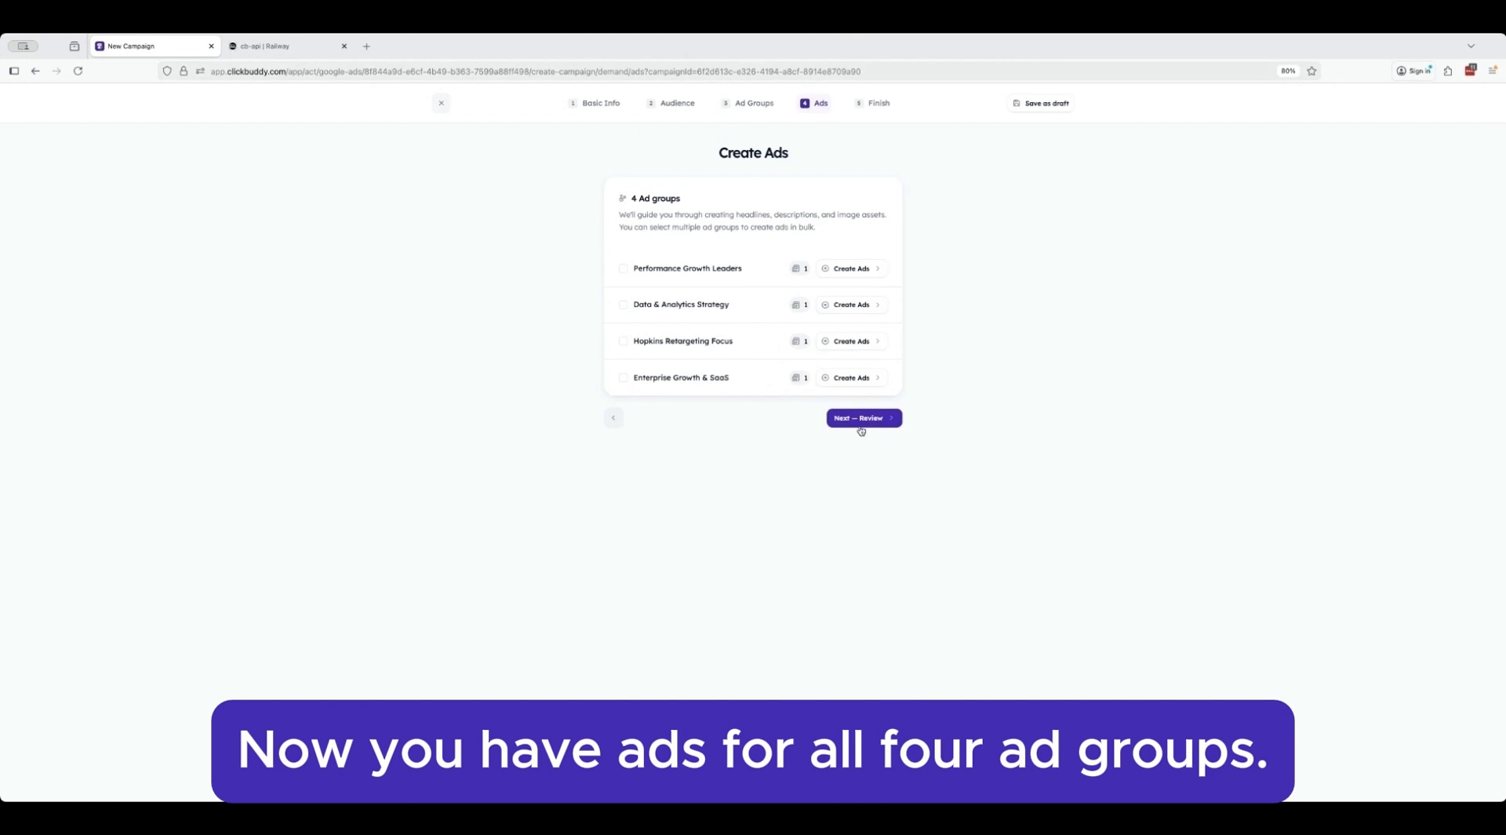
# Step: Review the Demand Gen campaign summary, then save the campaign as a draft and leave its setup
pyautogui.click(861, 418)
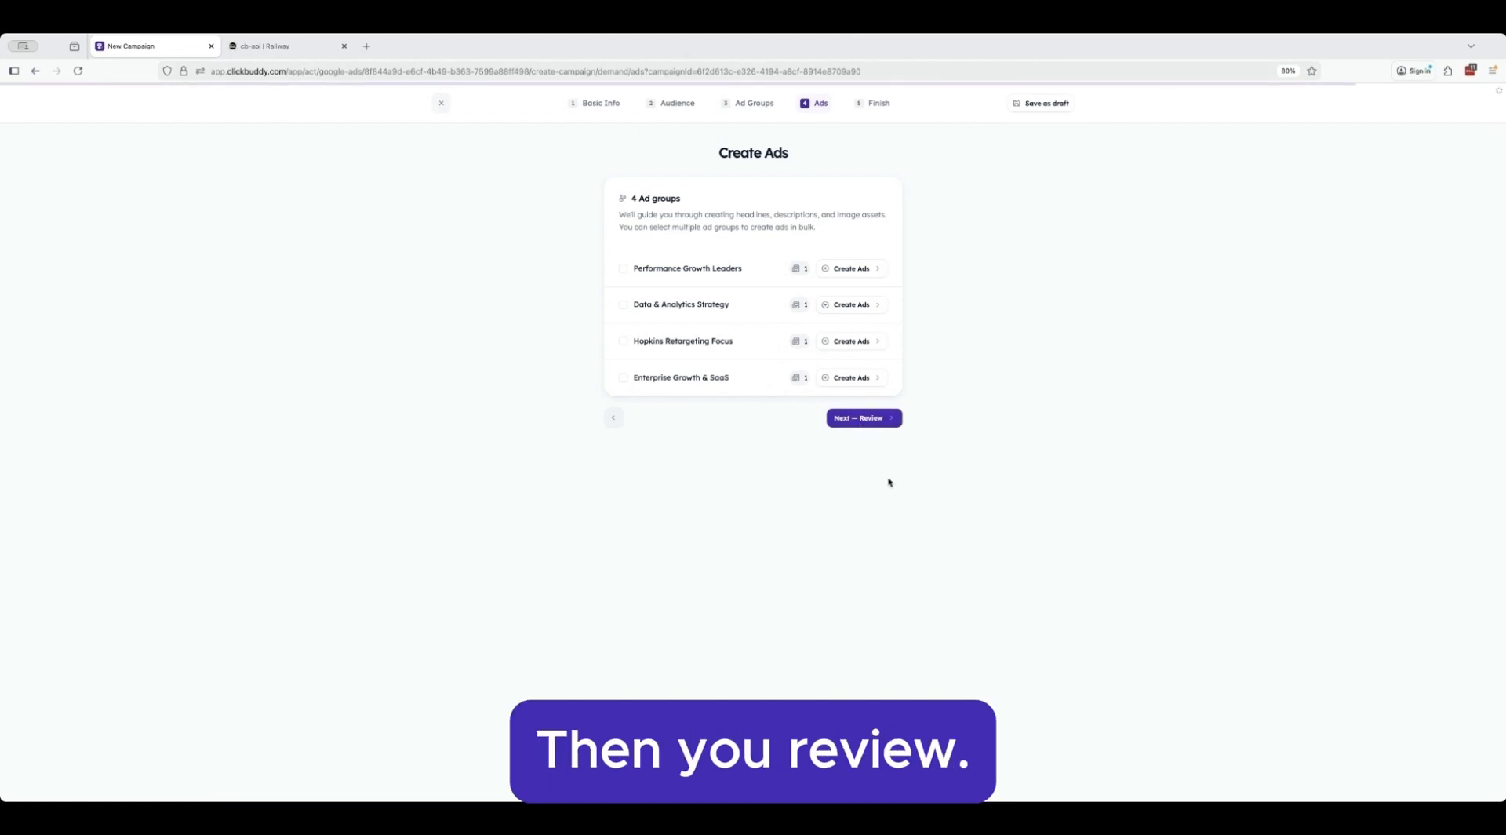
pyautogui.scroll(-5, 892, 481)
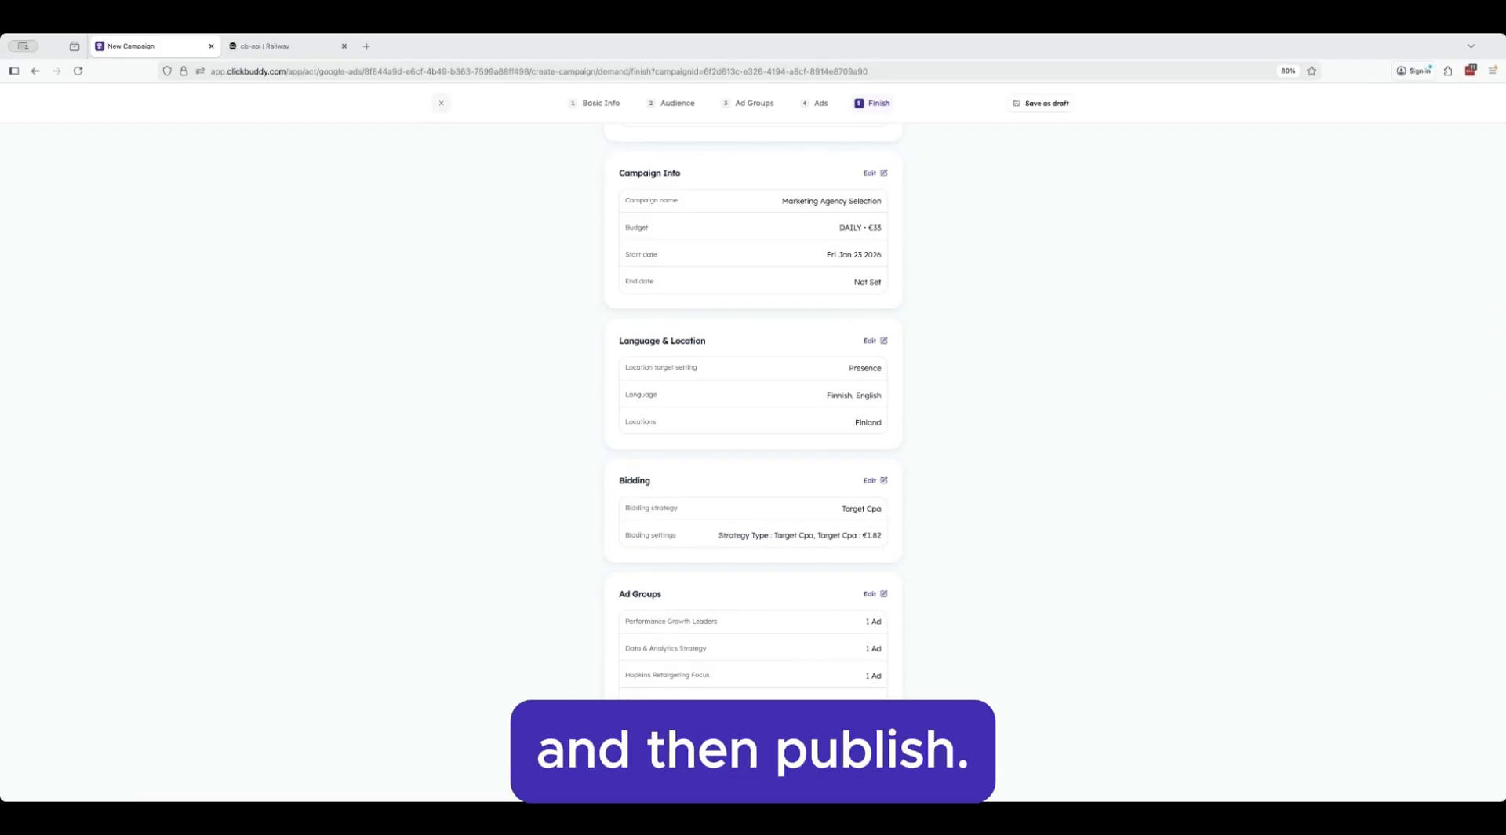
pyautogui.scroll(3, 952, 588)
pyautogui.scroll(-3, 951, 408)
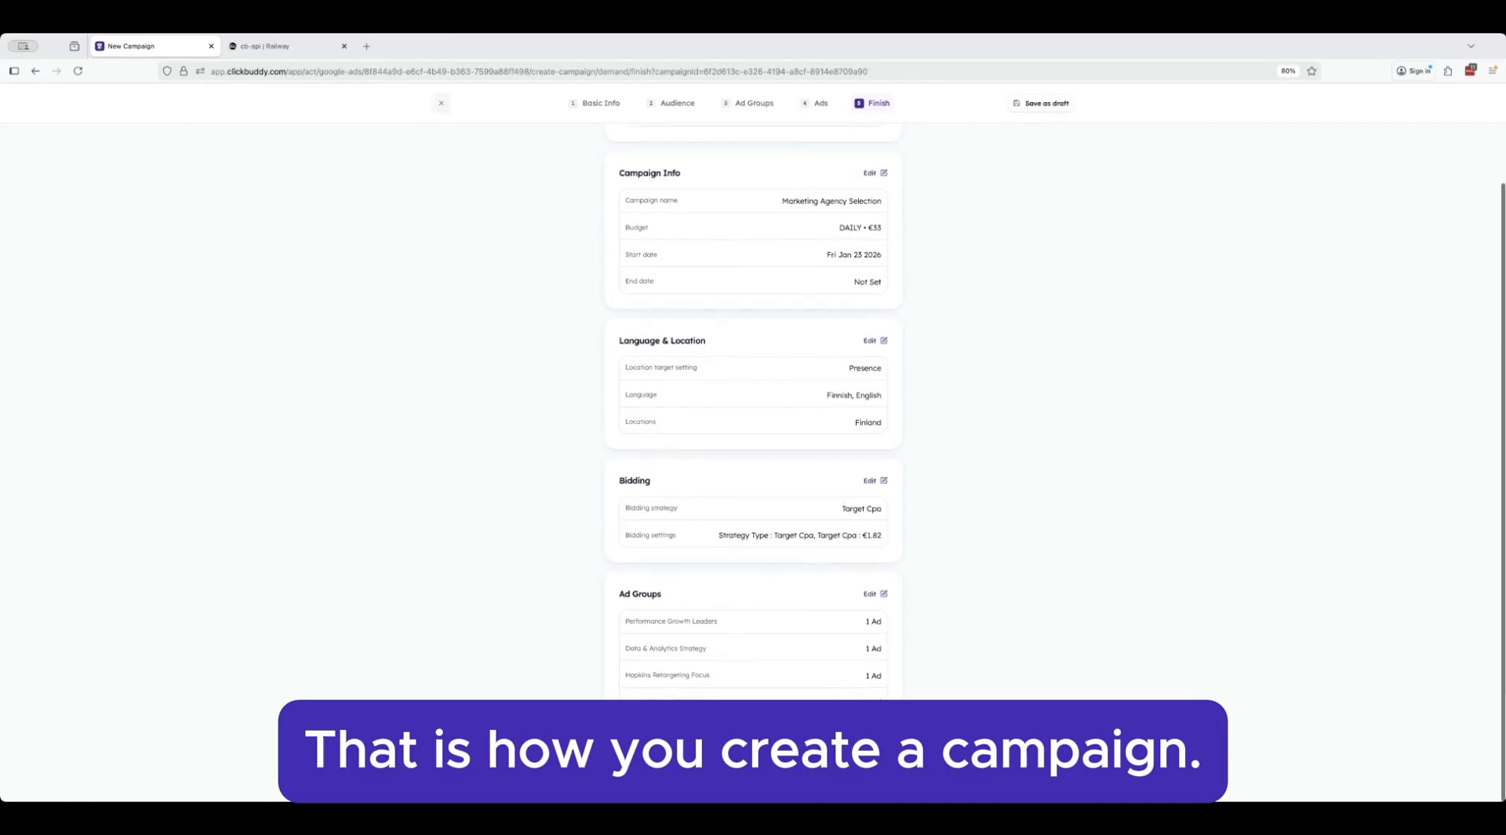
pyautogui.click(1031, 105)
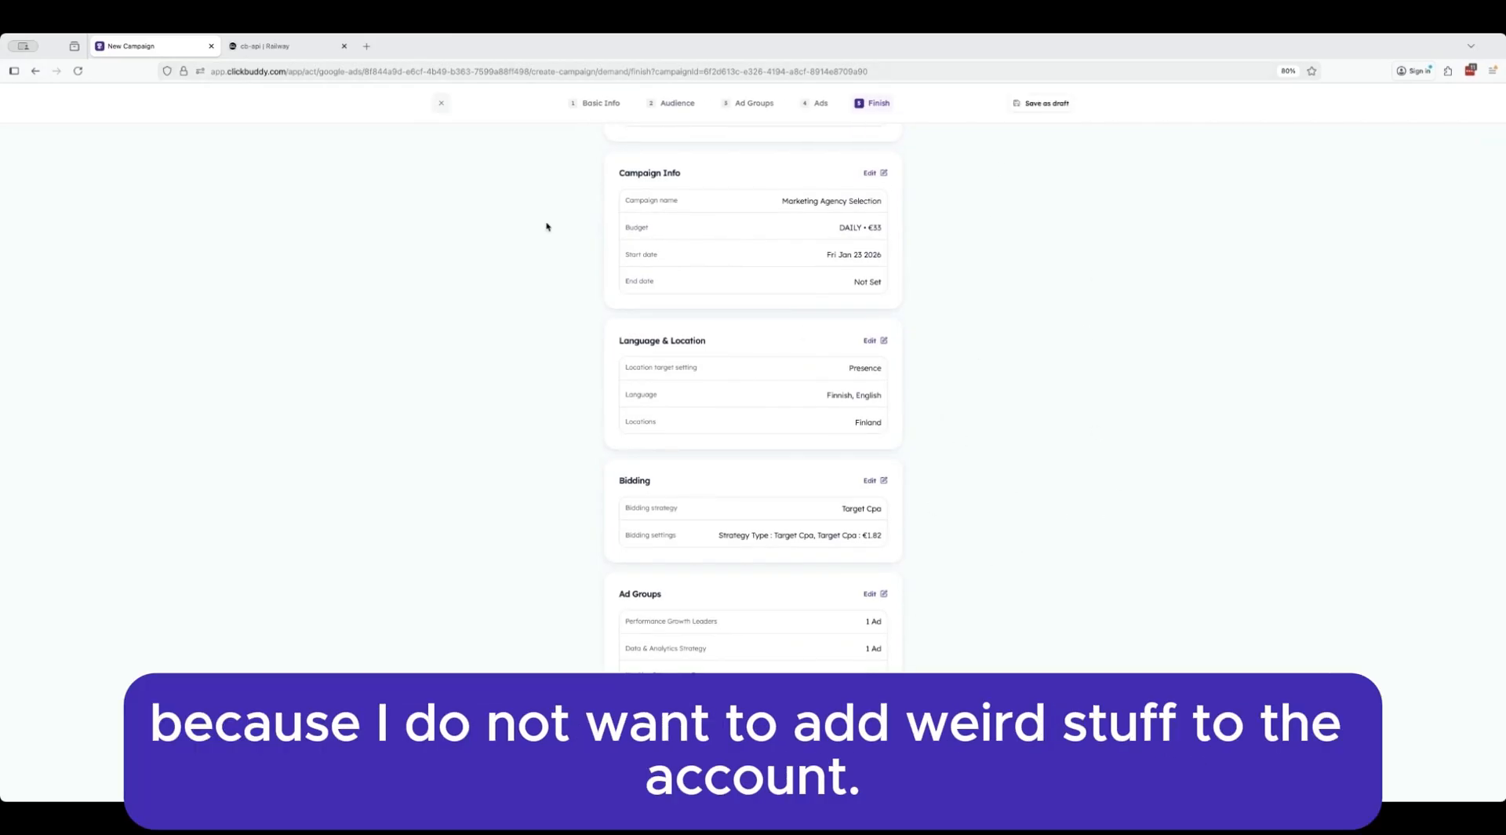
pyautogui.click(441, 102)
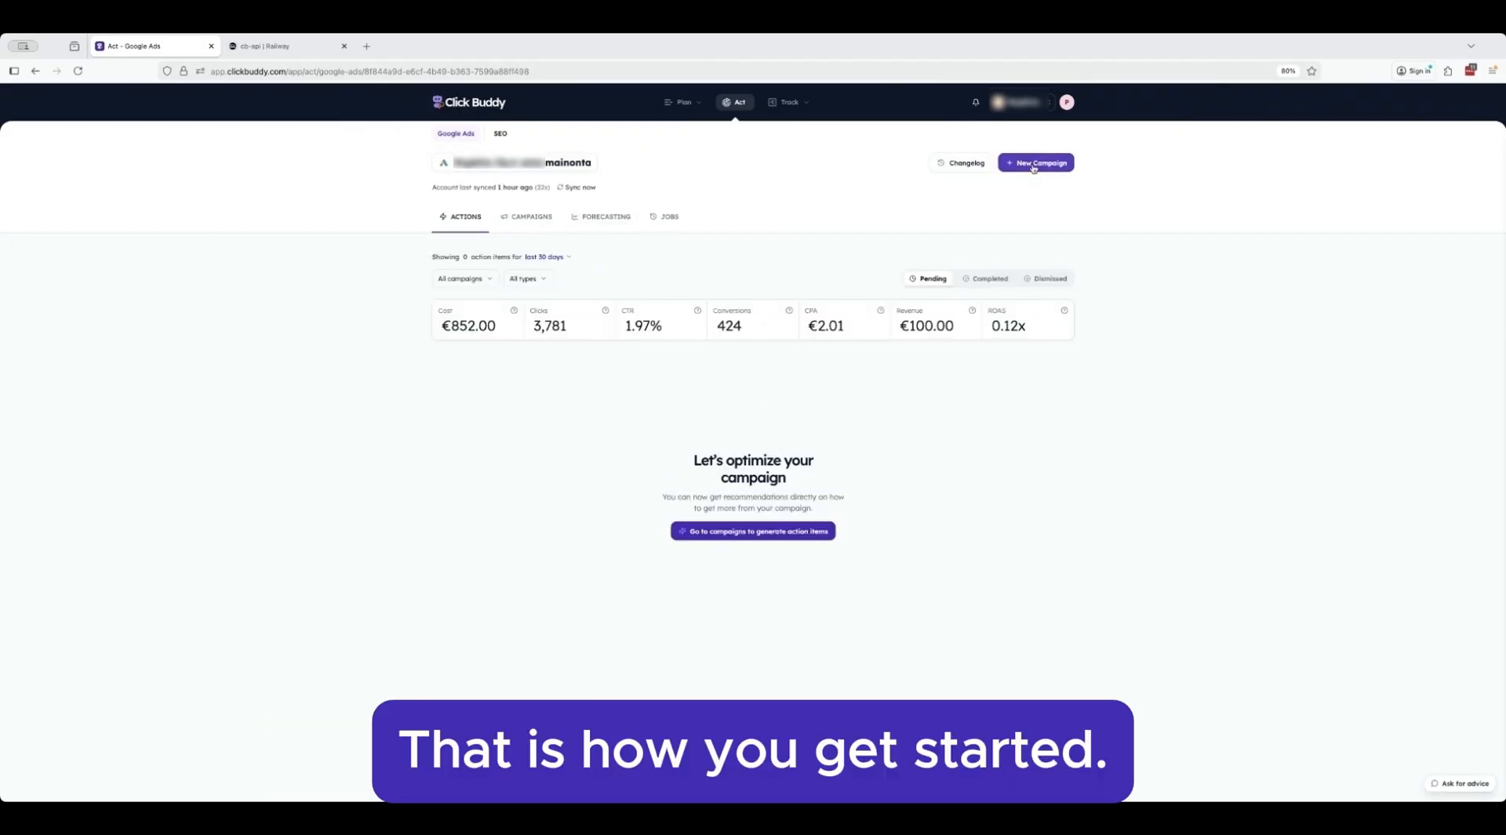
pyautogui.click(1034, 163)
pyautogui.click(863, 422)
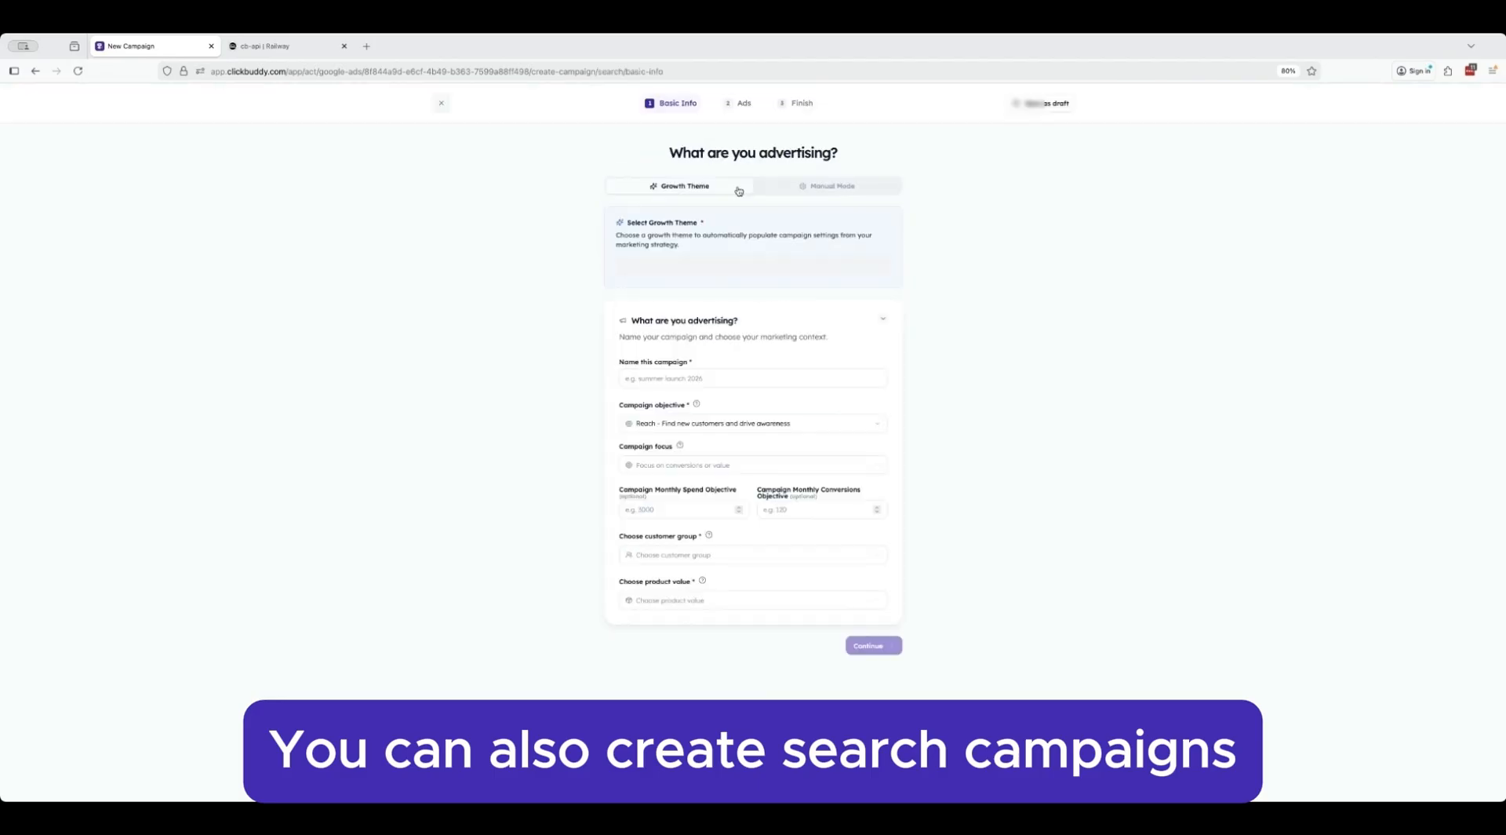
pyautogui.click(804, 189)
pyautogui.click(699, 465)
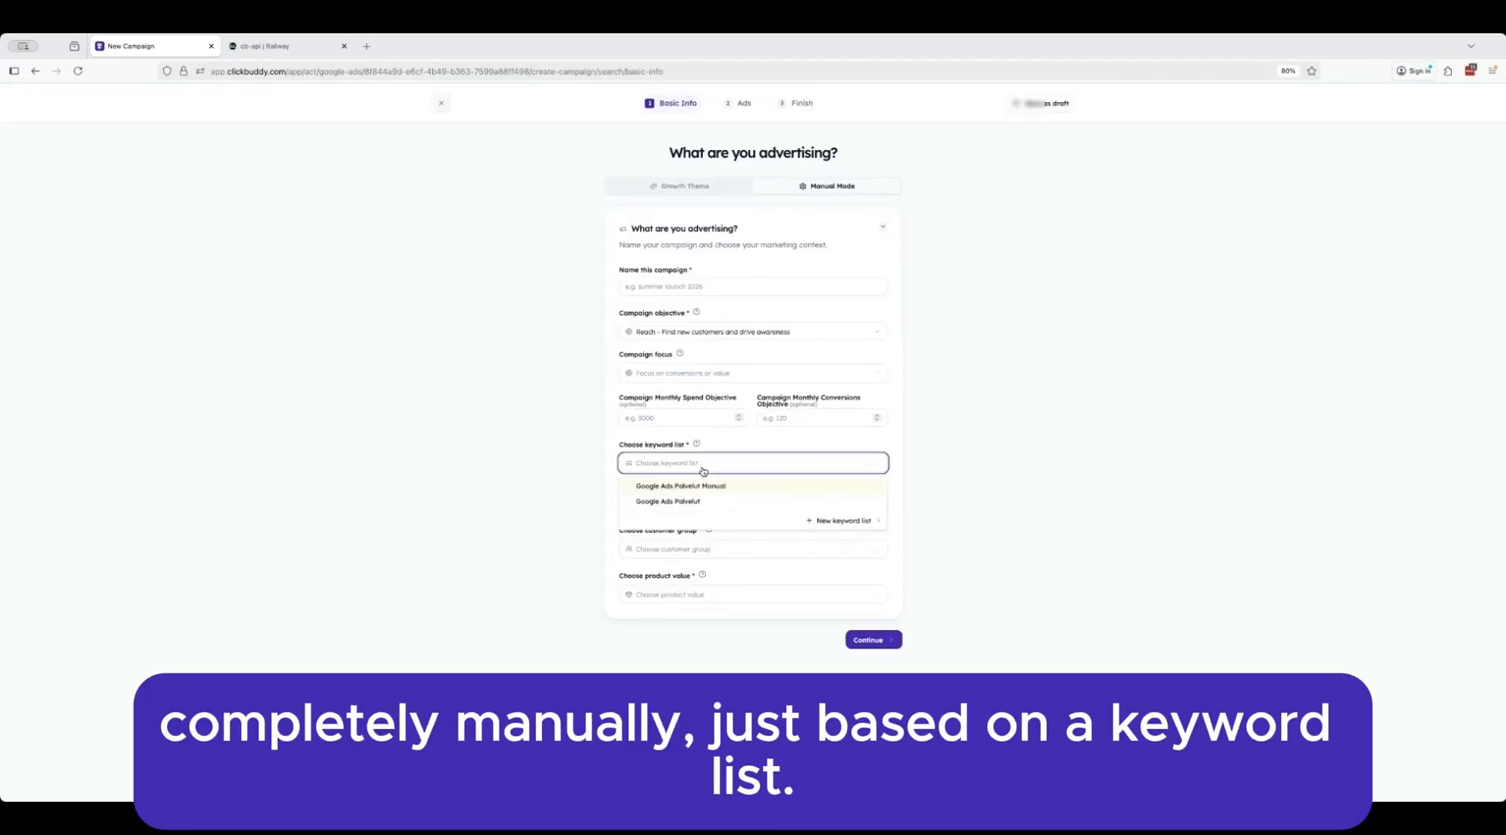
pyautogui.click(683, 486)
pyautogui.click(686, 504)
pyautogui.click(539, 408)
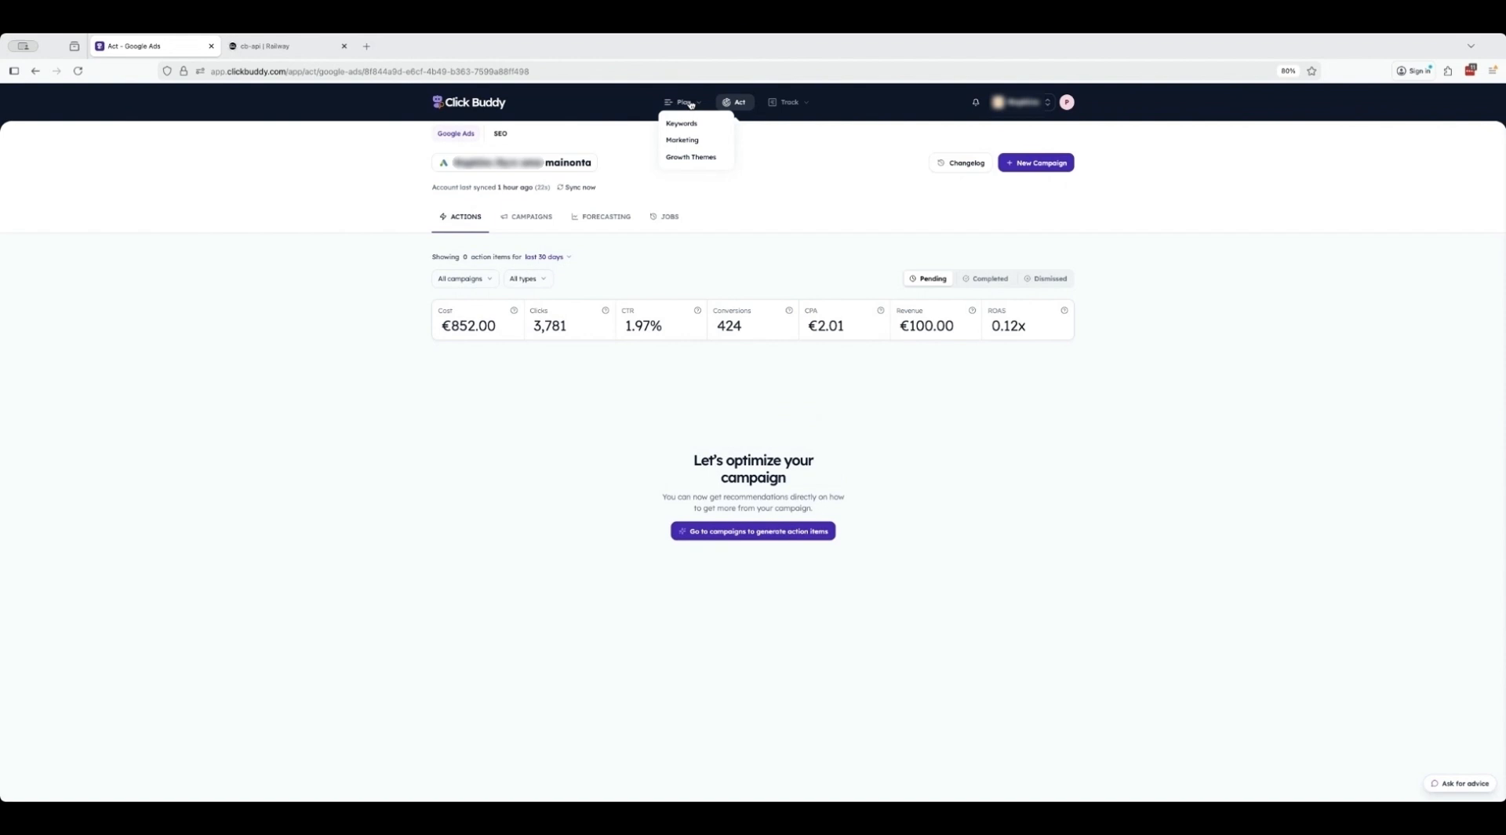
# Step: Save the google mainonta, google ads and performance marketing agency topic clusters from the Google Ads Palvelut Manual keyword list as cluster set "Google Ads"
pyautogui.click(682, 120)
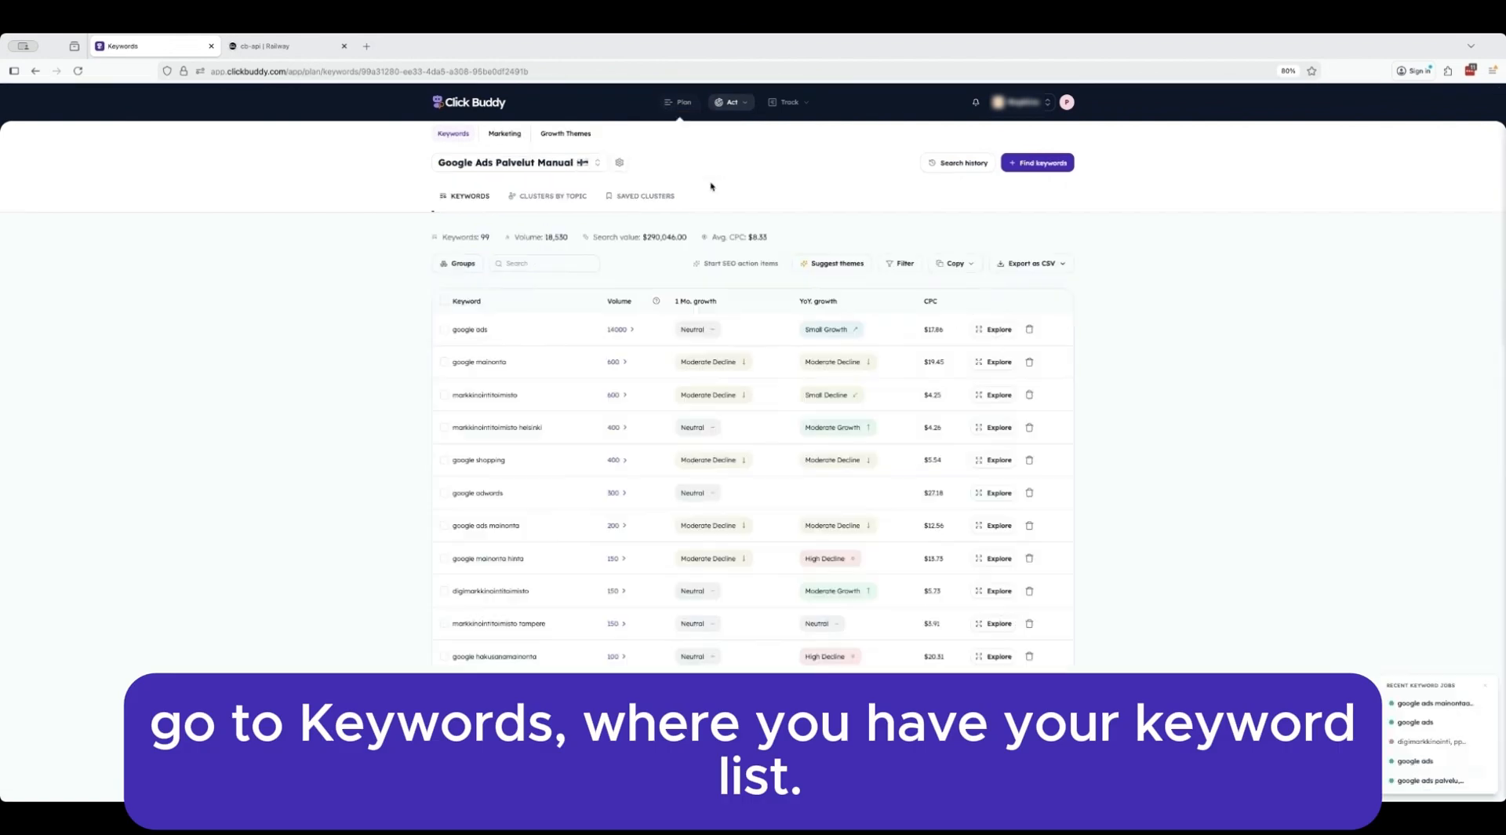
pyautogui.click(547, 195)
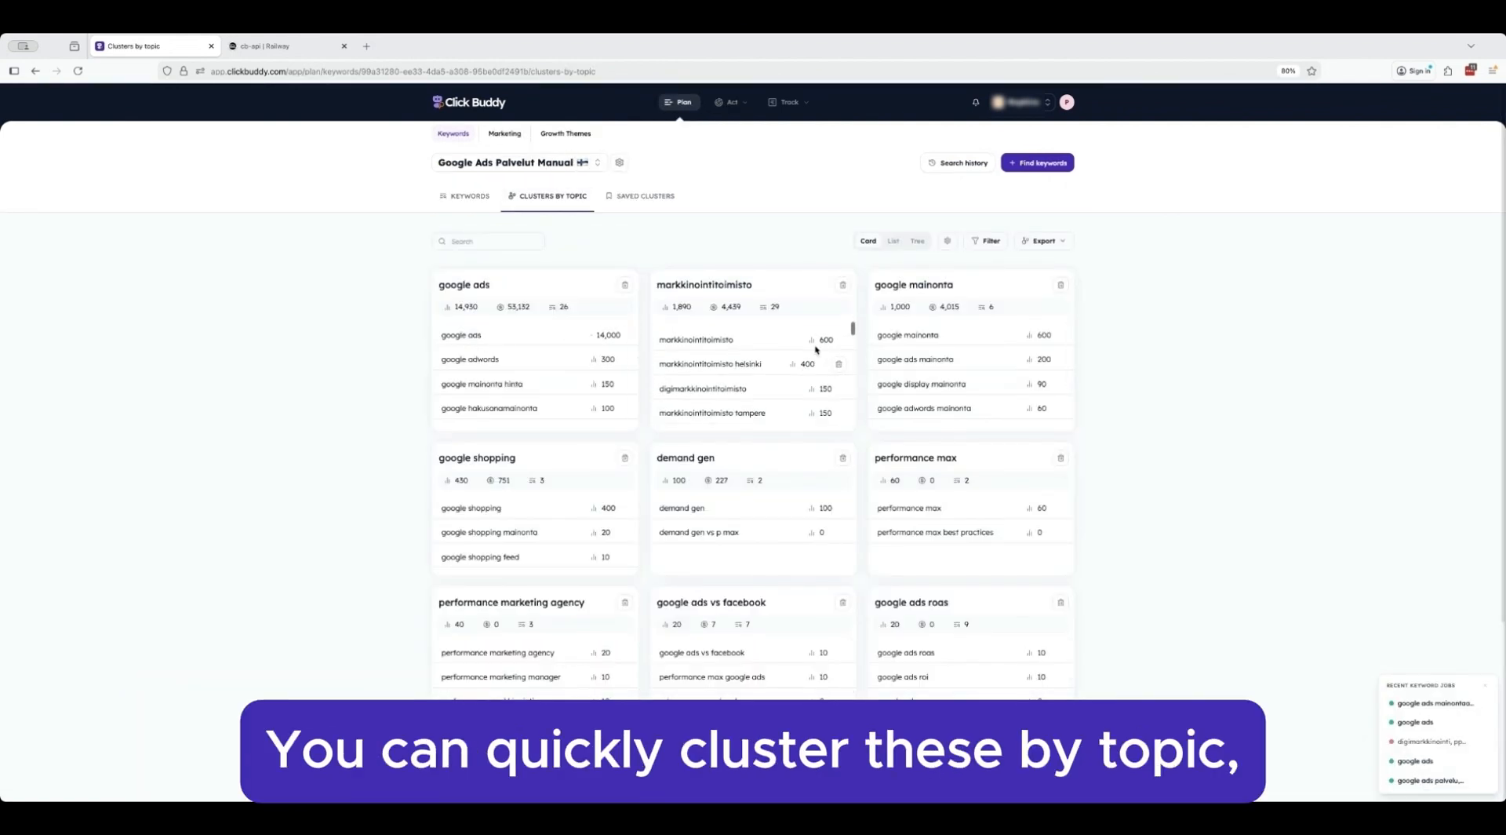
pyautogui.click(879, 289)
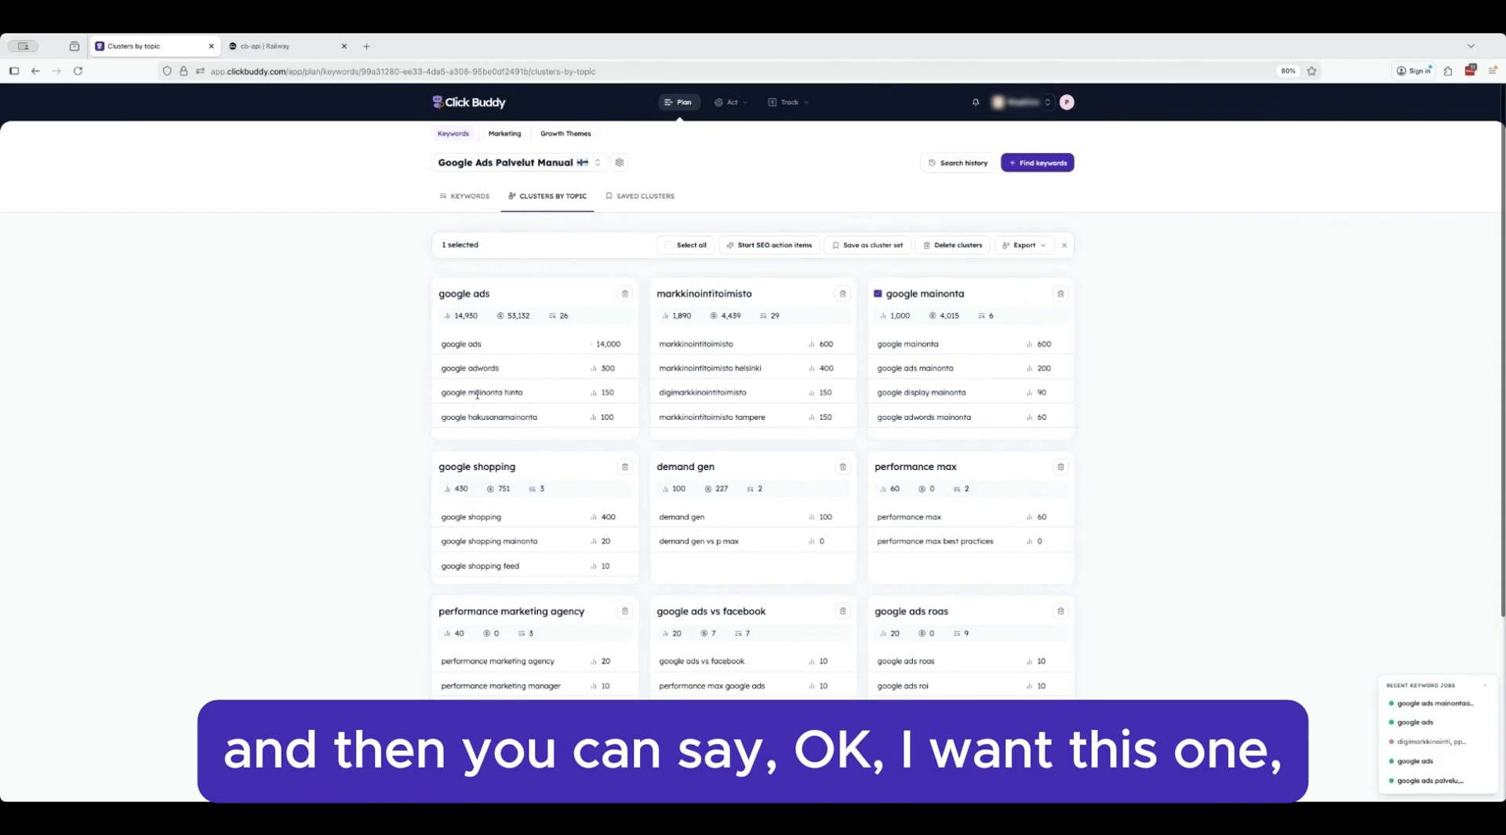
pyautogui.click(442, 293)
pyautogui.click(442, 611)
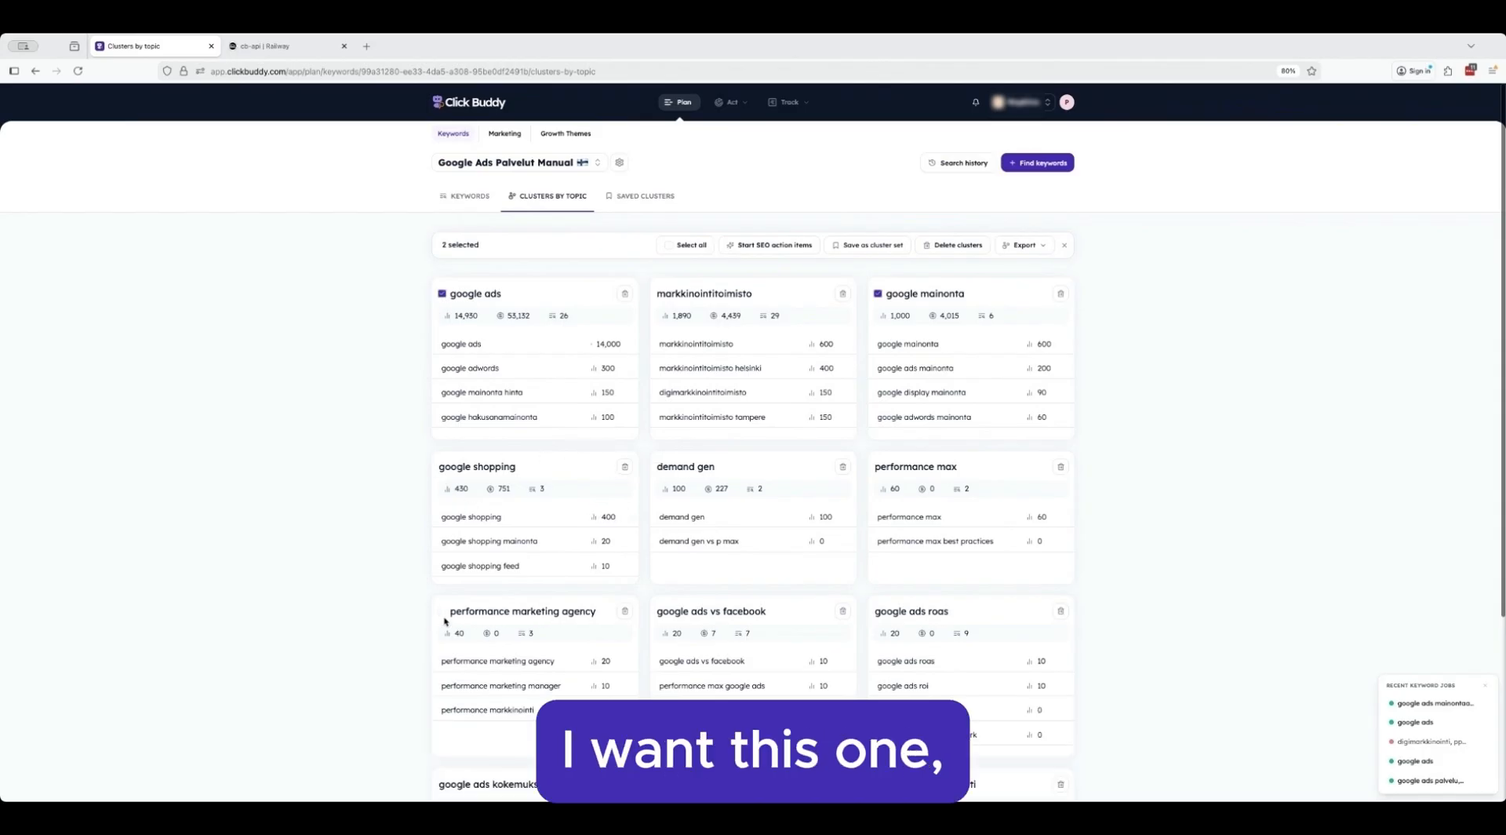
pyautogui.click(855, 248)
pyautogui.write('Google Ads')
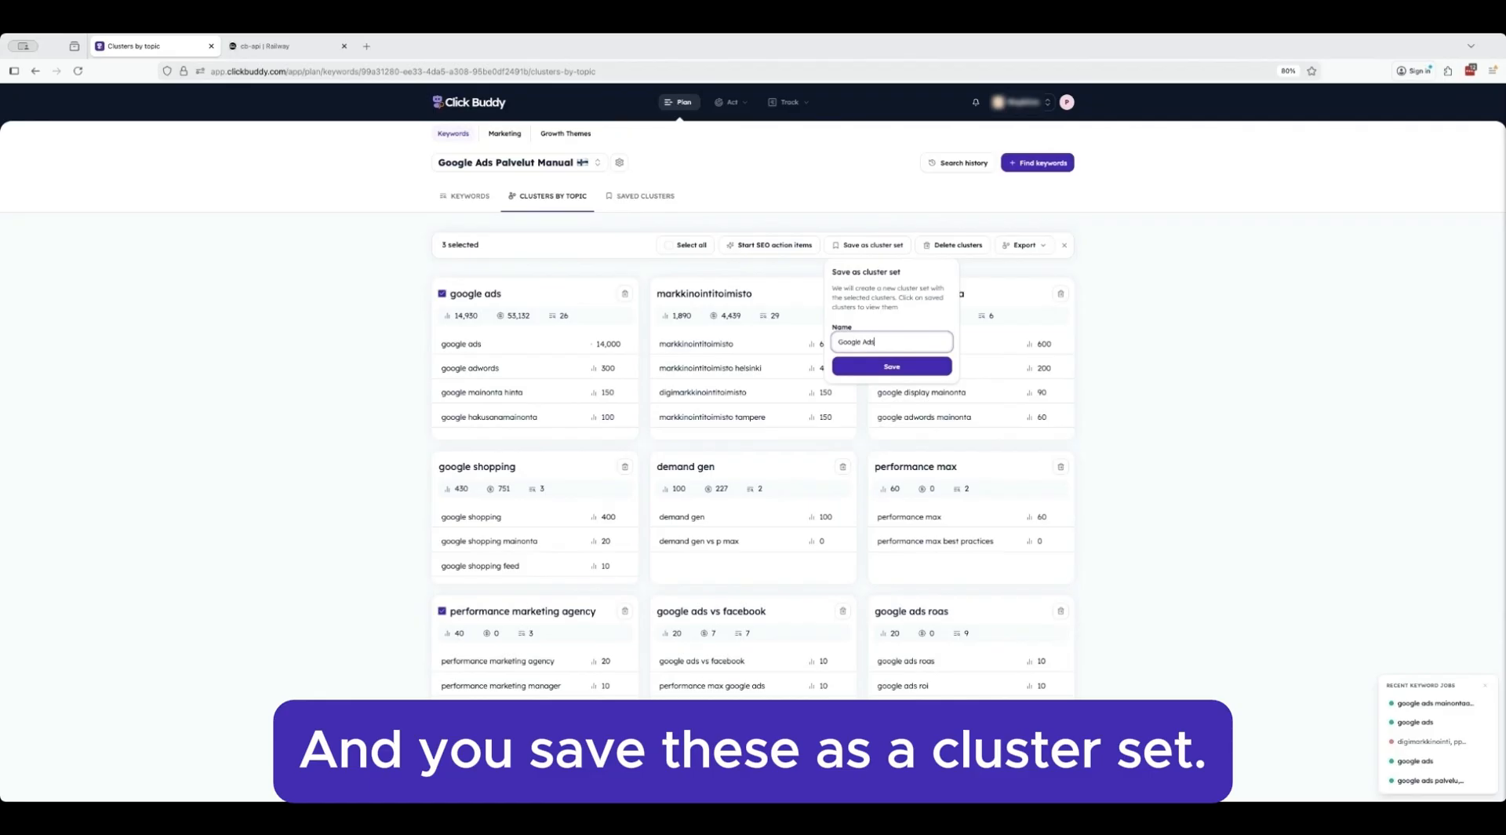
pyautogui.click(871, 366)
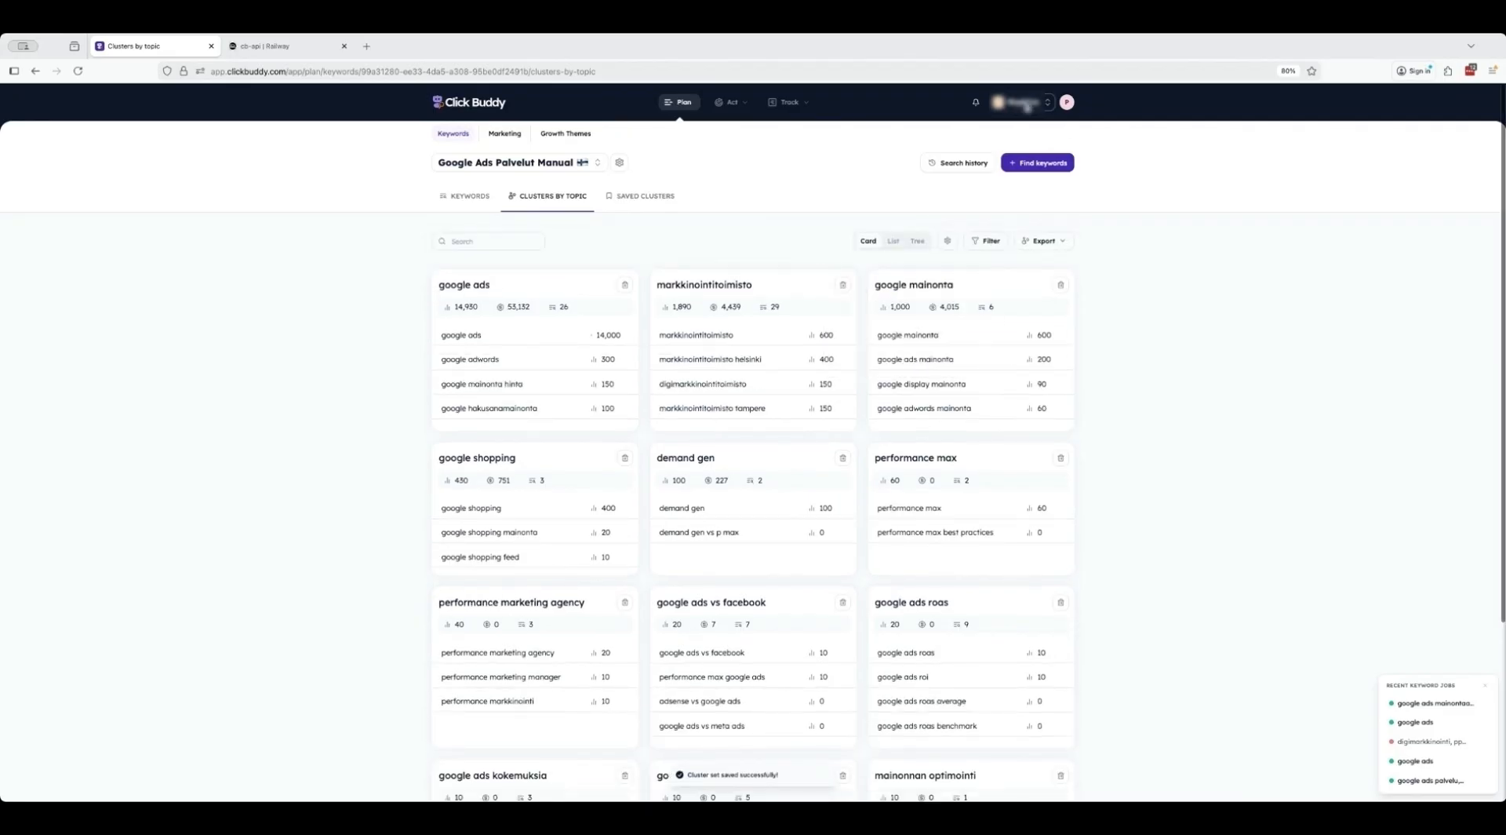
# Step: Start a new Search campaign in Manual Mode using the keyword list Google Ads Palvelut Manual and the cluster set Google Ads
pyautogui.click(733, 124)
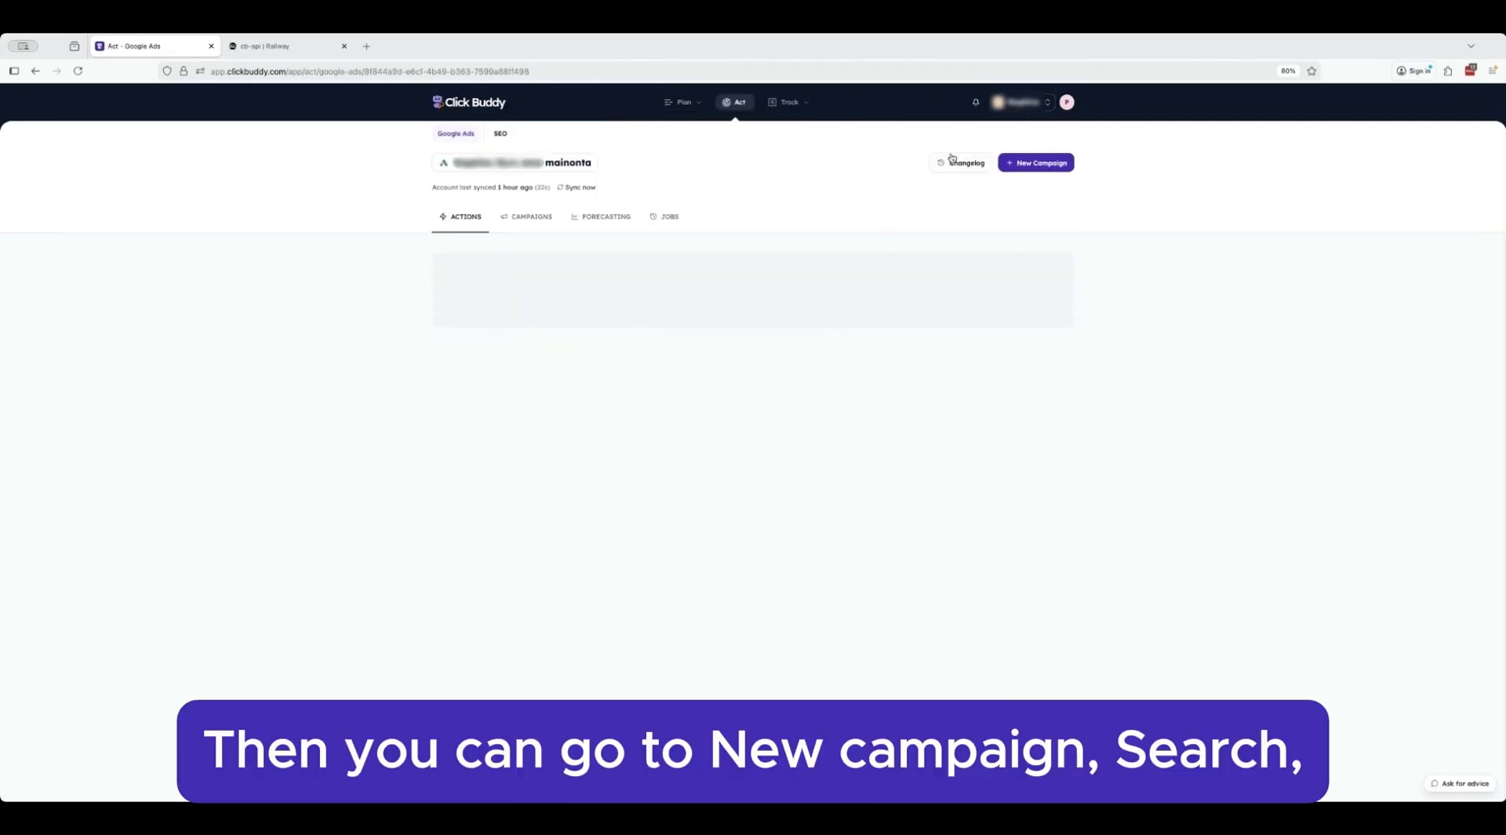
pyautogui.click(1035, 161)
pyautogui.click(873, 423)
pyautogui.click(846, 193)
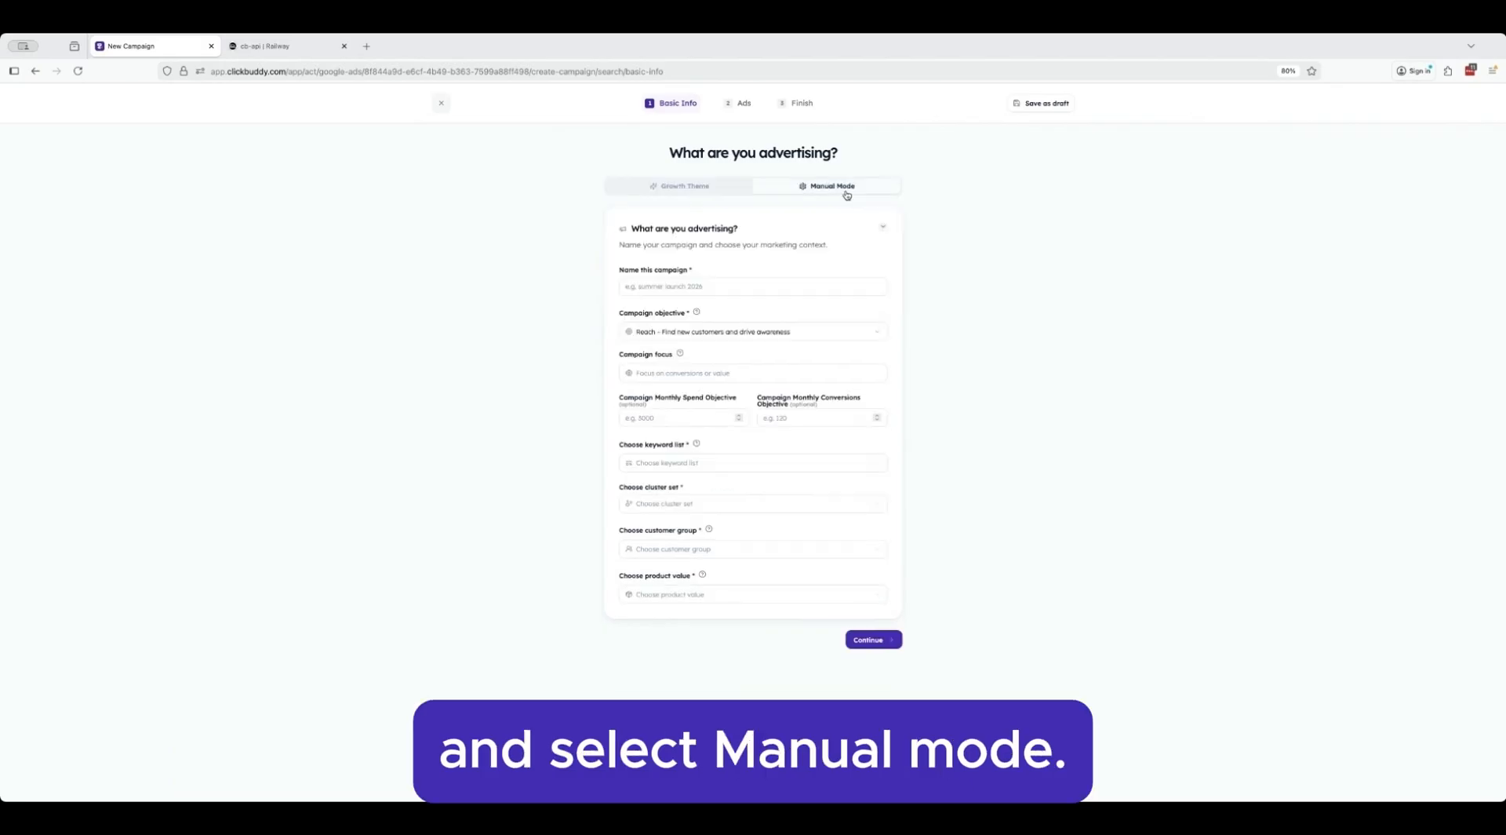
pyautogui.click(695, 469)
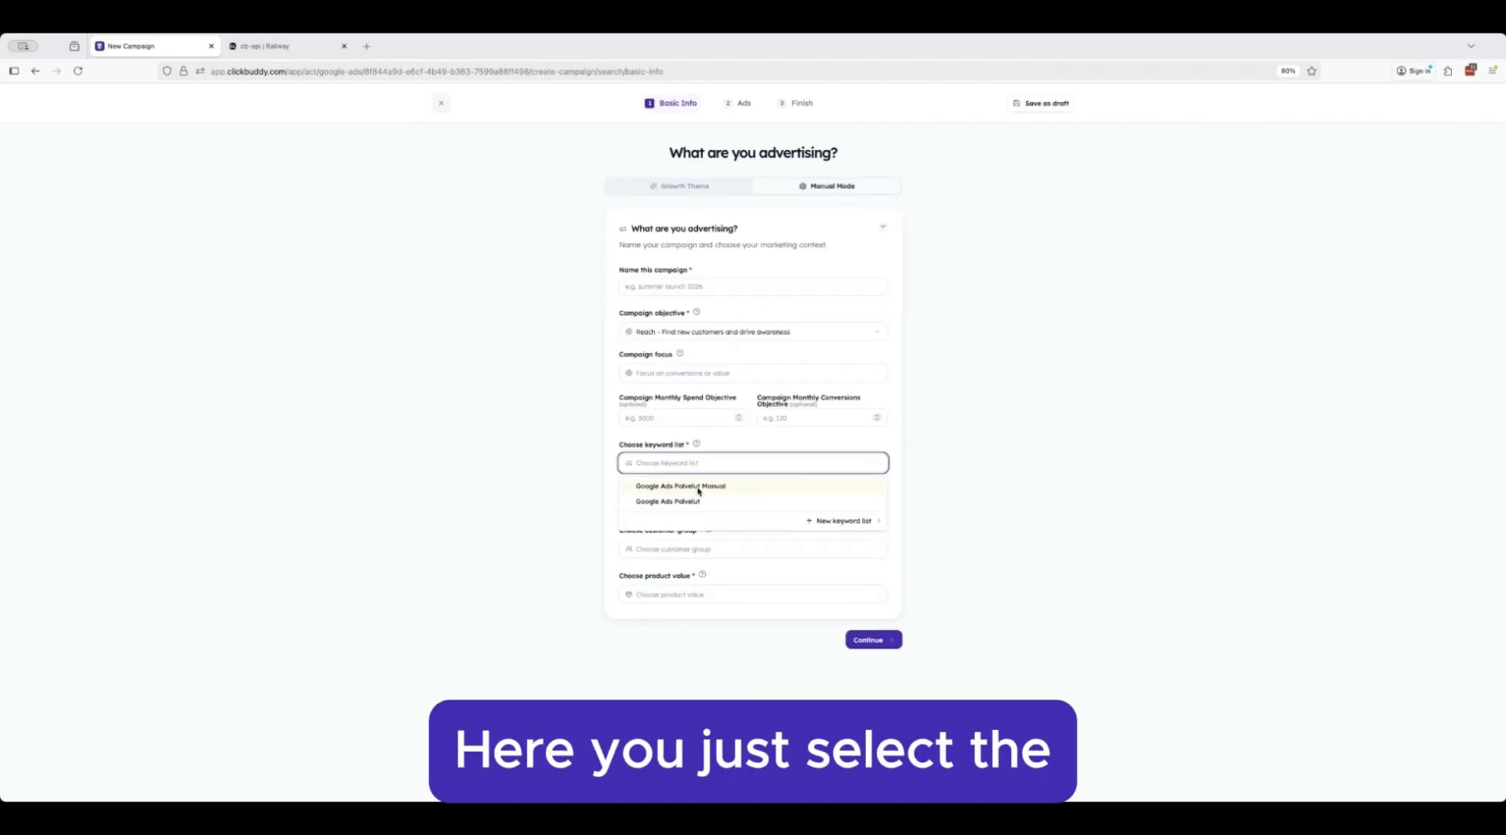
pyautogui.click(699, 488)
pyautogui.click(696, 503)
pyautogui.click(689, 524)
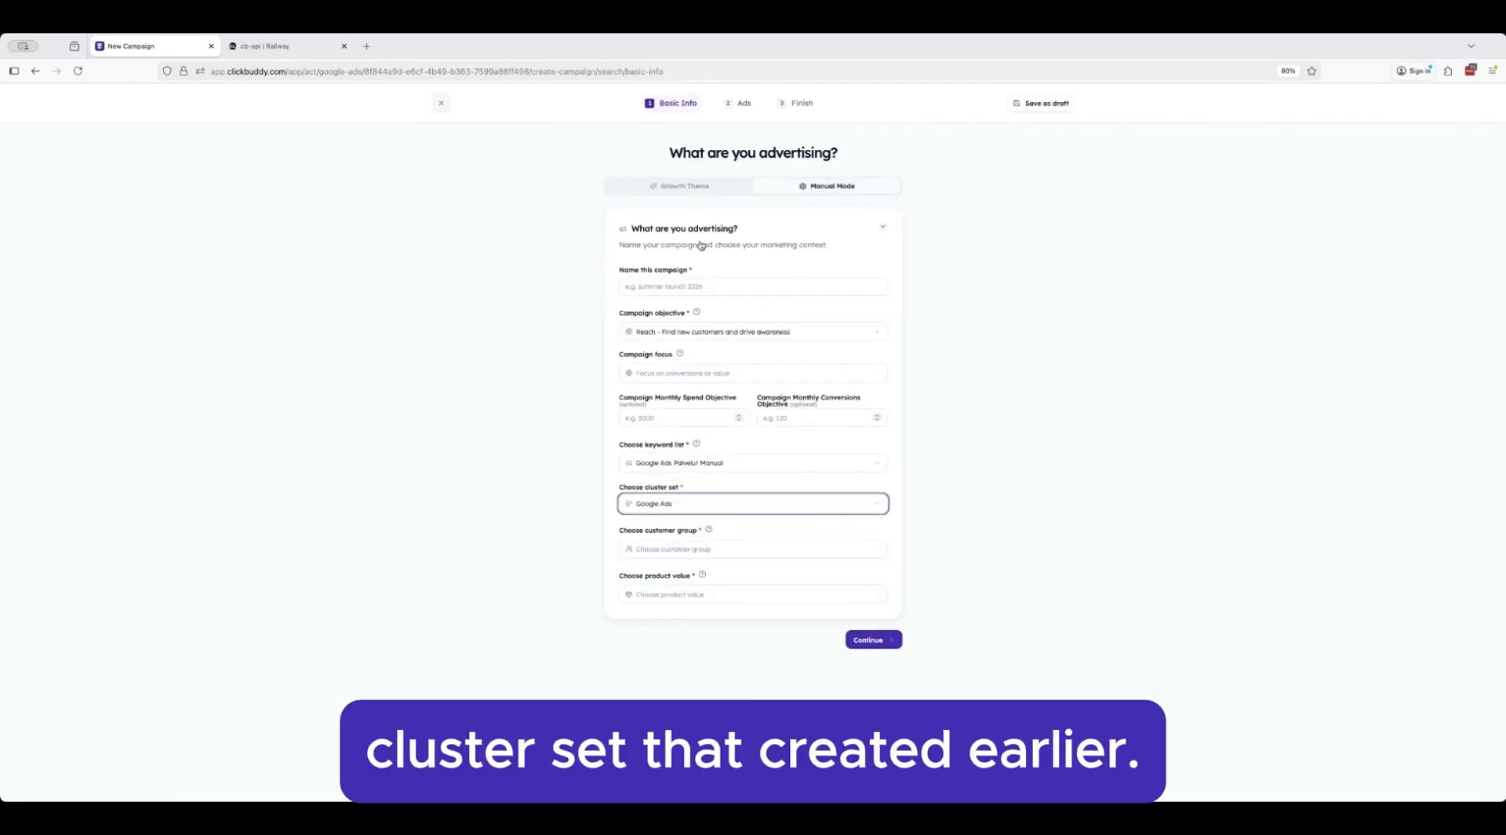
# Step: Name the campaign "Google Ads Search" and set its objective to Convert with a focus on conversions
pyautogui.click(673, 287)
pyautogui.write('Google Ads Search')
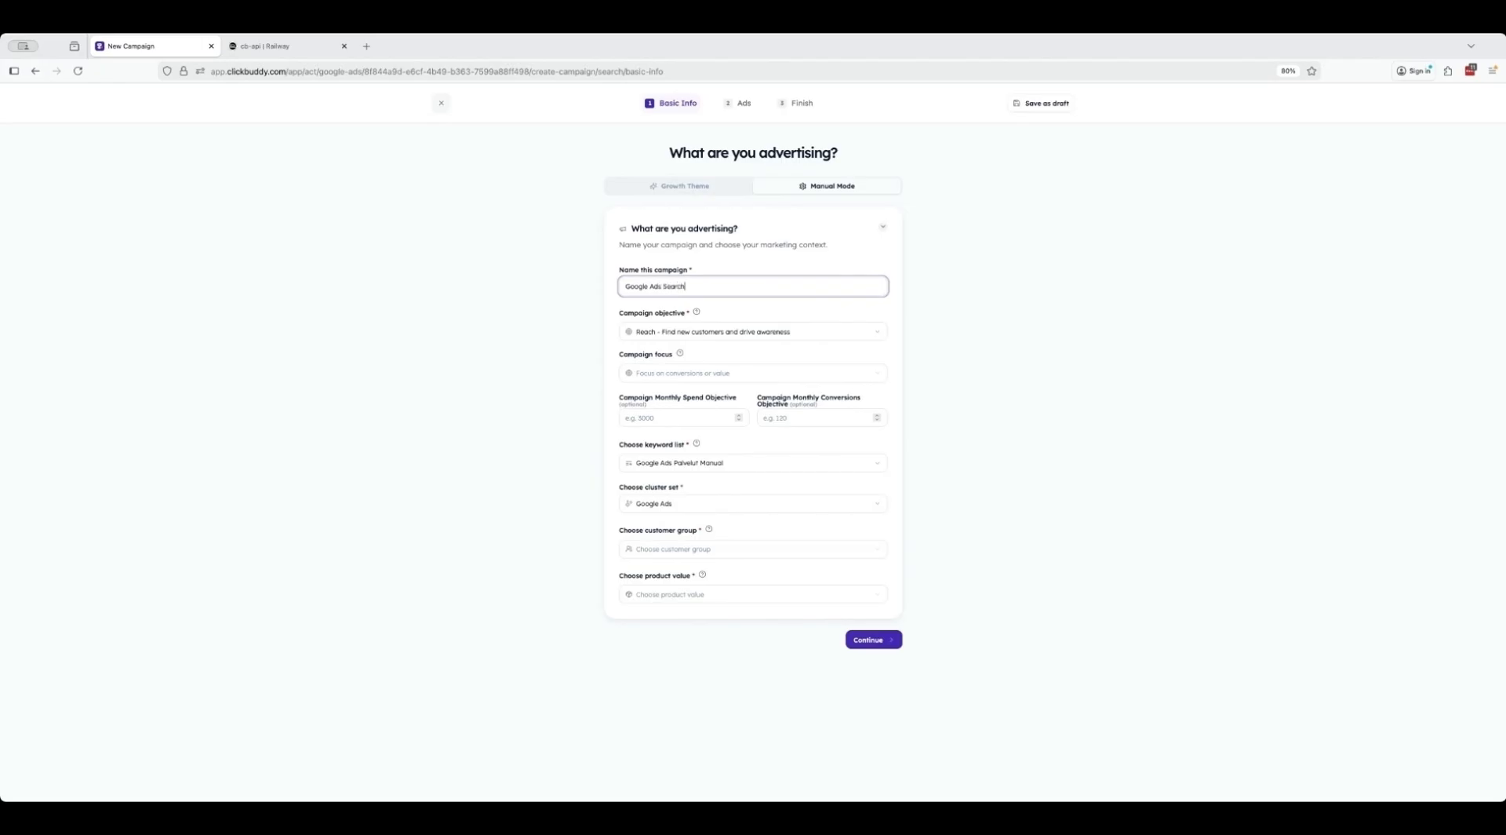
pyautogui.click(690, 330)
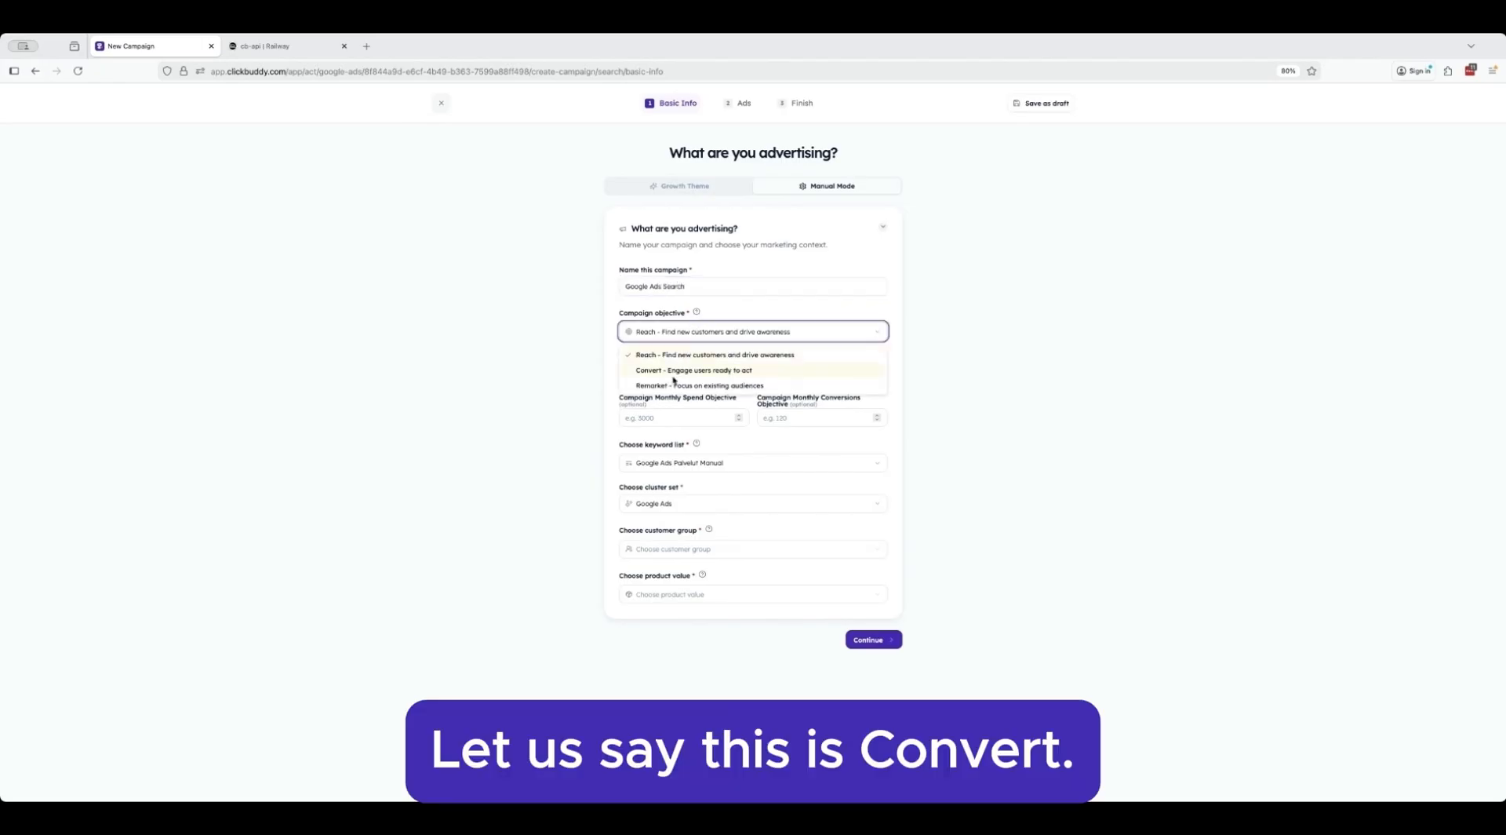
pyautogui.click(673, 370)
pyautogui.click(667, 375)
pyautogui.click(672, 411)
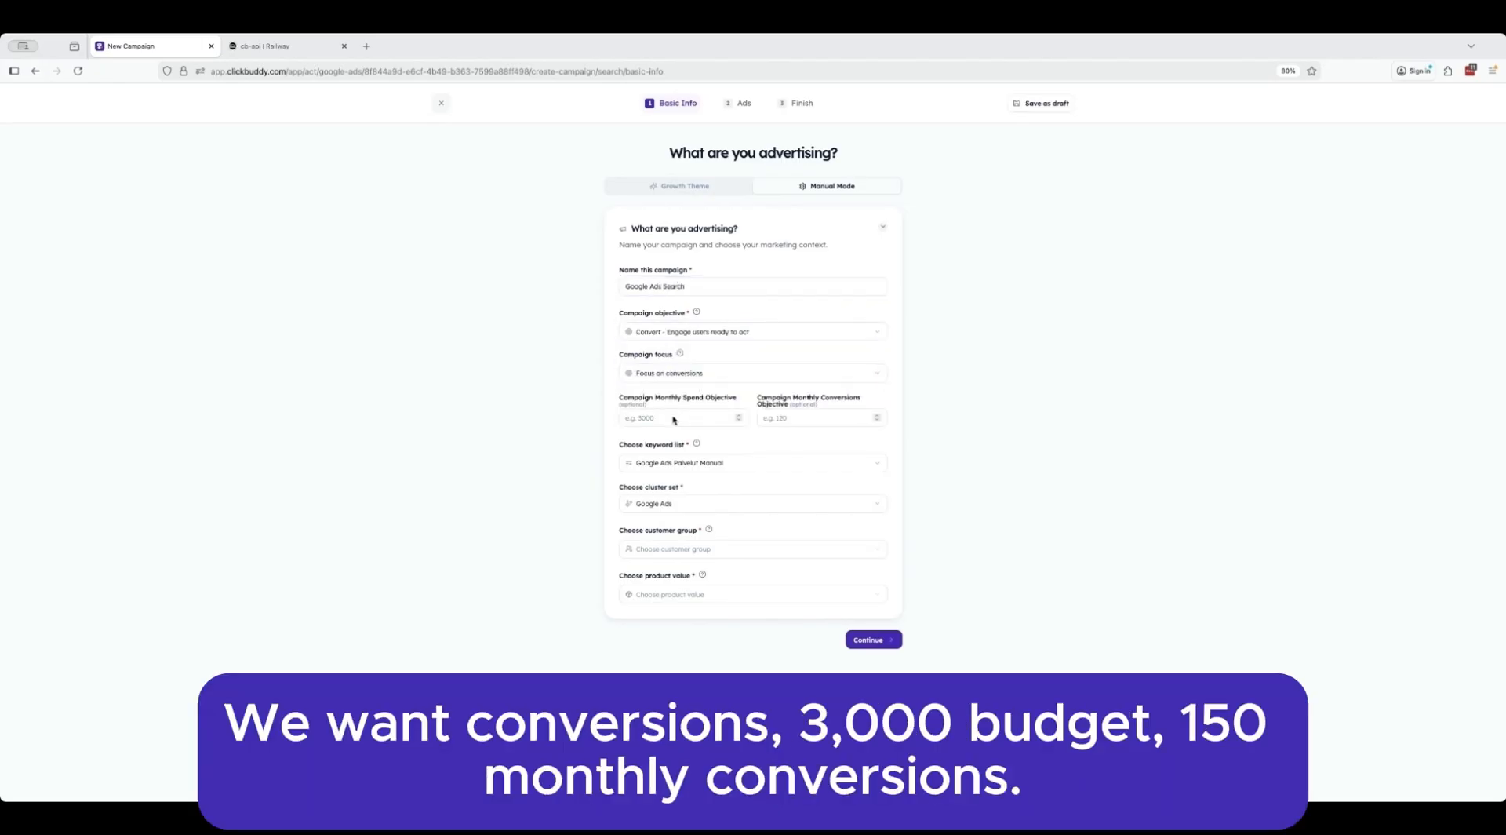
# Step: Set the campaign's monthly spend objective to 3000 and its monthly conversions objective to 150
pyautogui.click(675, 418)
pyautogui.write('3000')
pyautogui.press('Tab')
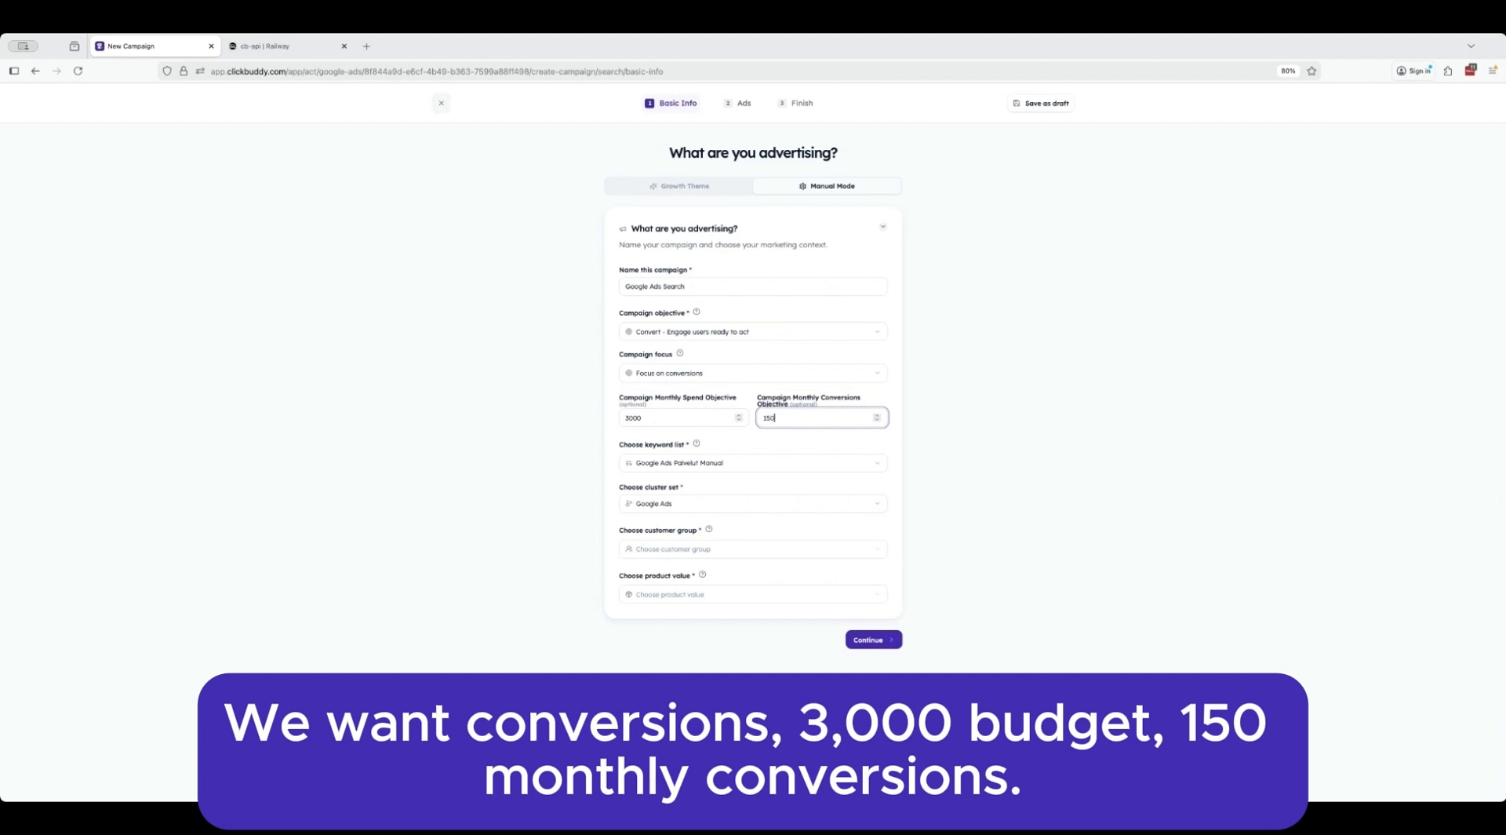
# Step: Choose customer group High-Stakes Performance Marketing Managers and product value Google Ads -mainonnan asiantuntijapalvelu, continuing to the campaign settings
pyautogui.click(679, 546)
pyautogui.click(669, 573)
pyautogui.click(676, 594)
pyautogui.click(705, 619)
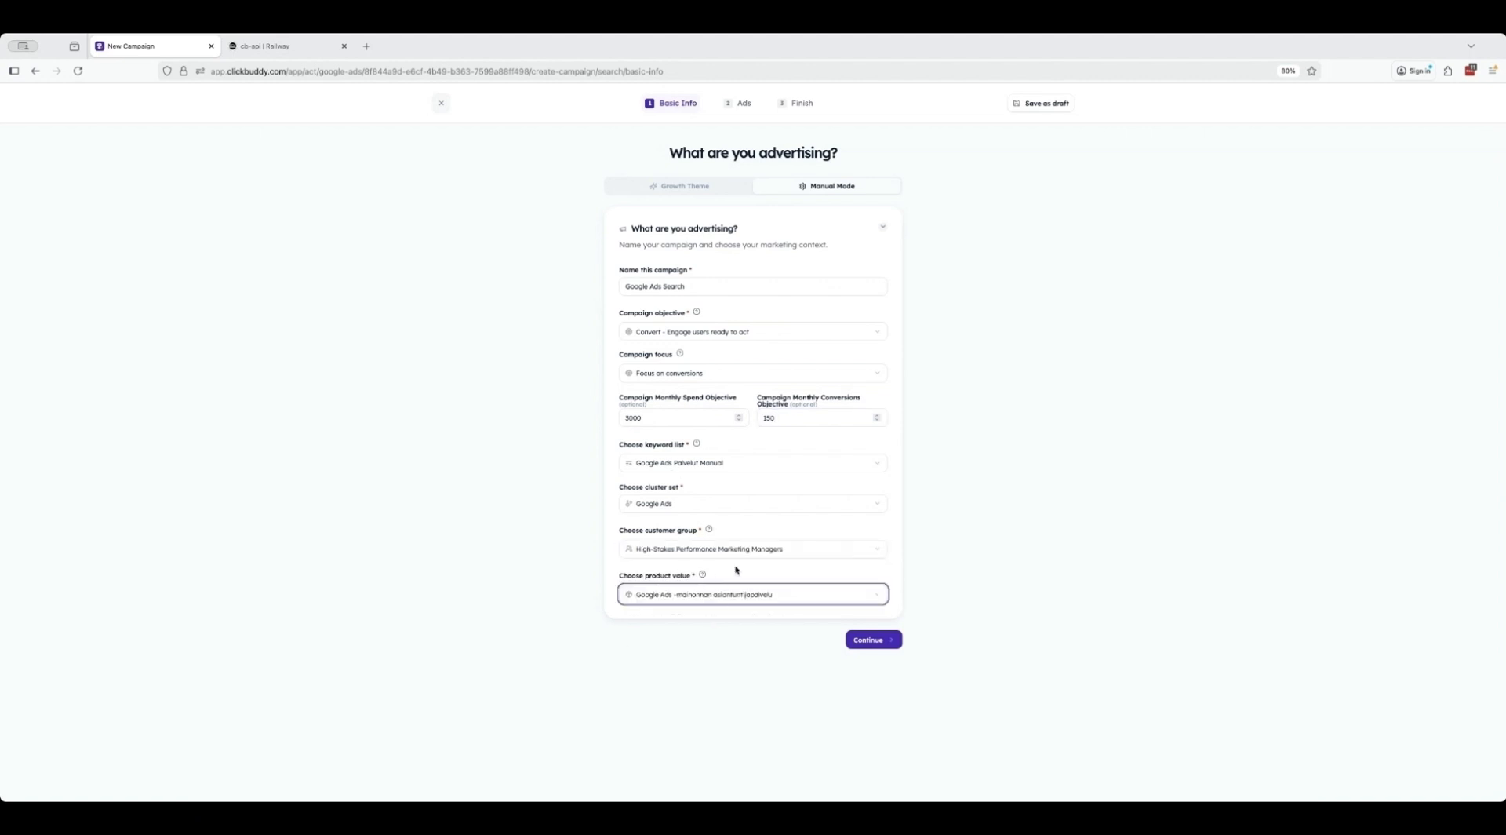
pyautogui.click(873, 640)
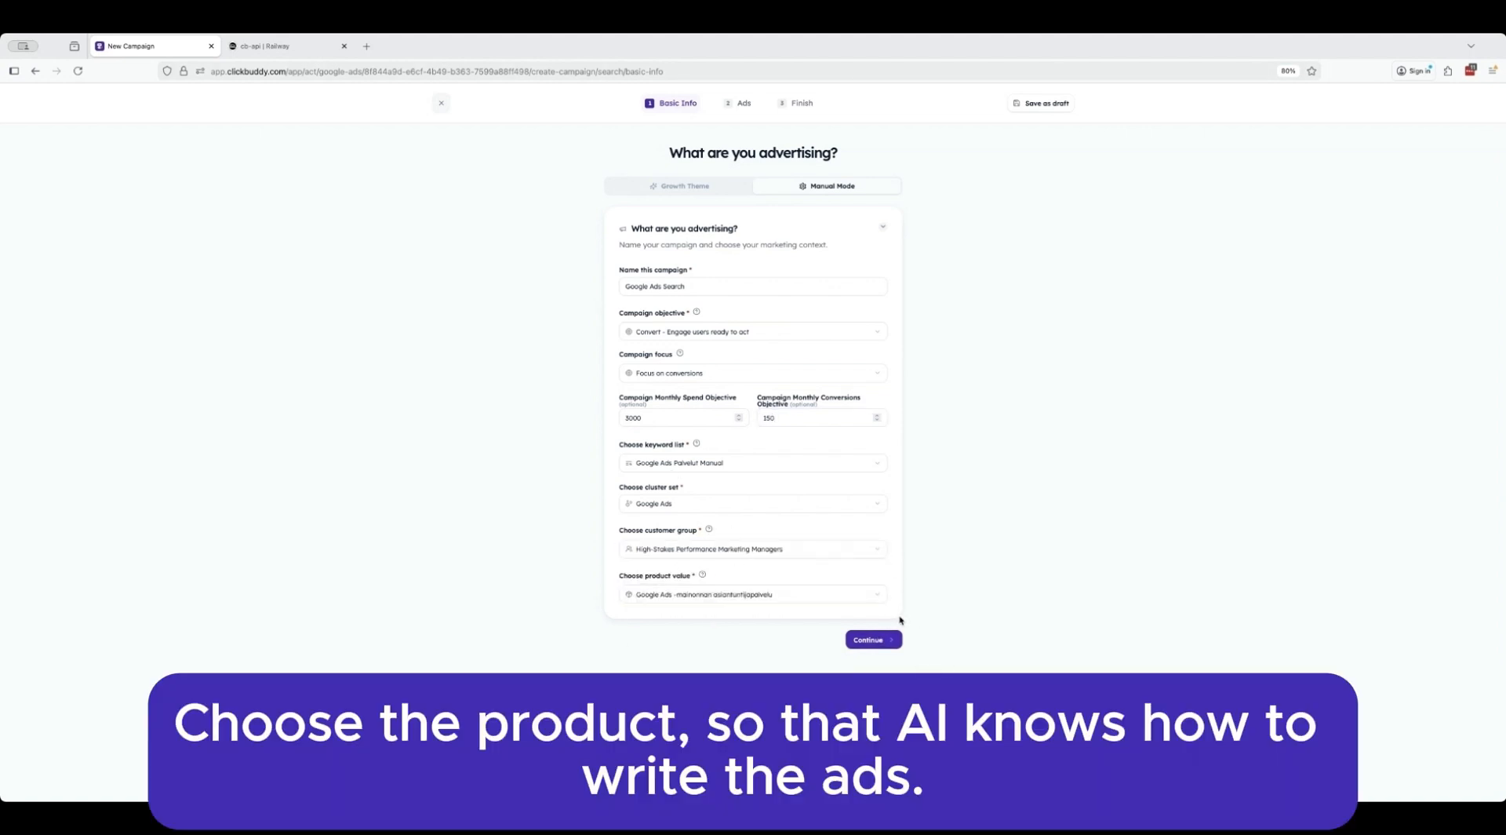
# Step: Set the campaign's daily budget to EUR 3
pyautogui.scroll(-1, 846, 252)
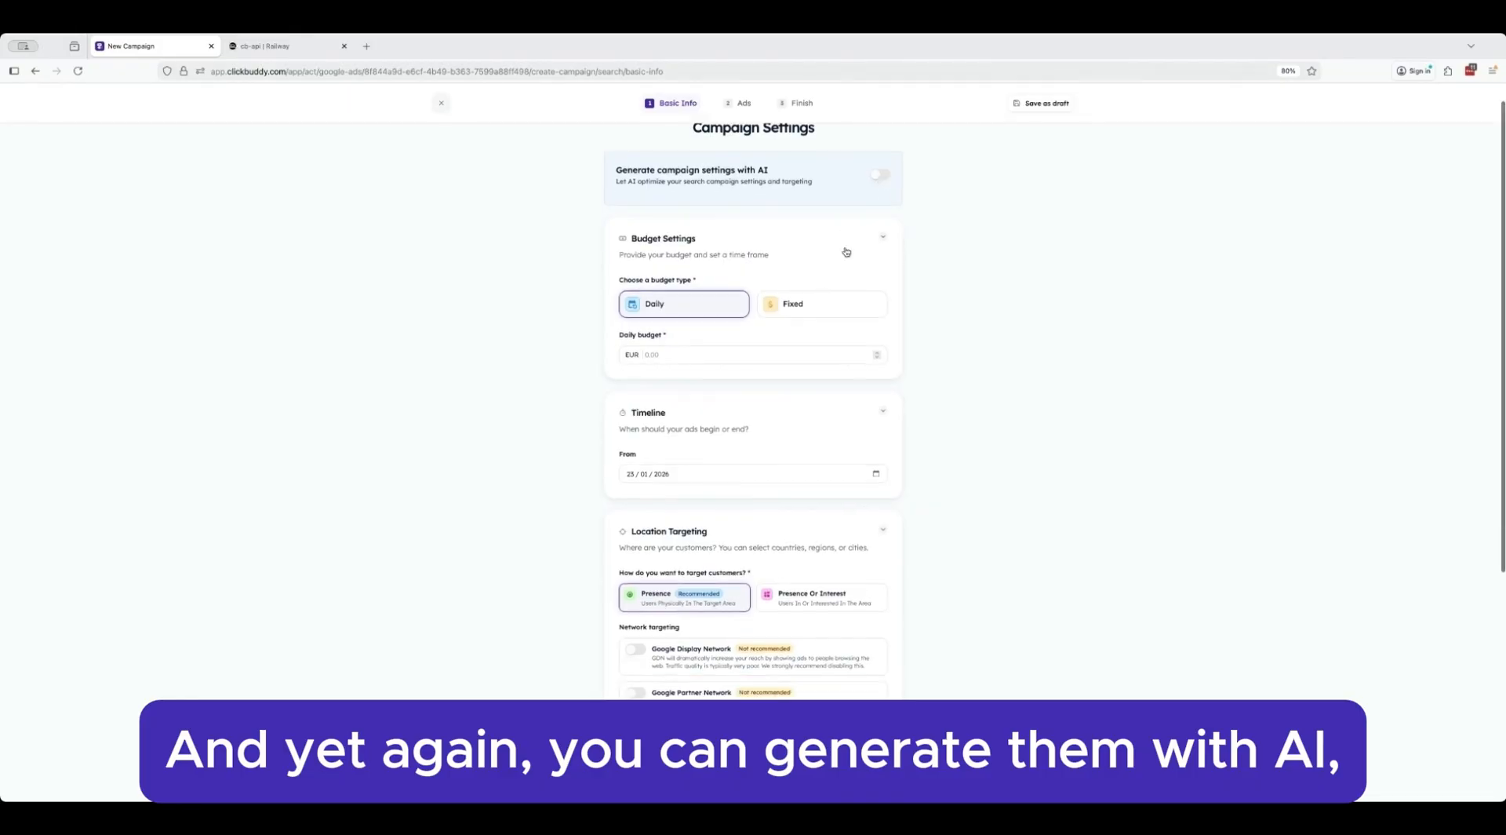
pyautogui.click(717, 355)
pyautogui.write('3')
# Step: Target the Finnish language and the location Finland, leaving the Google Display and Partner networks disabled
pyautogui.scroll(-4, 754, 464)
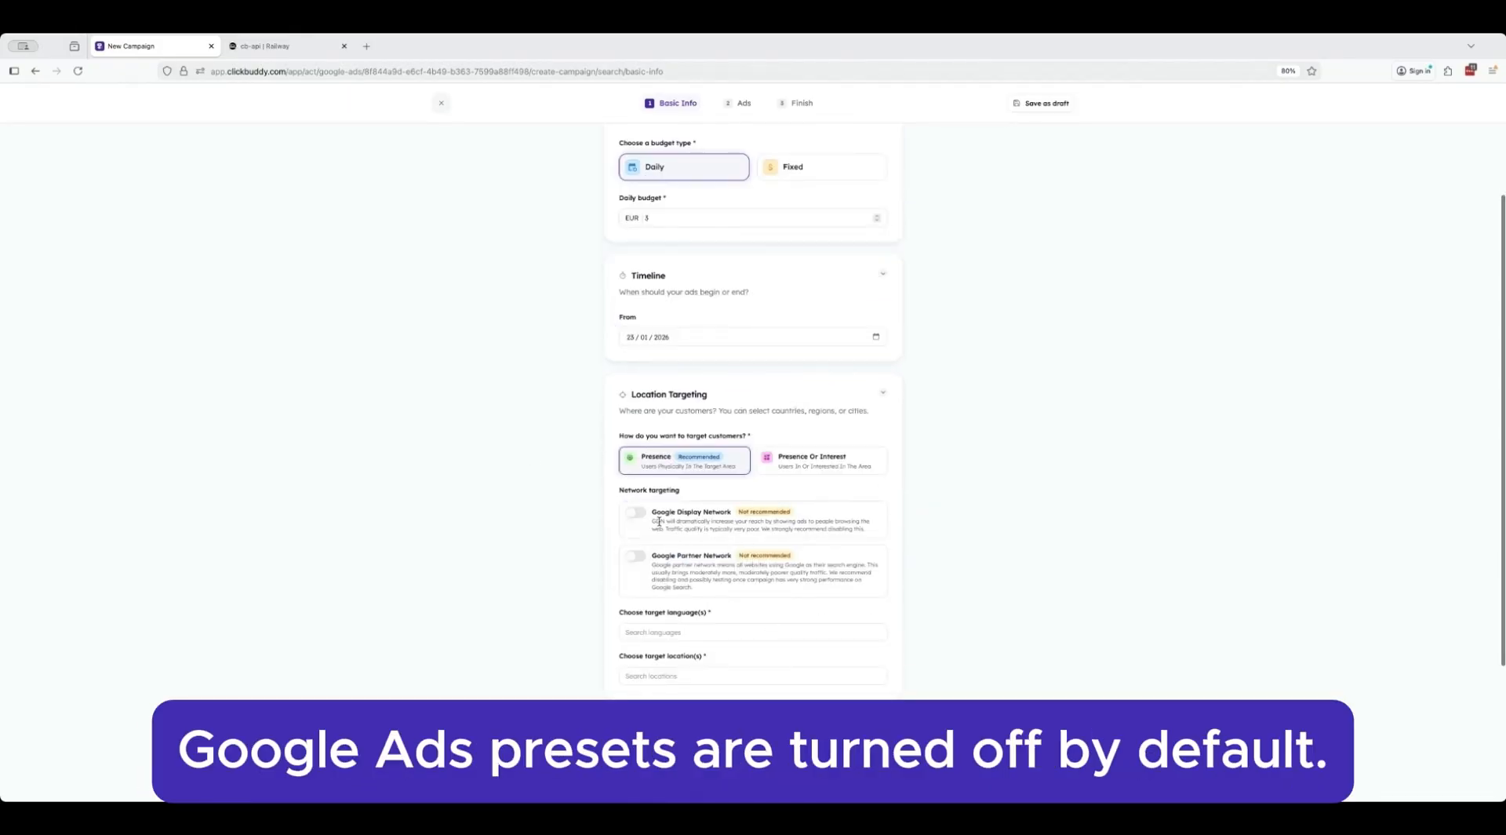
pyautogui.scroll(-2, 675, 569)
pyautogui.click(674, 572)
pyautogui.write('fo')
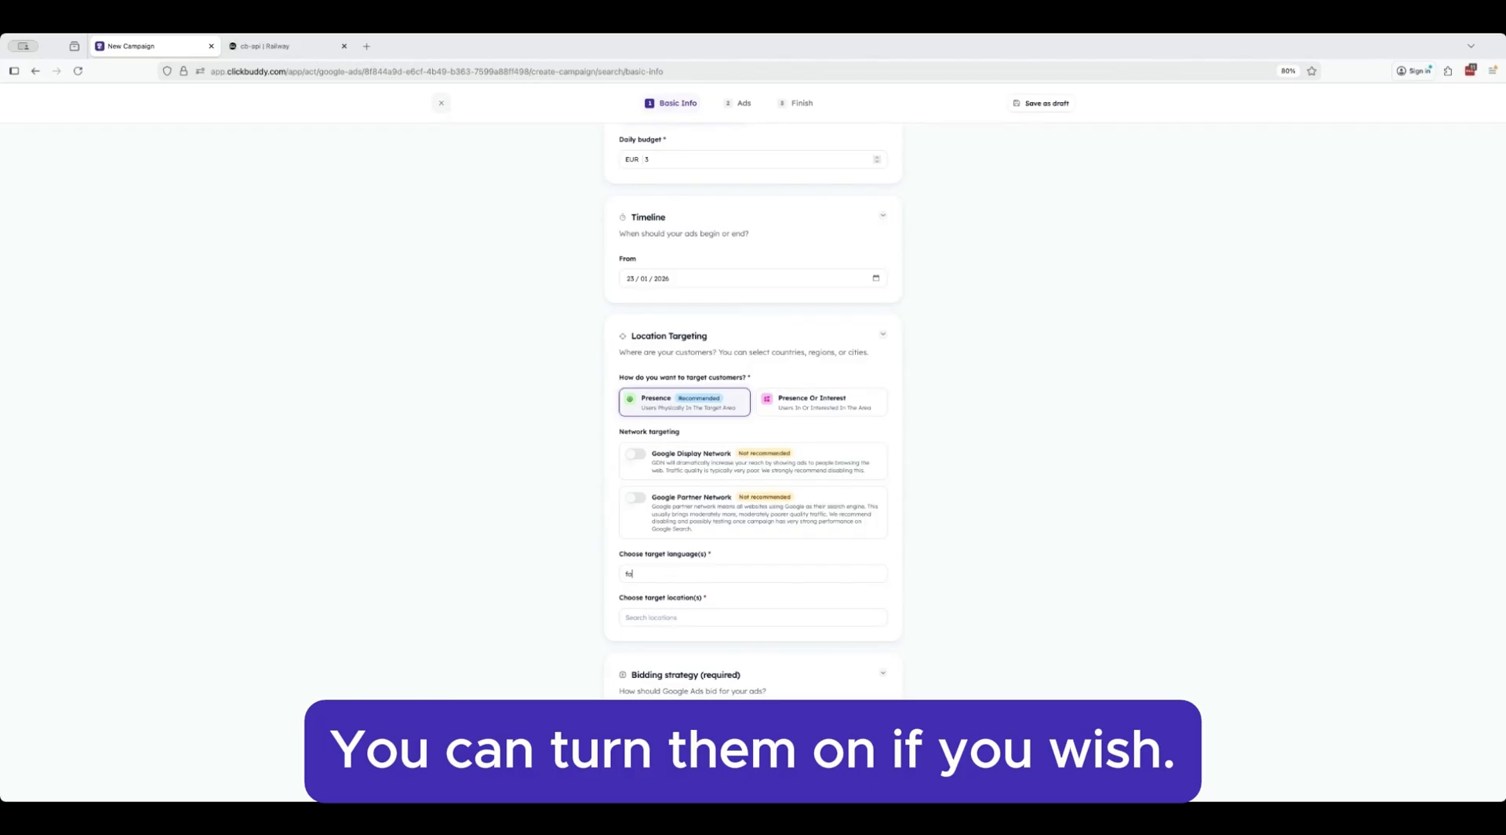
pyautogui.write('nni')
pyautogui.click(668, 601)
pyautogui.click(671, 620)
pyautogui.write('finland')
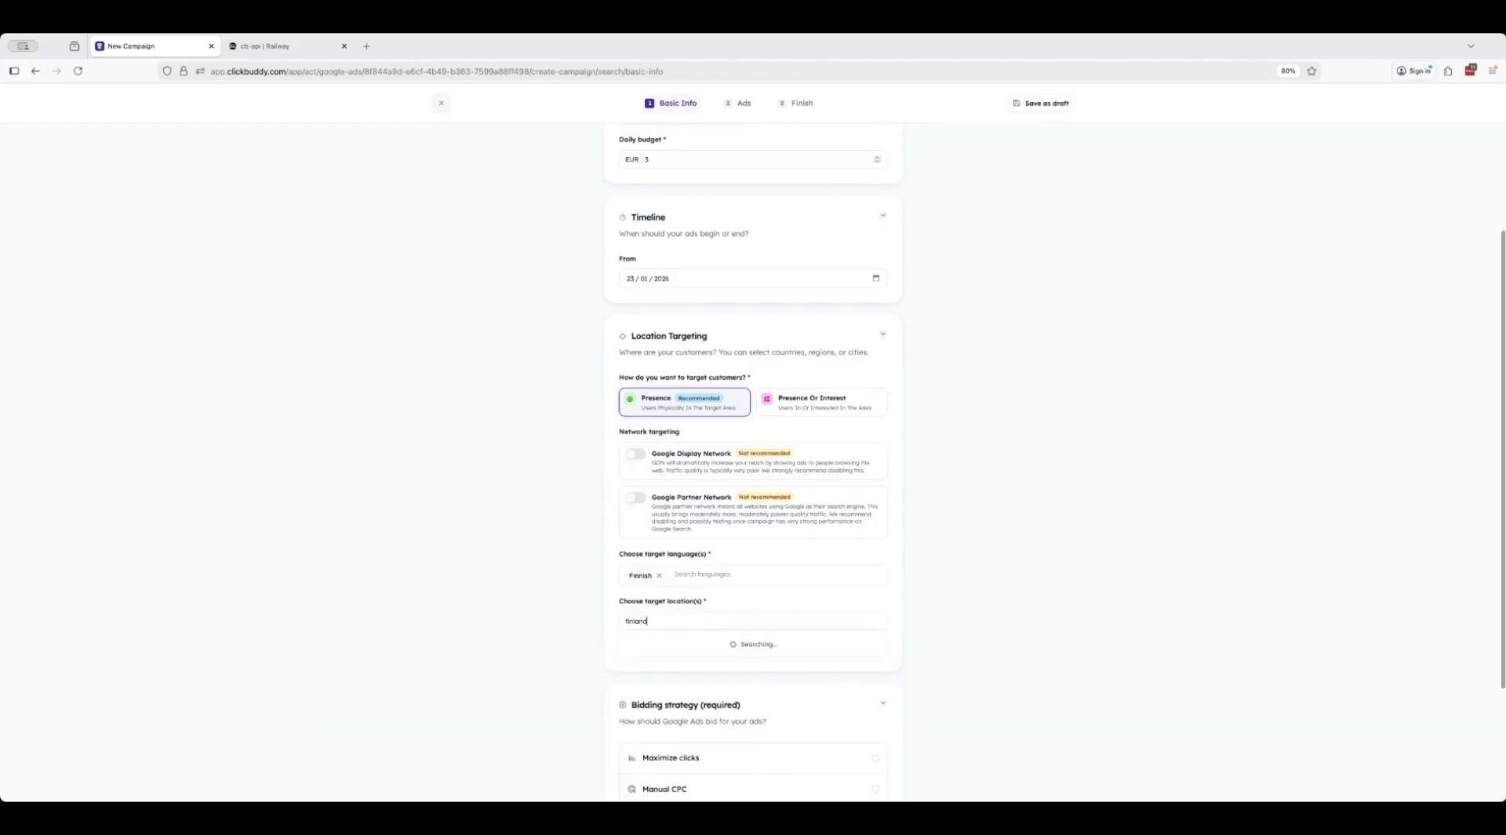
pyautogui.click(675, 643)
# Step: Set the bidding strategy to Maximize conversions and continue to the campaign's ad groups
pyautogui.scroll(-4, 865, 613)
pyautogui.click(872, 587)
pyautogui.scroll(-2, 783, 633)
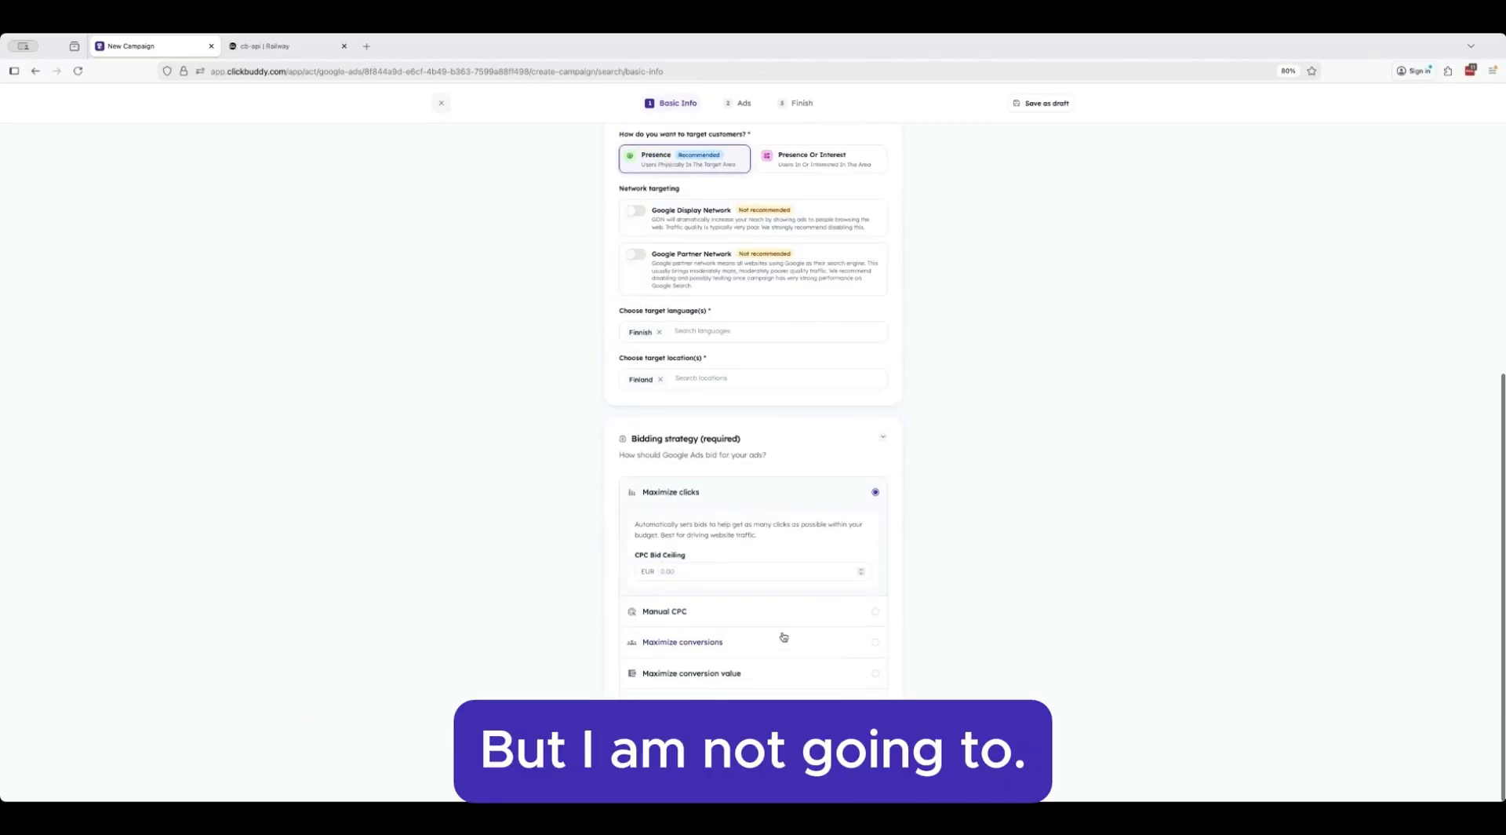
pyautogui.click(816, 648)
pyautogui.scroll(-2, 821, 628)
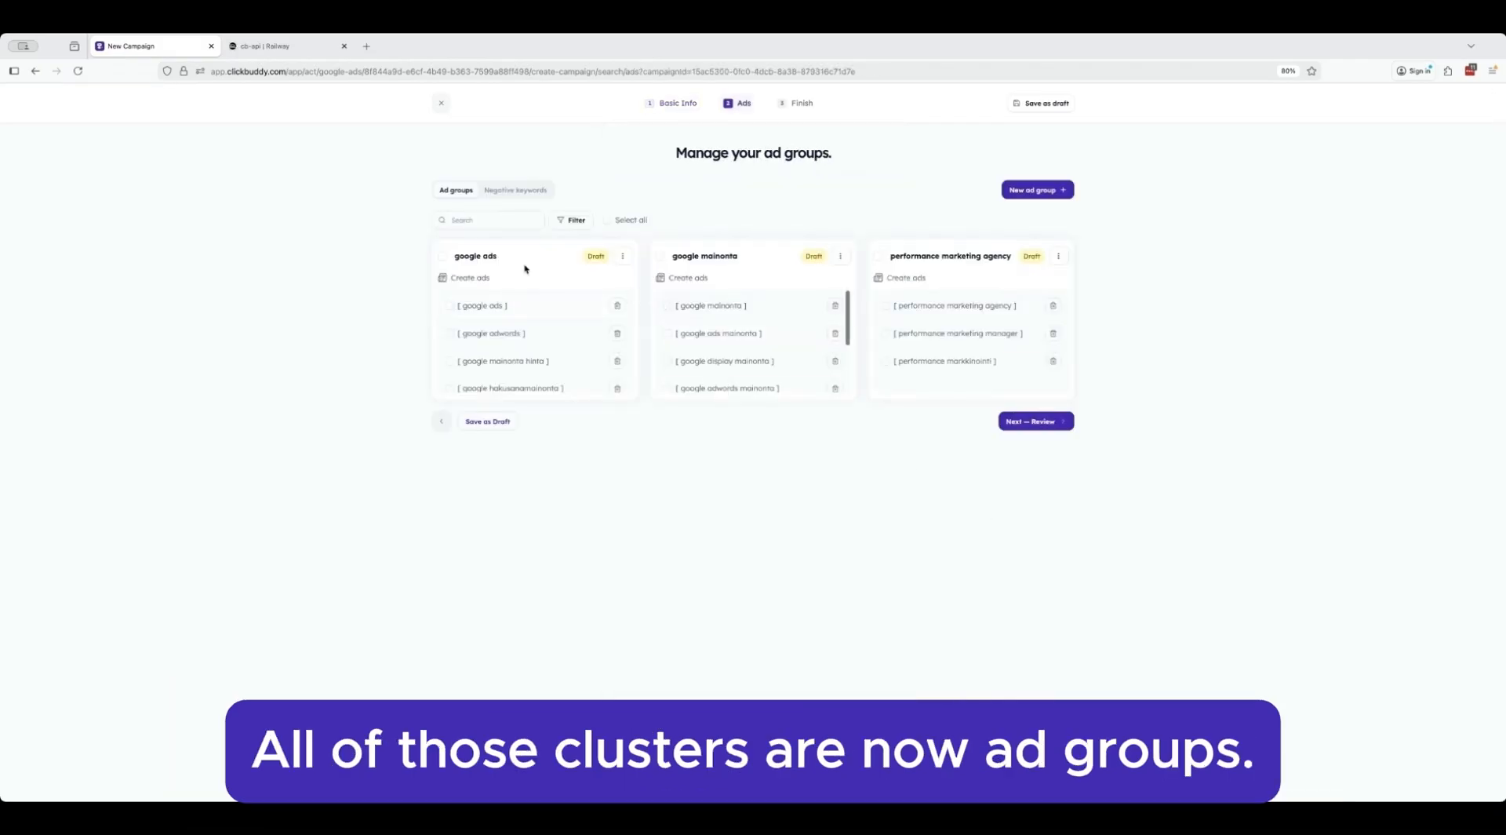
# Step: Select the ad groups google ads, google mainonta and performance marketing agency, and start creating ads for all three
pyautogui.click(439, 257)
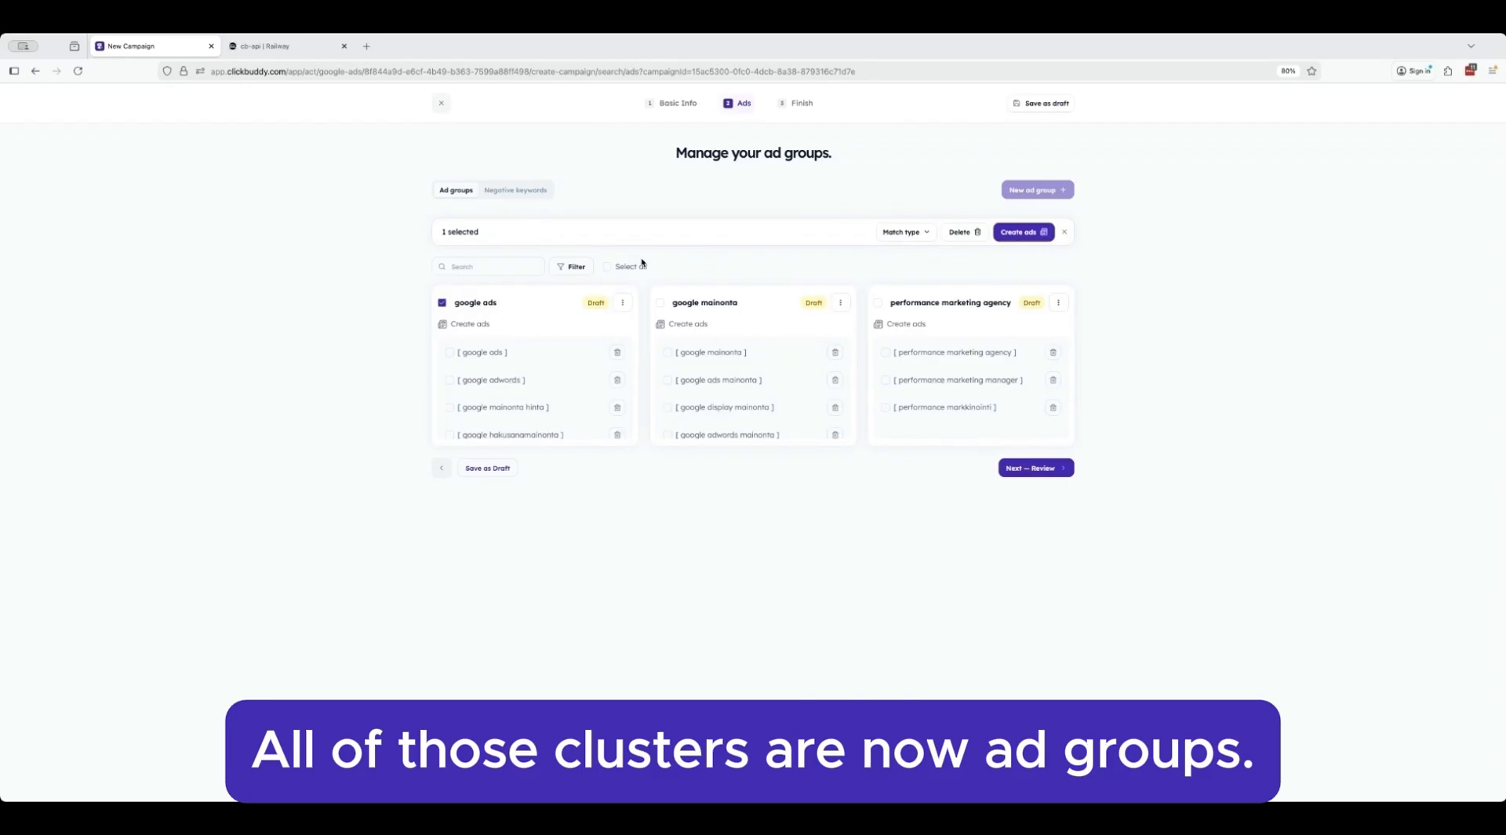
pyautogui.click(660, 302)
pyautogui.click(878, 302)
pyautogui.click(1024, 232)
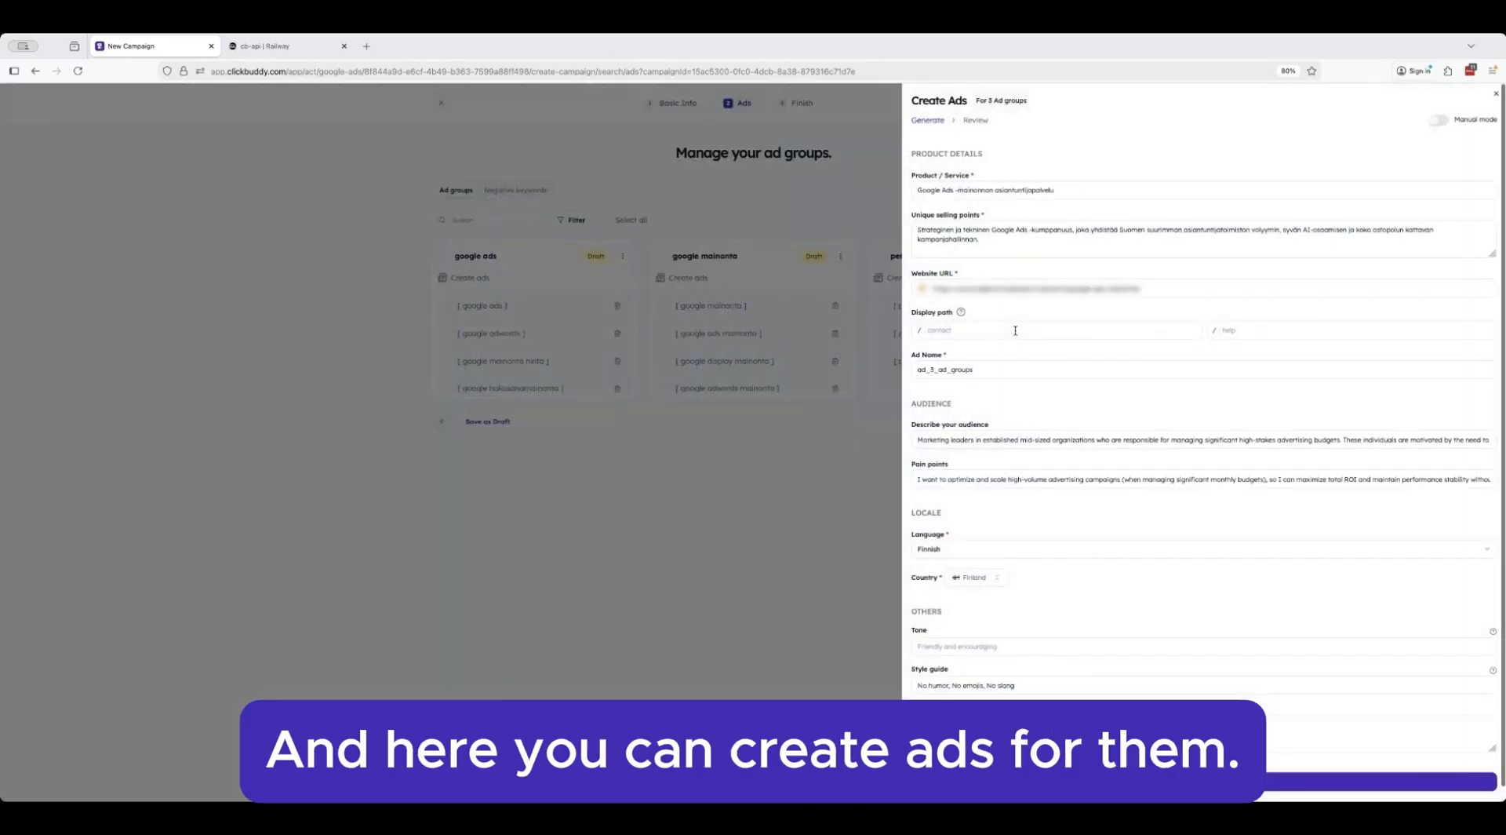
# Step: Check the prefilled audience, pain points, style guide and additional instructions, and generate the ad copy for the three ad groups
pyautogui.scroll(-1, 1011, 408)
pyautogui.moveTo(965, 429); pyautogui.dragTo(1306, 430)
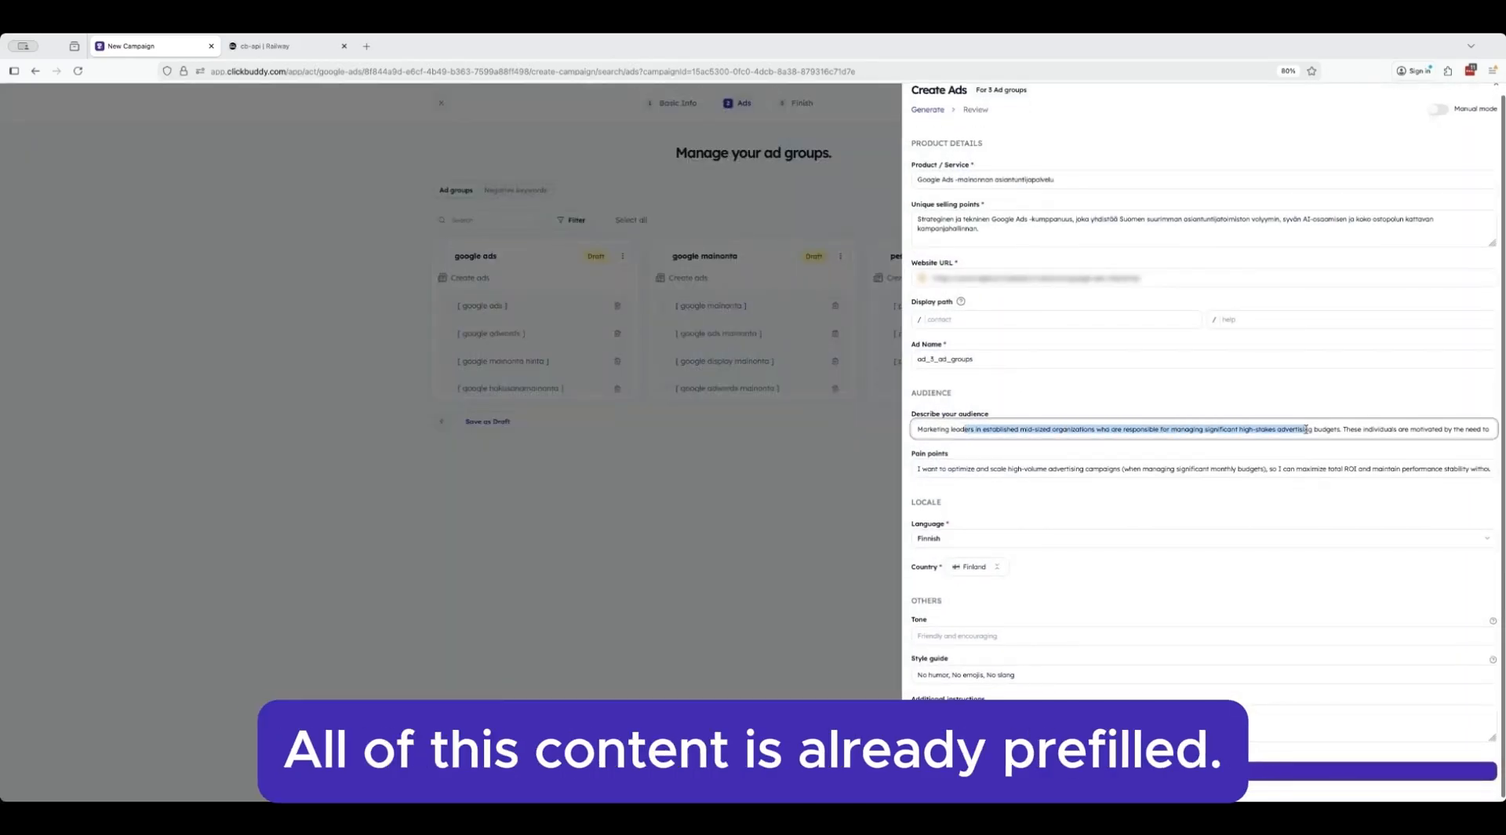
pyautogui.moveTo(1057, 468); pyautogui.dragTo(1365, 471)
pyautogui.scroll(-1, 1080, 612)
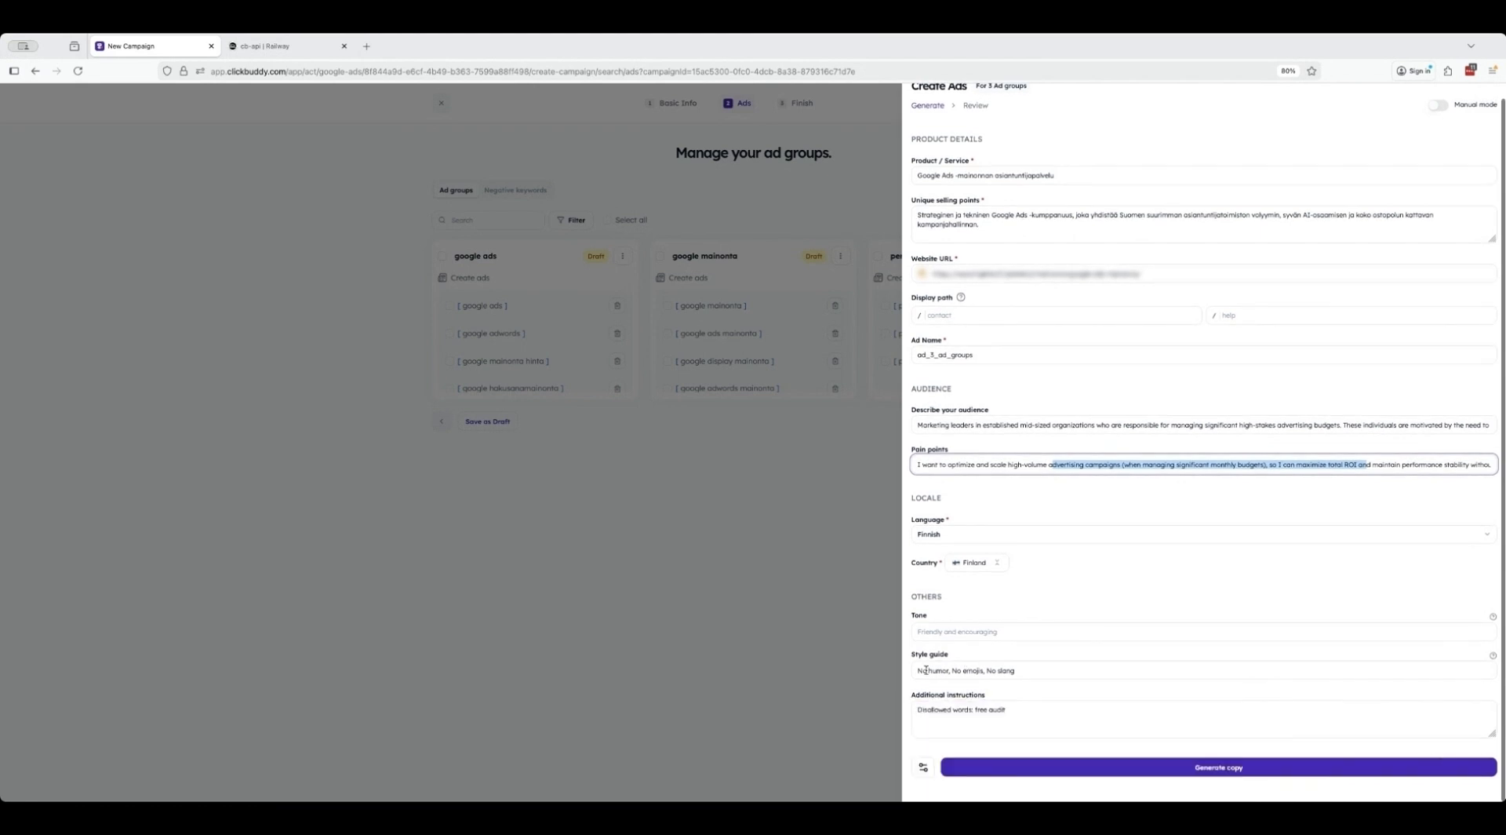
pyautogui.moveTo(928, 670); pyautogui.dragTo(1024, 693)
pyautogui.click(1012, 715)
pyautogui.scroll(2, 1052, 522)
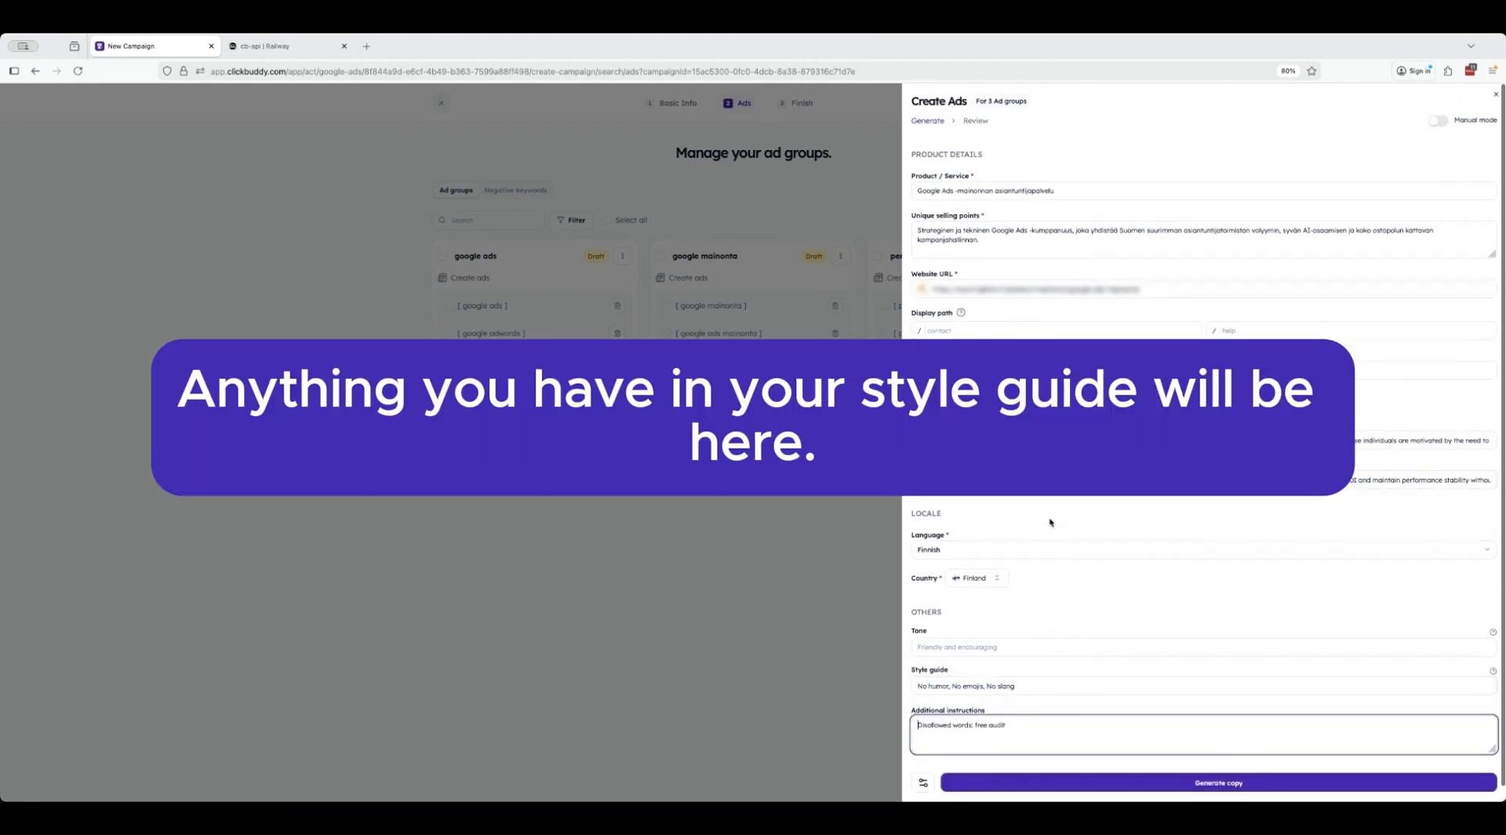
pyautogui.click(1146, 784)
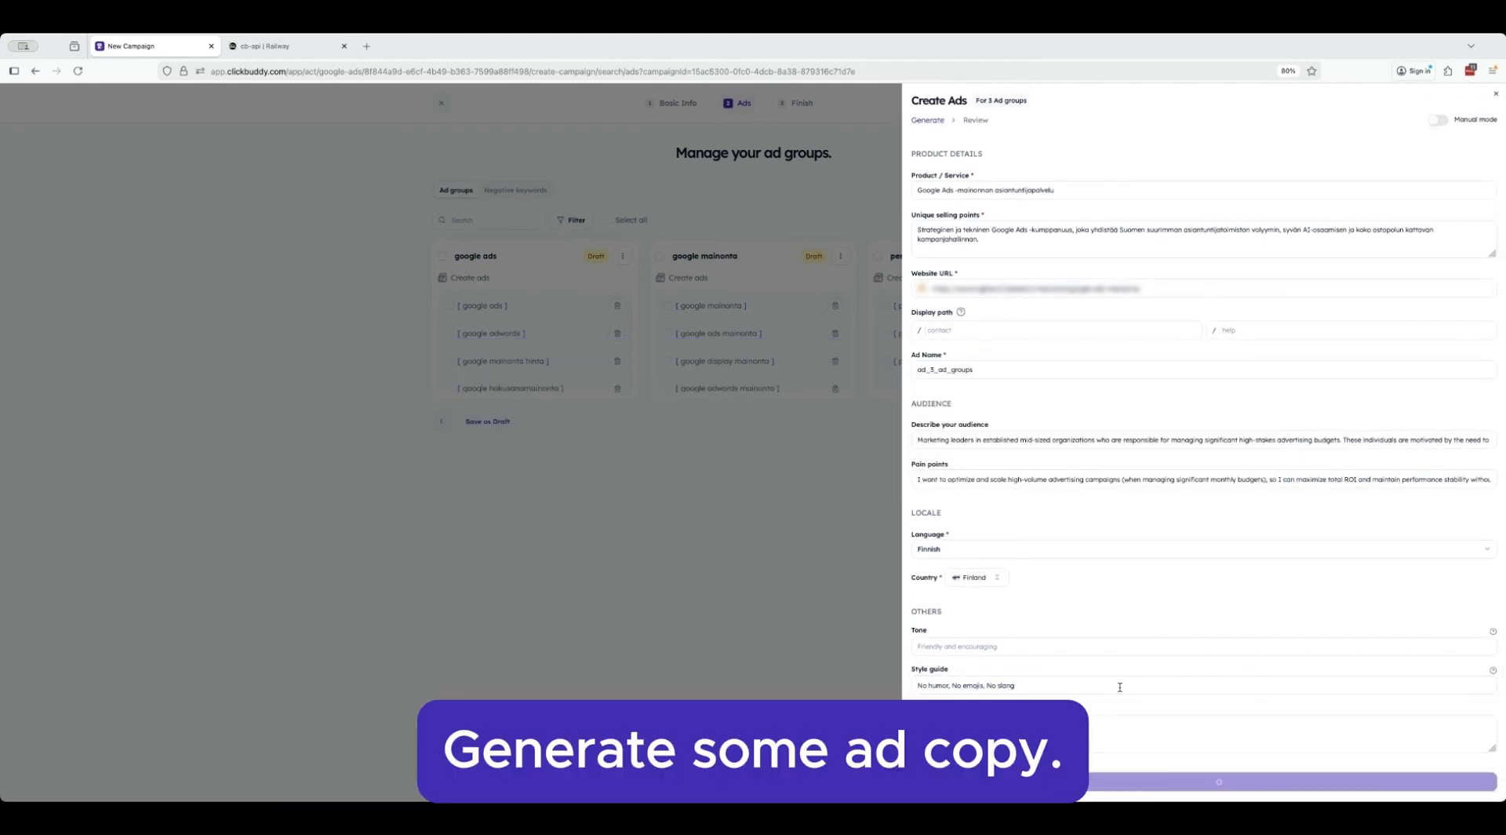
pyautogui.tripleClick(1032, 289)
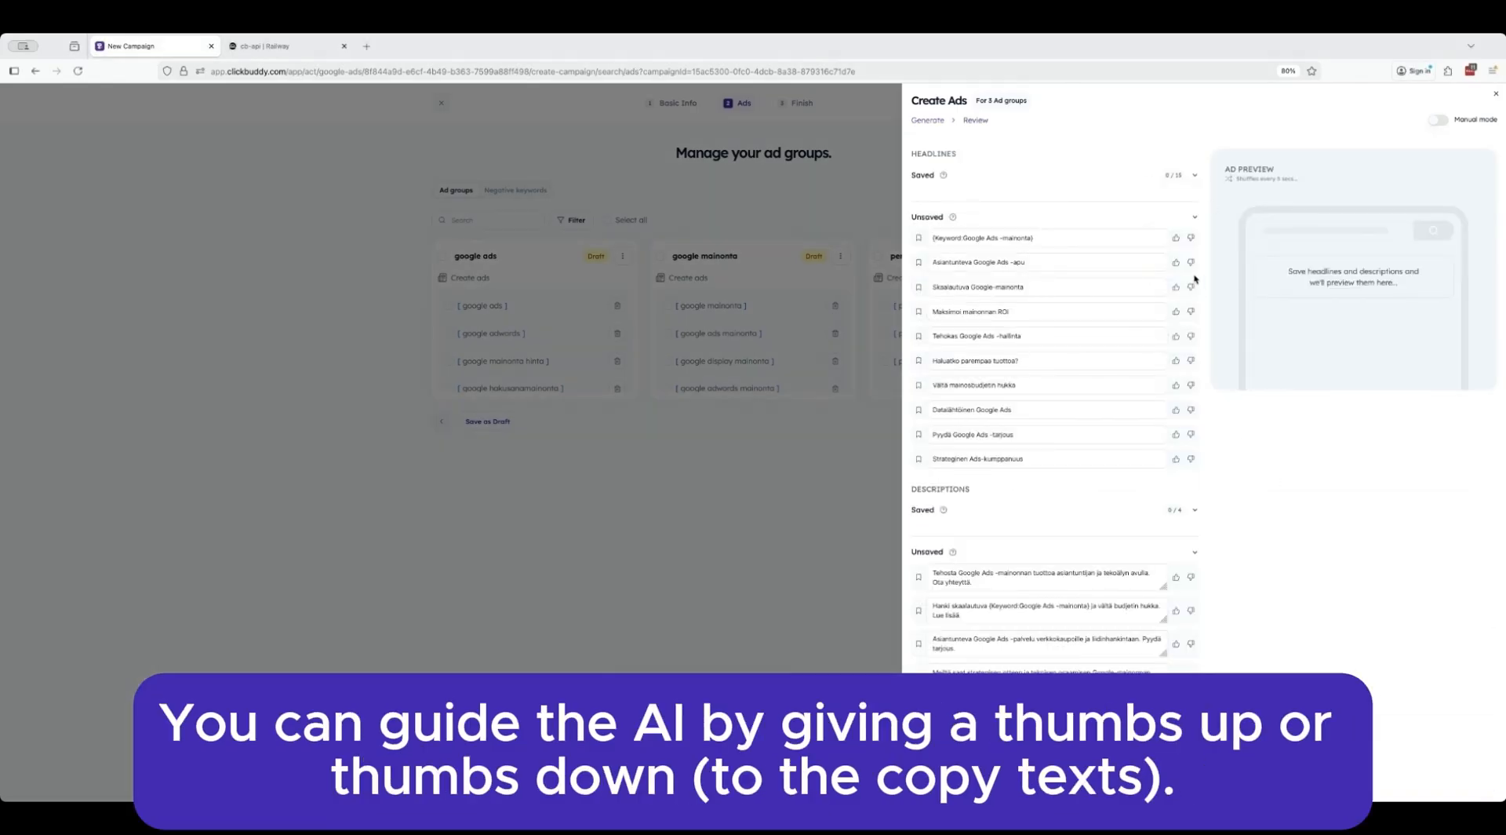
# Step: Save the first four generated headlines, from the Keyword Google Ads -mainonta headline through Maksimoi mainonnan ROI
pyautogui.scroll(-3, 1189, 353)
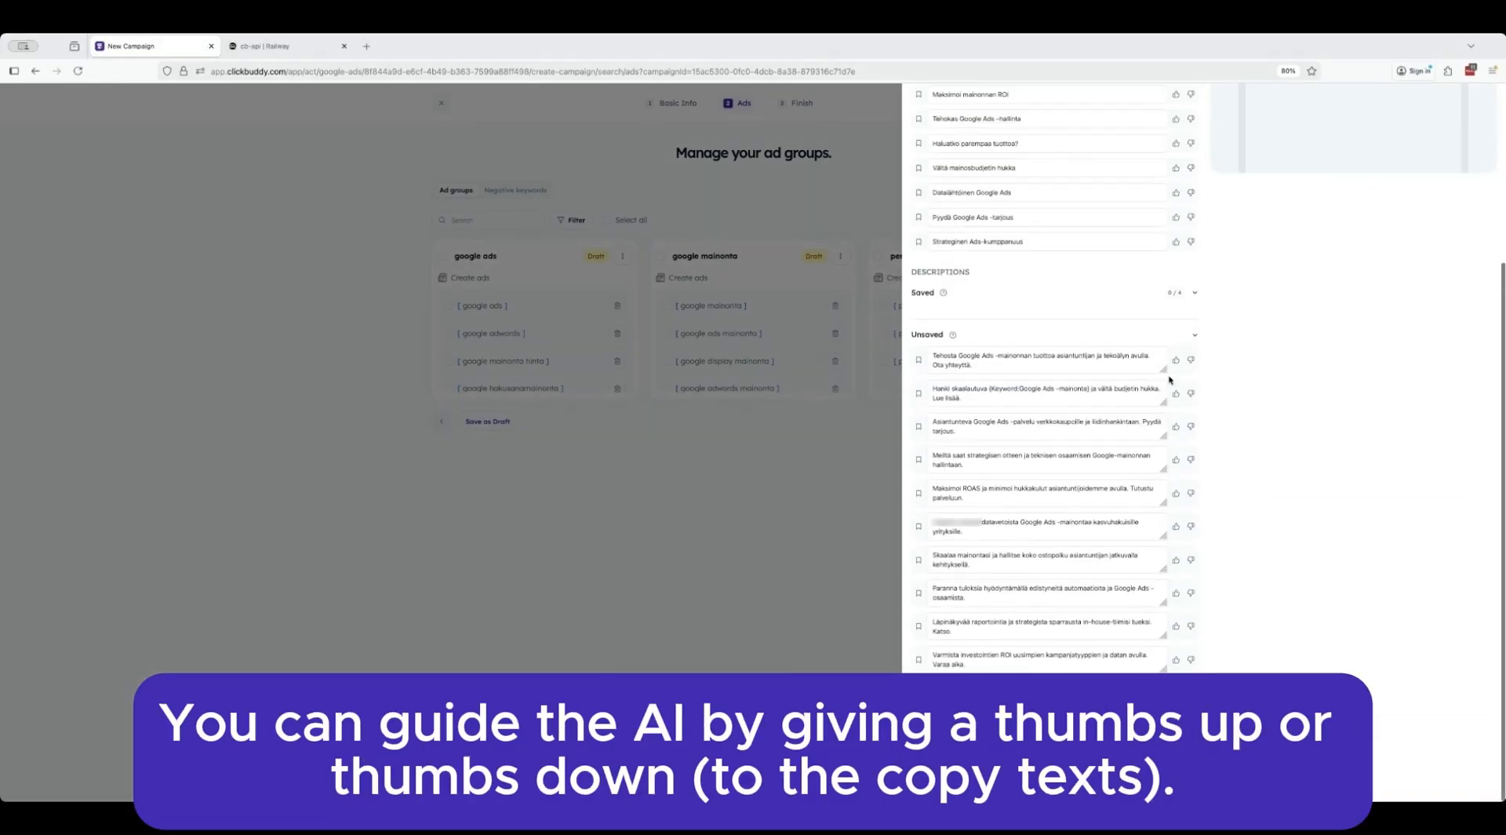
pyautogui.scroll(3, 1020, 353)
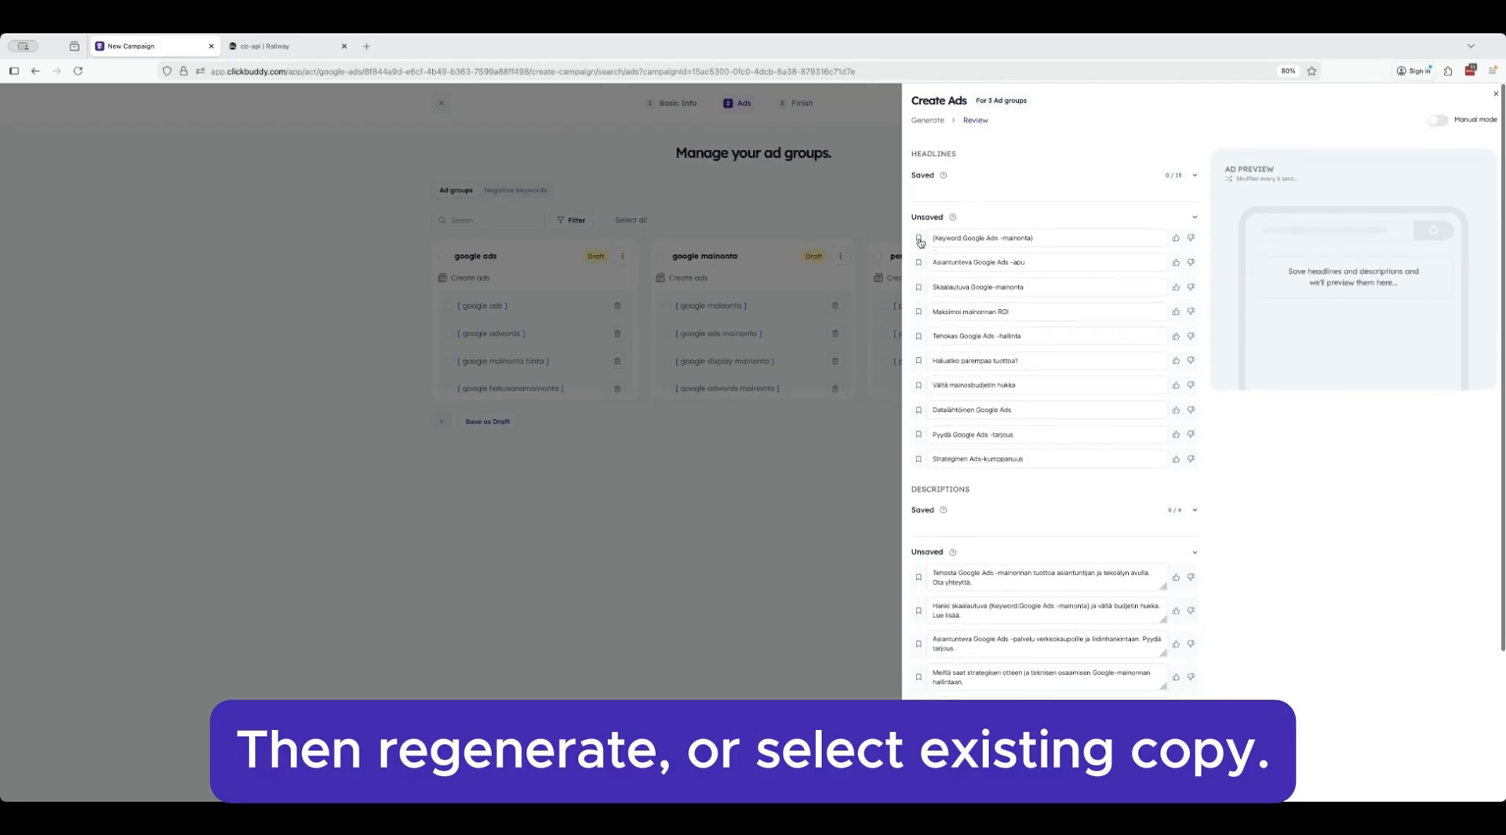
pyautogui.click(918, 240)
pyautogui.click(919, 263)
pyautogui.click(919, 288)
pyautogui.click(918, 312)
# Step: Save the first four generated descriptions, from the one starting "Tehosta Google Ads -mainonnan tuottoa" through the one starting "Meiltä saat strategisen otteen"
pyautogui.scroll(-3, 921, 376)
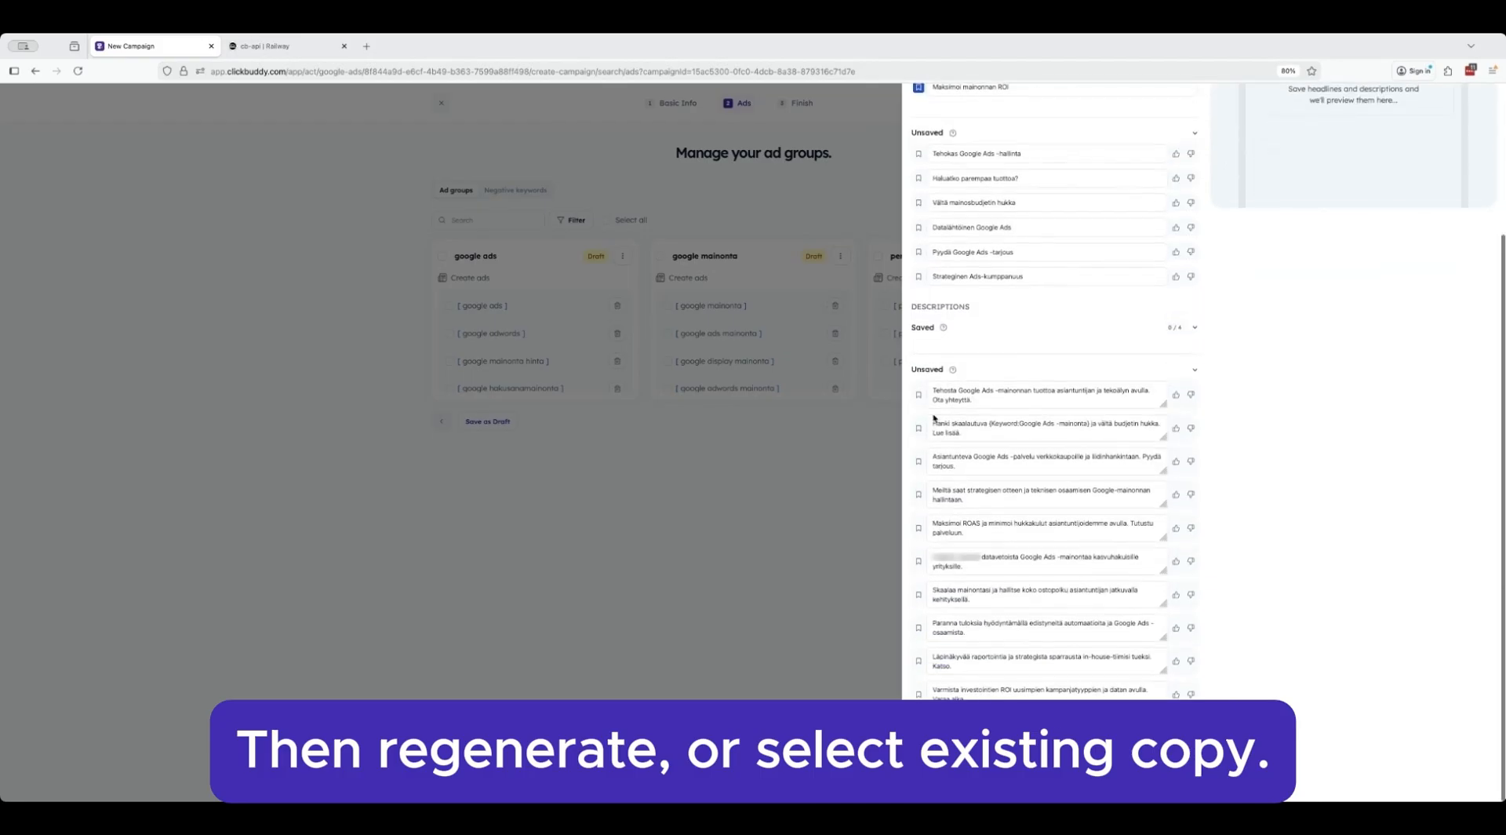
pyautogui.click(919, 395)
pyautogui.click(919, 429)
pyautogui.click(919, 463)
pyautogui.click(919, 495)
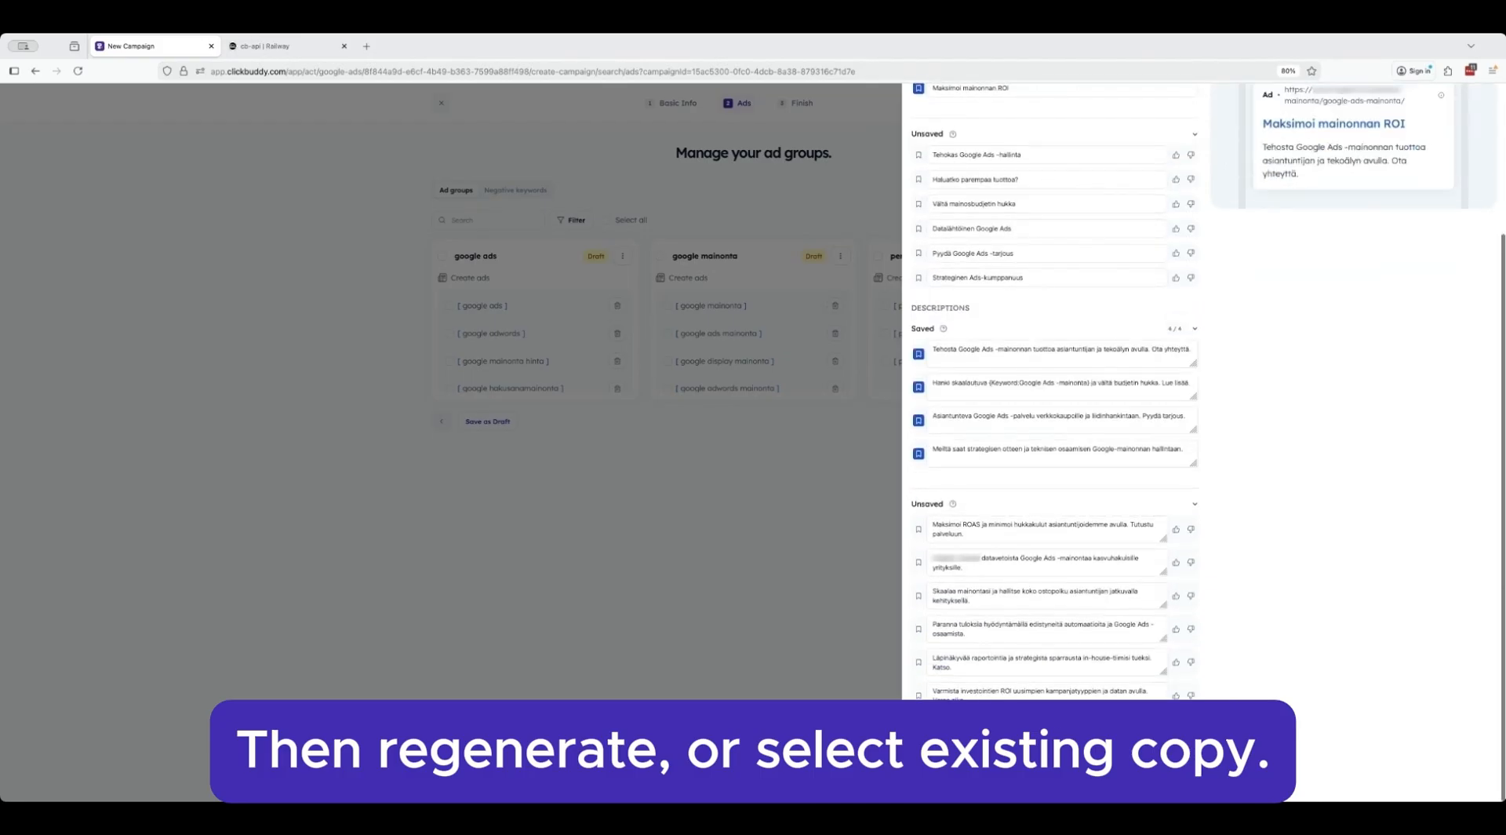
# Step: Leave ad creation, continue to the campaign review, save the Search campaign as a draft and exit the campaign setup
pyautogui.click(707, 448)
pyautogui.click(1069, 424)
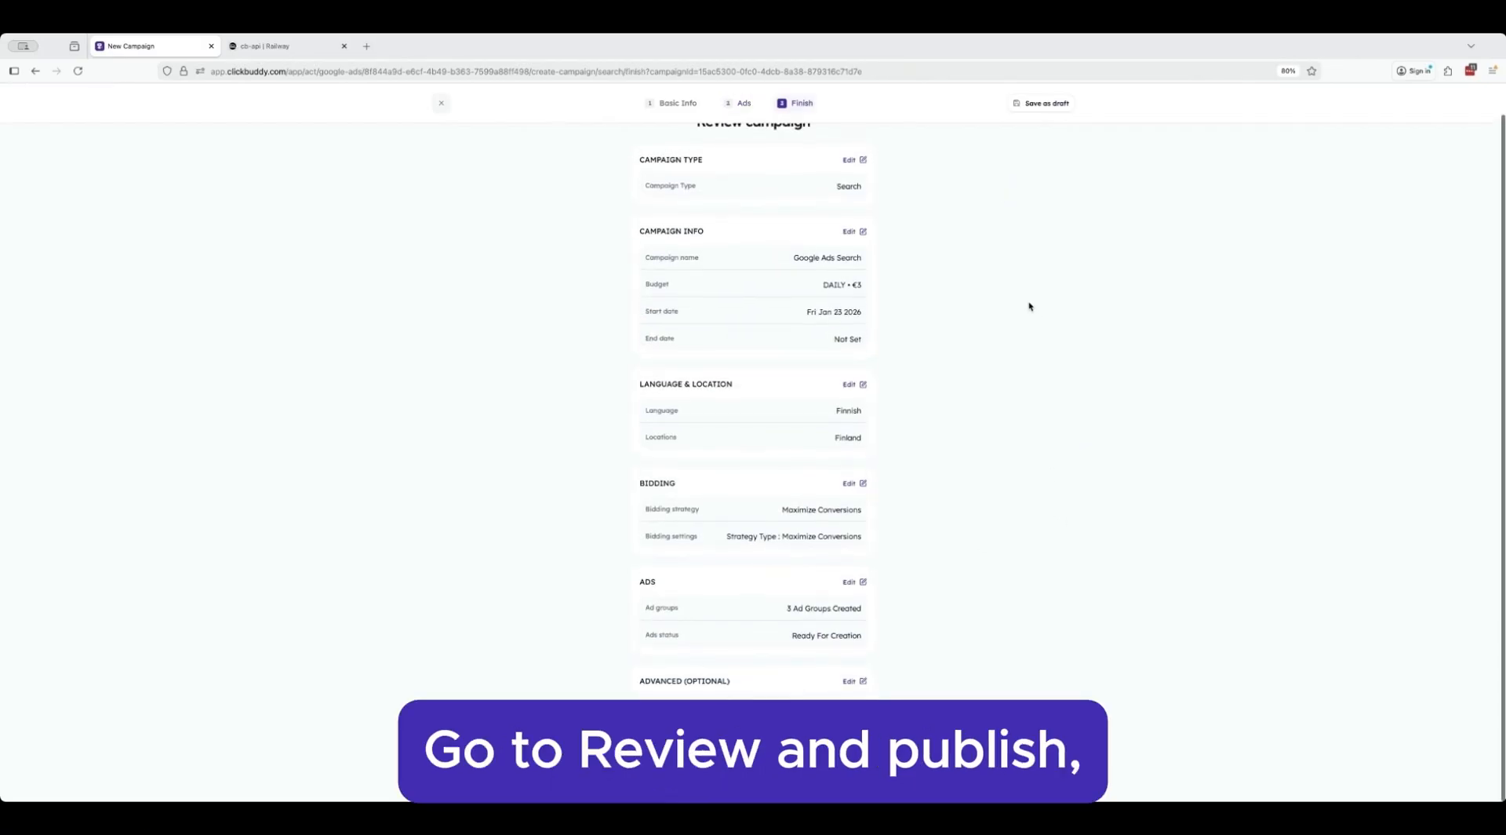
pyautogui.click(1042, 105)
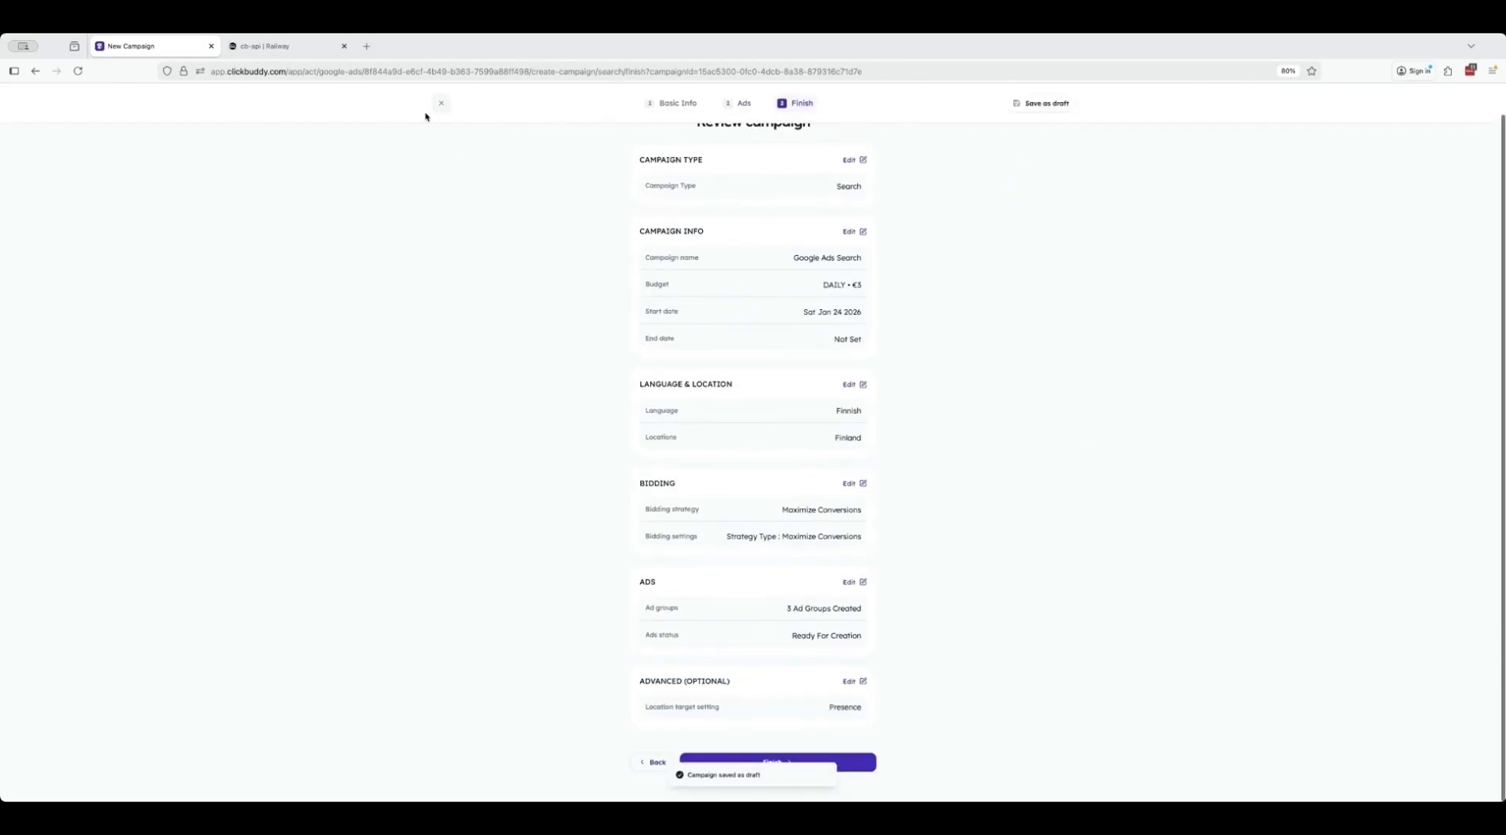
pyautogui.click(453, 104)
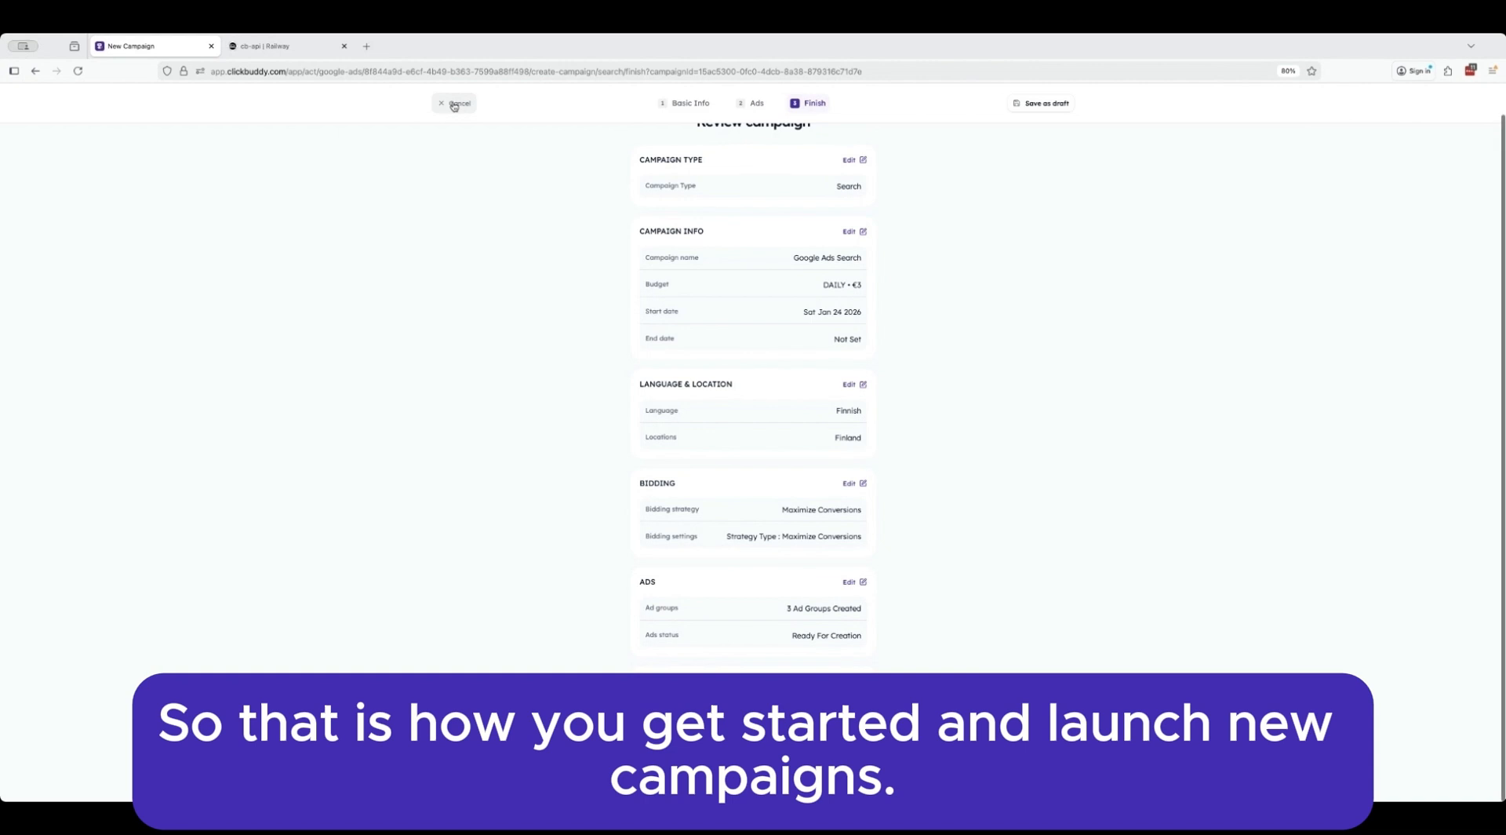